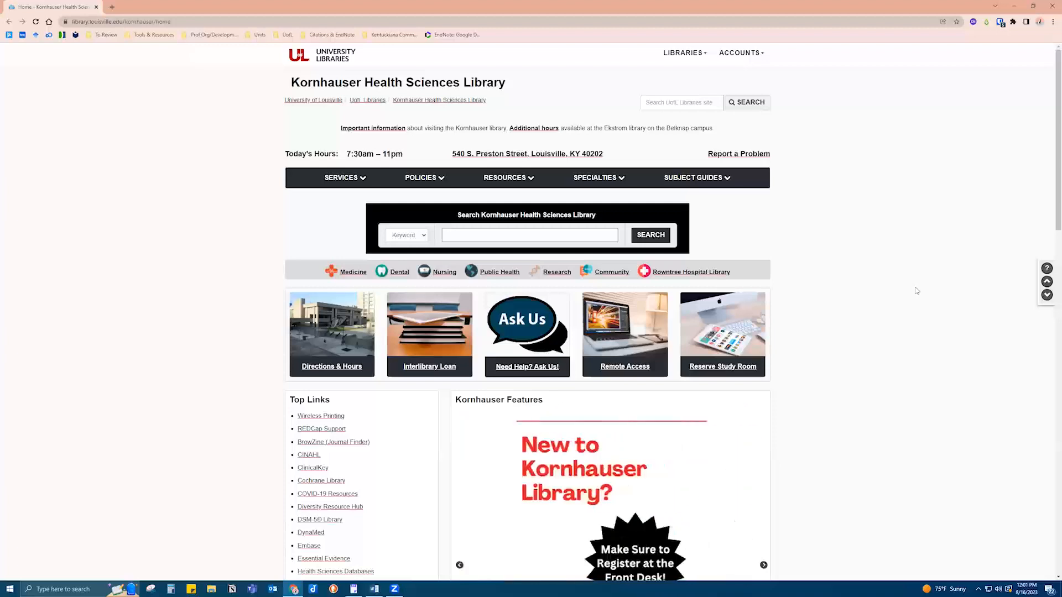
Open the library's EndNote training guide, go to its introduction page, and follow UofL's Web Store to the EndNote products.
{"action": "left_click", "coordinate": [347, 183]}
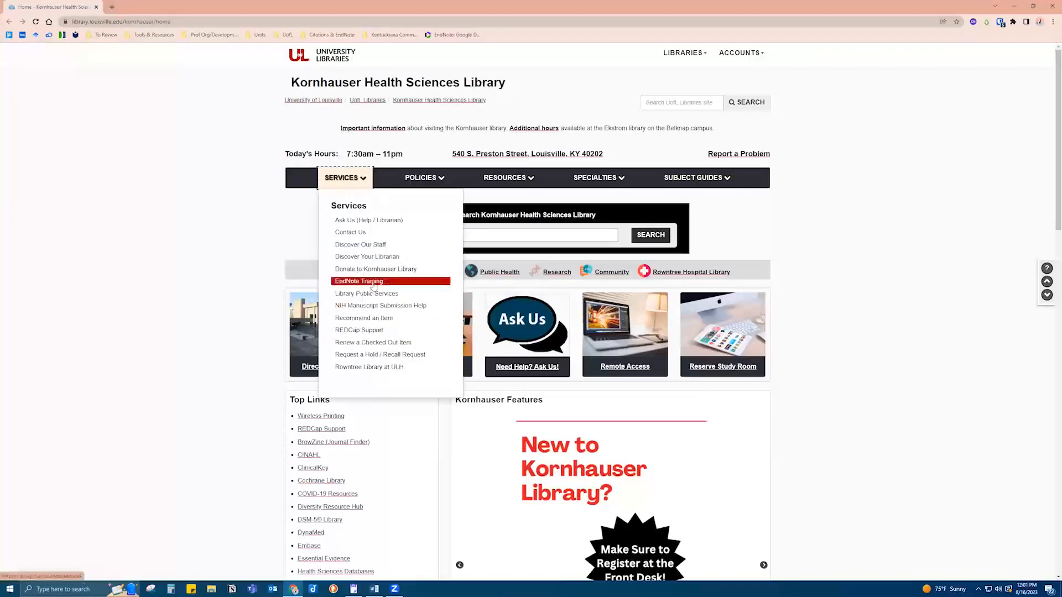
{"action": "left_click", "coordinate": [373, 283]}
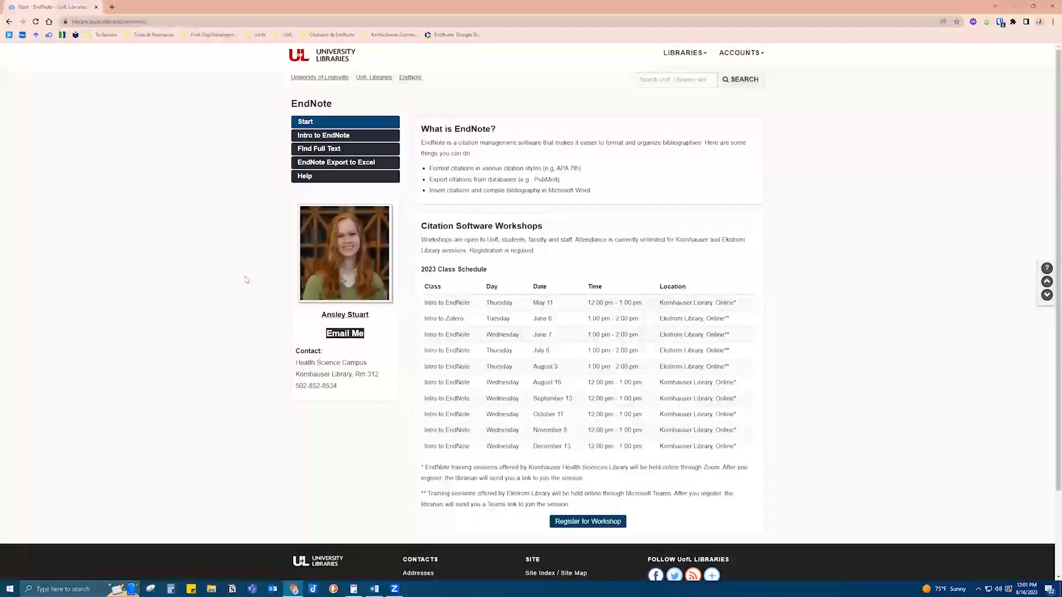
{"action": "left_click", "coordinate": [310, 139]}
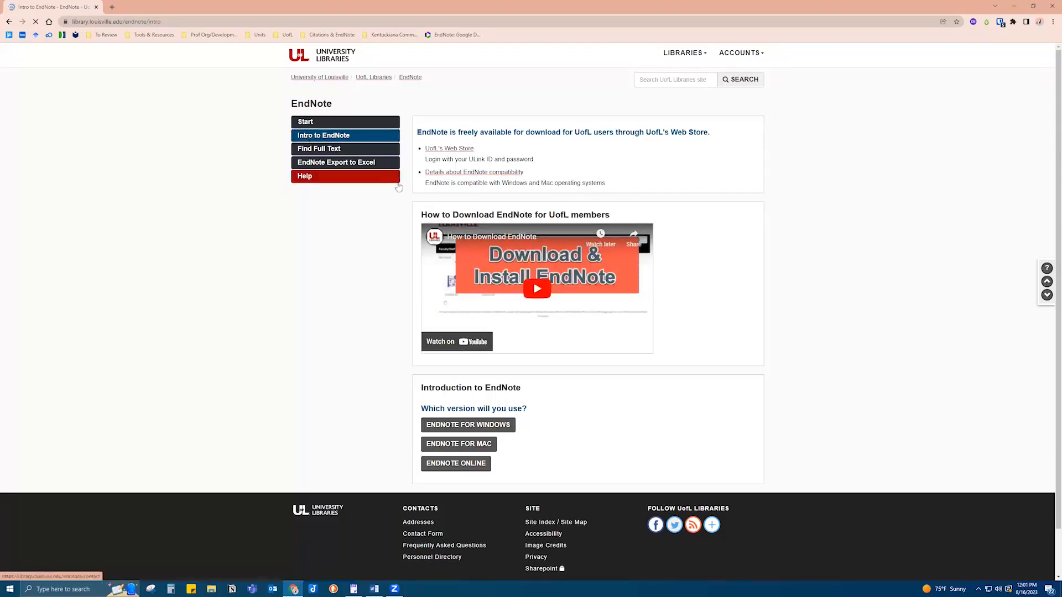
{"action": "left_click", "coordinate": [457, 149]}
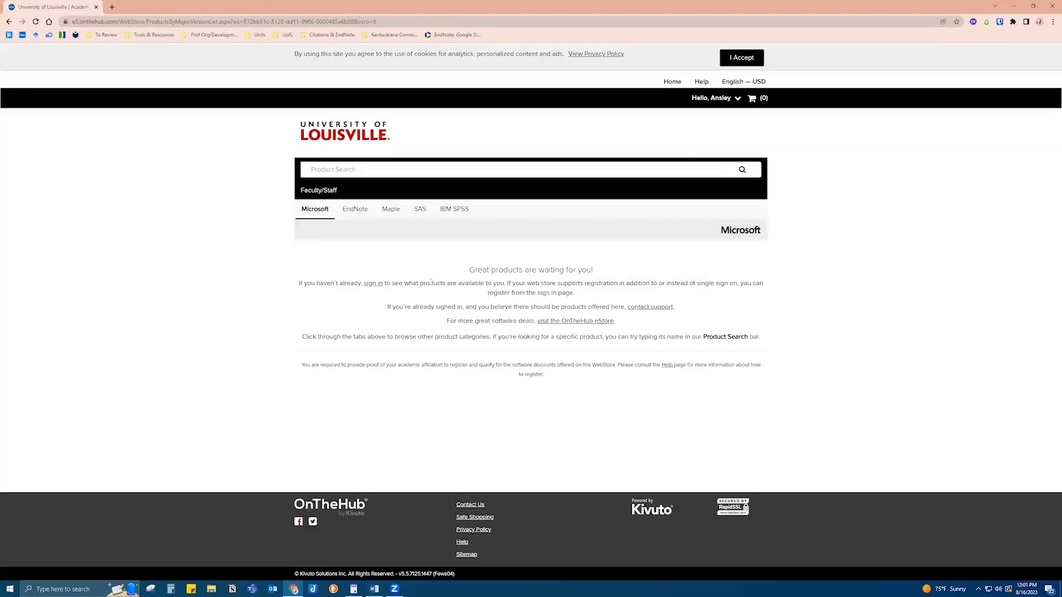
{"action": "left_click", "coordinate": [367, 213]}
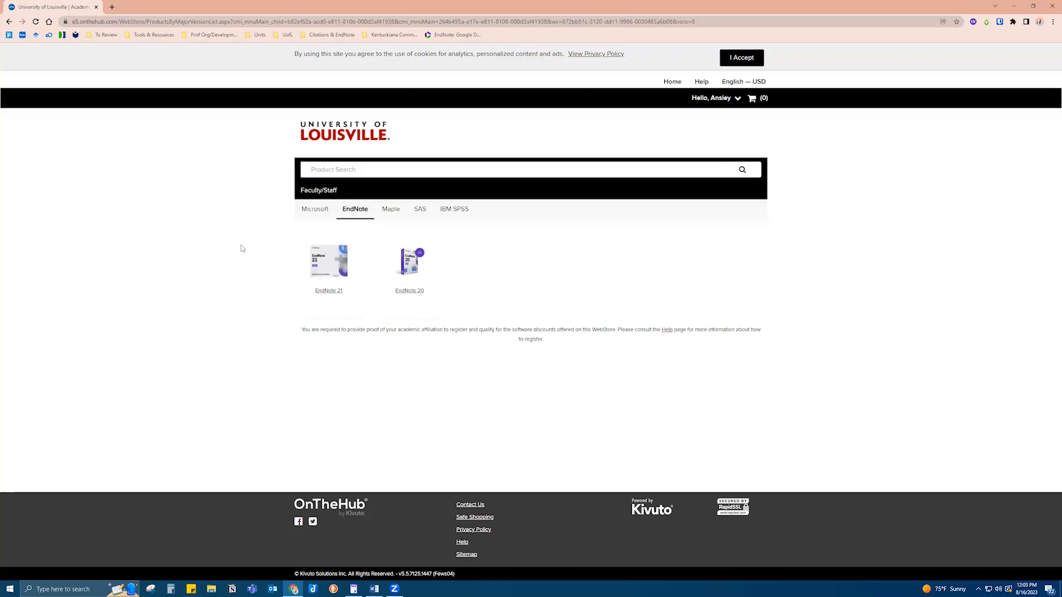
Open the Kornhauser Health Sciences Library home page in a new browser tab.
{"action": "left_click", "coordinate": [112, 7]}
{"action": "left_click", "coordinate": [48, 22]}
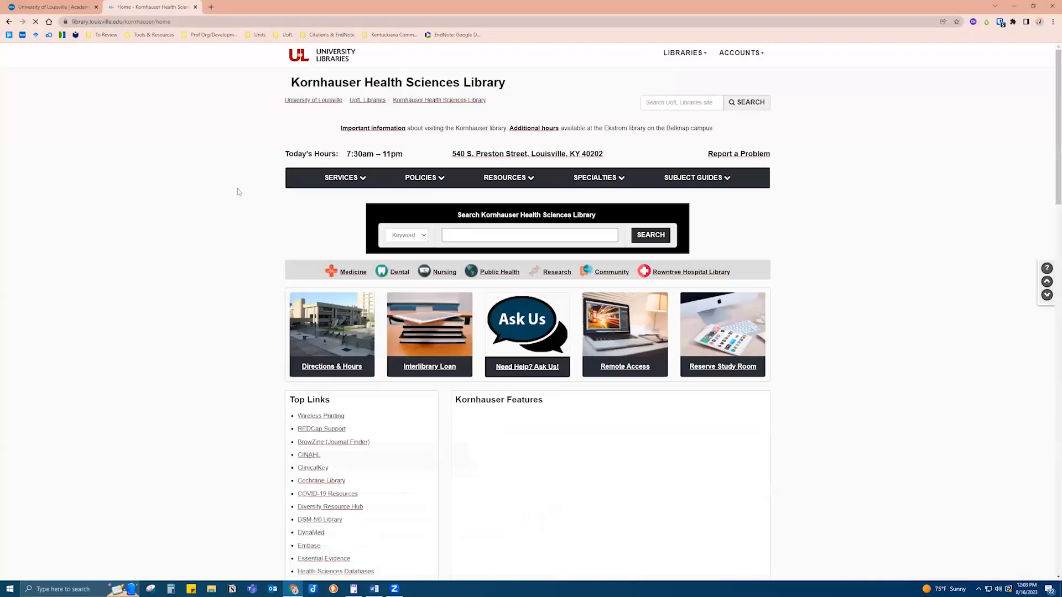
Switch to EndNote and start a new reference library named "August EndNote Library".
{"action": "left_click", "coordinate": [354, 589]}
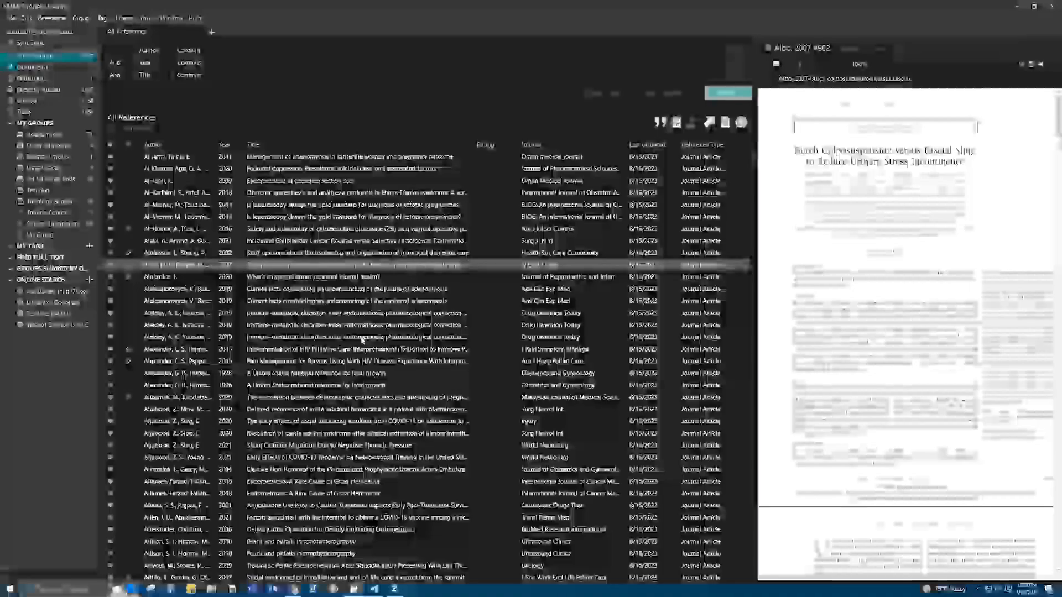
{"action": "left_click", "coordinate": [9, 20]}
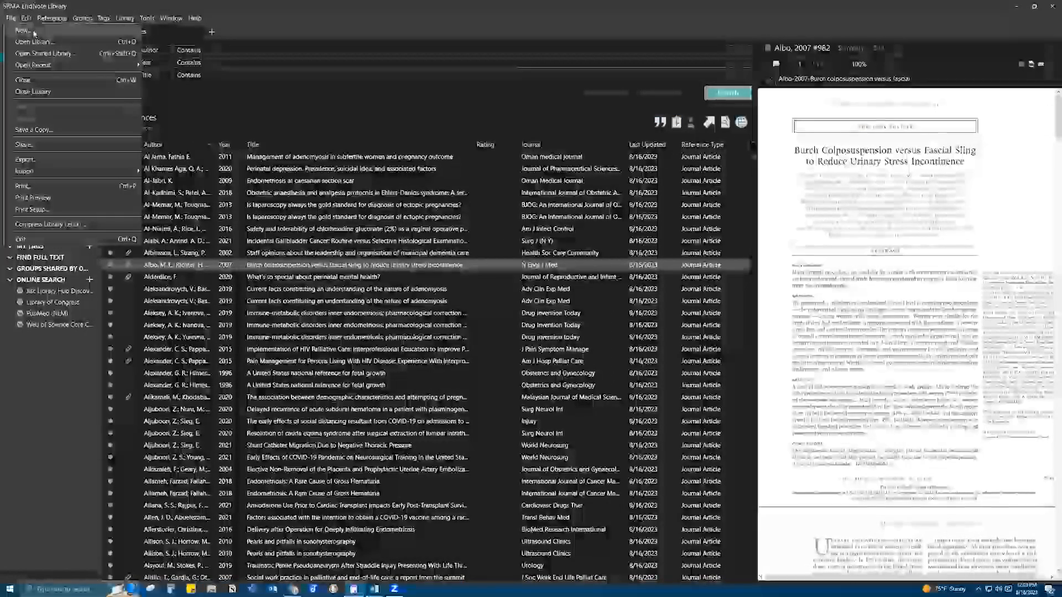
{"action": "left_click", "coordinate": [429, 218]}
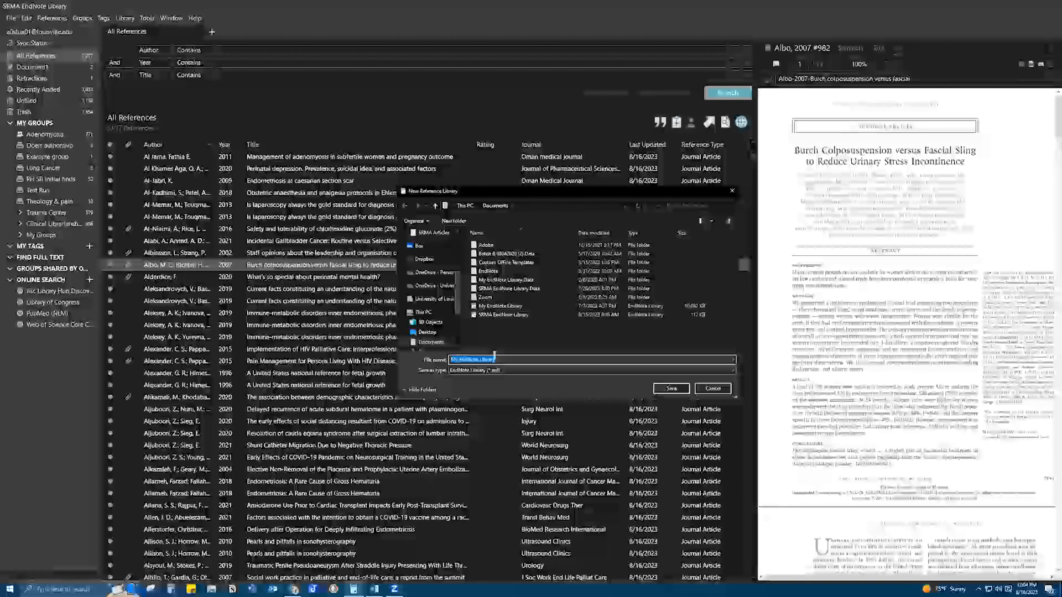
{"action": "left_click", "coordinate": [458, 360]}
{"action": "key", "text": "BackSpace"}
{"action": "key", "text": "BackSpace"}
{"action": "key", "text": "BackSpace"}
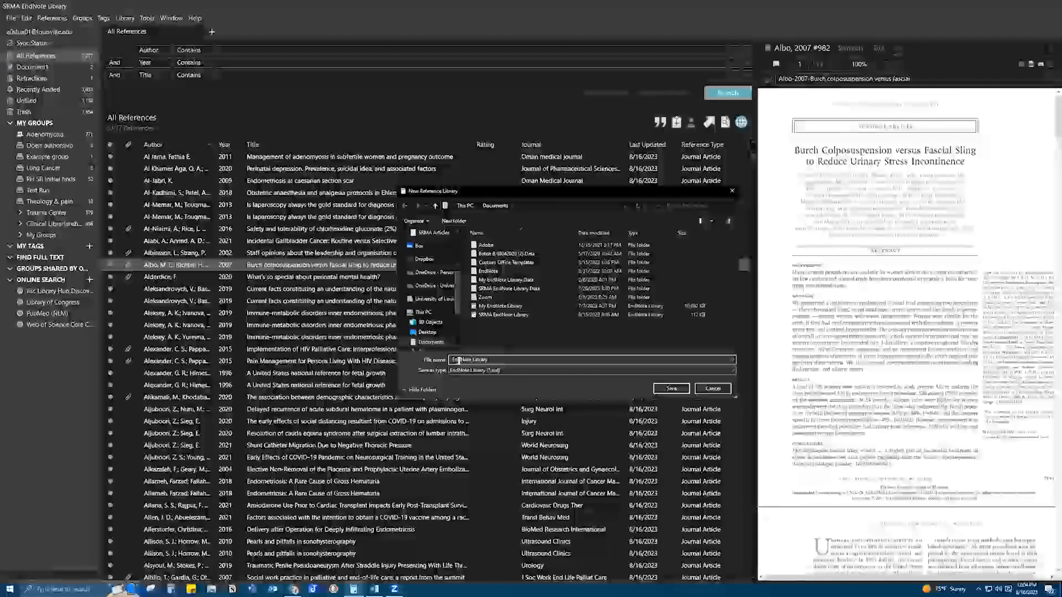
{"action": "type", "text": "Tugust"}
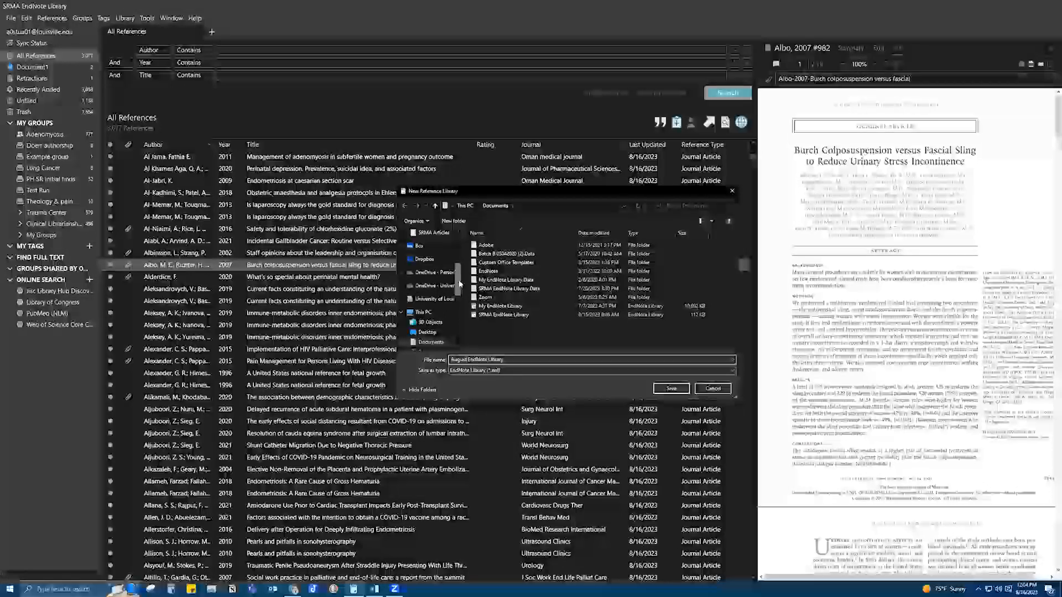
Save the new reference library to the Desktop and minimize the SRMA EndNote Library window.
{"action": "left_click_drag", "start_coordinate": [458, 280], "coordinate": [459, 276]}
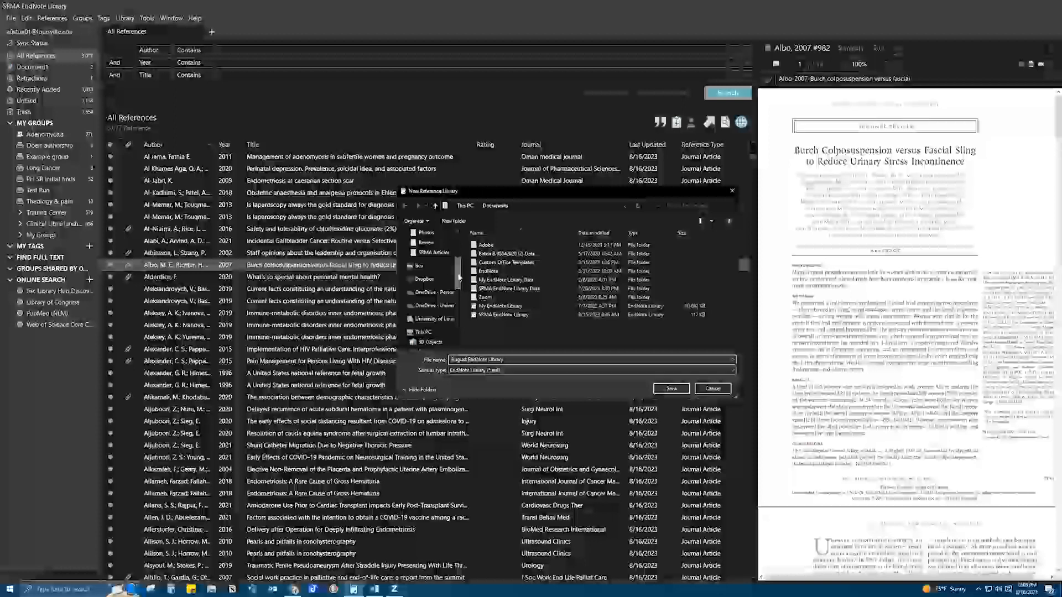
{"action": "scroll", "coordinate": [448, 277], "scroll_direction": "up", "scroll_amount": 3}
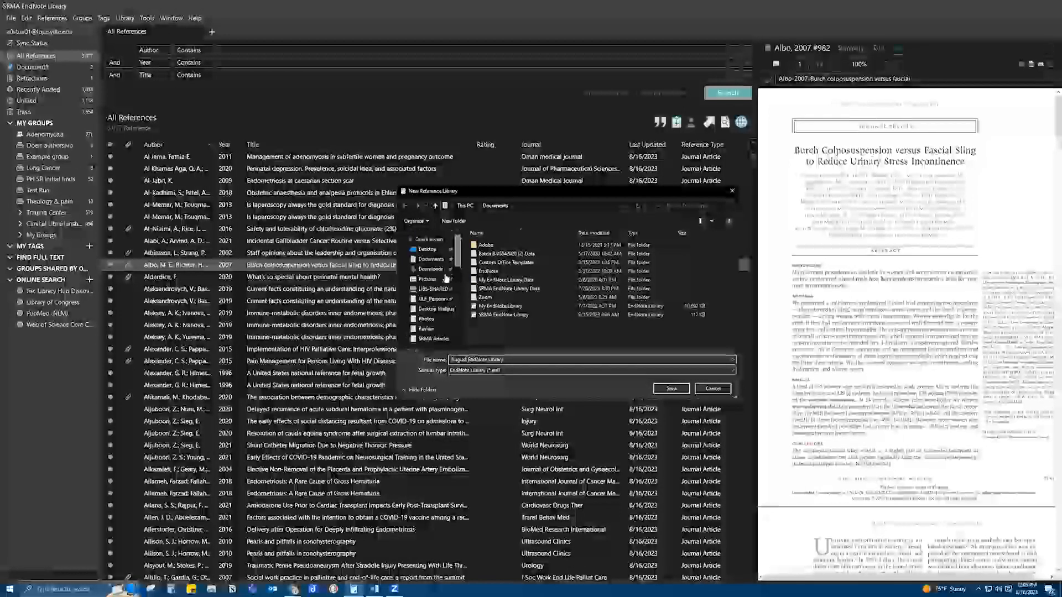
{"action": "left_click", "coordinate": [427, 249]}
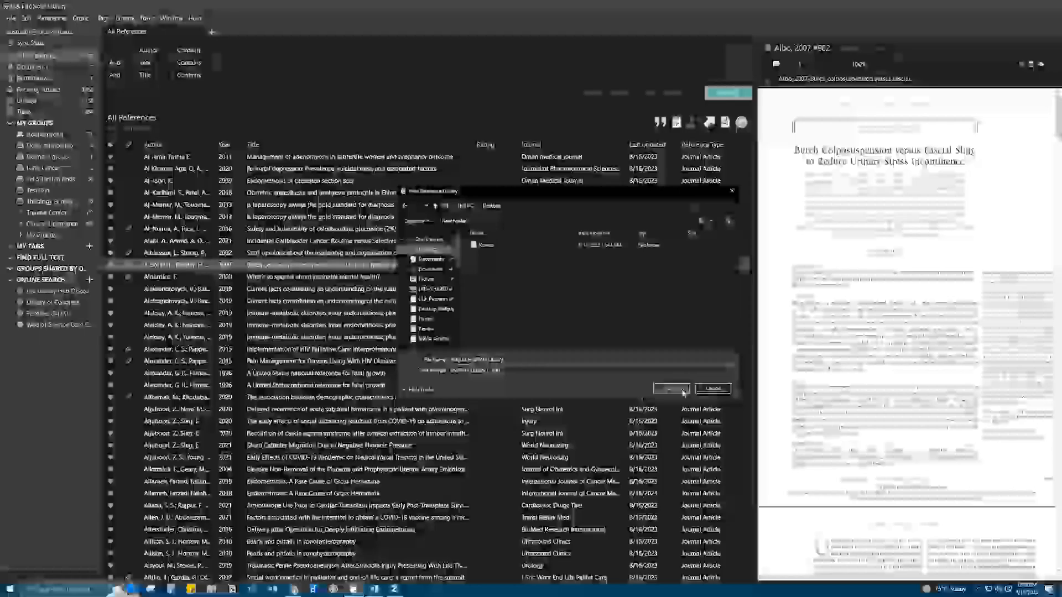
{"action": "left_click", "coordinate": [684, 390]}
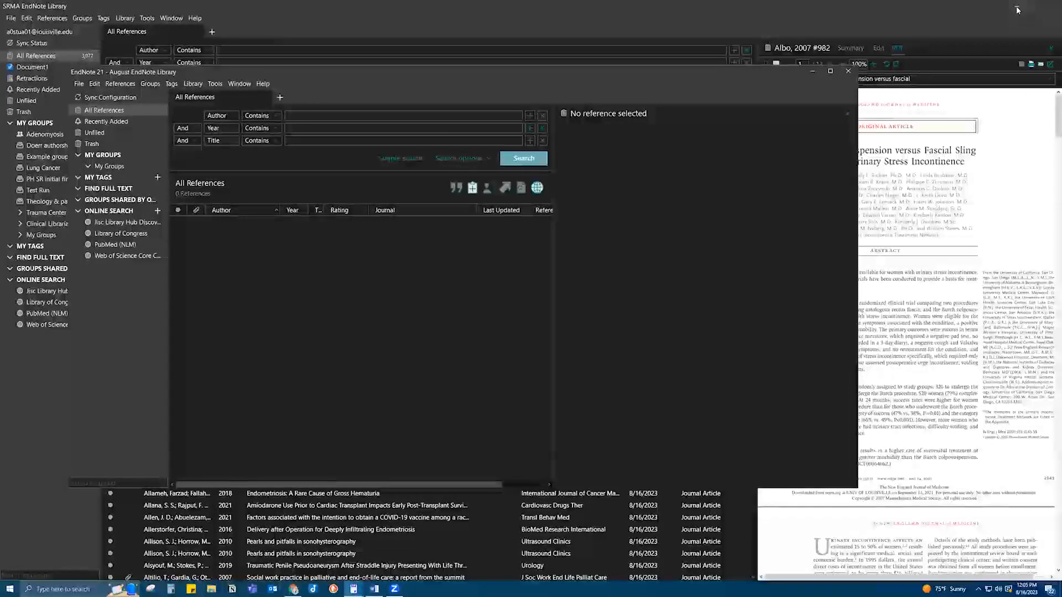
{"action": "left_click", "coordinate": [1017, 9]}
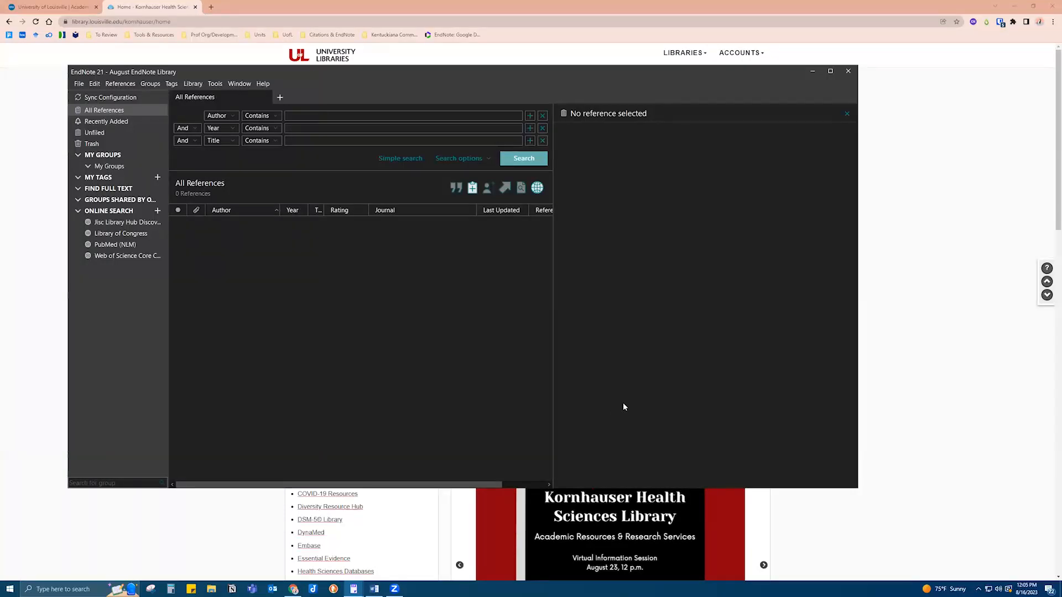
Switch to the browser, open PubMed from the library's resources in a new tab, and search it for "lung cancer".
{"action": "left_click", "coordinate": [881, 428]}
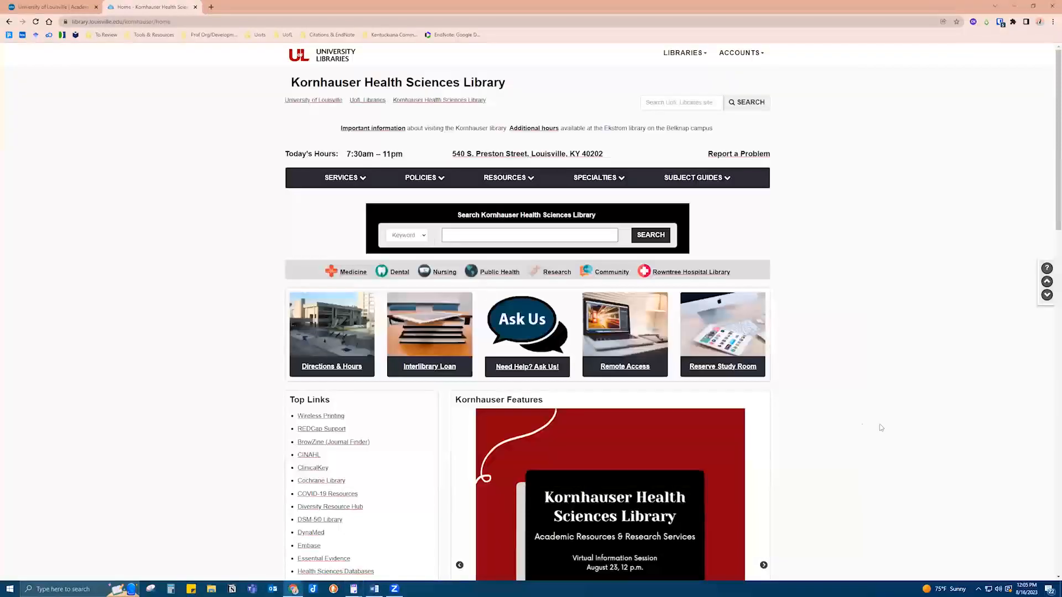
{"action": "left_click", "coordinate": [495, 183]}
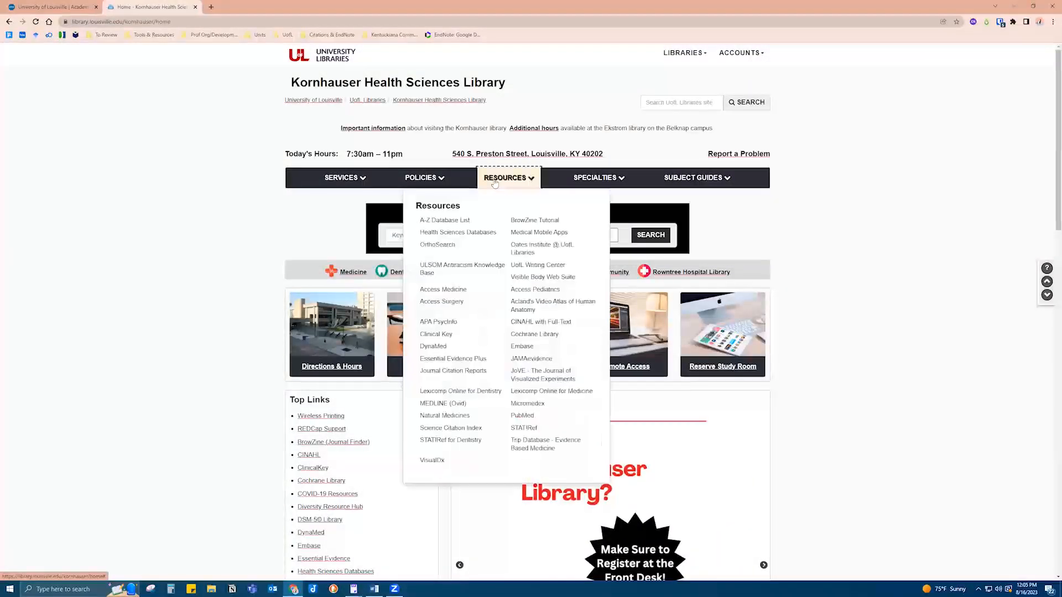
{"action": "left_click", "coordinate": [544, 418], "text": "ctrl"}
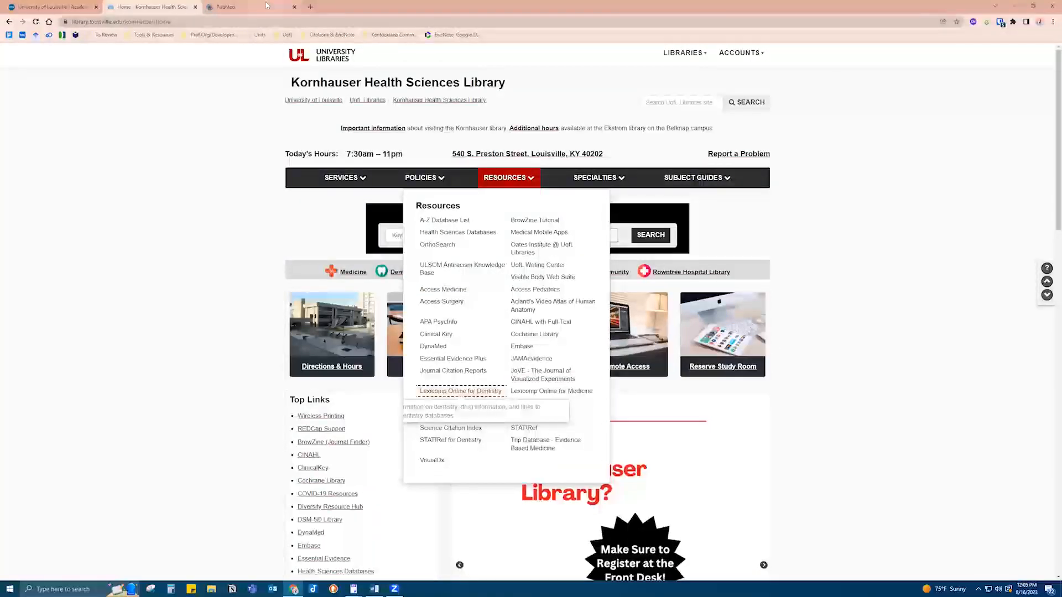
{"action": "left_click", "coordinate": [263, 8]}
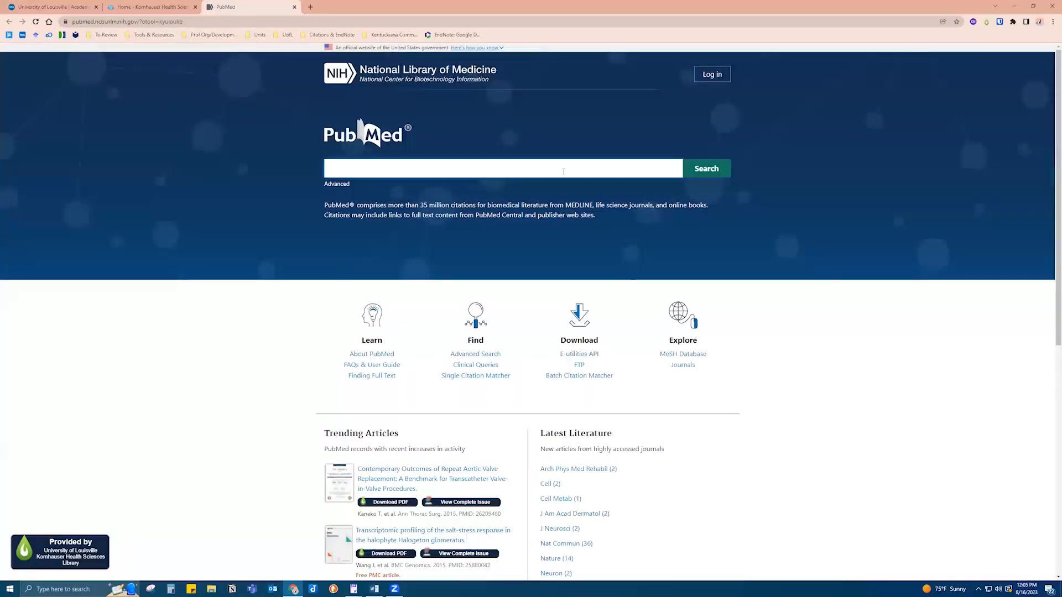
{"action": "type", "text": "lung cancer"}
{"action": "key", "text": "Return"}
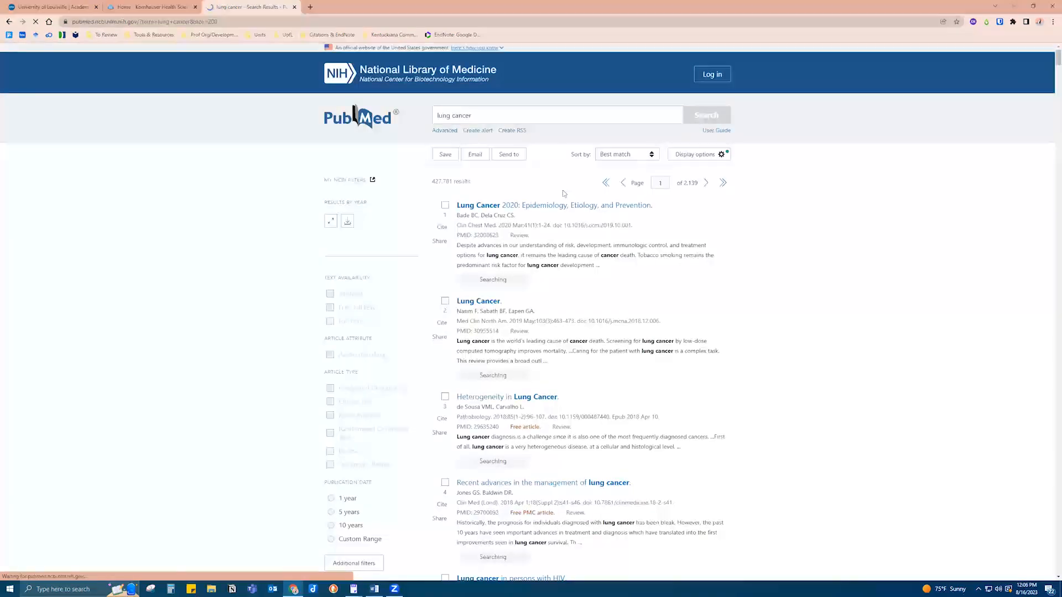
Open the article "Lung Cancer 2020: Epidemiology, Etiology, and Prevention" and close the web store tab.
{"action": "left_click", "coordinate": [527, 208]}
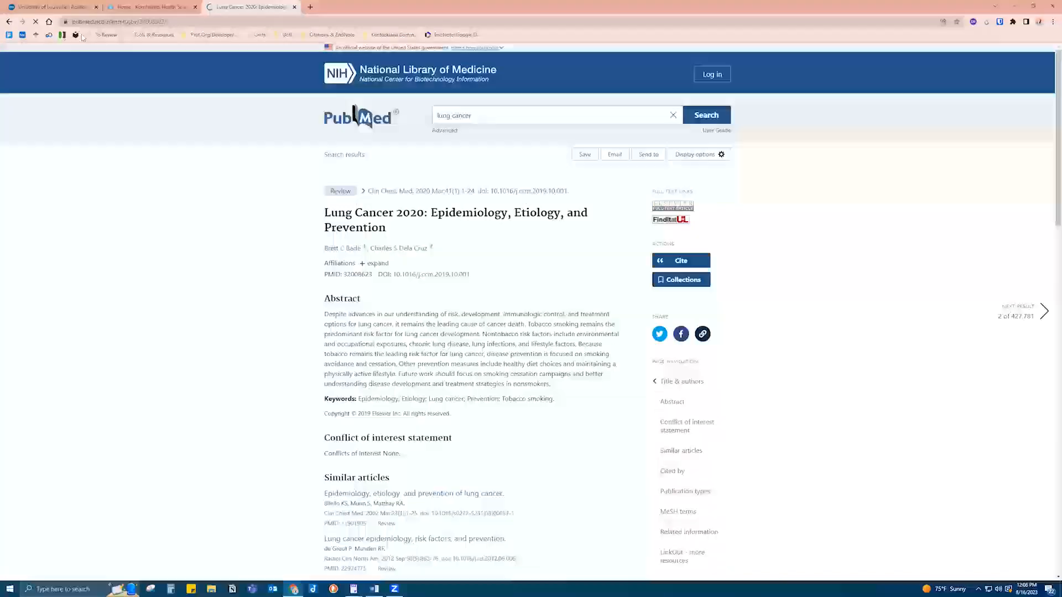
{"action": "left_click", "coordinate": [96, 7]}
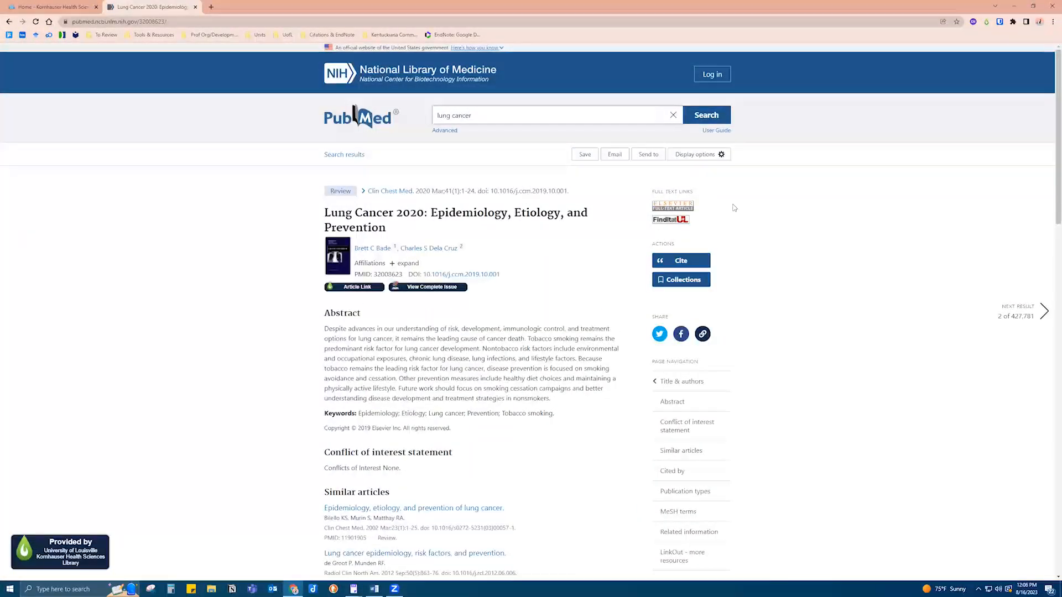
Export the article's citation as a citation manager file and import it into the August EndNote Library.
{"action": "left_click", "coordinate": [653, 159]}
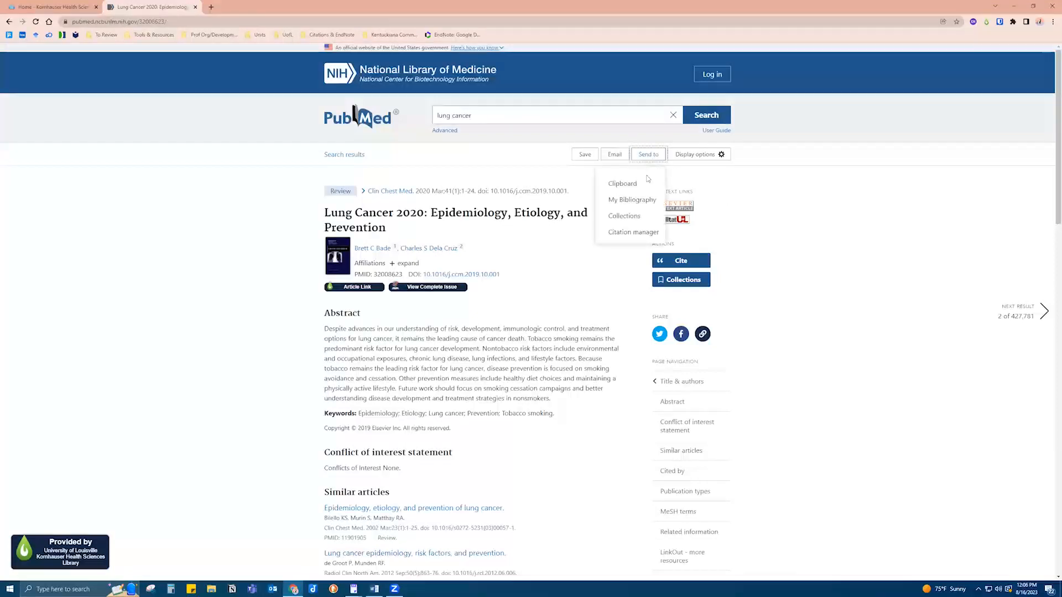
{"action": "left_click", "coordinate": [632, 233]}
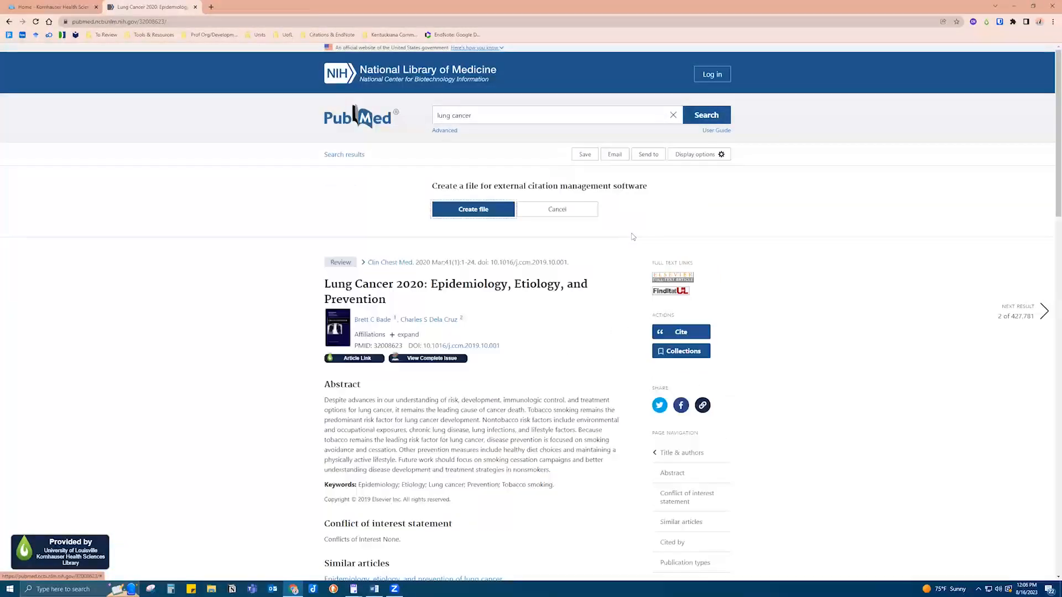
{"action": "left_click", "coordinate": [510, 214]}
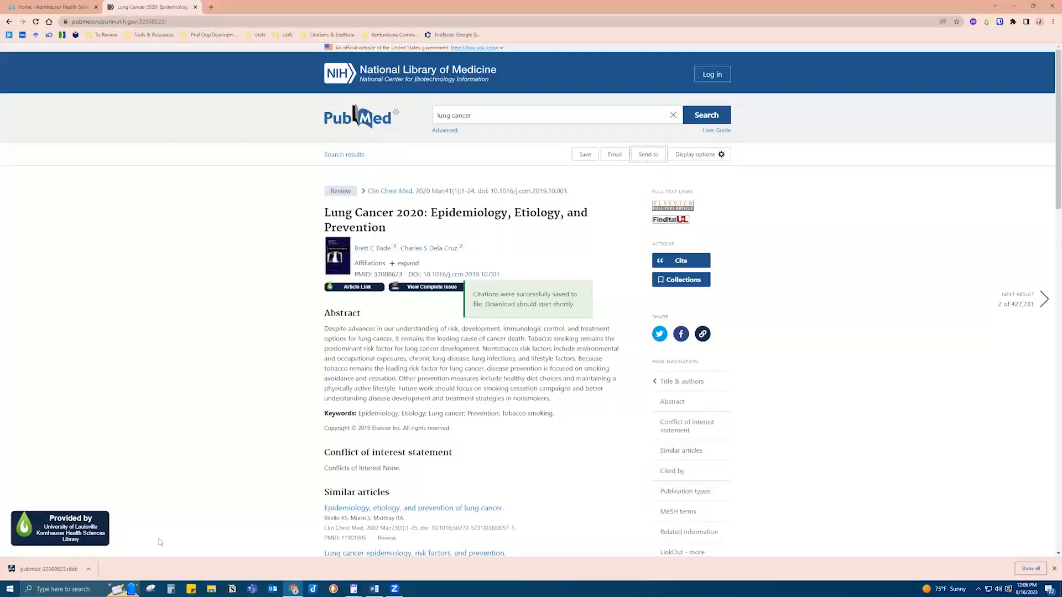
{"action": "left_click", "coordinate": [74, 570]}
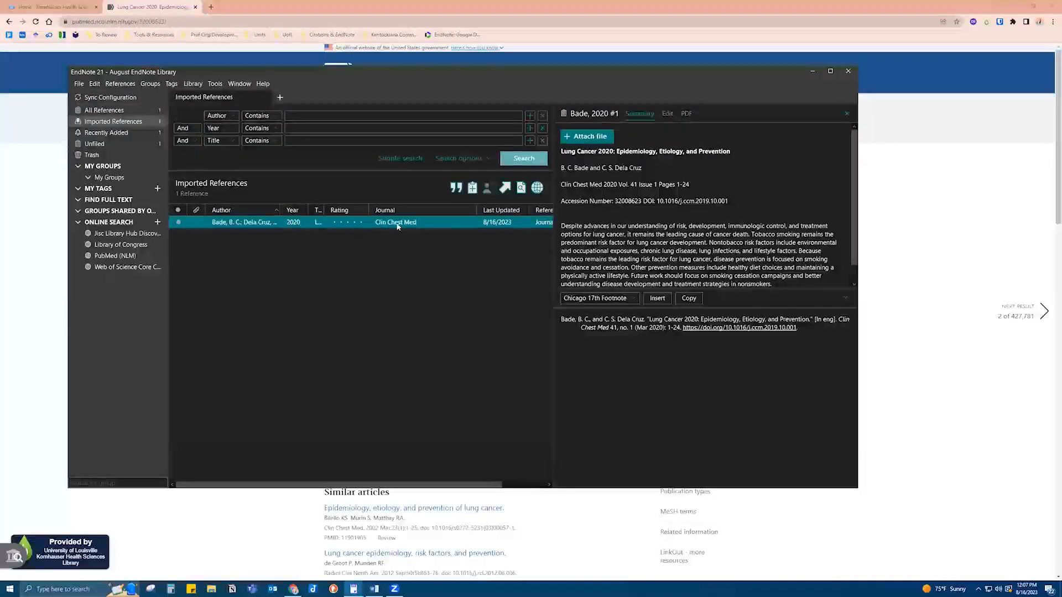
Return to the PubMed search results for lung cancer and select the first six articles.
{"action": "left_click", "coordinate": [268, 517]}
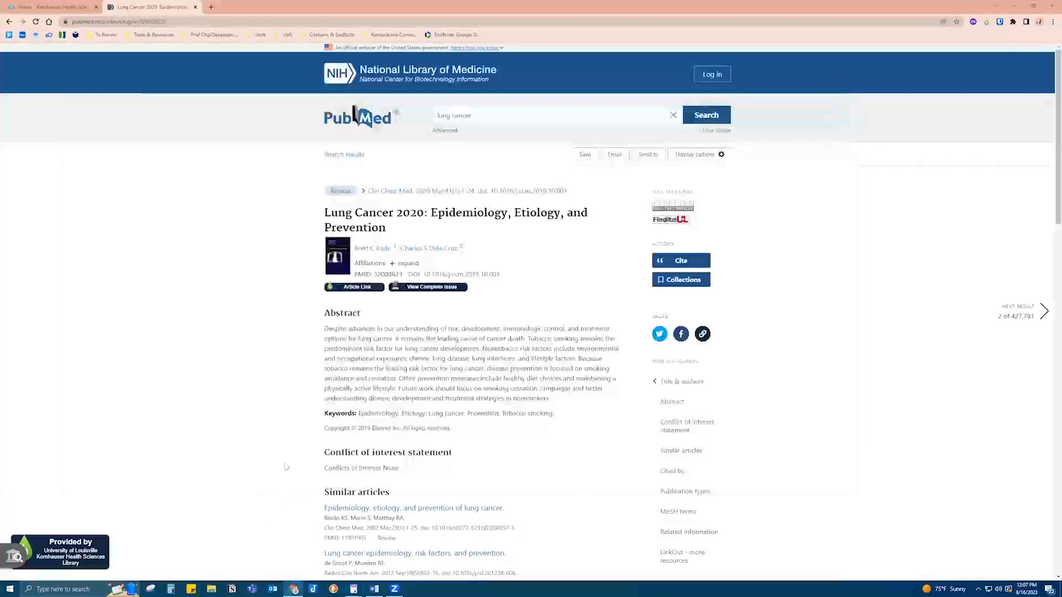
{"action": "left_click", "coordinate": [9, 22]}
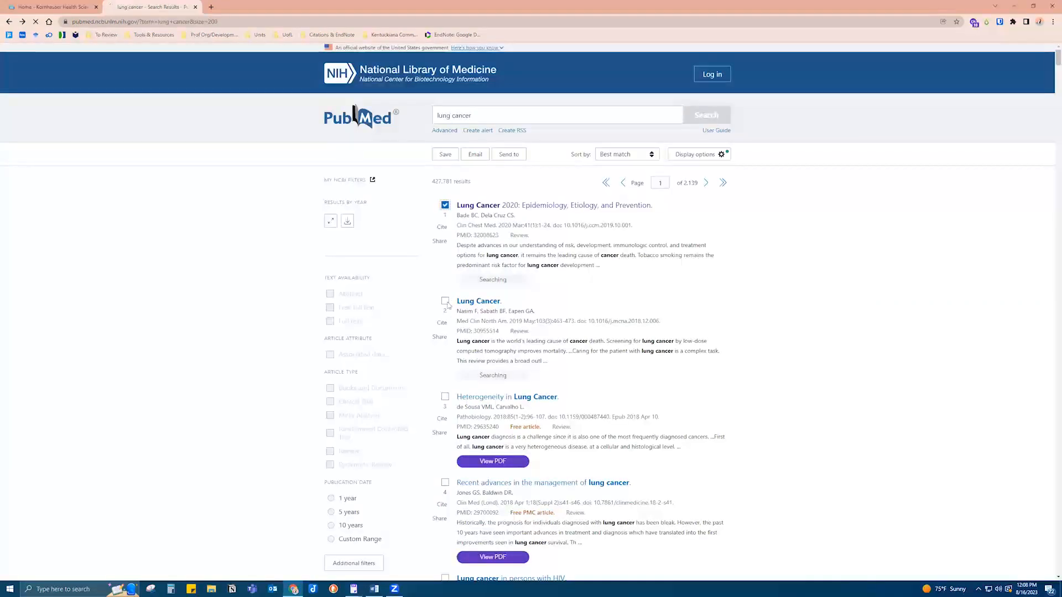
{"action": "left_click", "coordinate": [445, 302]}
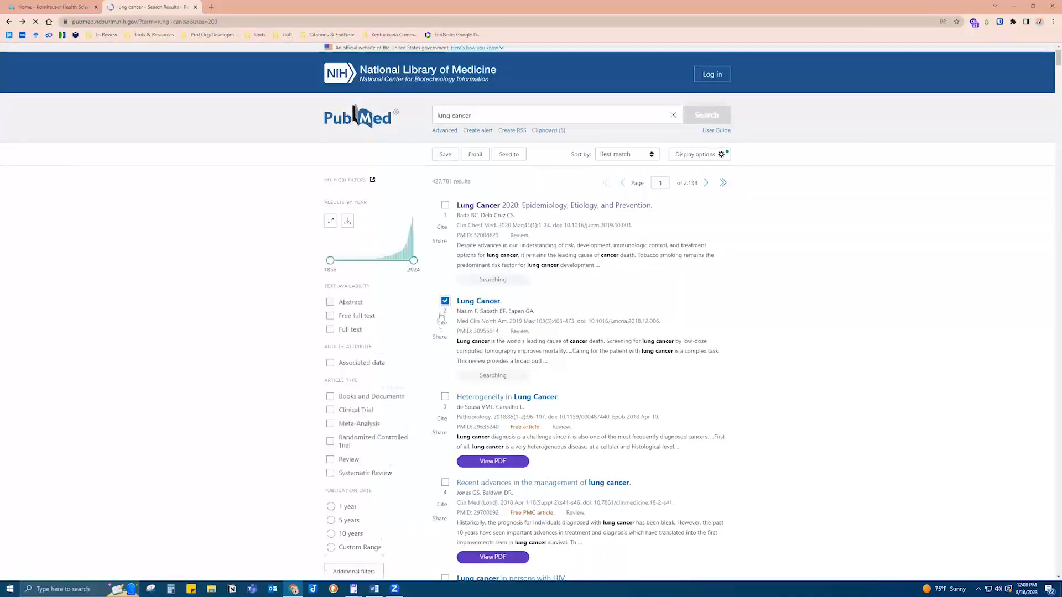
{"action": "left_click", "coordinate": [445, 205]}
{"action": "left_click", "coordinate": [445, 397]}
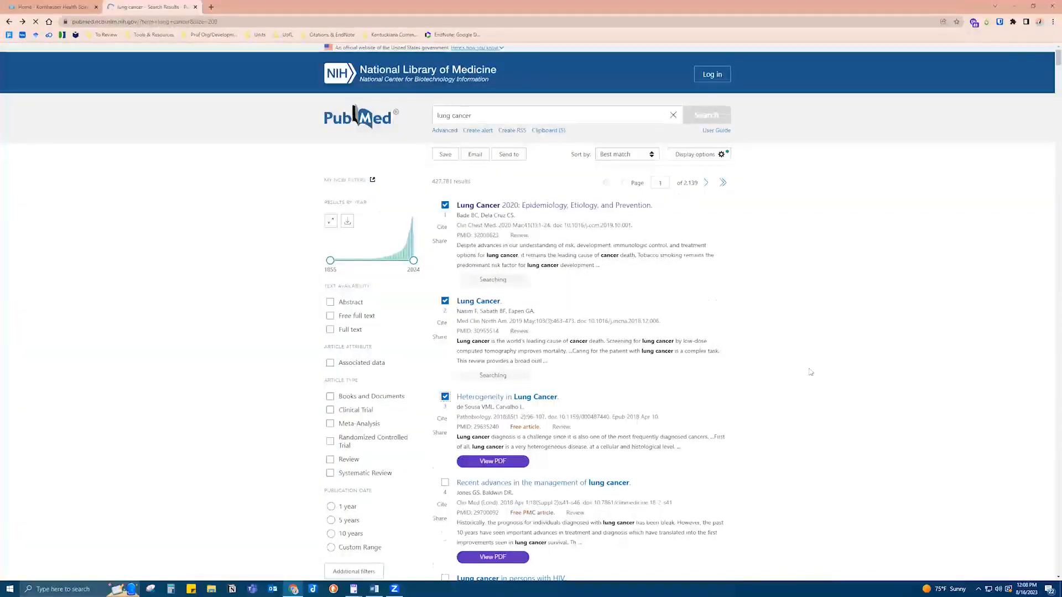
{"action": "scroll", "coordinate": [811, 373], "scroll_direction": "down", "scroll_amount": 6}
{"action": "left_click", "coordinate": [445, 151]}
{"action": "left_click", "coordinate": [445, 247]}
{"action": "left_click", "coordinate": [445, 343]}
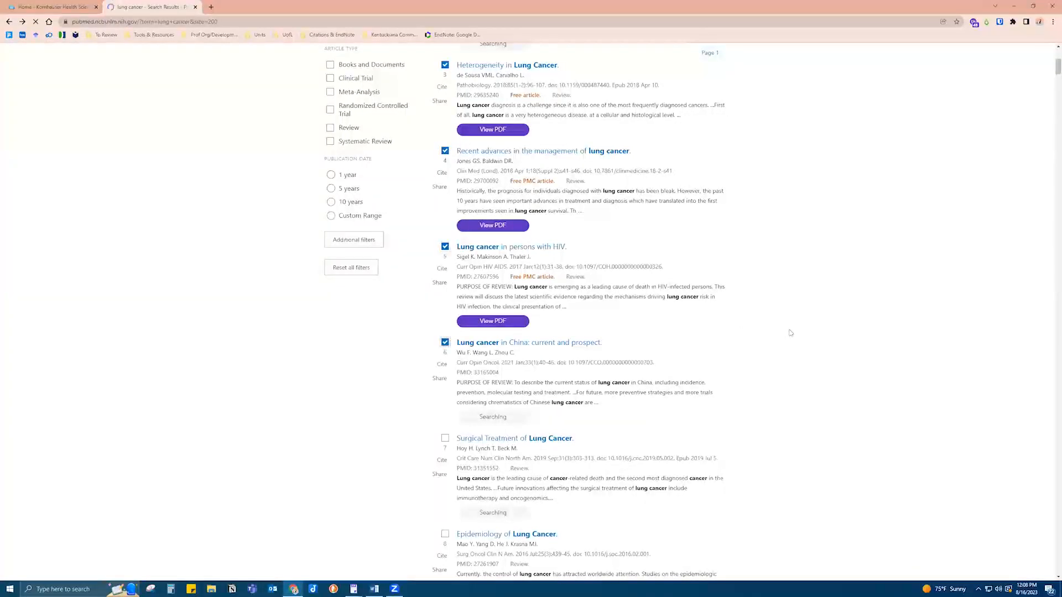
{"action": "scroll", "coordinate": [791, 333], "scroll_direction": "up", "scroll_amount": 6}
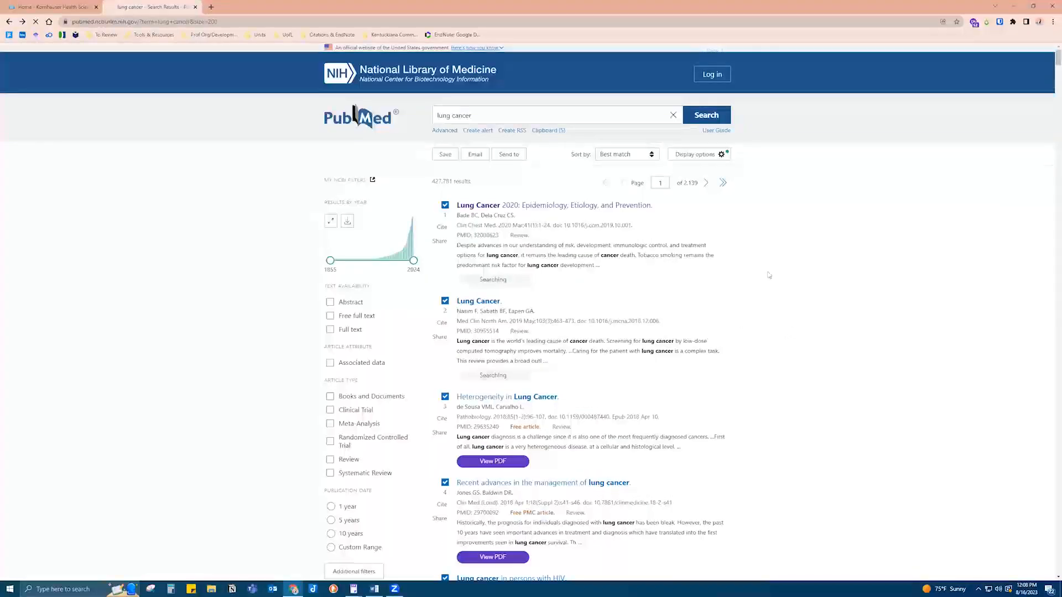
{"action": "scroll", "coordinate": [757, 281], "scroll_direction": "down", "scroll_amount": 3}
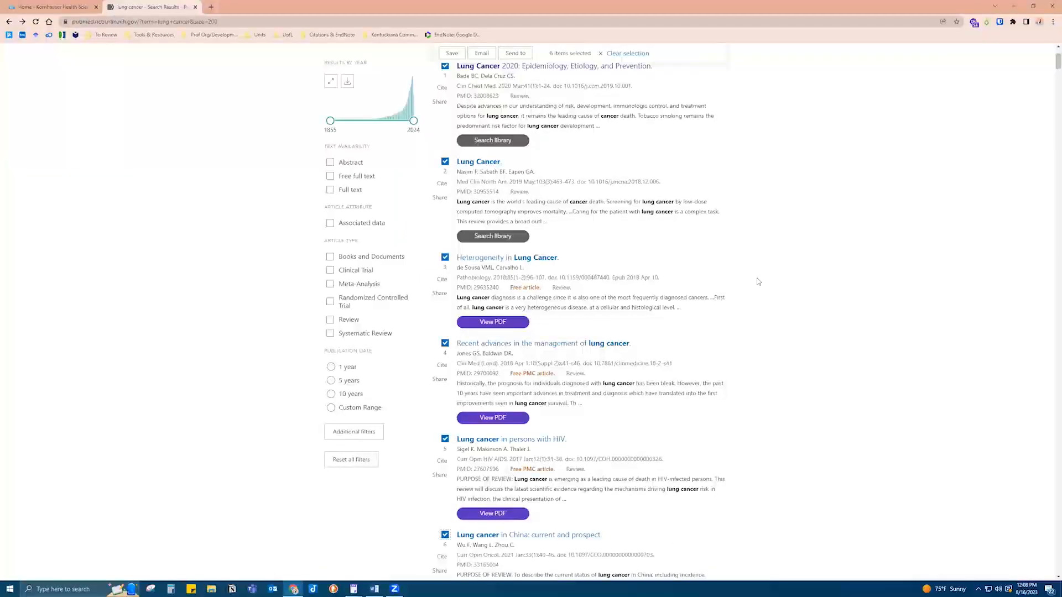
{"action": "scroll", "coordinate": [758, 282], "scroll_direction": "up", "scroll_amount": 3}
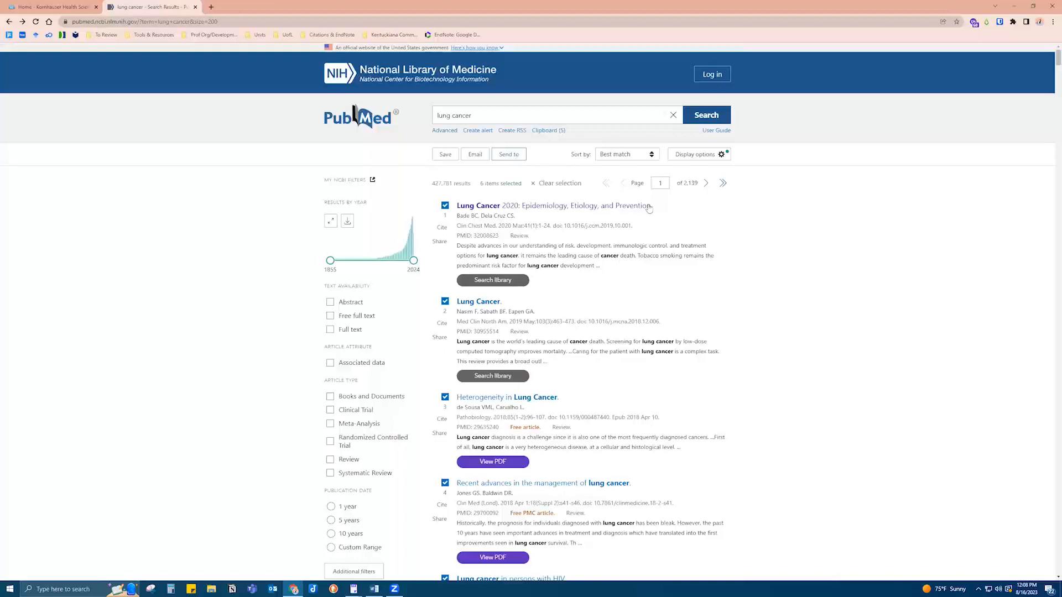
Export the six selected PubMed citations as a citation manager file and import it into the August EndNote Library.
{"action": "left_click", "coordinate": [499, 159]}
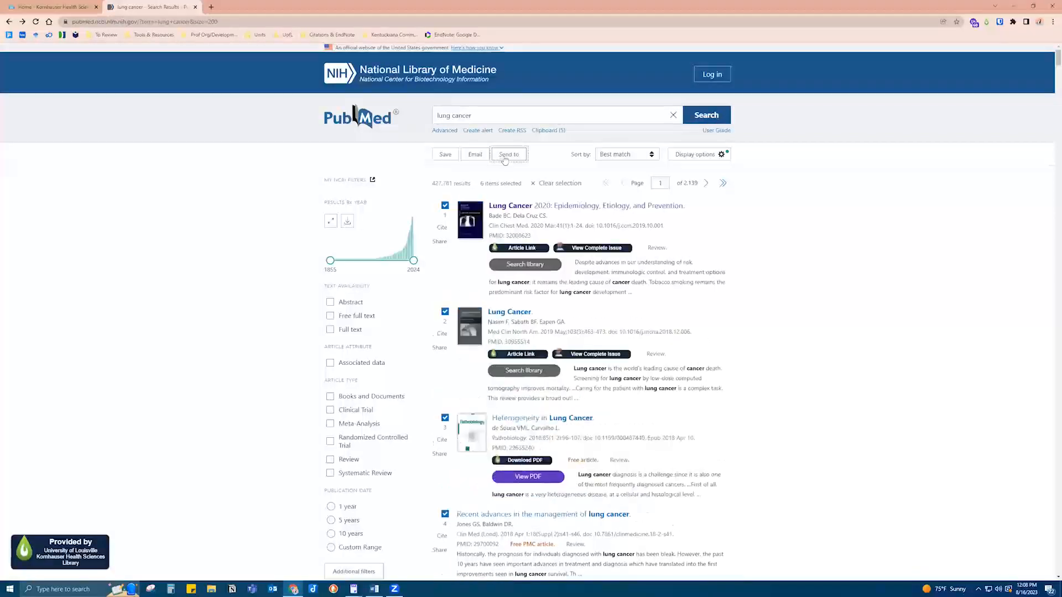
{"action": "left_click", "coordinate": [510, 157]}
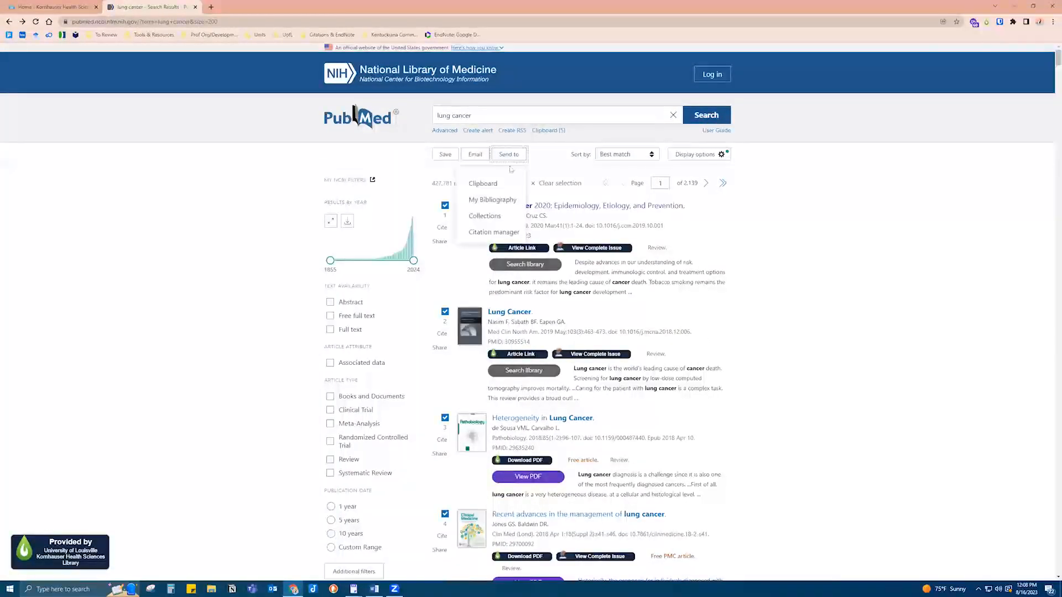
{"action": "left_click", "coordinate": [510, 234]}
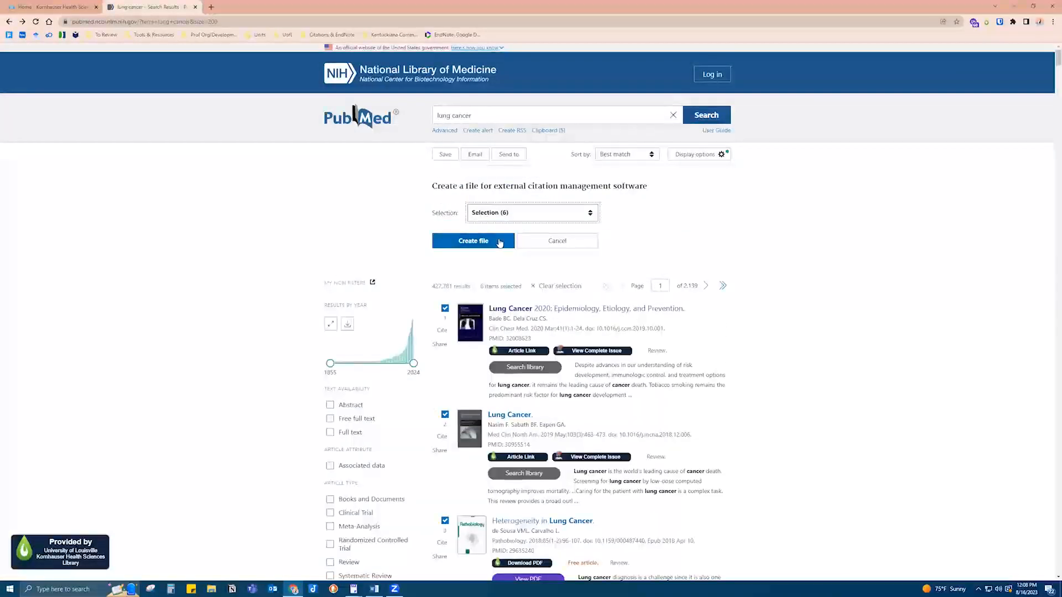
{"action": "left_click", "coordinate": [499, 243]}
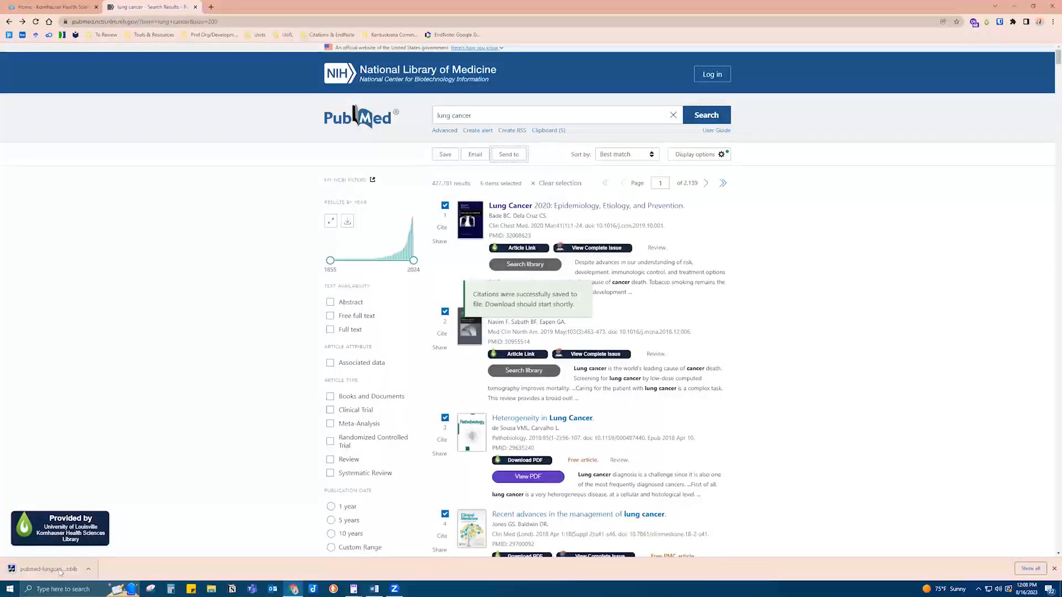
{"action": "left_click", "coordinate": [60, 570]}
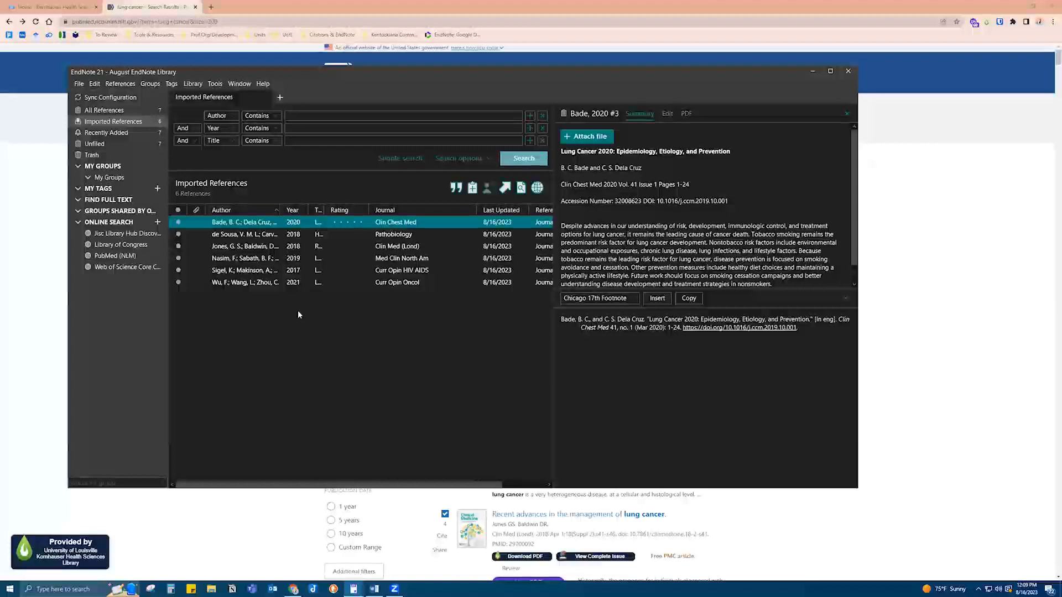
Review all references in the August EndNote Library in an enlarged window, and return to the PubMed results.
{"action": "left_click", "coordinate": [833, 71]}
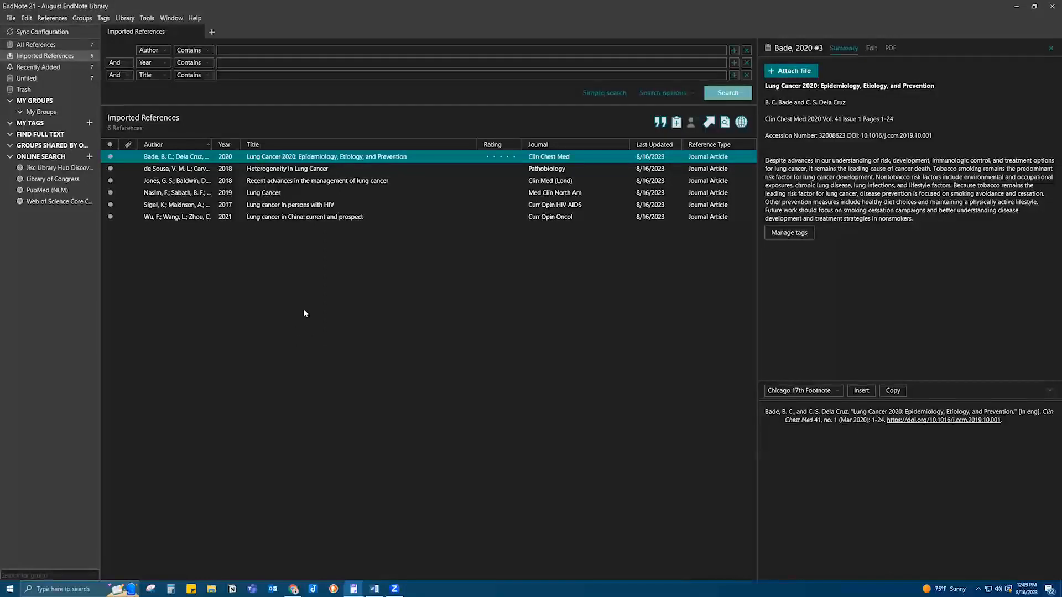
{"action": "left_click", "coordinate": [65, 44]}
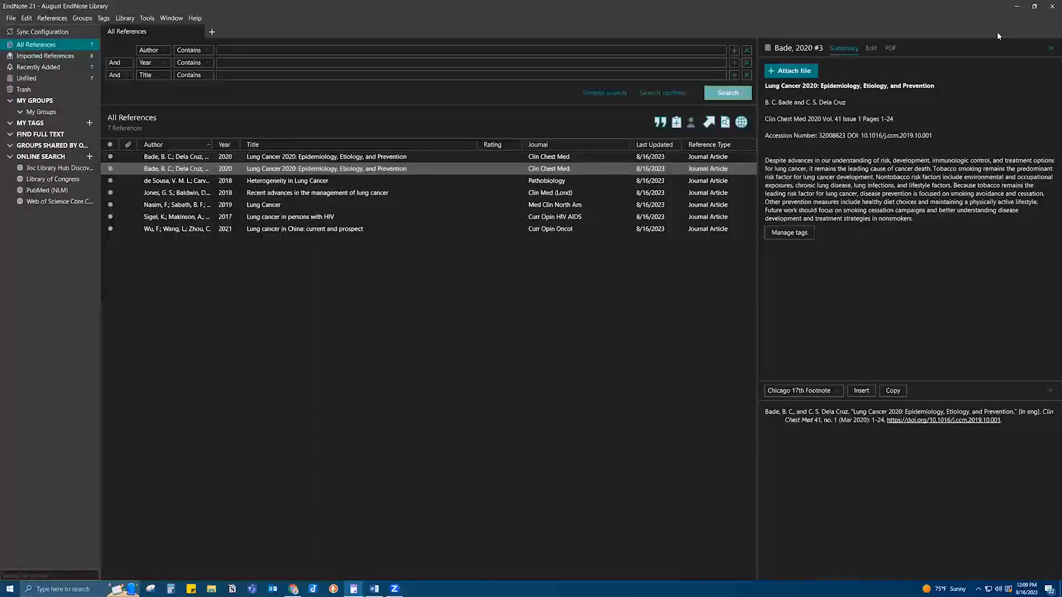
{"action": "left_click", "coordinate": [1036, 7]}
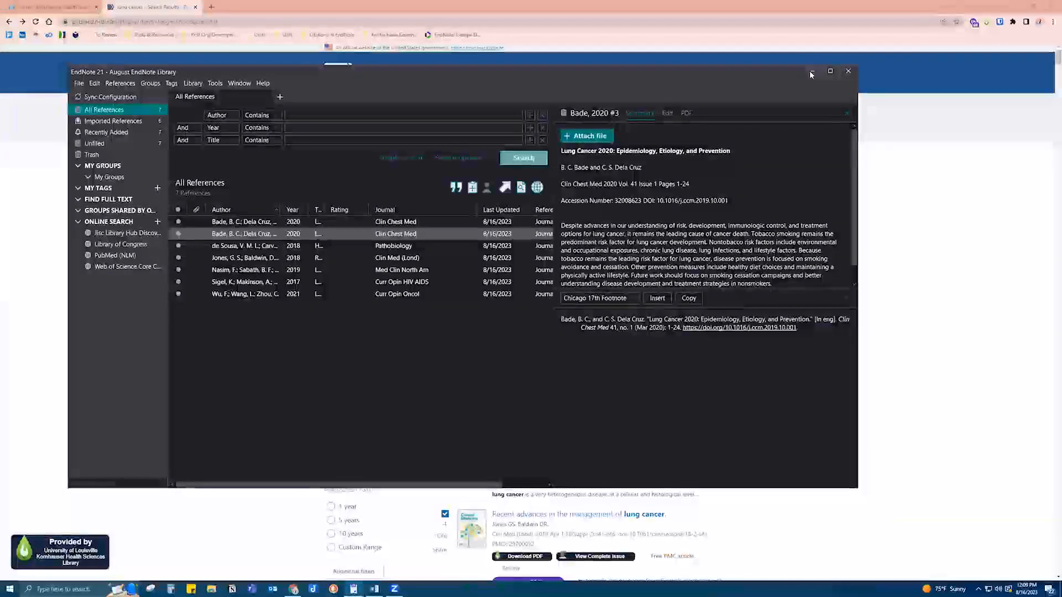
{"action": "left_click", "coordinate": [811, 73]}
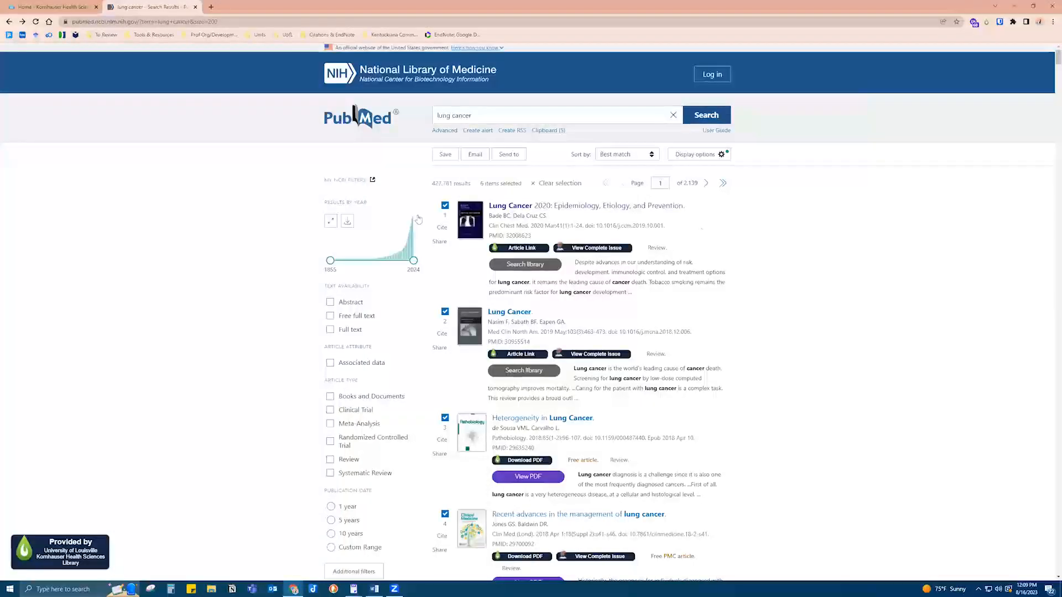
{"action": "left_click", "coordinate": [521, 159]}
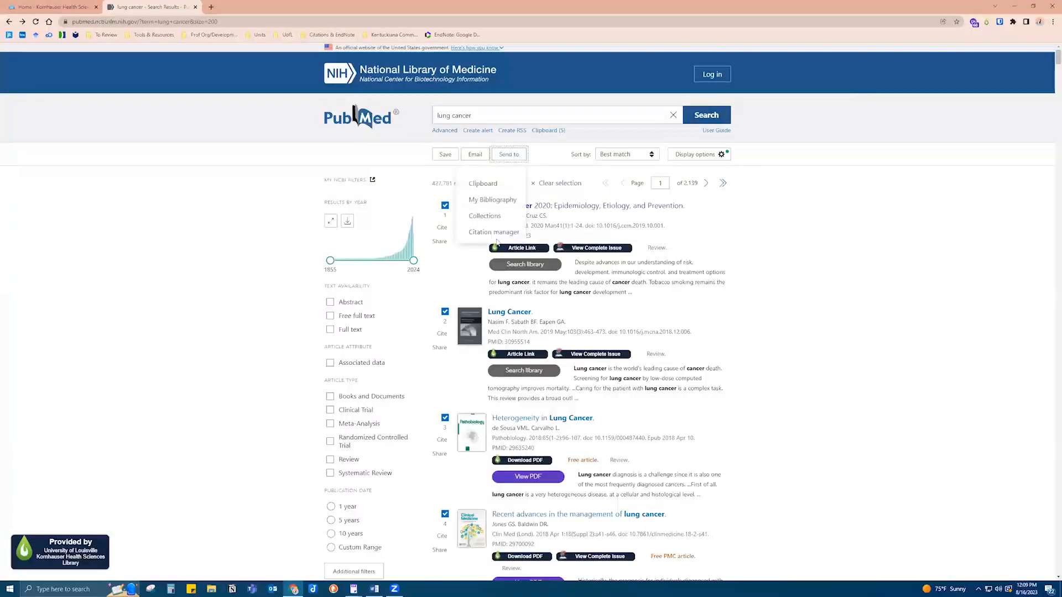
{"action": "left_click", "coordinate": [269, 232]}
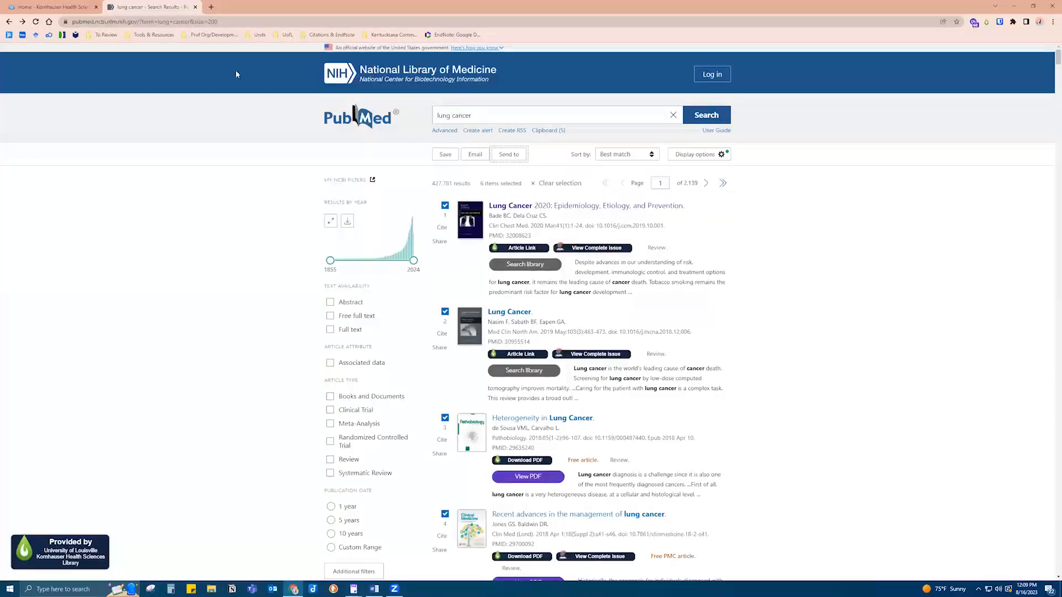
Open APA PsycInfo from the health sciences library's resources in a new tab, and close the PubMed tab.
{"action": "left_click", "coordinate": [53, 7]}
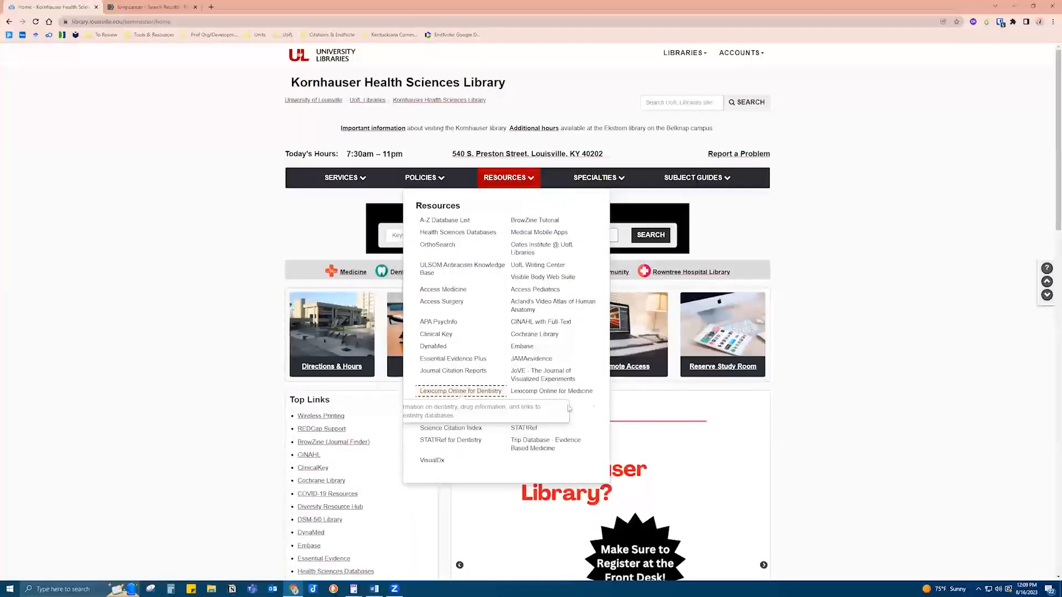
{"action": "left_click", "coordinate": [457, 322]}
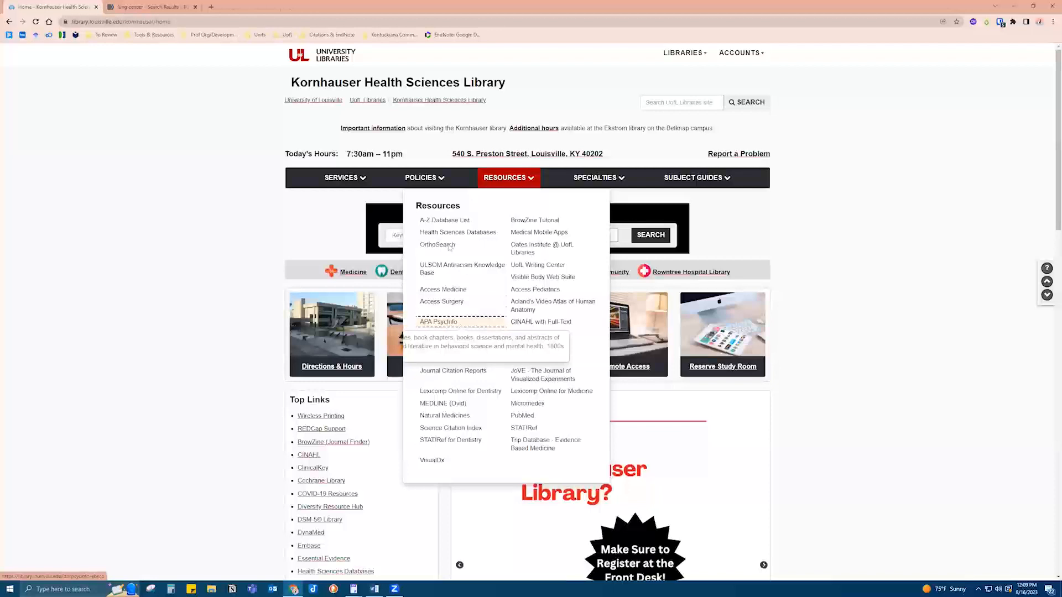
{"action": "left_click", "coordinate": [195, 6]}
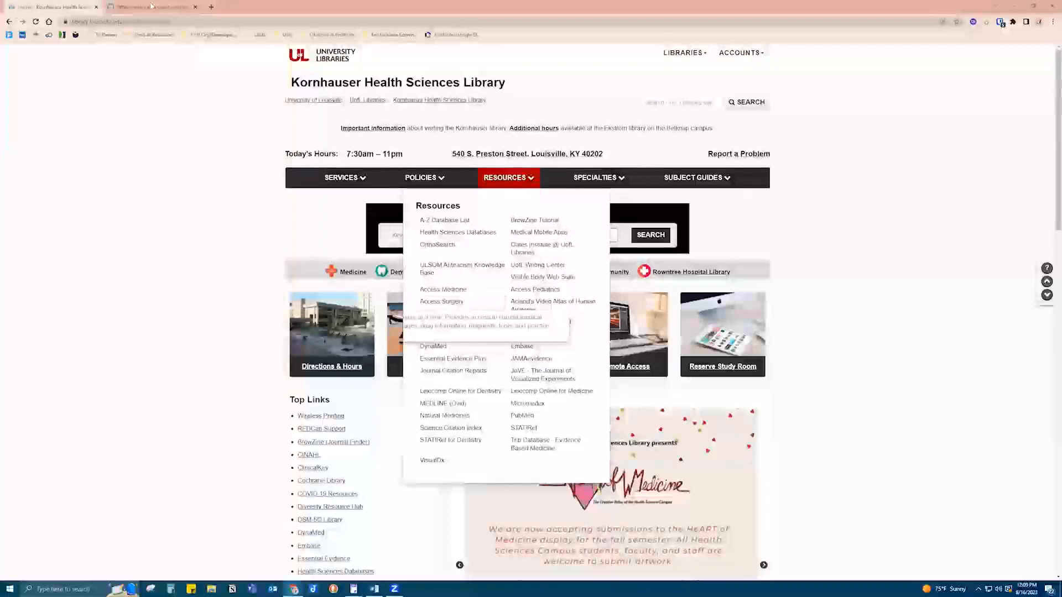
{"action": "left_click", "coordinate": [151, 6]}
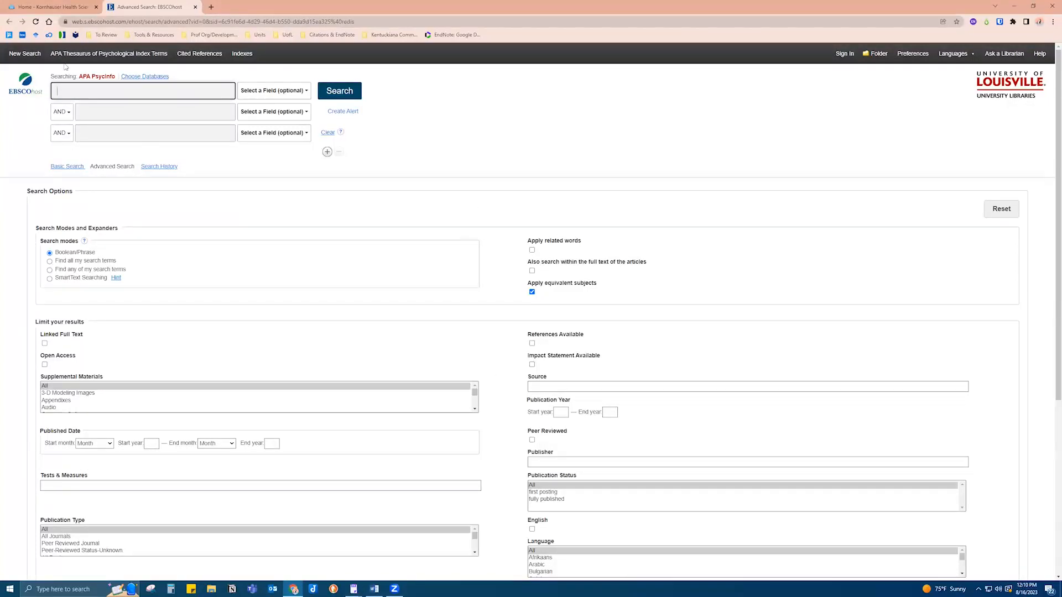
Search APA PsycInfo for "lung cancer" and open the article on opium, phencyclidine, and crack cocaine smoking associations.
{"action": "type", "text": "lung cancer"}
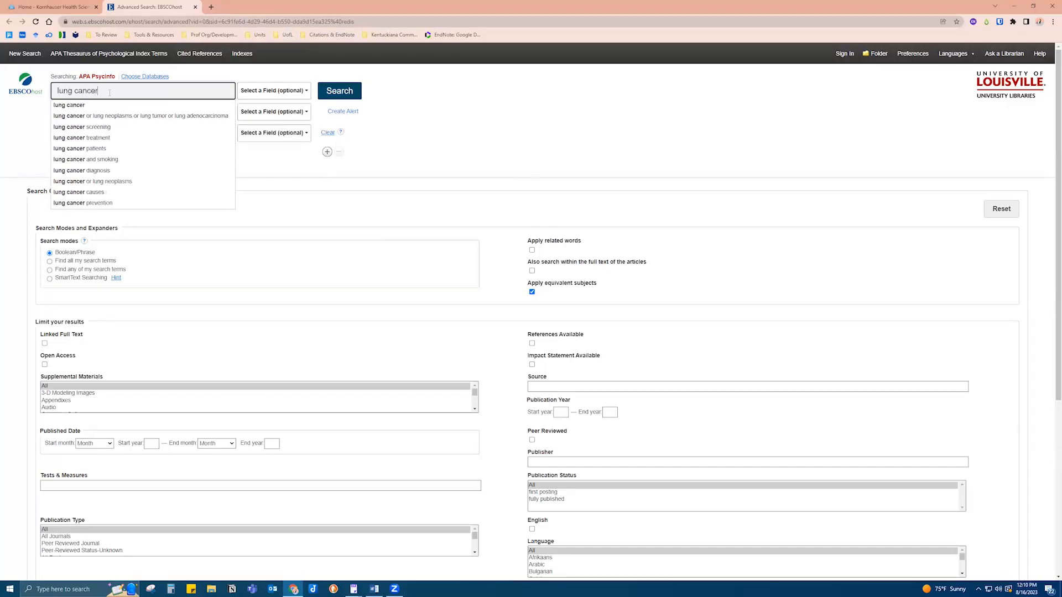
{"action": "key", "text": "Return"}
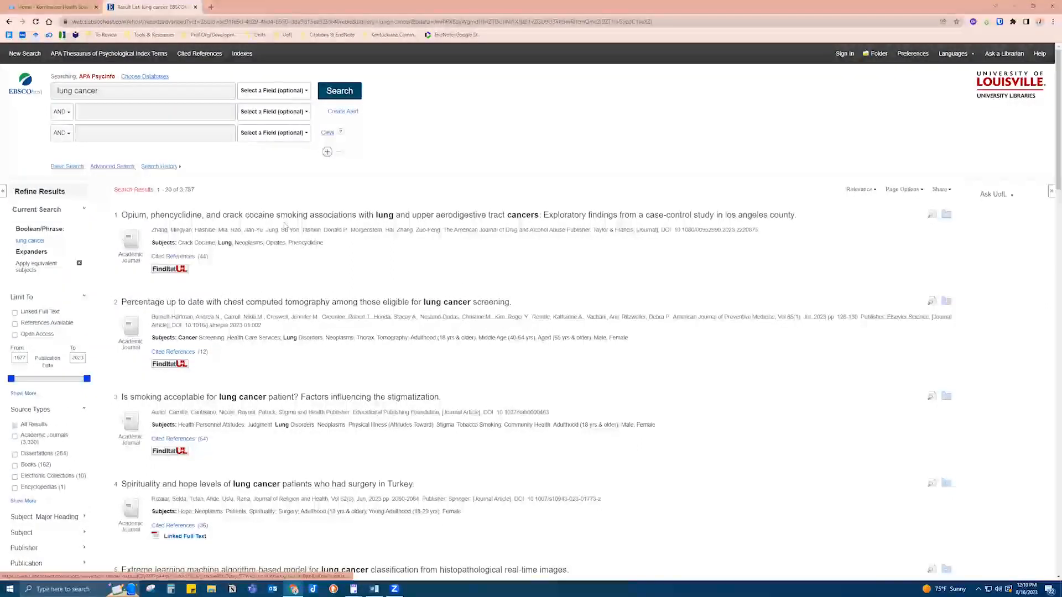
{"action": "left_click", "coordinate": [467, 222]}
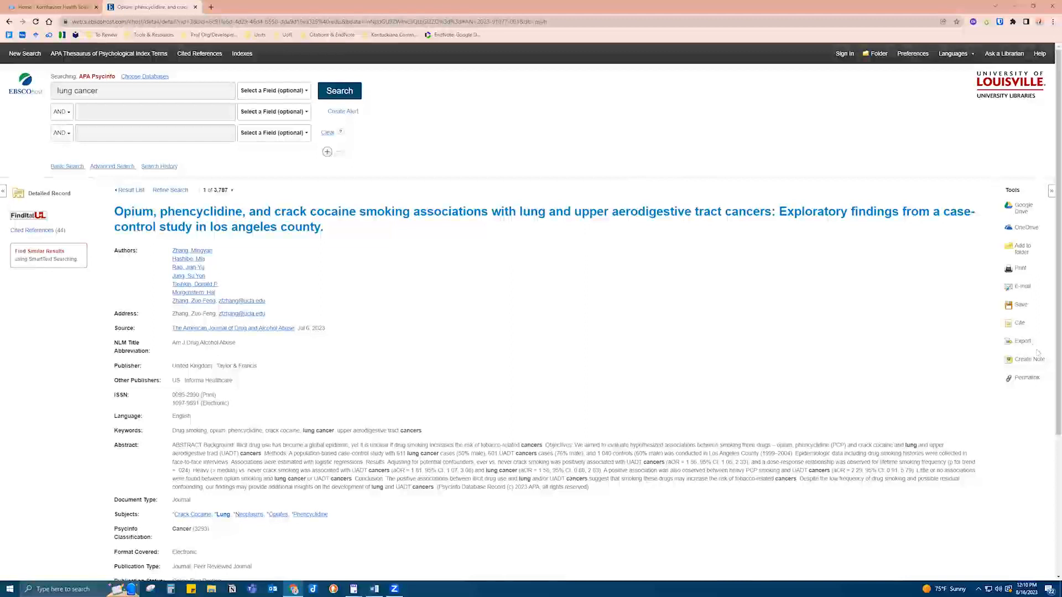
Try to export the article's citation with direct export in RIS format, and close the extra EBSCOhost tab.
{"action": "left_click", "coordinate": [1022, 341]}
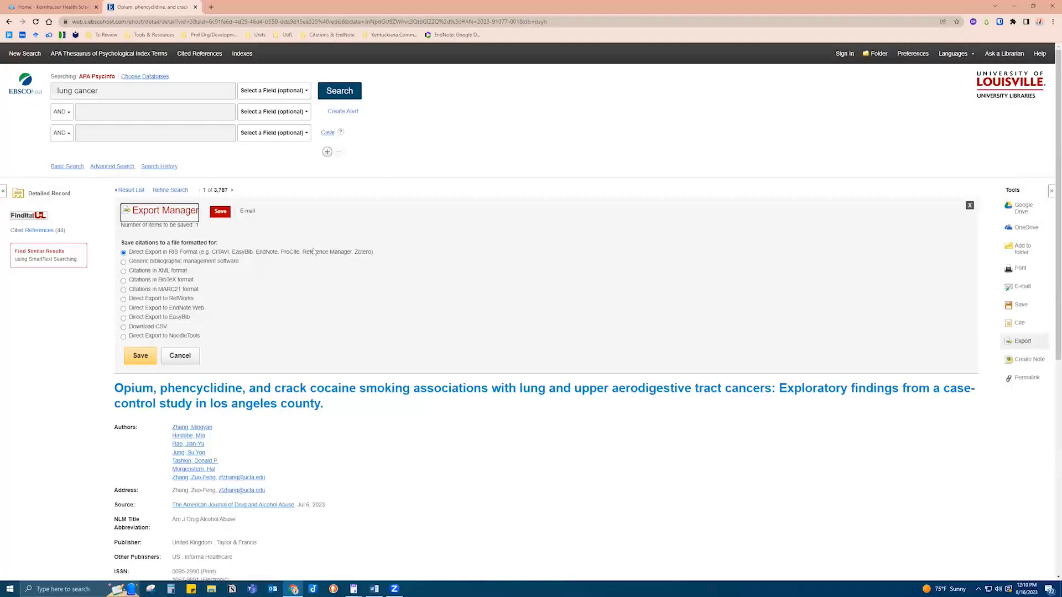
{"action": "left_click_drag", "start_coordinate": [256, 252], "coordinate": [279, 253]}
{"action": "triple_click", "coordinate": [295, 287]}
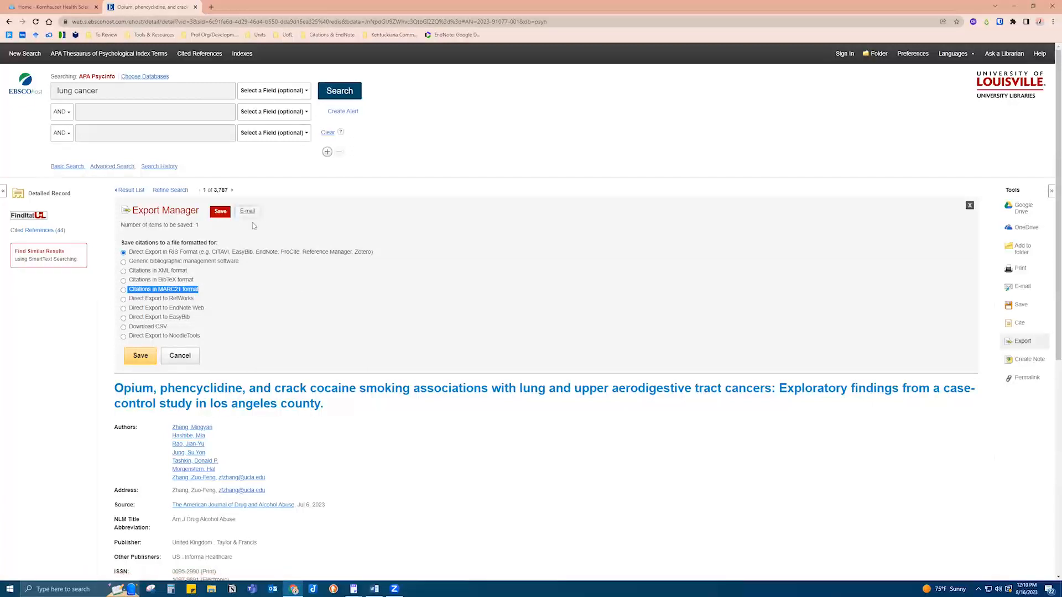
{"action": "left_click", "coordinate": [227, 300]}
{"action": "left_click", "coordinate": [143, 357]}
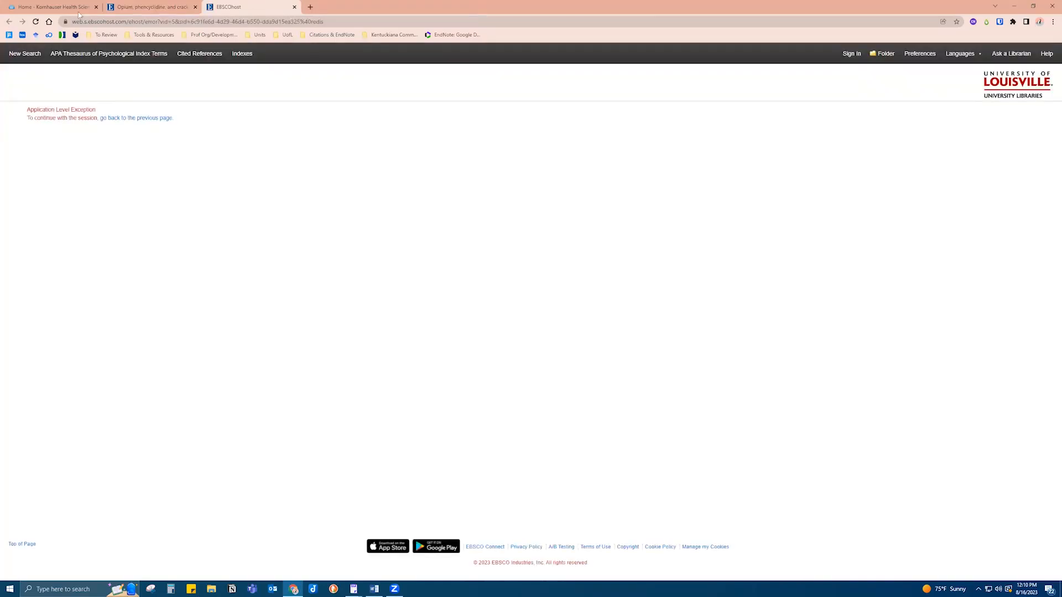
{"action": "left_click", "coordinate": [294, 7]}
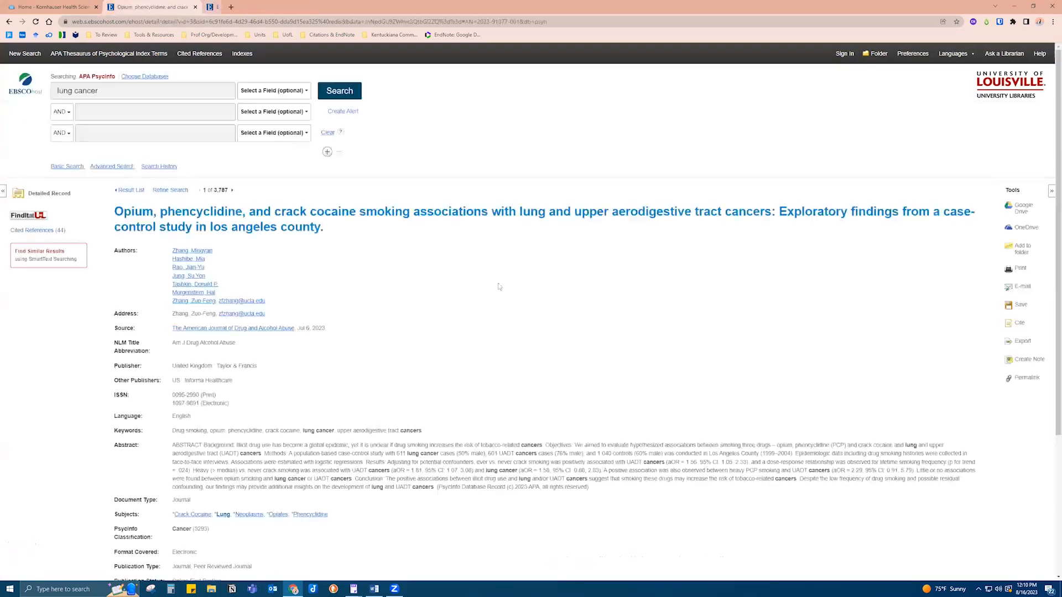
Export the article's citation in RIS format and import the downloaded file into the August EndNote Library.
{"action": "left_click", "coordinate": [1023, 341]}
{"action": "left_click", "coordinate": [128, 353]}
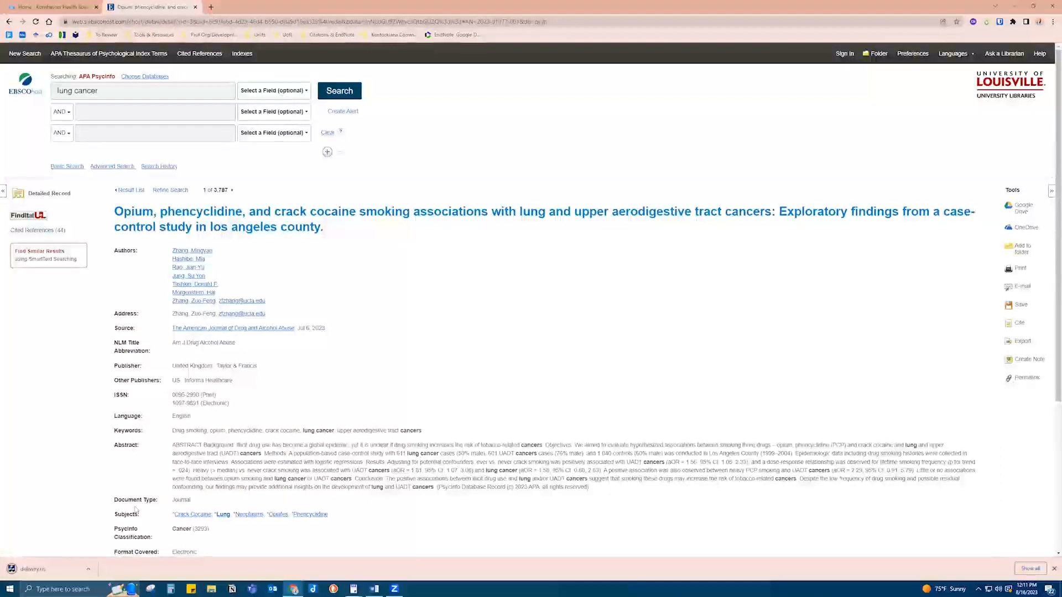
{"action": "left_click", "coordinate": [51, 569]}
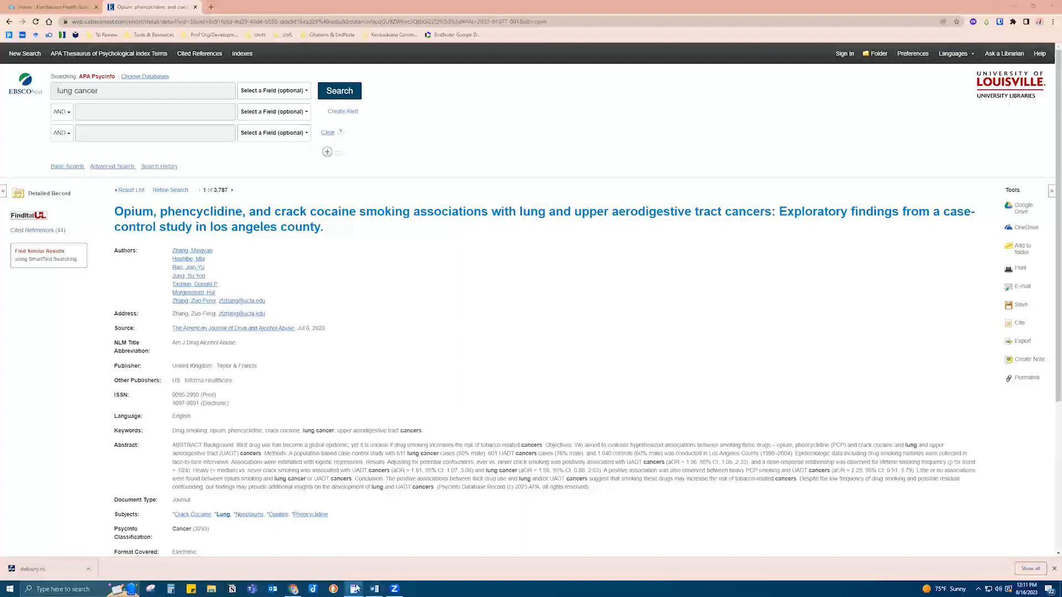
{"action": "mouse_move", "coordinate": [354, 588]}
{"action": "left_click", "coordinate": [396, 566]}
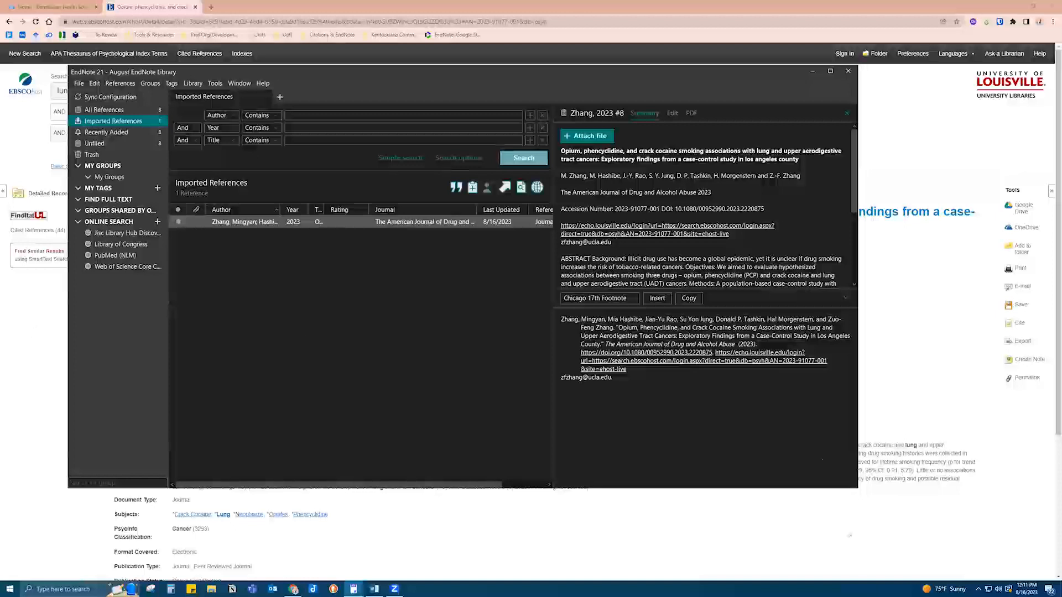
Return to the browser and open Google Scholar at scholar.google.com in a new tab.
{"action": "left_click", "coordinate": [892, 151]}
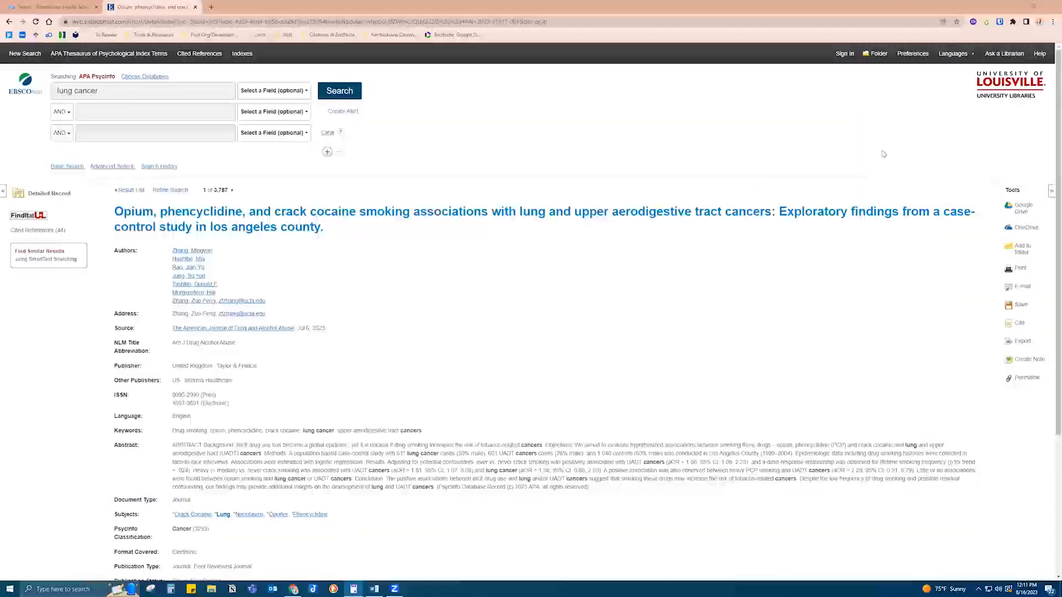
{"action": "left_click", "coordinate": [212, 8]}
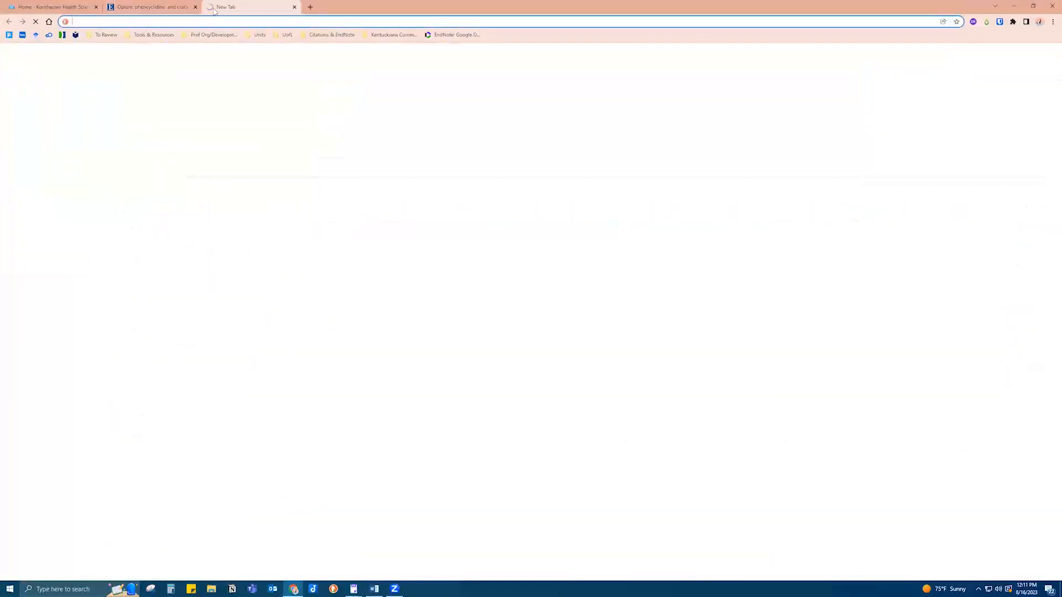
{"action": "type", "text": "scho"}
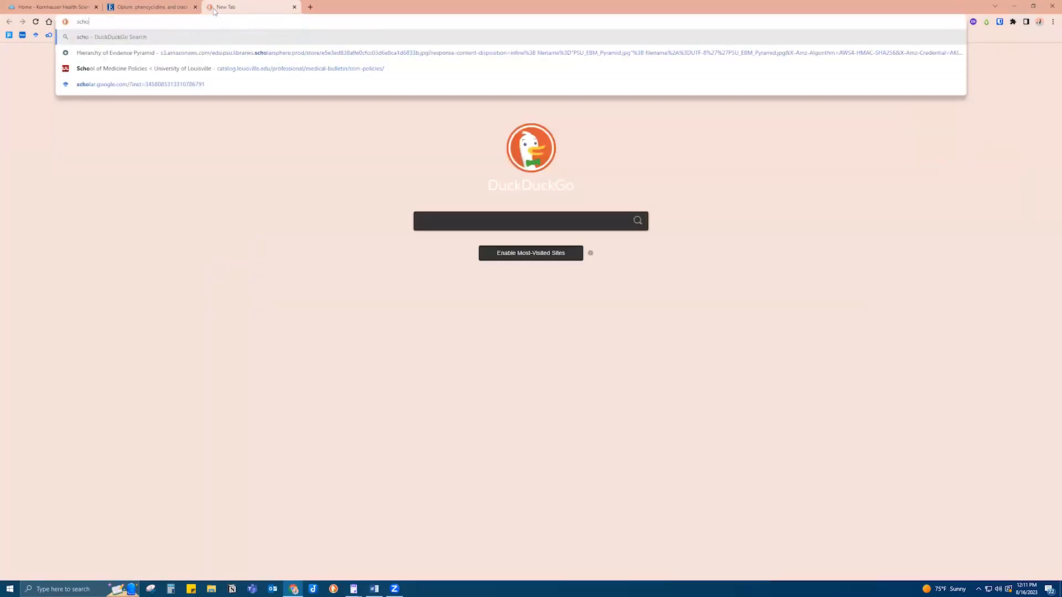
{"action": "type", "text": "lar.google.c"}
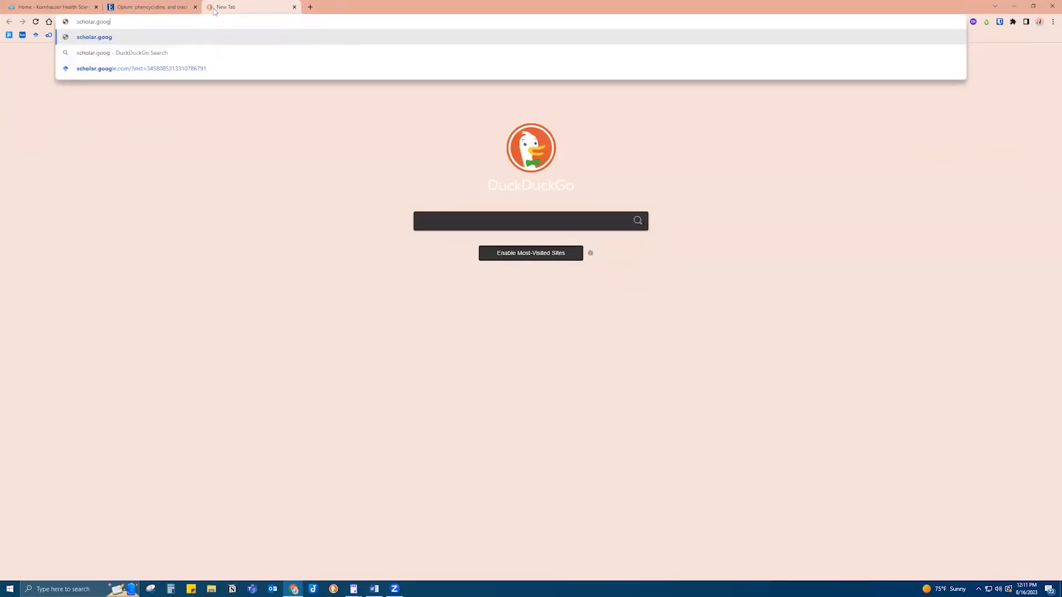
{"action": "type", "text": "om"}
{"action": "key", "text": "Return"}
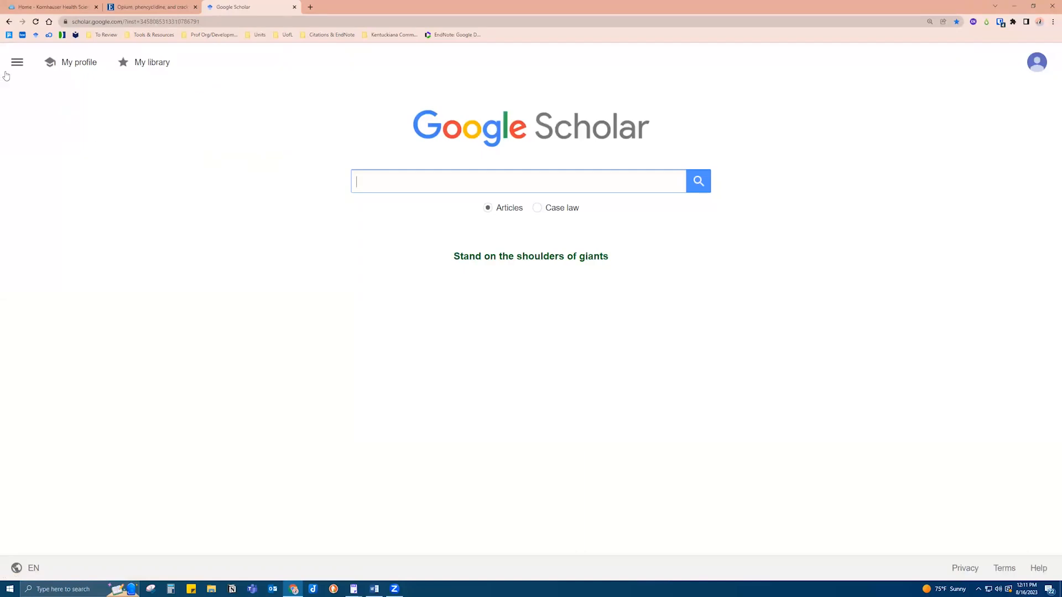
Search Google Scholar for "lung cancer".
{"action": "type", "text": "lung canc"}
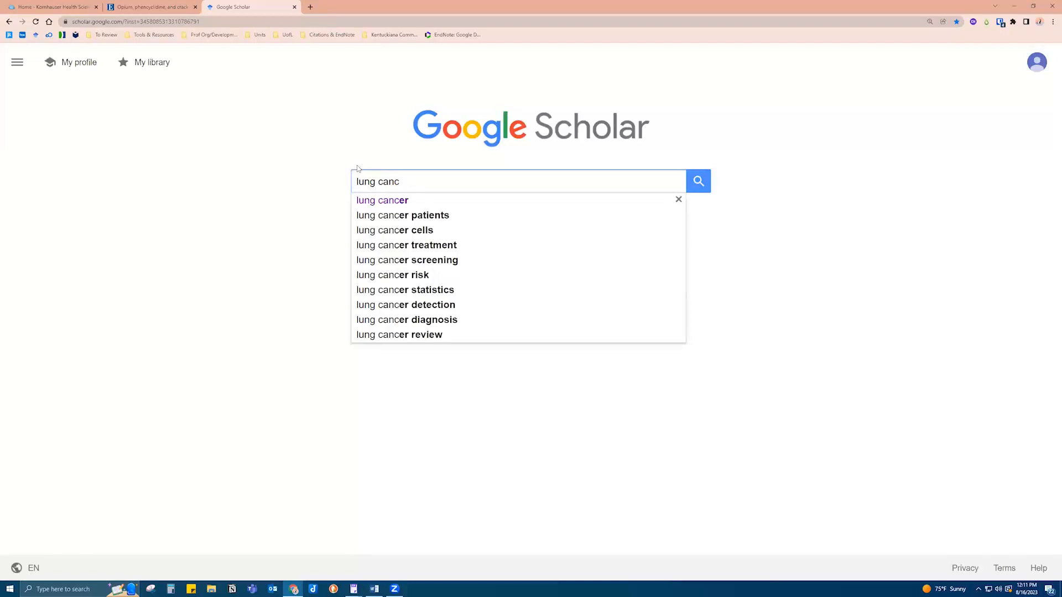
{"action": "type", "text": "er"}
{"action": "key", "text": "Return"}
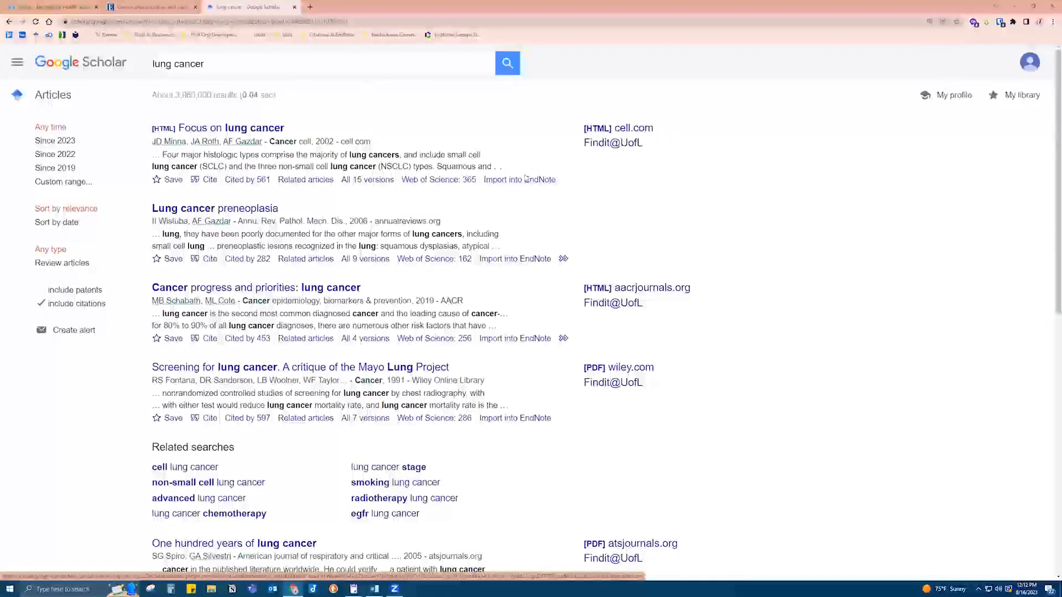
Set Google Scholar's bibliography manager to show links for importing citations into EndNote.
{"action": "left_click", "coordinate": [18, 65]}
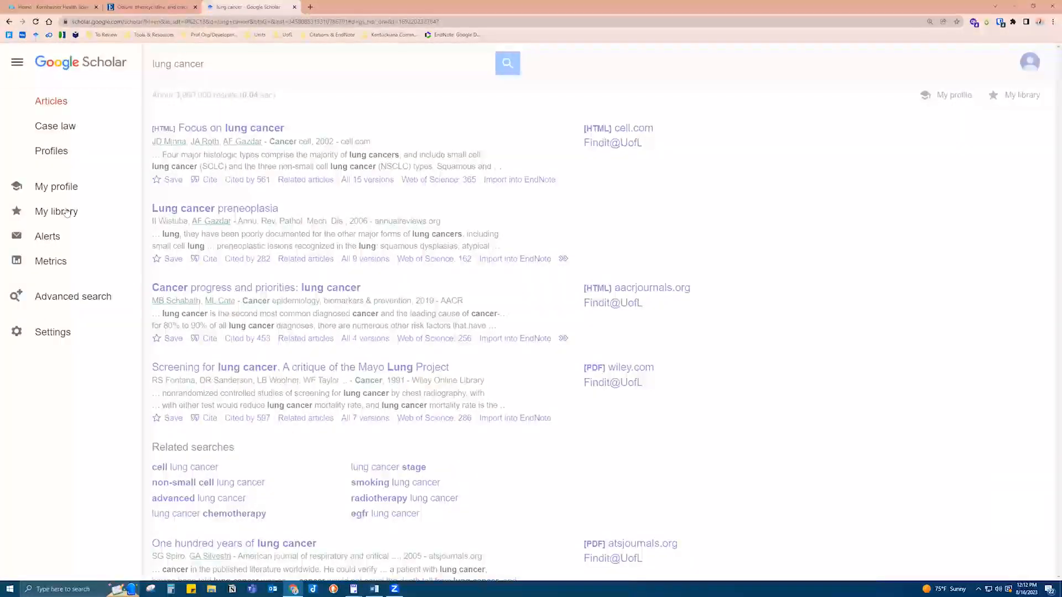
{"action": "left_click", "coordinate": [63, 337]}
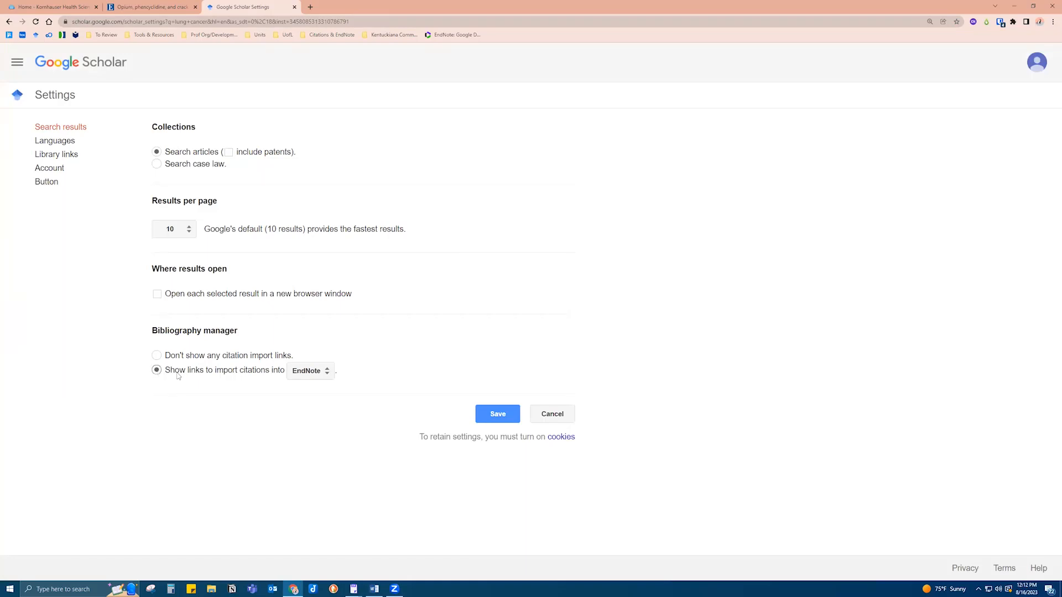
{"action": "left_click", "coordinate": [296, 375]}
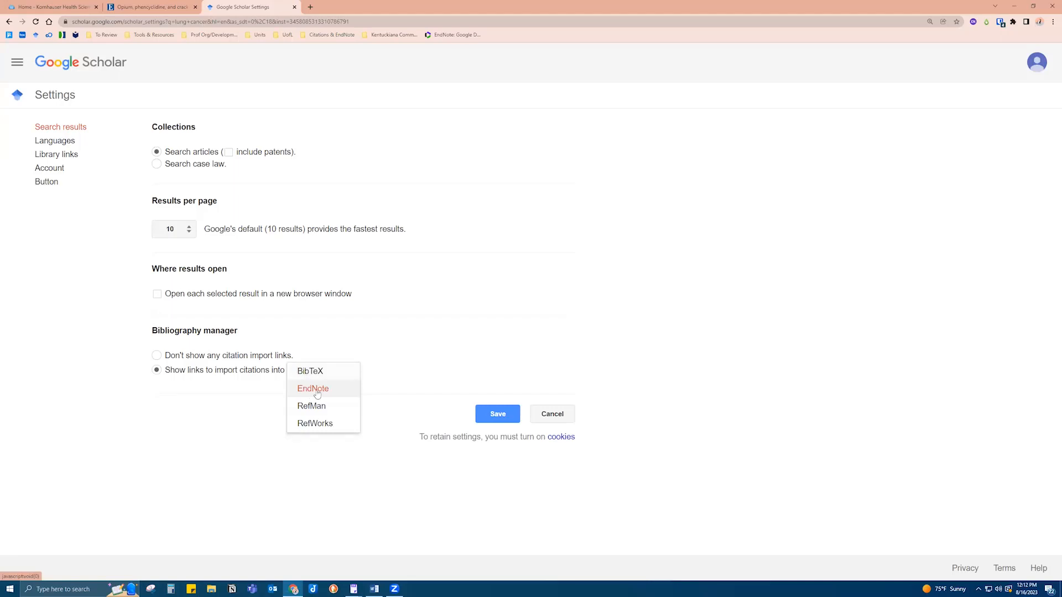
{"action": "left_click", "coordinate": [316, 391]}
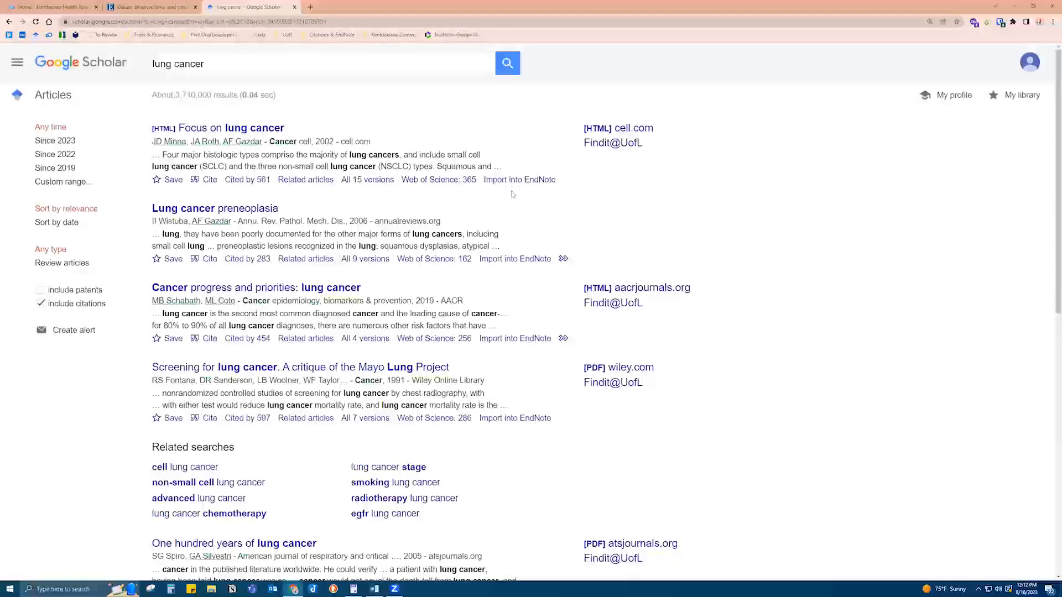
Import the Google Scholar citation for "Lung cancer preneoplasia" into the August EndNote Library and display all references.
{"action": "left_click", "coordinate": [530, 260]}
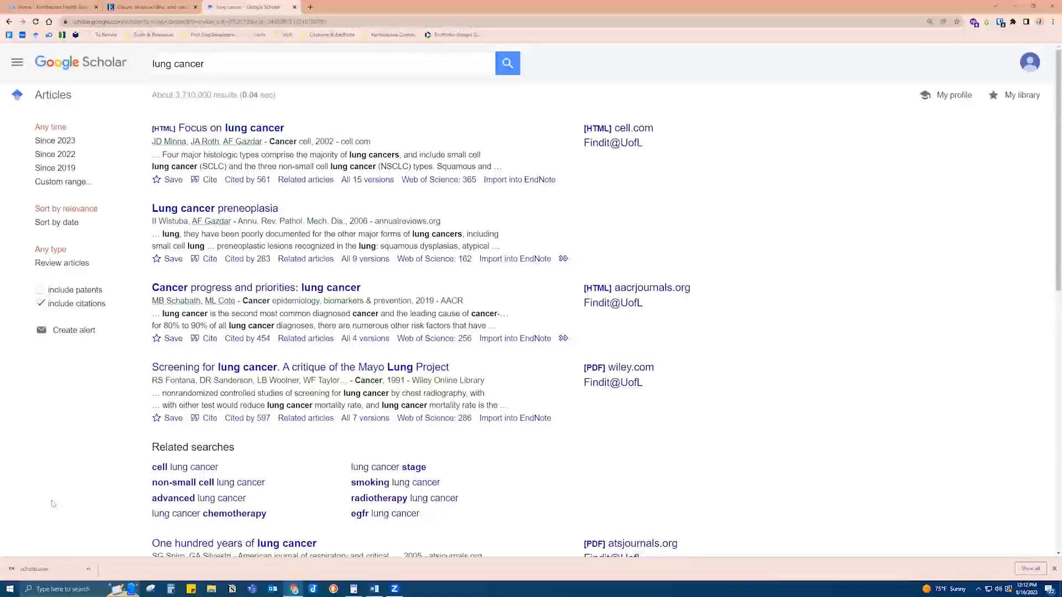
{"action": "left_click", "coordinate": [61, 570]}
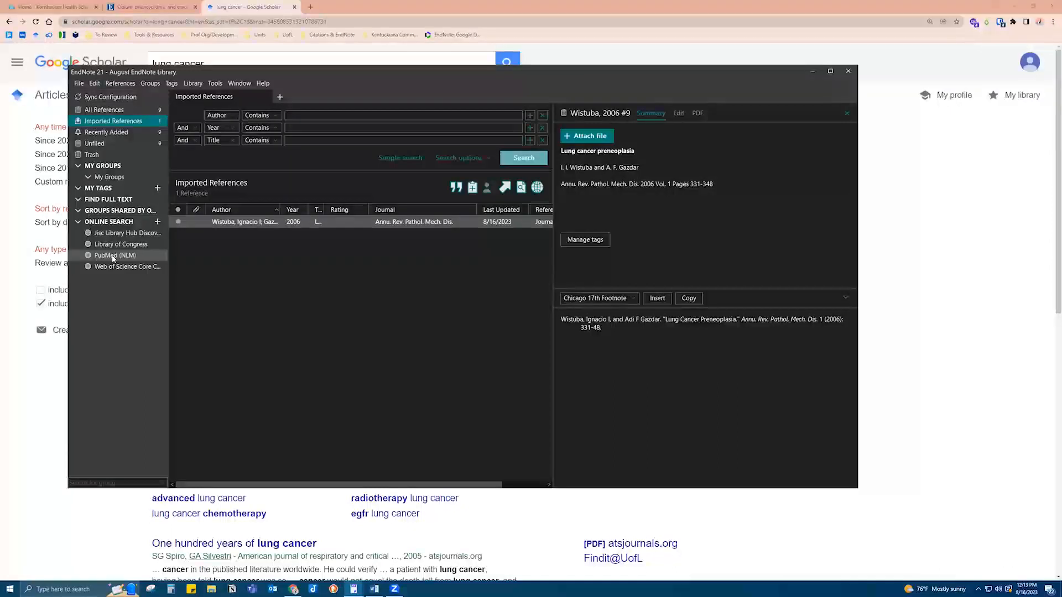
{"action": "left_click", "coordinate": [111, 114]}
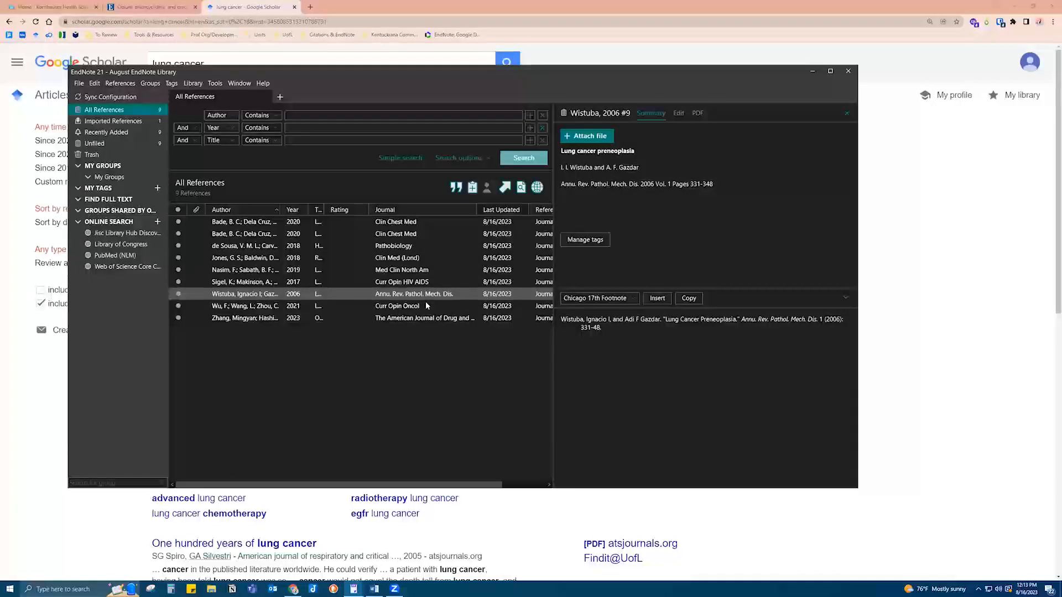
Minimize the browser, then maximize the EndNote library window with no reference selected.
{"action": "left_click", "coordinate": [1003, 11]}
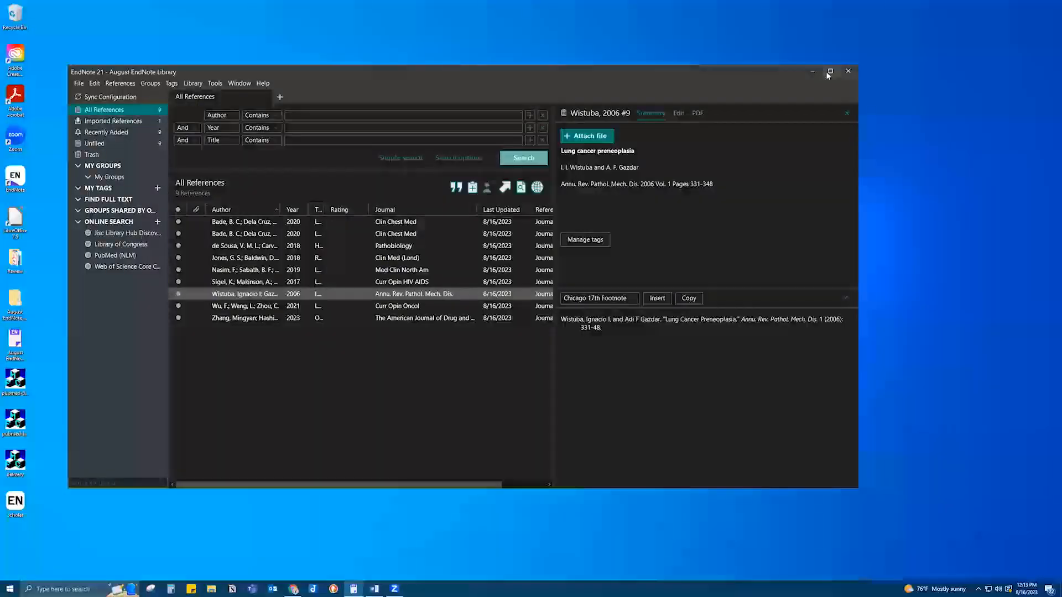
{"action": "left_click", "coordinate": [829, 72]}
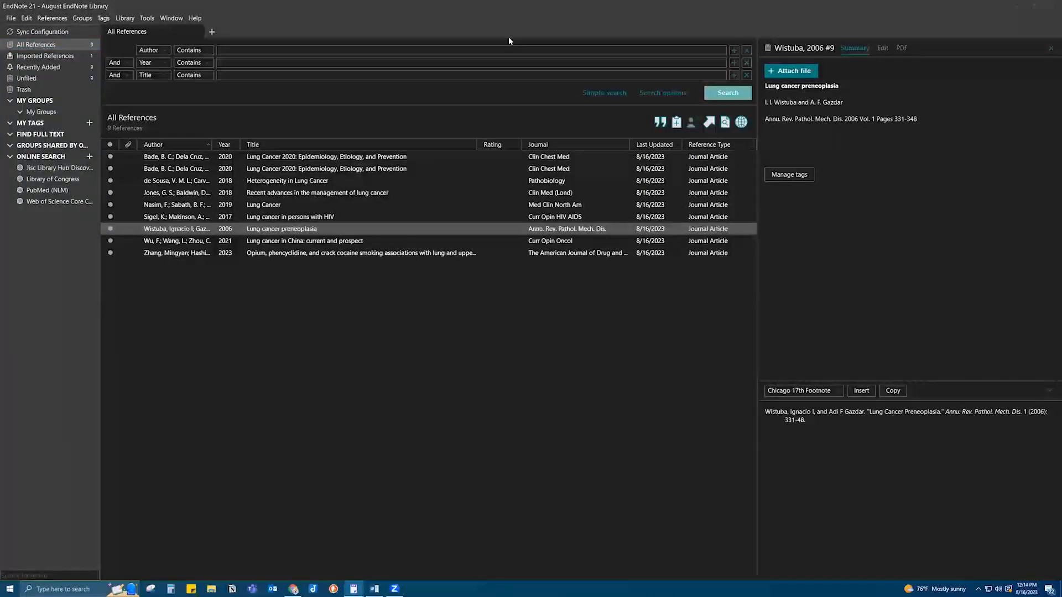
{"action": "left_click", "coordinate": [349, 377]}
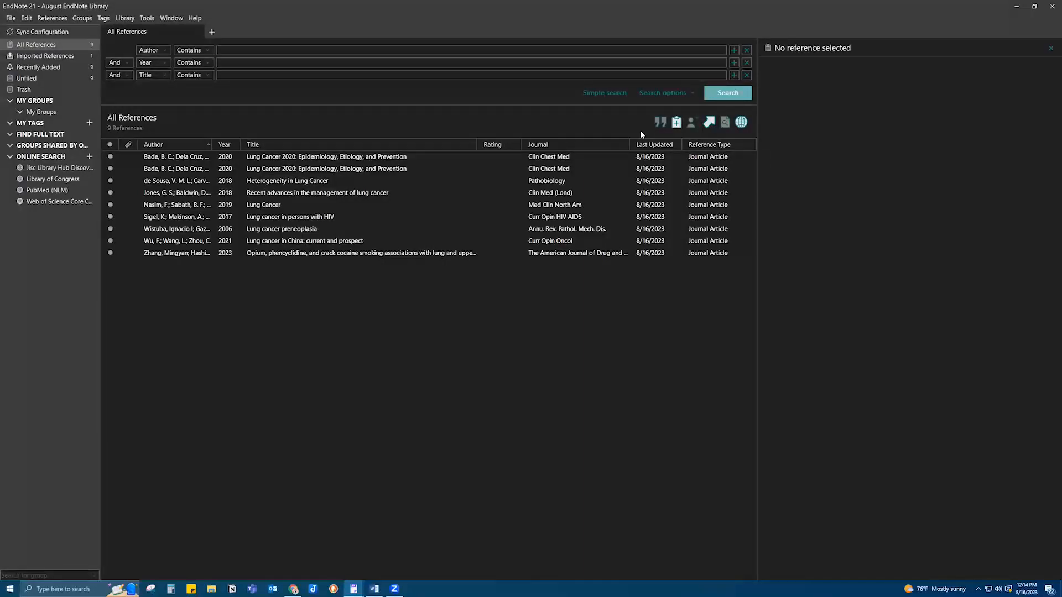
Create a new reference in the library and set its reference type to Book.
{"action": "left_click", "coordinate": [677, 122]}
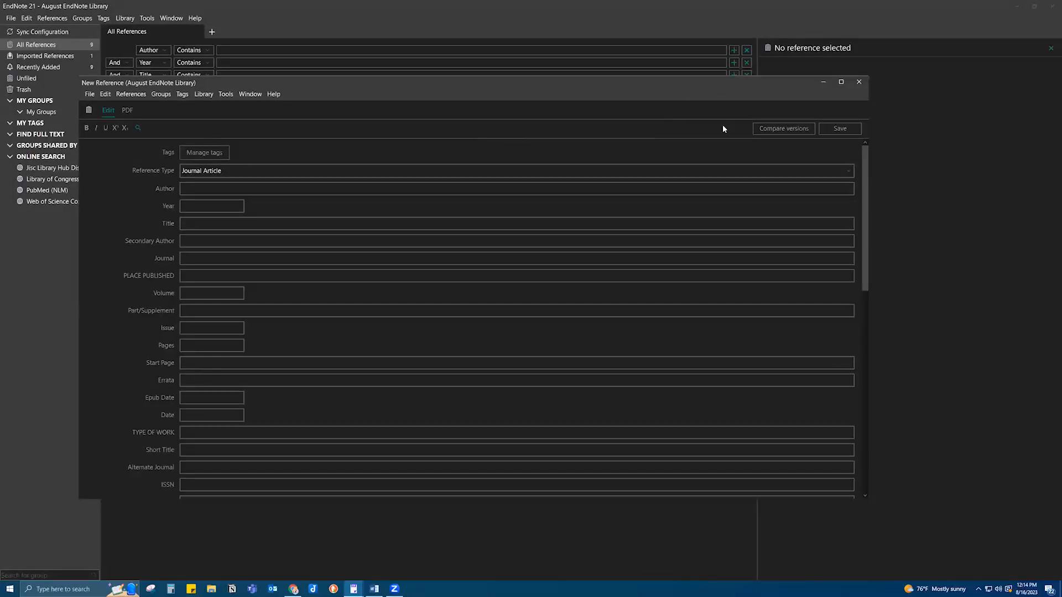
{"action": "left_click", "coordinate": [252, 172]}
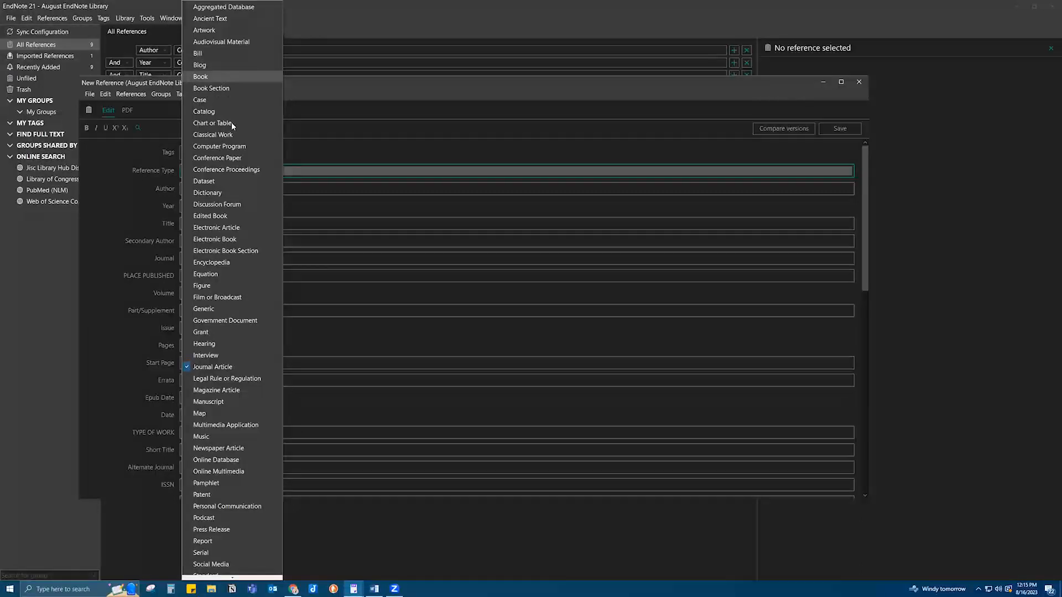
{"action": "scroll", "coordinate": [250, 490], "scroll_direction": "down", "scroll_amount": 1}
{"action": "scroll", "coordinate": [251, 473], "scroll_direction": "down", "scroll_amount": 2}
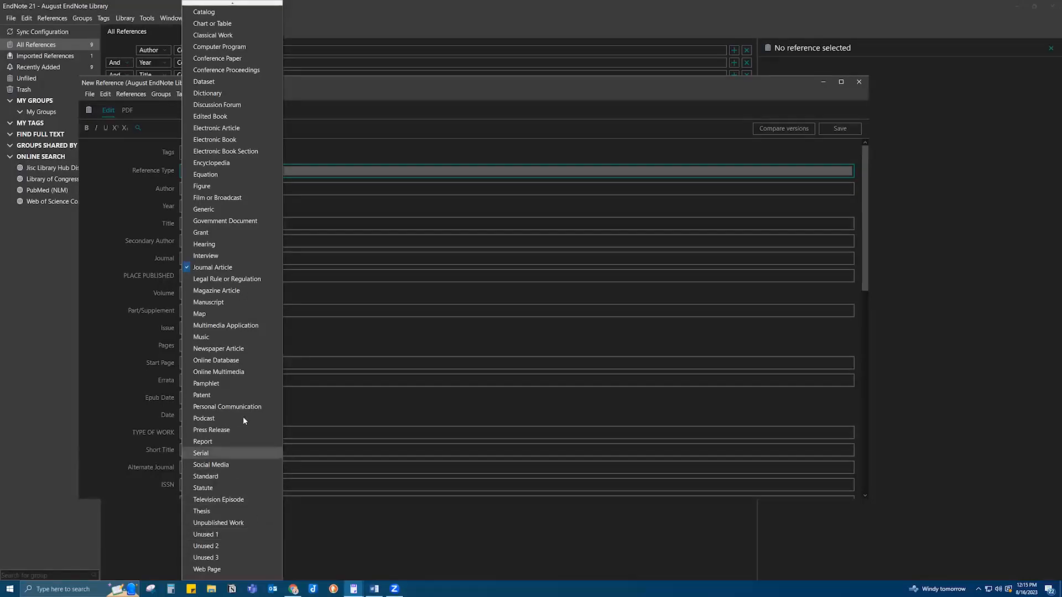
{"action": "scroll", "coordinate": [243, 417], "scroll_direction": "up", "scroll_amount": 3}
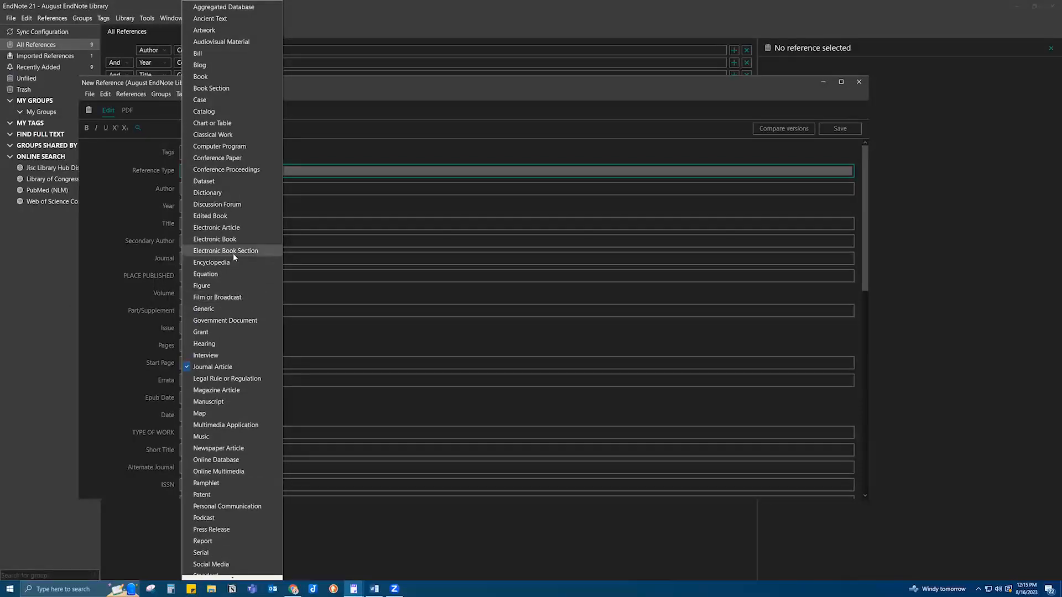
{"action": "left_click", "coordinate": [233, 76]}
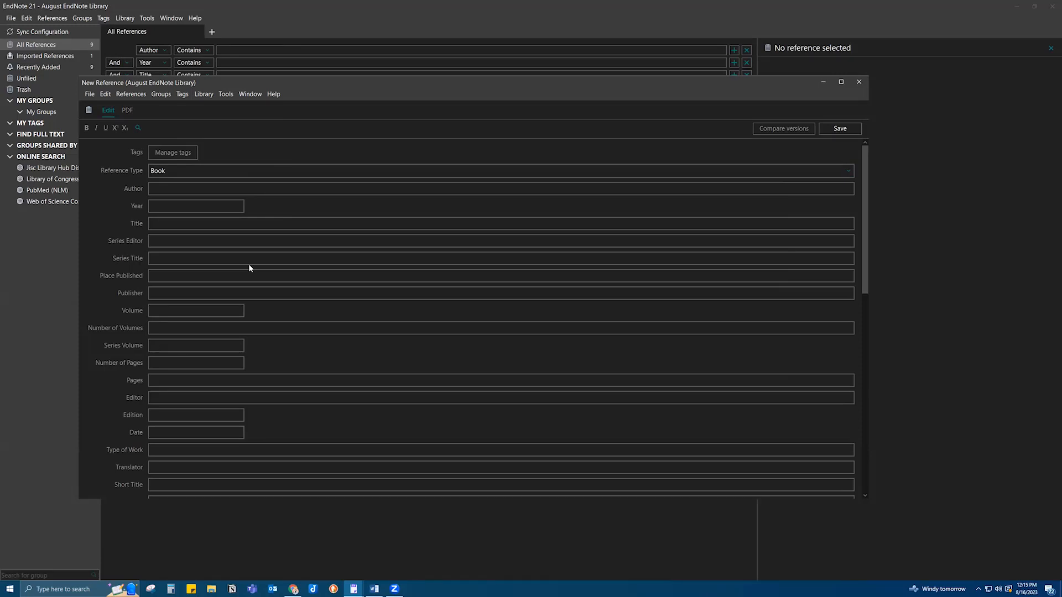
Fill in the book's author name, the year 2018 and the title "Lung Cancer Book".
{"action": "left_click", "coordinate": [231, 188]}
{"action": "type", "text": "smar"}
{"action": "key", "text": "BackSpace"}
{"action": "type", "text": "J"}
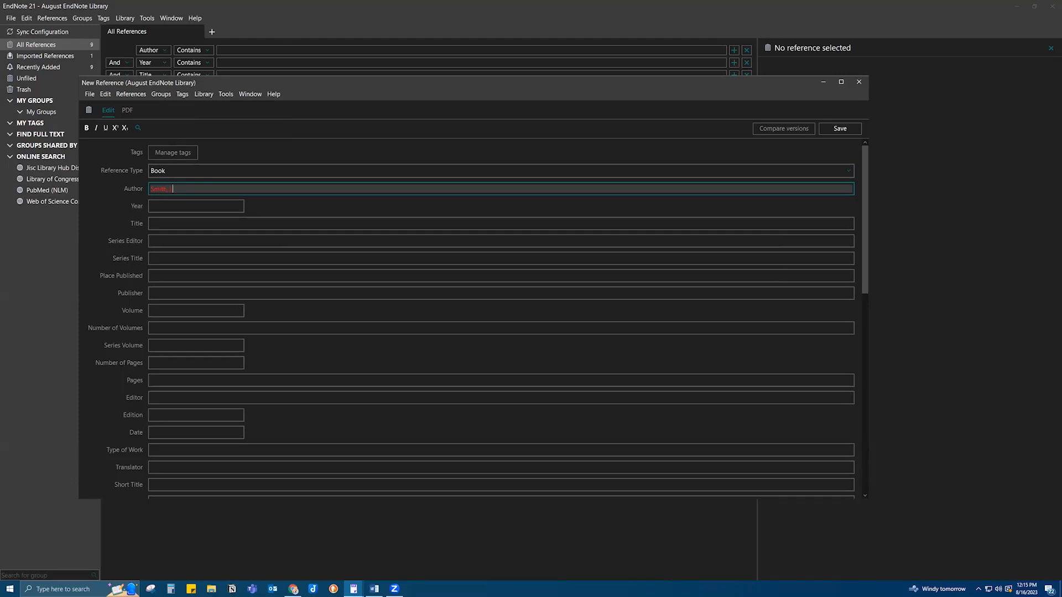
{"action": "left_click", "coordinate": [184, 205]}
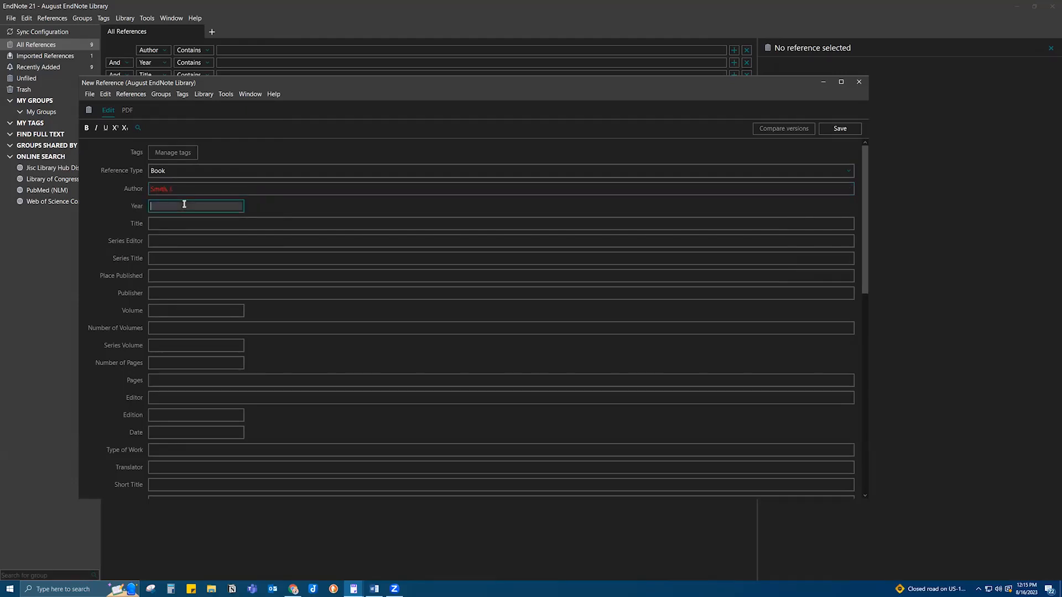
{"action": "type", "text": "2018"}
{"action": "left_click", "coordinate": [199, 223]}
{"action": "type", "text": "Lung Cancer Book"}
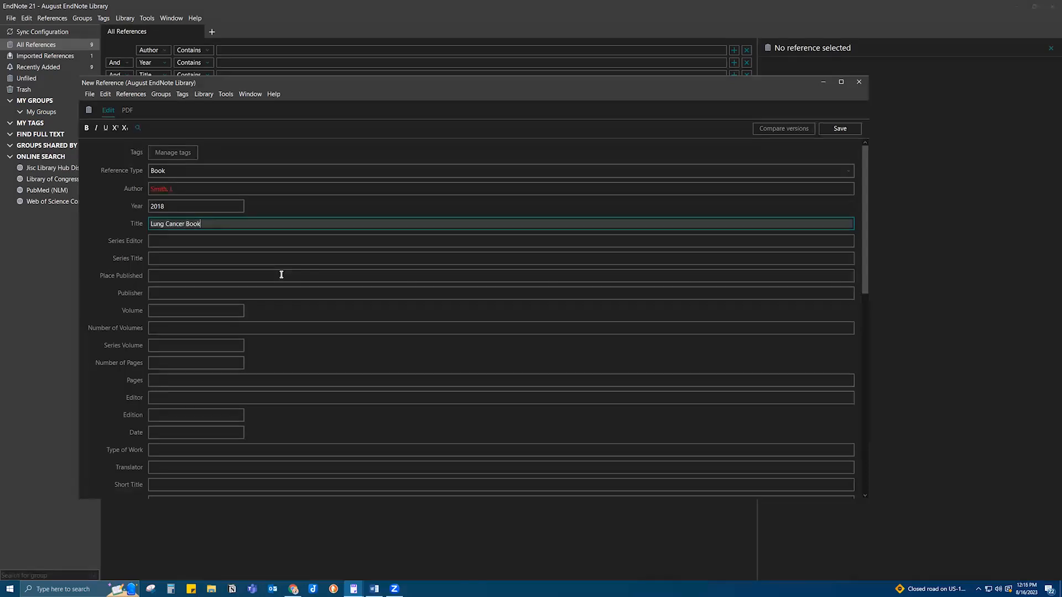
Review the remaining book fields, then save the new reference and close its window.
{"action": "scroll", "coordinate": [281, 275], "scroll_direction": "down", "scroll_amount": 5}
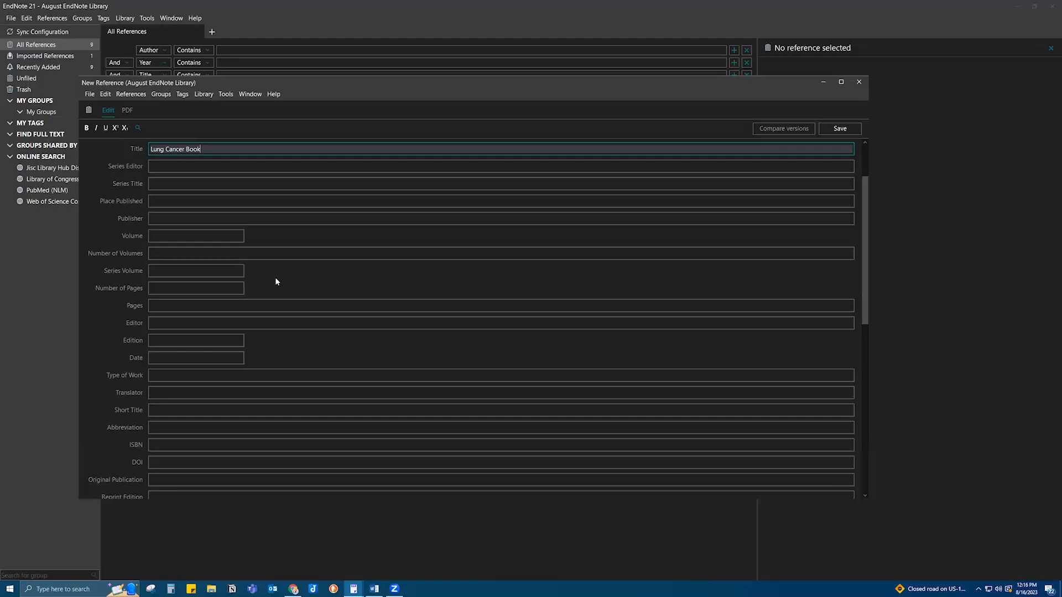
{"action": "scroll", "coordinate": [276, 282], "scroll_direction": "down", "scroll_amount": 4}
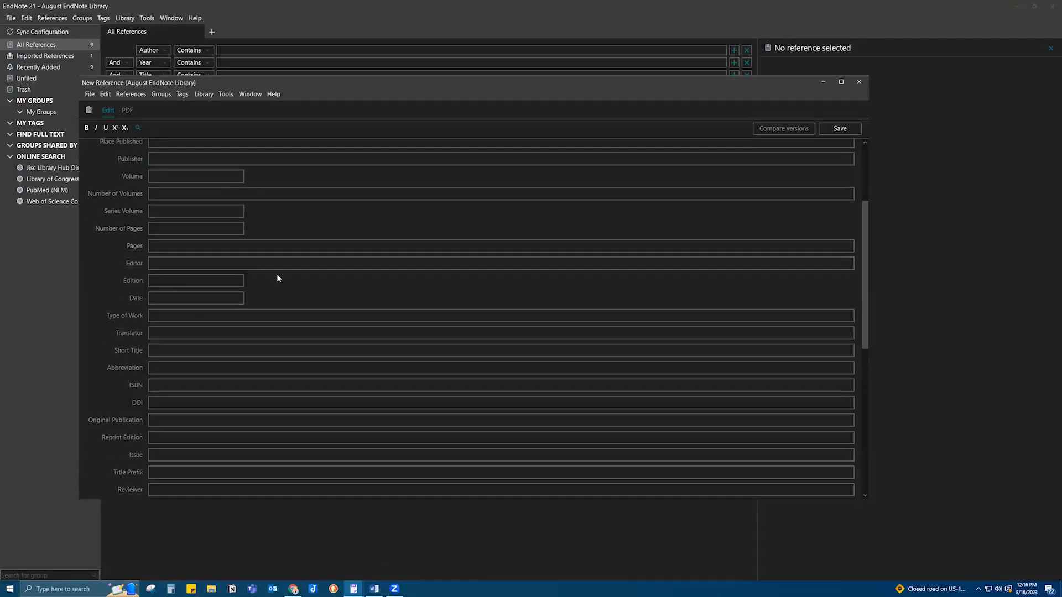
{"action": "scroll", "coordinate": [277, 275], "scroll_direction": "down", "scroll_amount": 10}
{"action": "scroll", "coordinate": [280, 292], "scroll_direction": "down", "scroll_amount": 7}
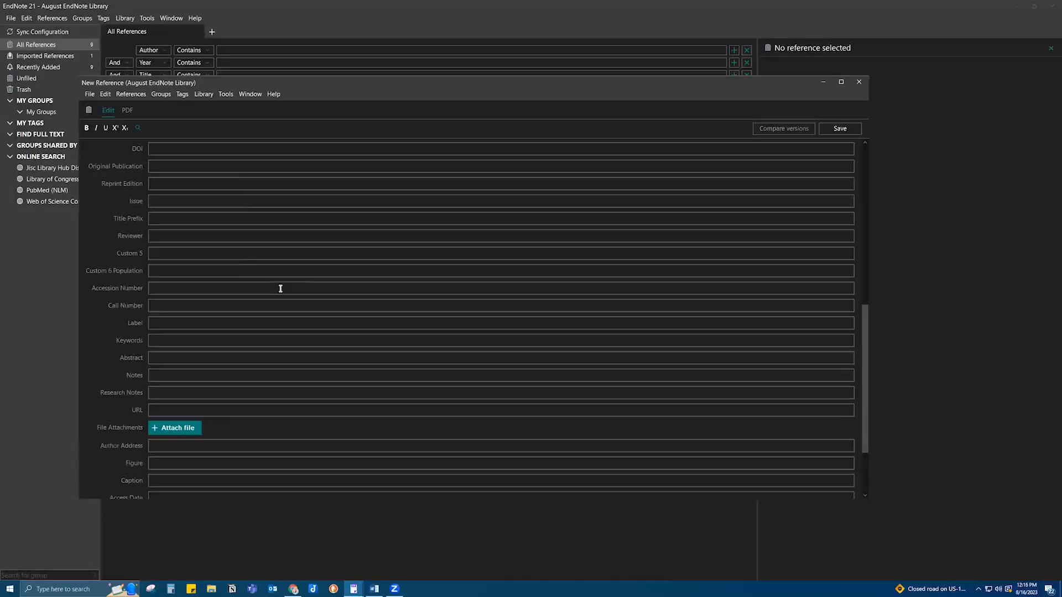
{"action": "scroll", "coordinate": [279, 287], "scroll_direction": "down", "scroll_amount": 5}
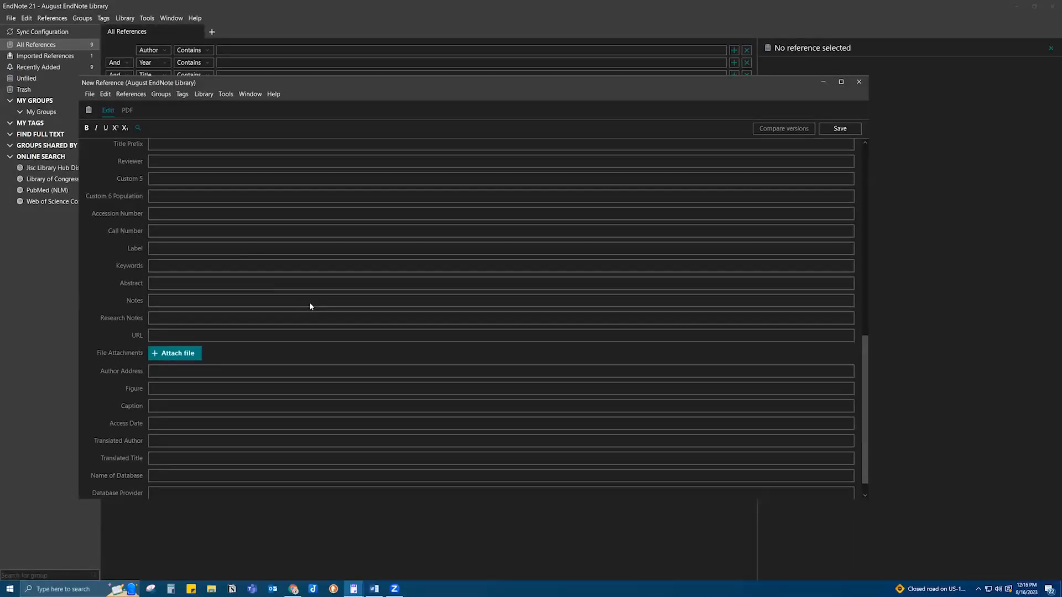
{"action": "scroll", "coordinate": [310, 303], "scroll_direction": "up", "scroll_amount": 15}
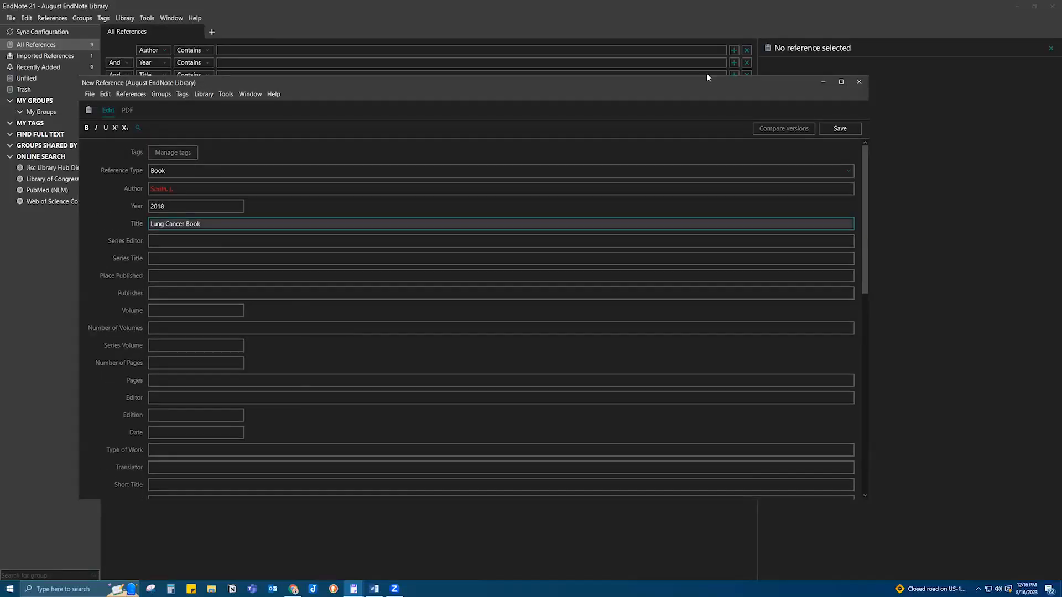
{"action": "left_click", "coordinate": [841, 128]}
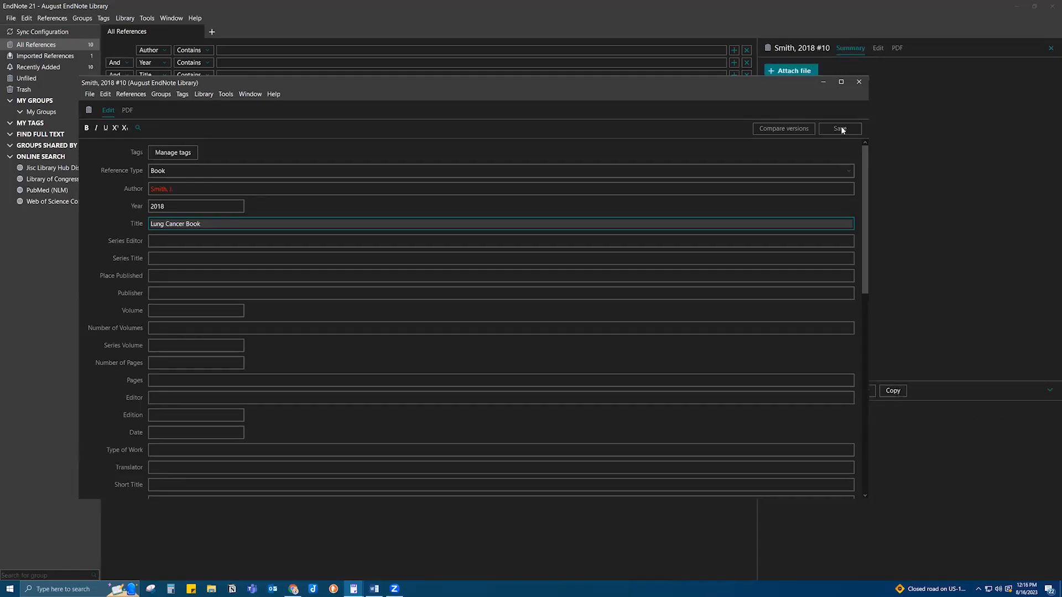
{"action": "left_click", "coordinate": [859, 83]}
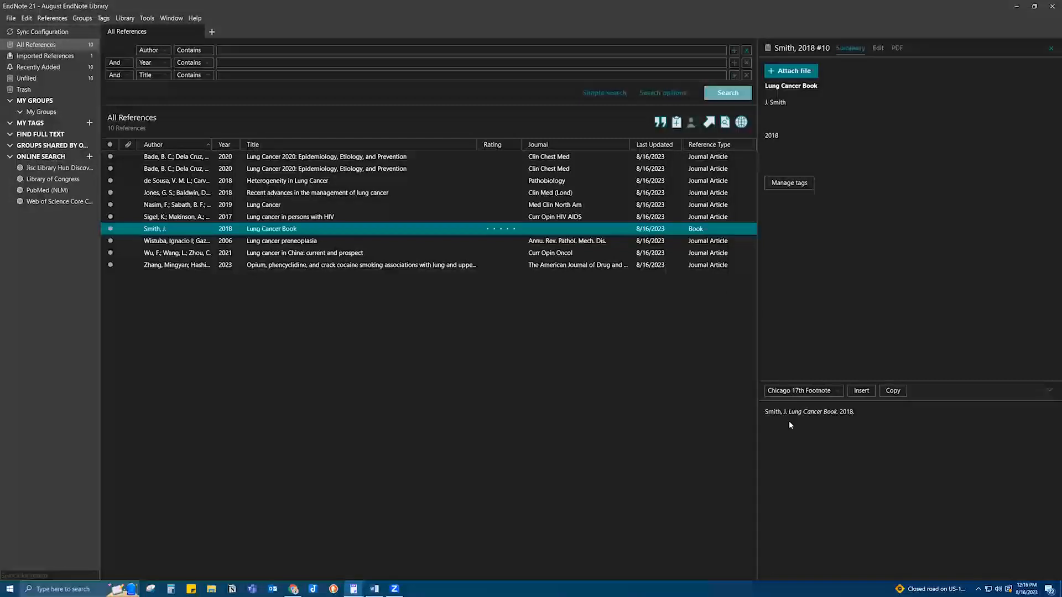
Switch the citation preview to APA 7th style and view it for the article "Lung cancer in China: current and prospect".
{"action": "left_click", "coordinate": [814, 391]}
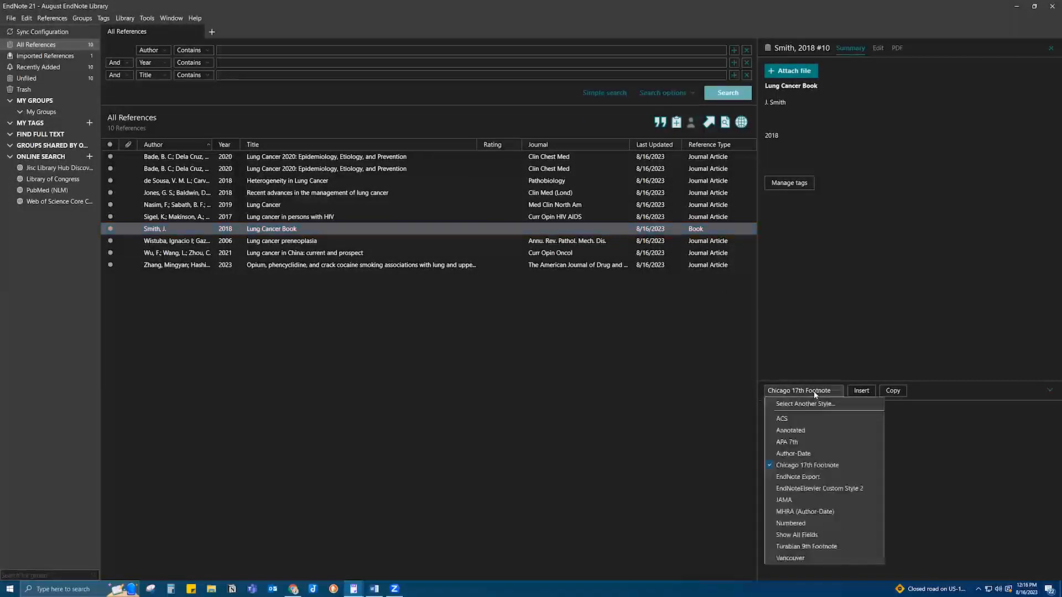
{"action": "left_click", "coordinate": [805, 443]}
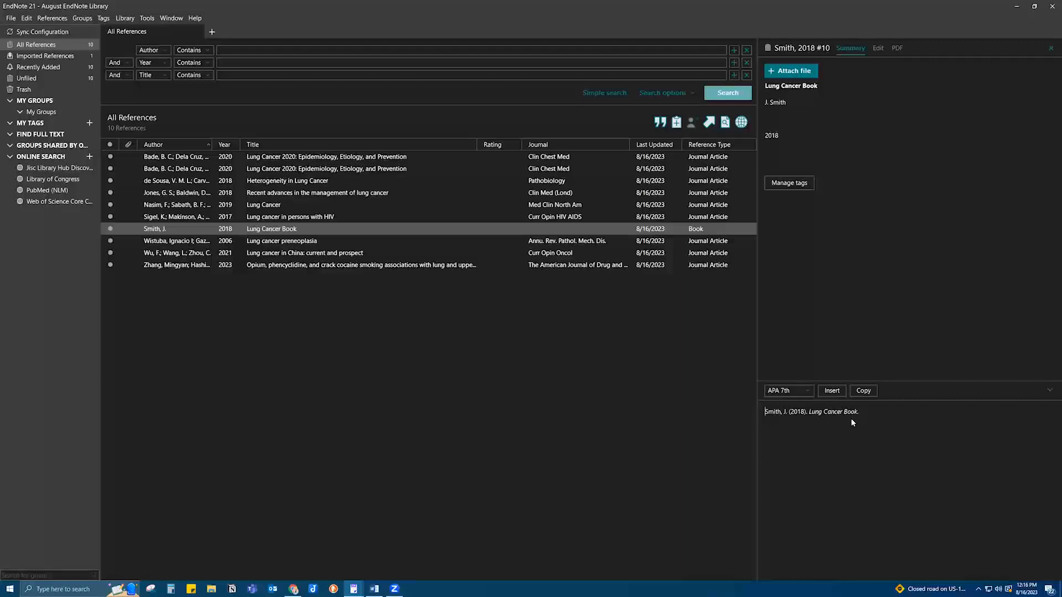
{"action": "left_click", "coordinate": [251, 256]}
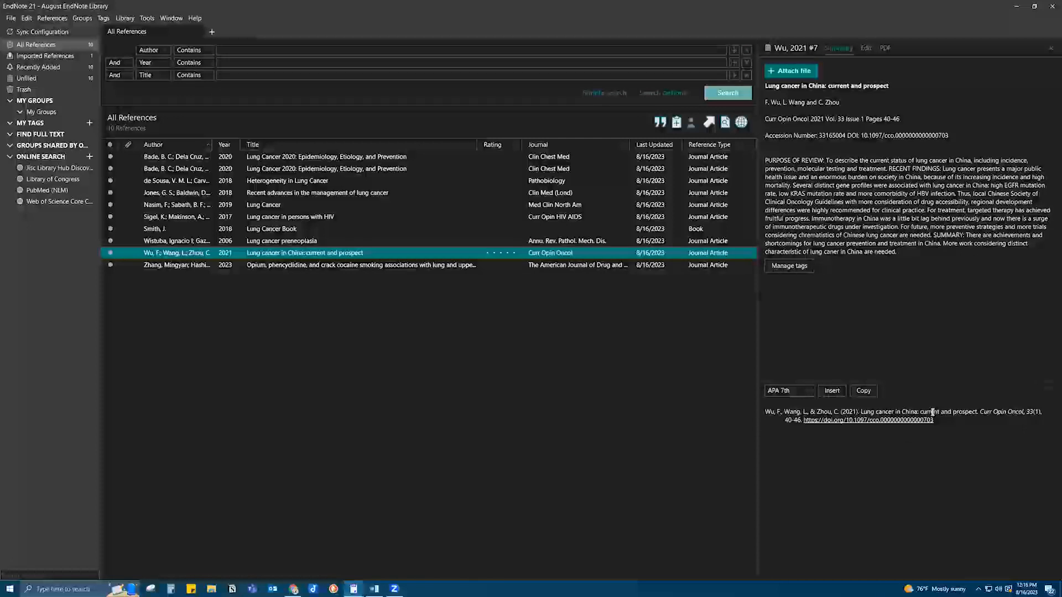
Change the citation style to JAMA and copy the formatted citation of the lung cancer in China article.
{"action": "left_click", "coordinate": [799, 392]}
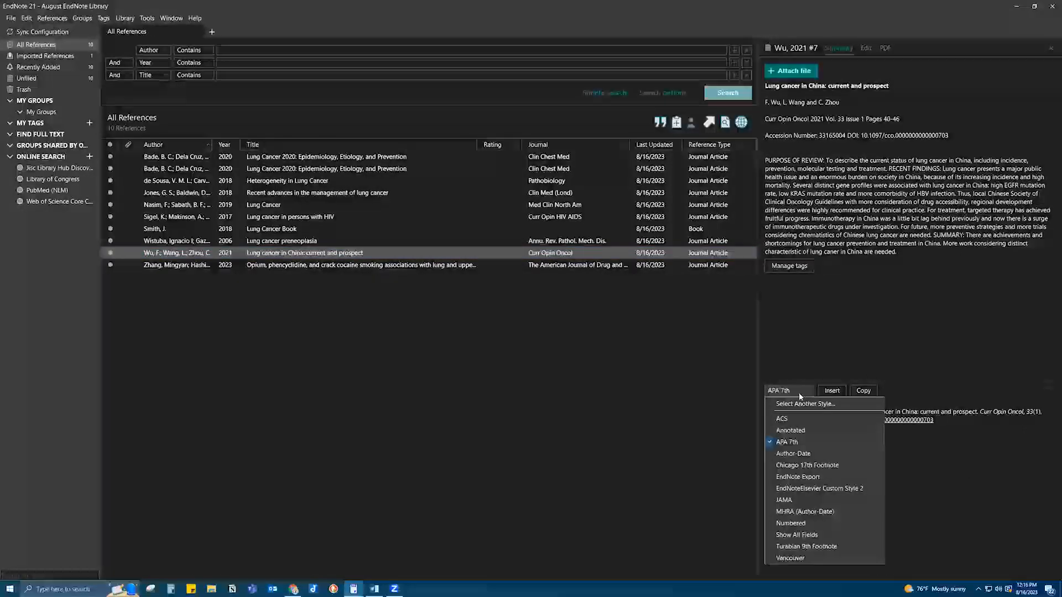
{"action": "left_click", "coordinate": [808, 499]}
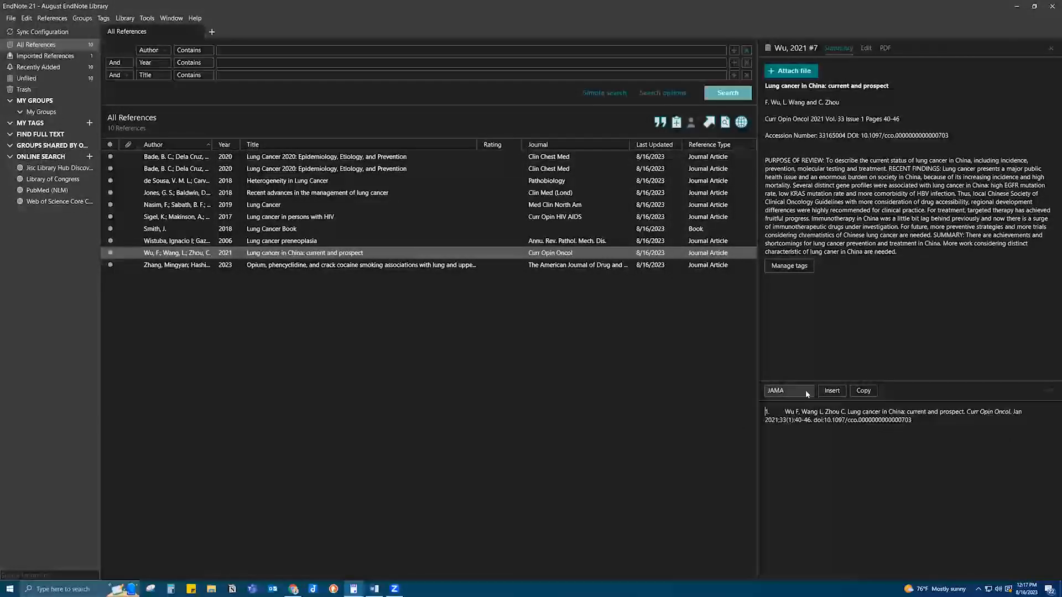
{"action": "left_click", "coordinate": [871, 393]}
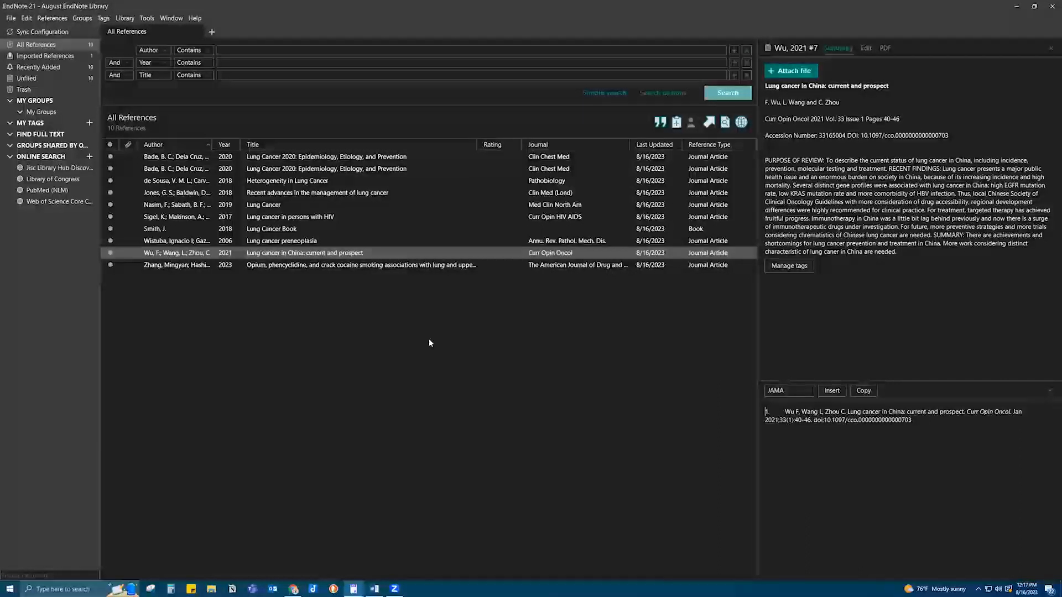
Select all references in the library.
{"action": "left_click", "coordinate": [300, 227]}
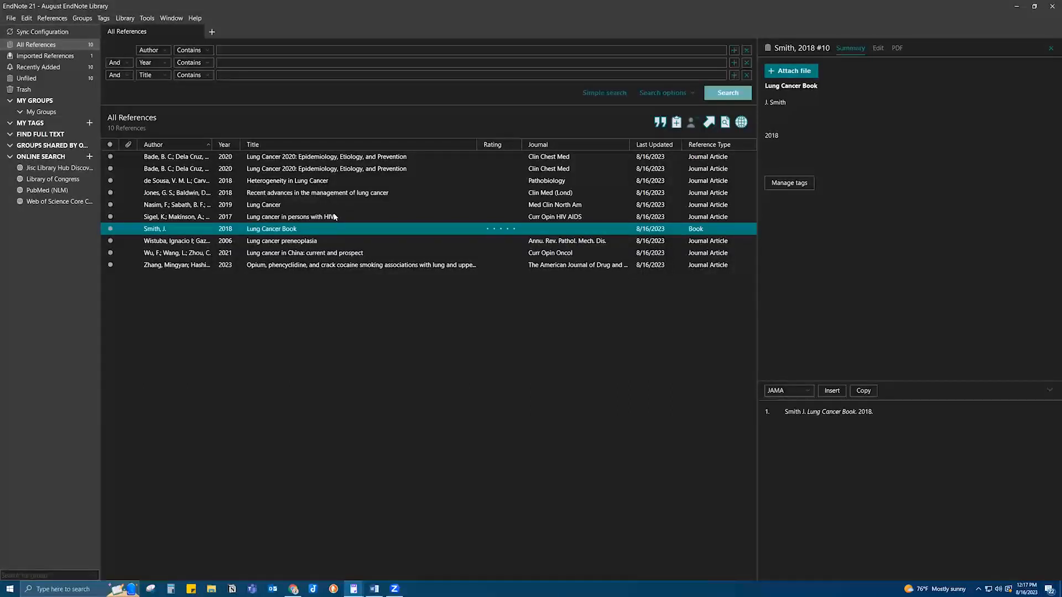
{"action": "left_click", "coordinate": [334, 217]}
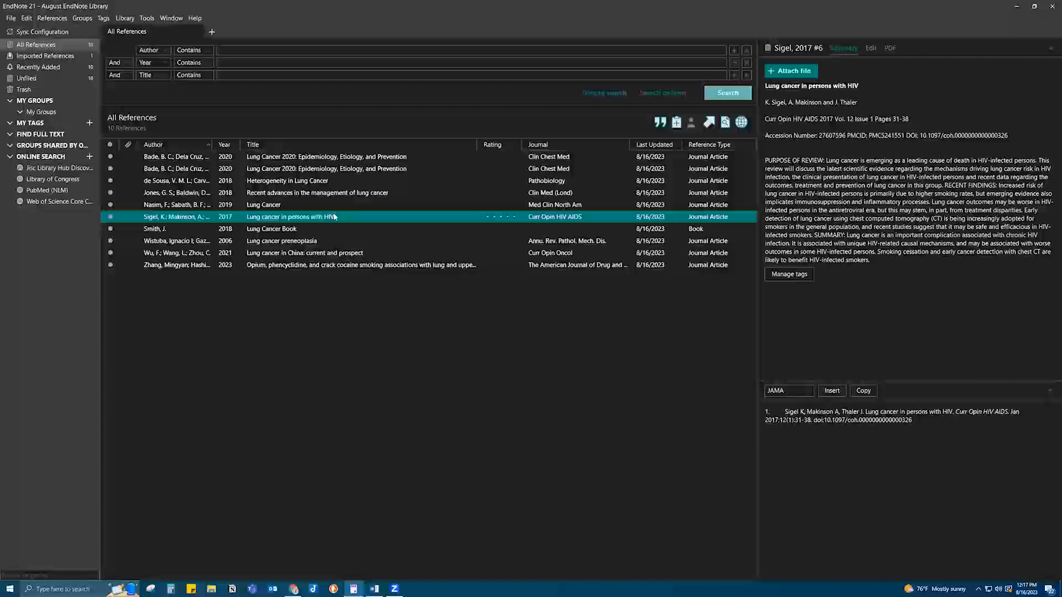
{"action": "key", "text": "ctrl+a"}
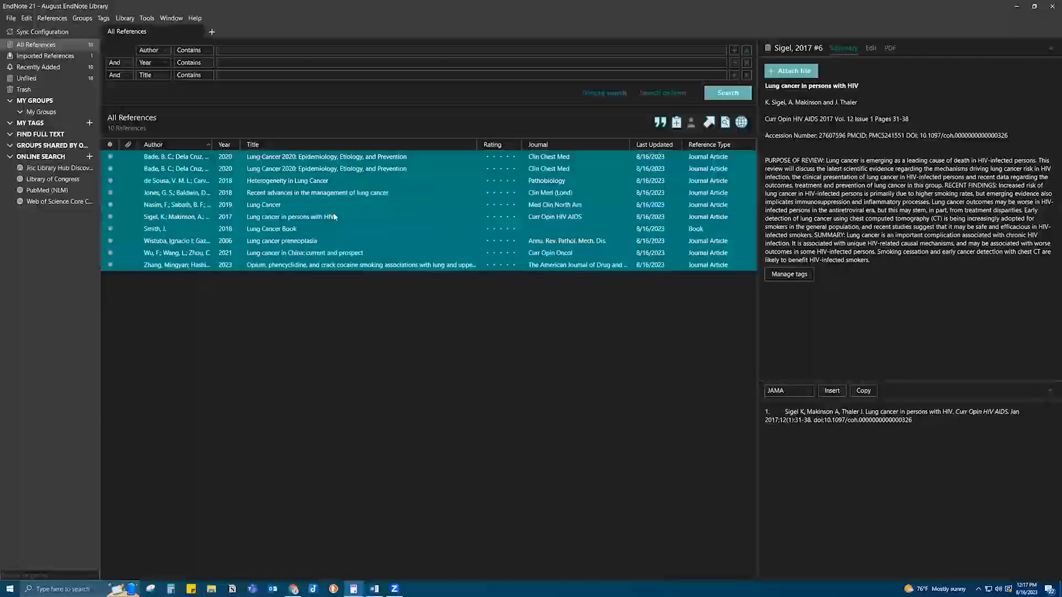
{"action": "right_click", "coordinate": [335, 216]}
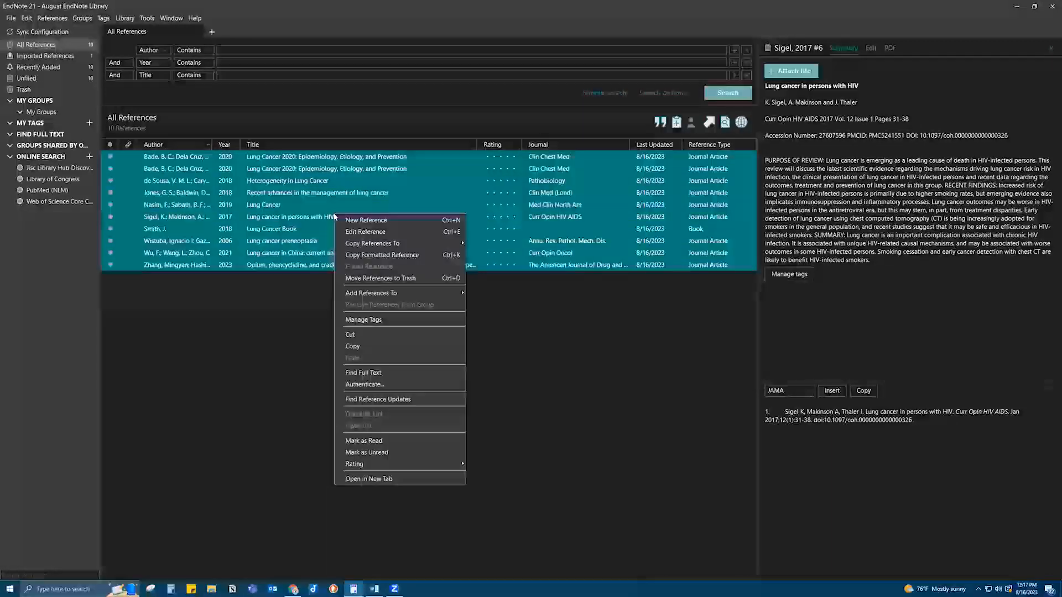
{"action": "left_click", "coordinate": [395, 375]}
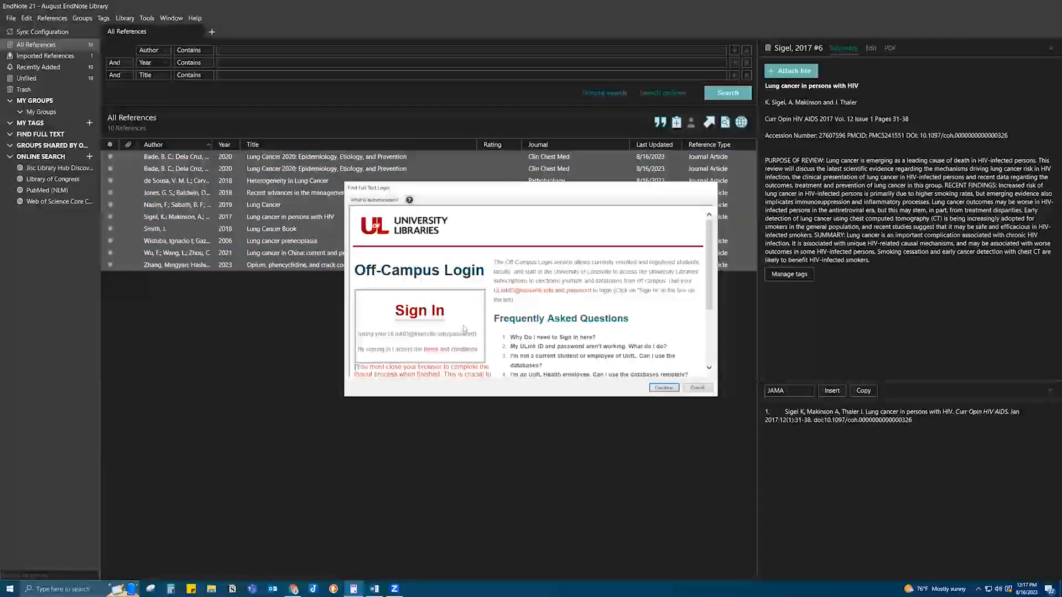
{"action": "left_click", "coordinate": [697, 388]}
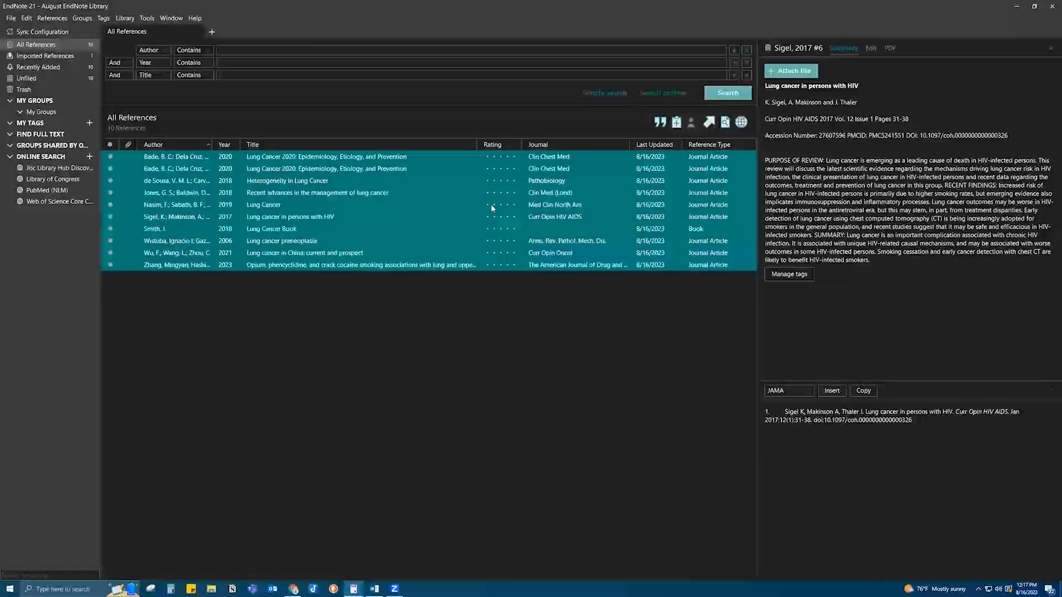
Examine the OpenURL and authentication URL settings in the Find Full Text preferences, and leave without changing them.
{"action": "left_click", "coordinate": [11, 20]}
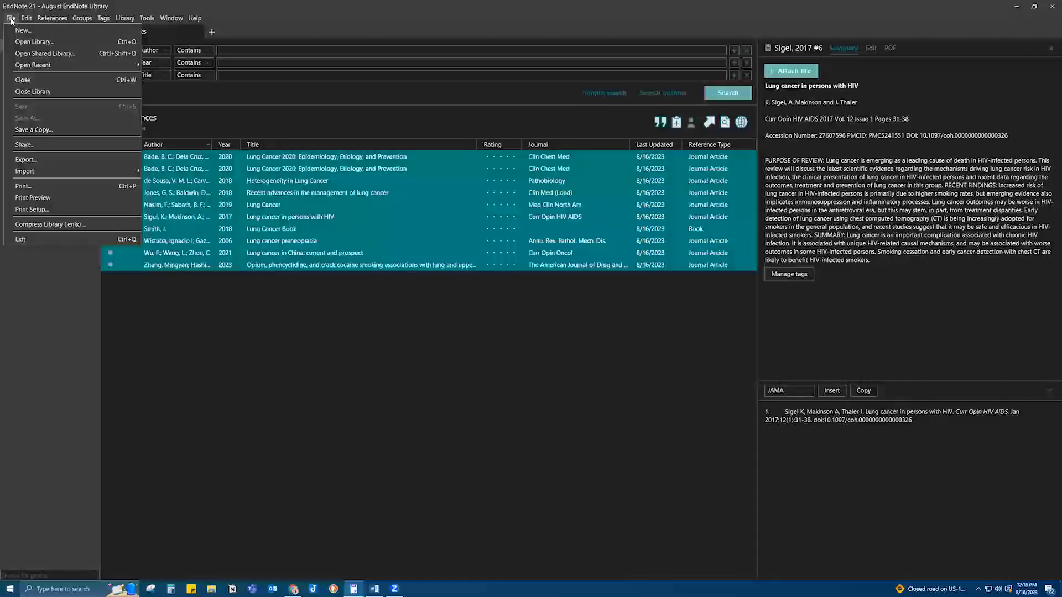
{"action": "mouse_move", "coordinate": [27, 20]}
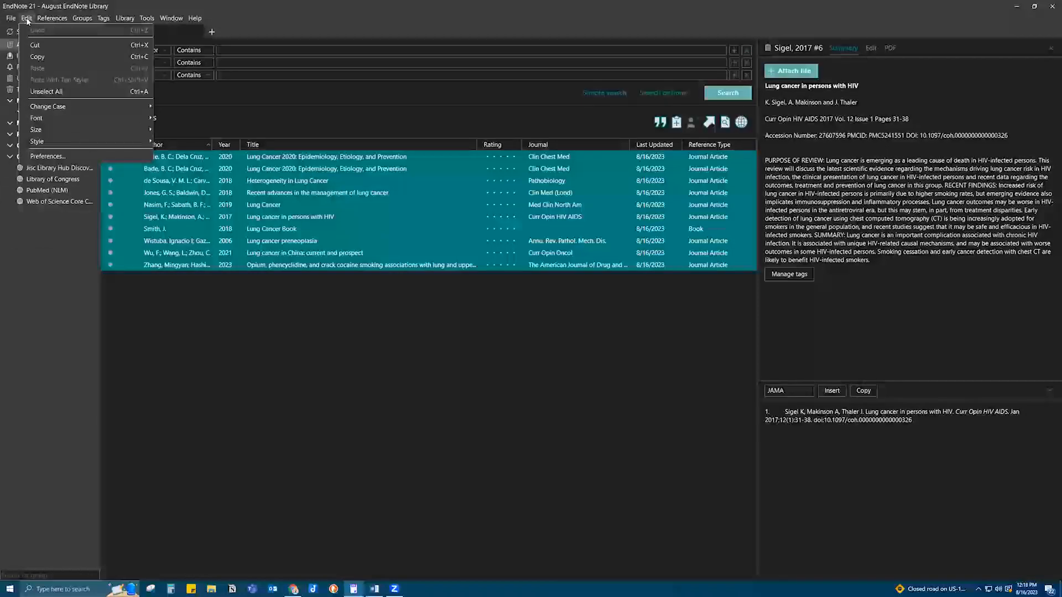
{"action": "left_click", "coordinate": [46, 156]}
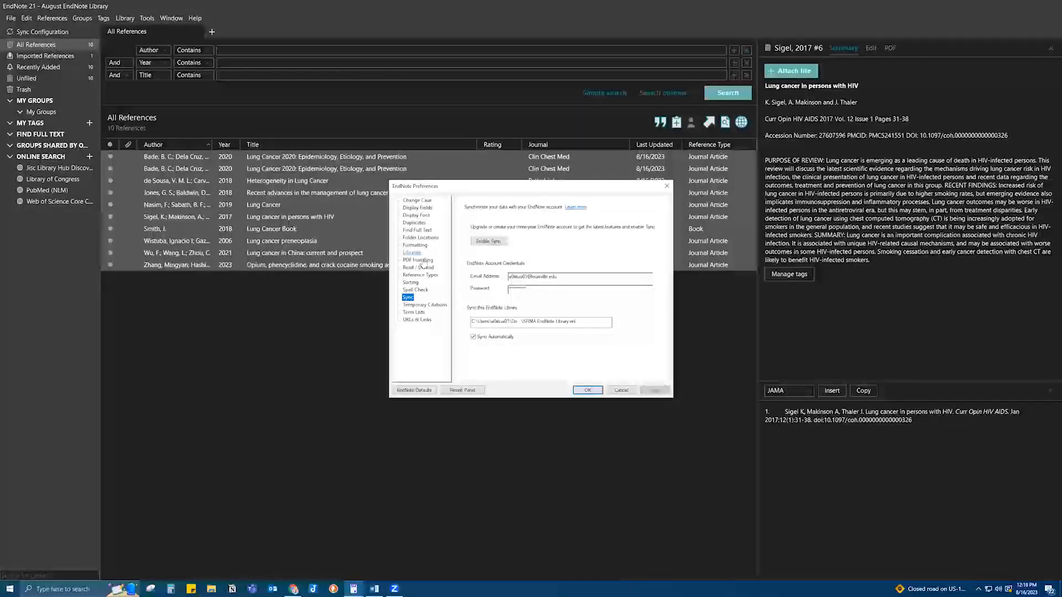
{"action": "left_click", "coordinate": [417, 230]}
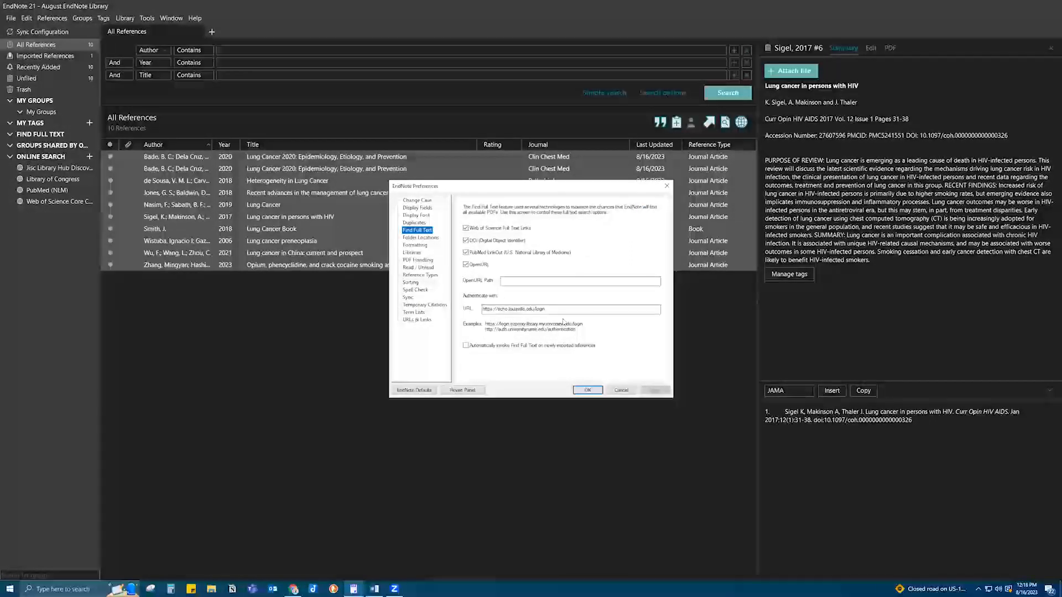
{"action": "left_click_drag", "start_coordinate": [546, 309], "coordinate": [456, 308]}
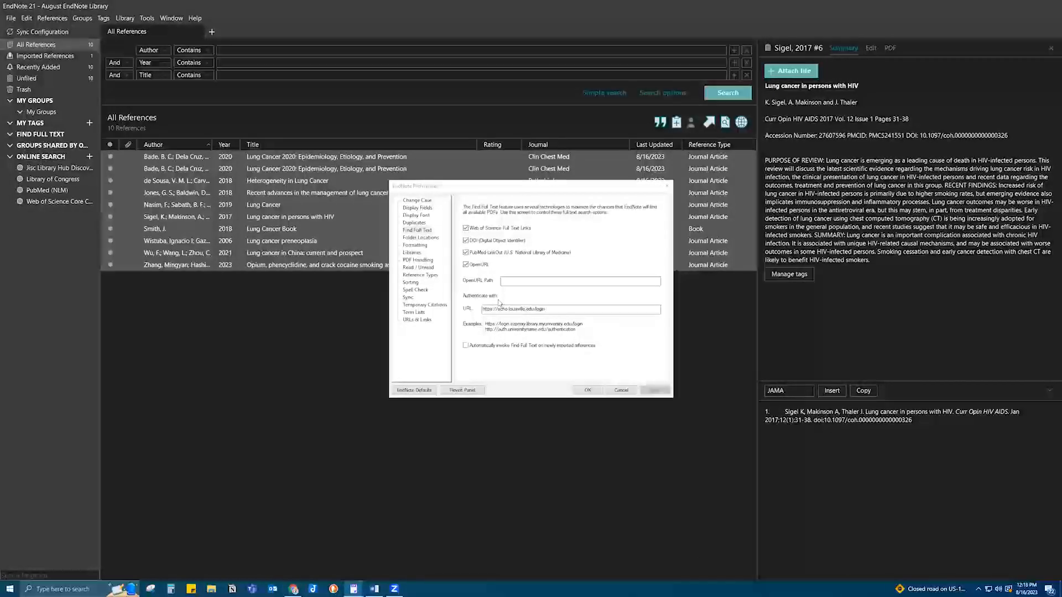
{"action": "left_click", "coordinate": [550, 310]}
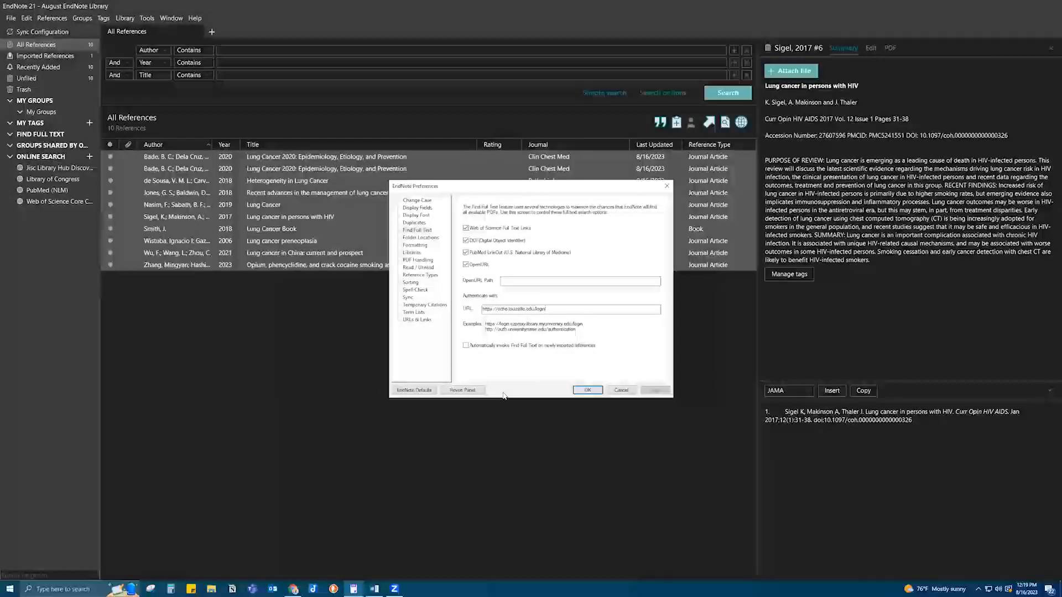
{"action": "left_click", "coordinate": [621, 391]}
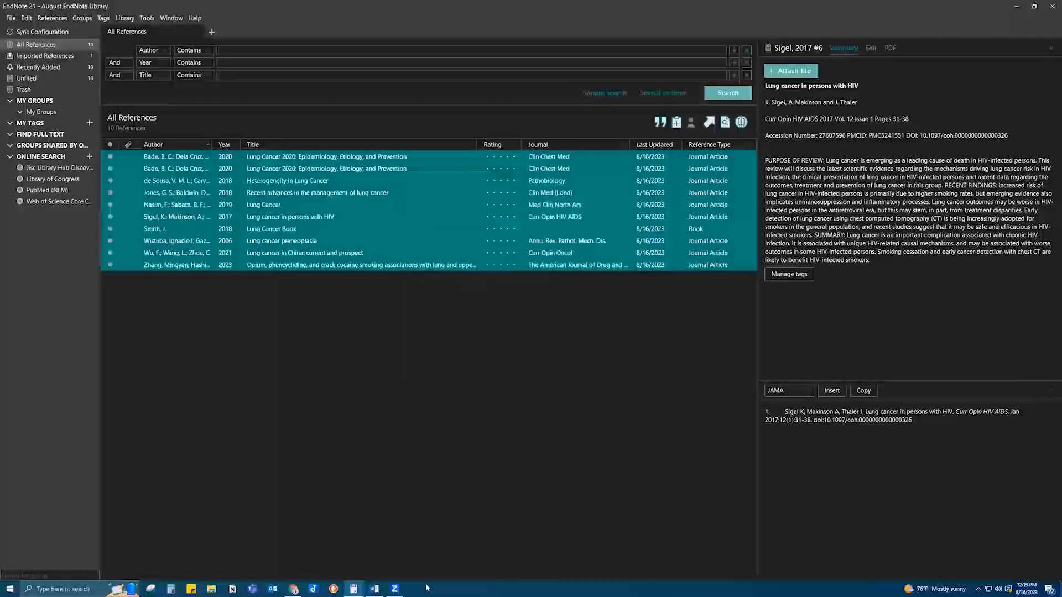
Switch to the browser and review the "Find Full Text" setup instructions in the Kornhauser library's EndNote Training pages.
{"action": "left_click", "coordinate": [293, 589]}
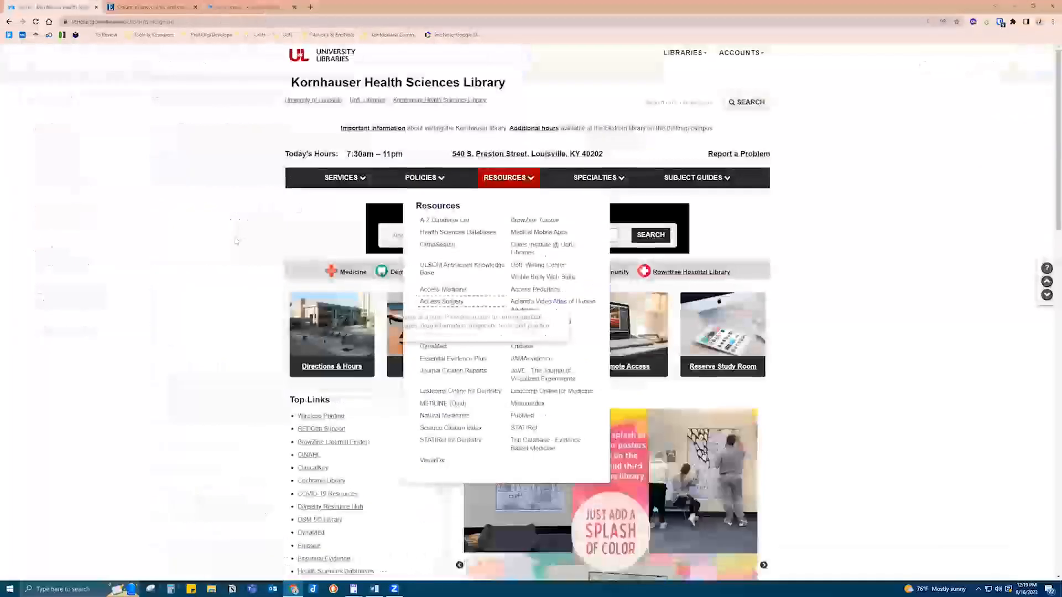
{"action": "left_click", "coordinate": [337, 178]}
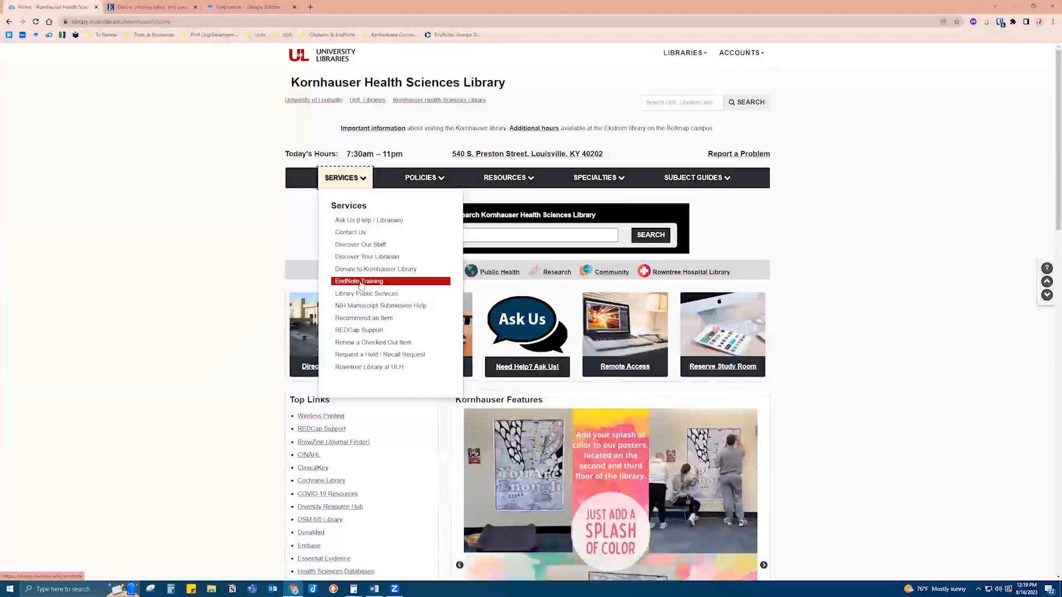
{"action": "left_click", "coordinate": [359, 283]}
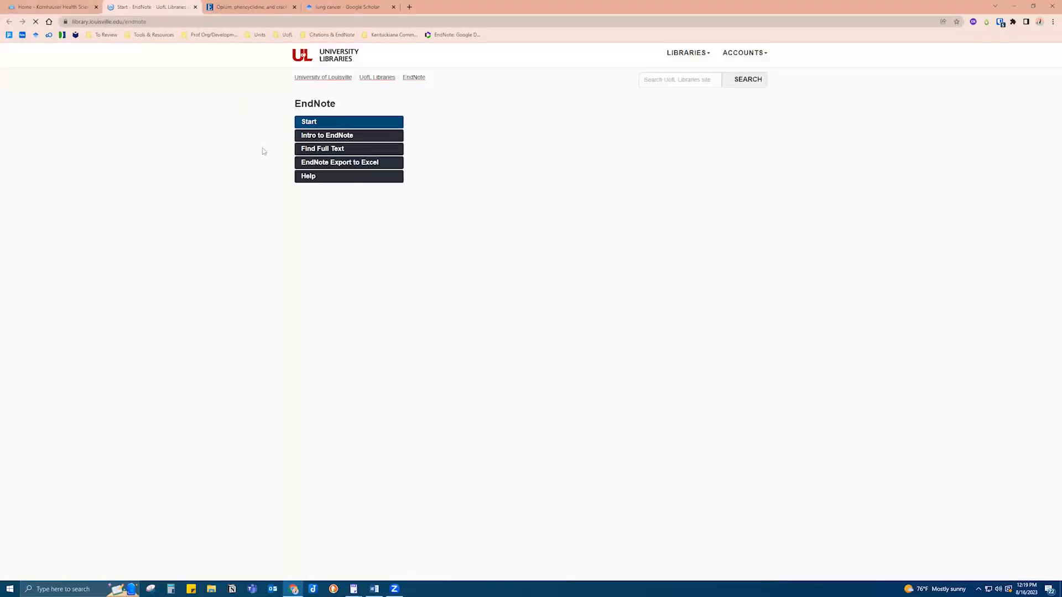
{"action": "left_click", "coordinate": [318, 154]}
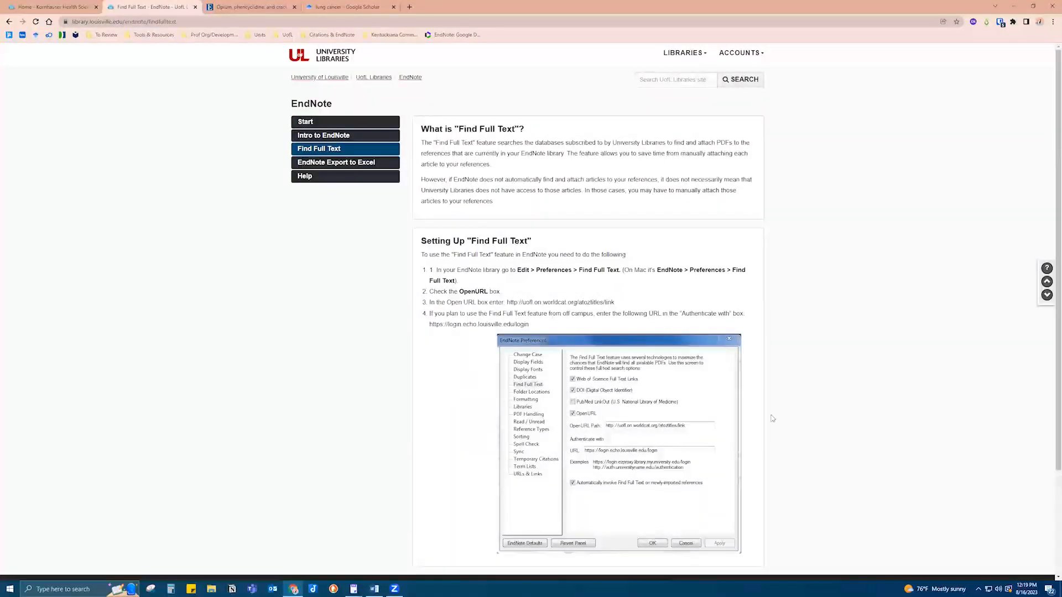
{"action": "scroll", "coordinate": [787, 406], "scroll_direction": "down", "scroll_amount": 3}
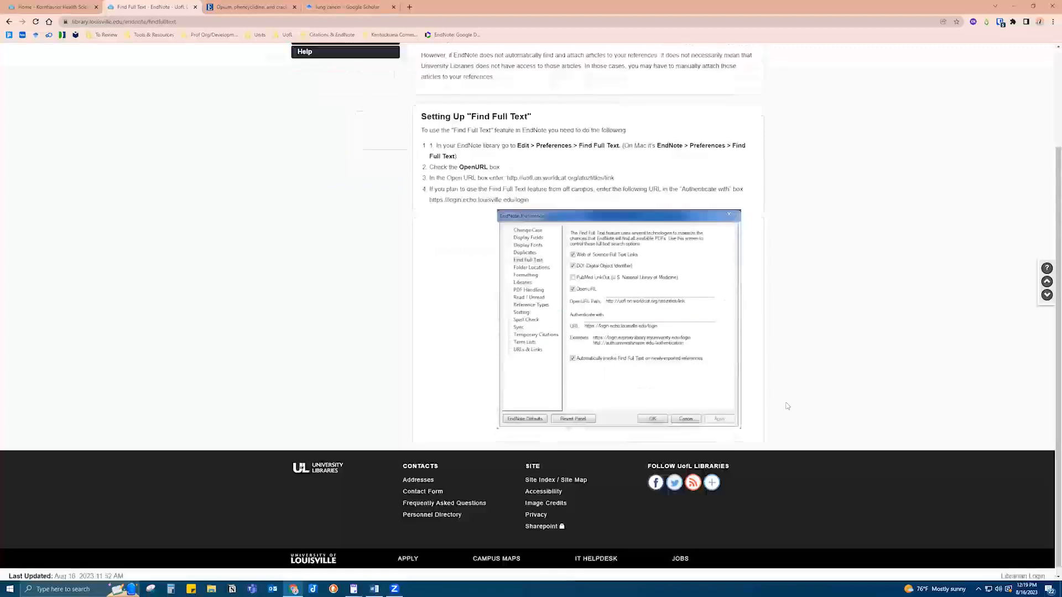
{"action": "scroll", "coordinate": [787, 407], "scroll_direction": "up", "scroll_amount": 2}
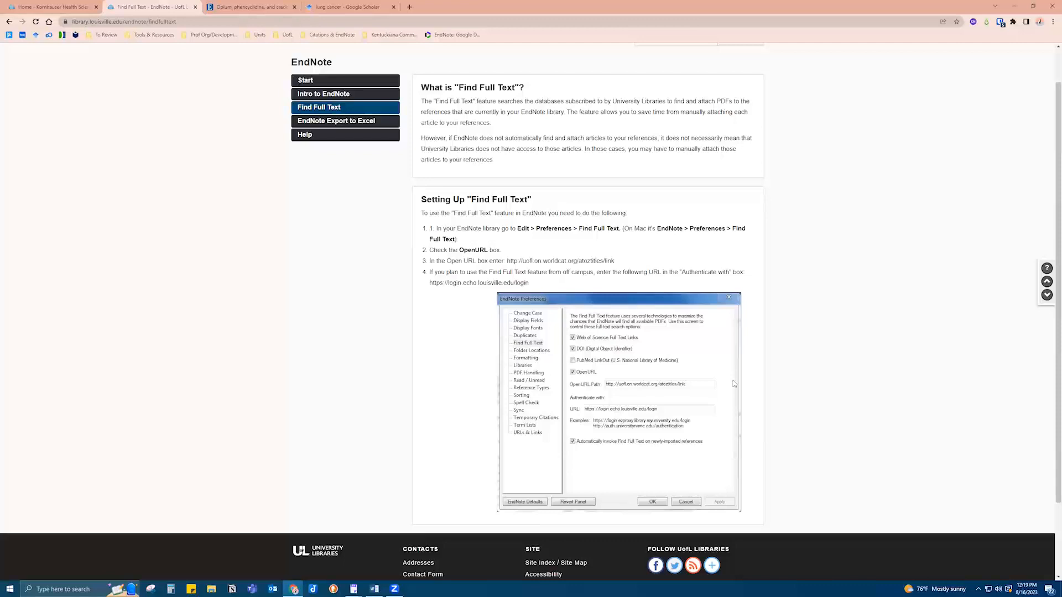
{"action": "left_click", "coordinate": [1014, 6]}
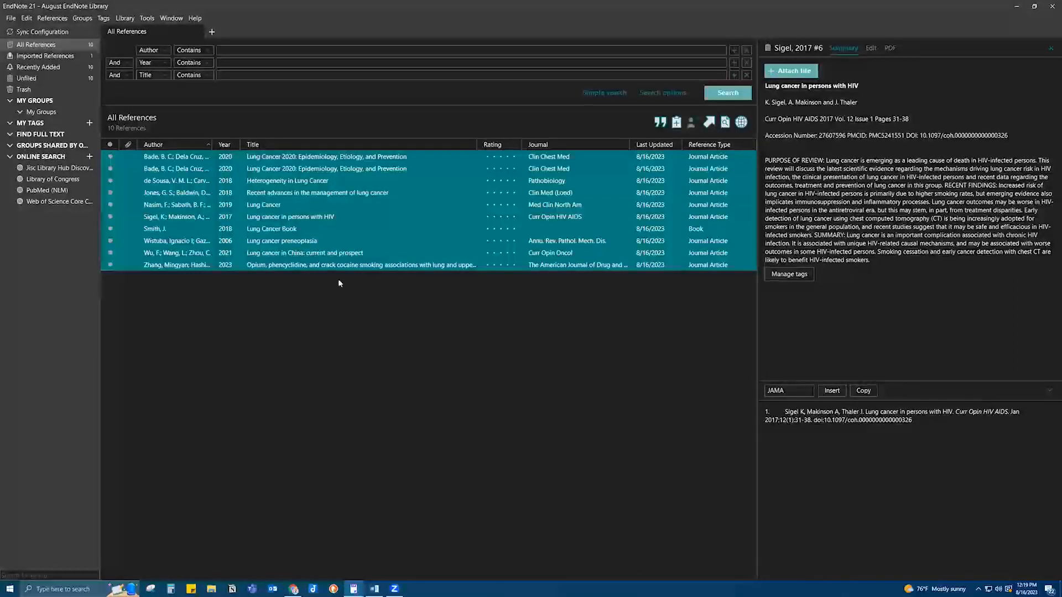
Run Find Full Text on all selected references in EndNote, continuing past the off-campus login.
{"action": "right_click", "coordinate": [369, 208]}
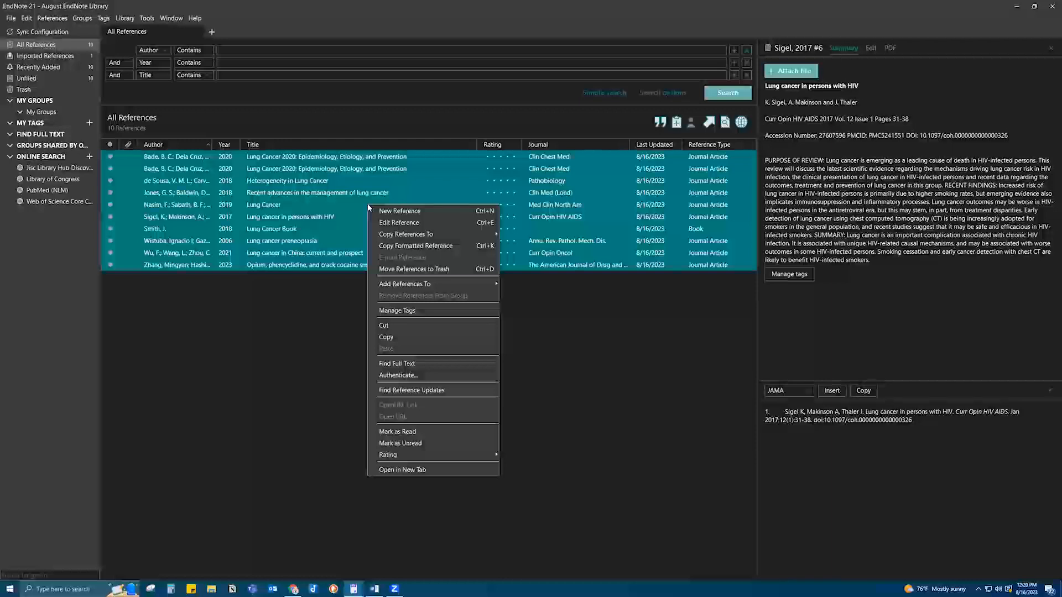
{"action": "left_click", "coordinate": [410, 365]}
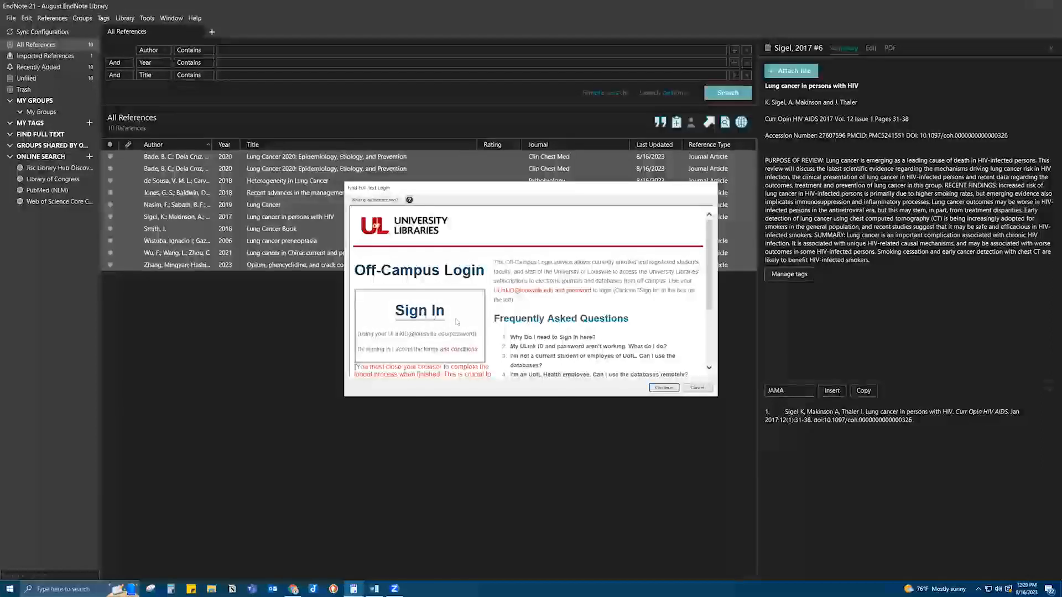
{"action": "left_click", "coordinate": [671, 388]}
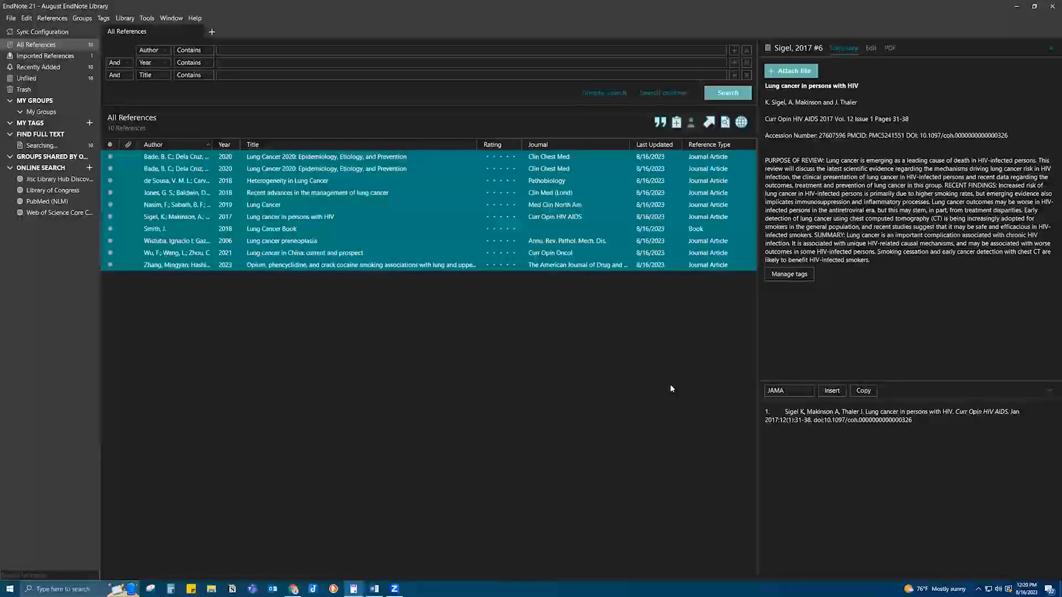
Check the Found PDF group, return to all references and view the attached PDF of "Recent advances in the management of lung cancer".
{"action": "left_click", "coordinate": [57, 146]}
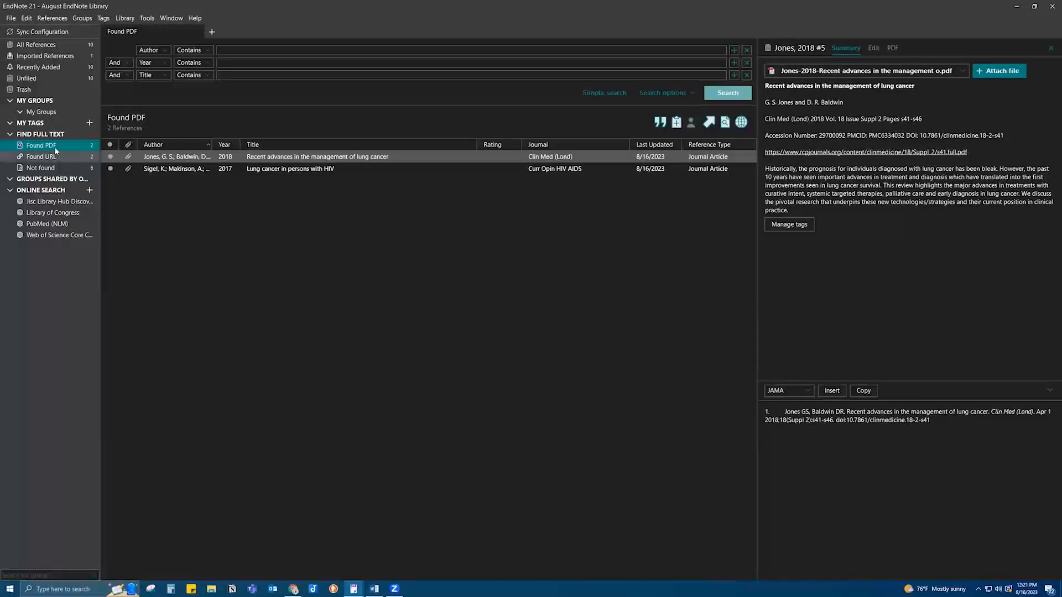
{"action": "left_click", "coordinate": [67, 43]}
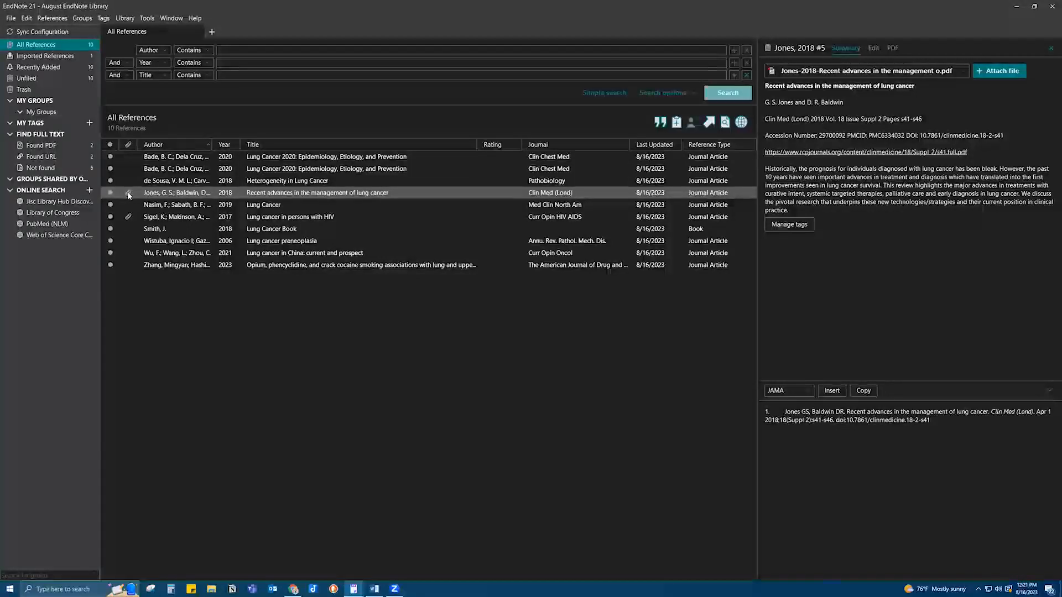
{"action": "left_click", "coordinate": [132, 194]}
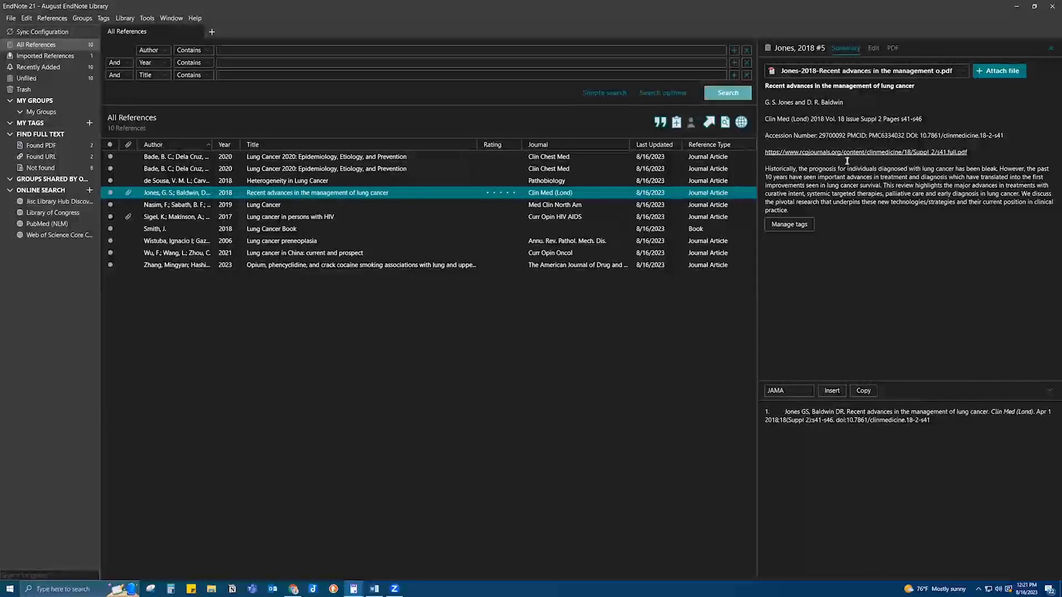
{"action": "left_click", "coordinate": [894, 48]}
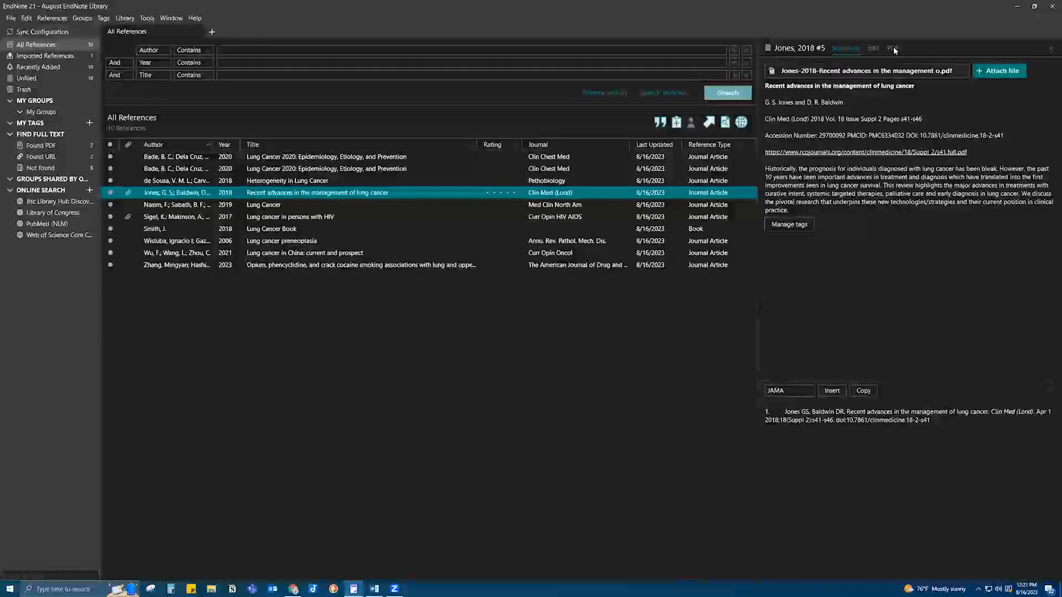
{"action": "left_click", "coordinate": [852, 48]}
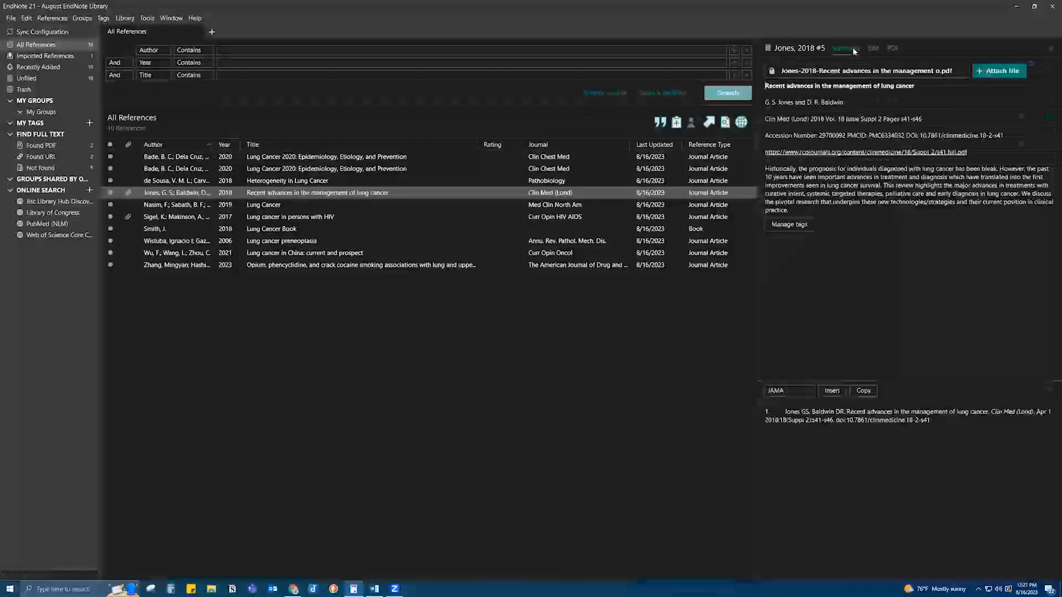
{"action": "left_click", "coordinate": [894, 49]}
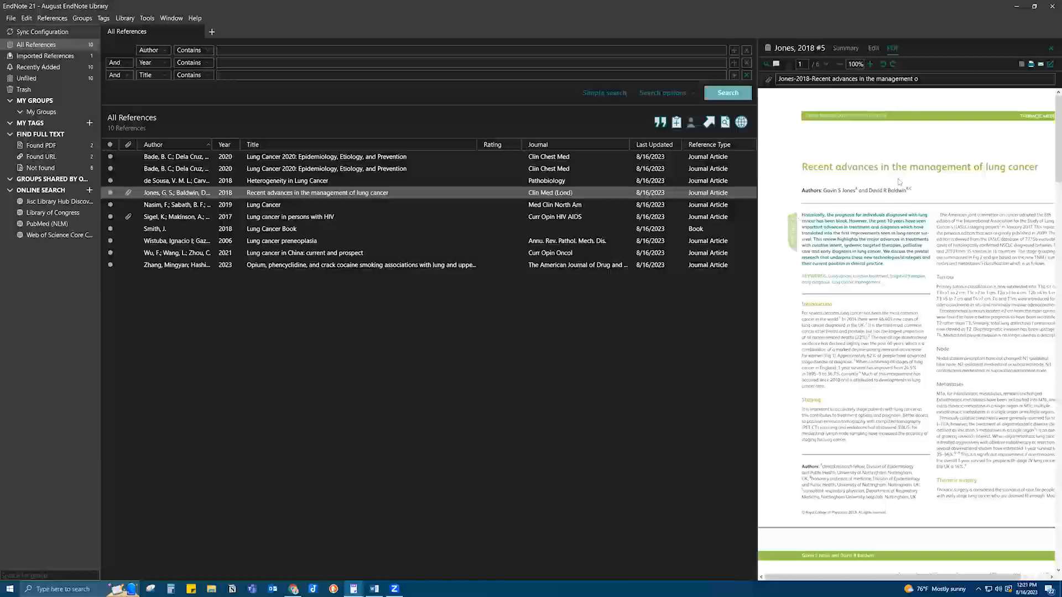
Move the two PubMed files, the delivery file and the scholar file from the desktop to the Recycle Bin, and return to the August EndNote Library.
{"action": "left_click", "coordinate": [1034, 5]}
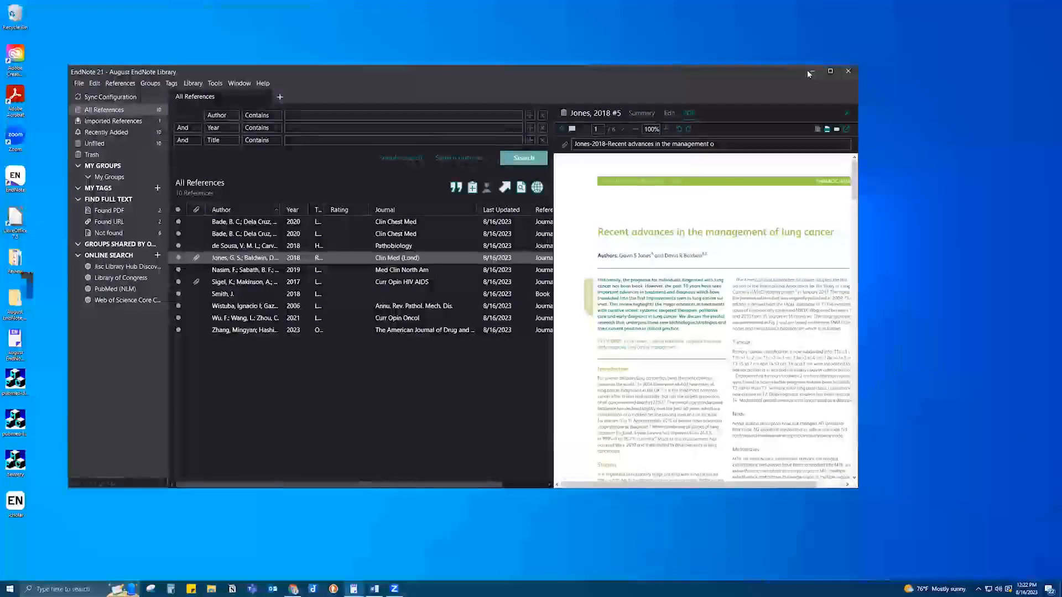
{"action": "left_click", "coordinate": [812, 70]}
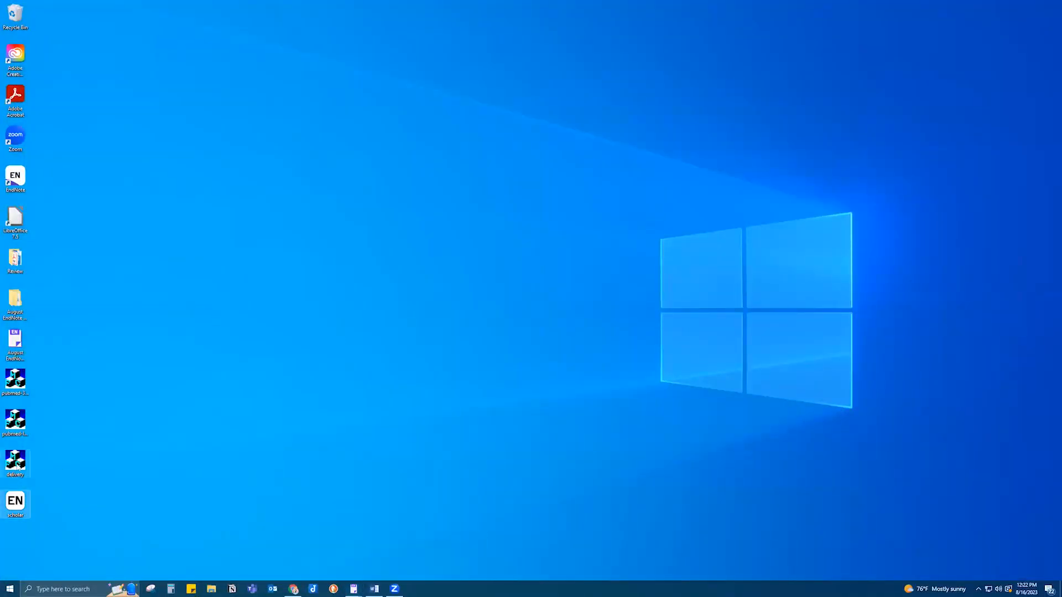
{"action": "left_click", "coordinate": [14, 422], "text": "ctrl"}
{"action": "left_click", "coordinate": [20, 382], "text": "ctrl"}
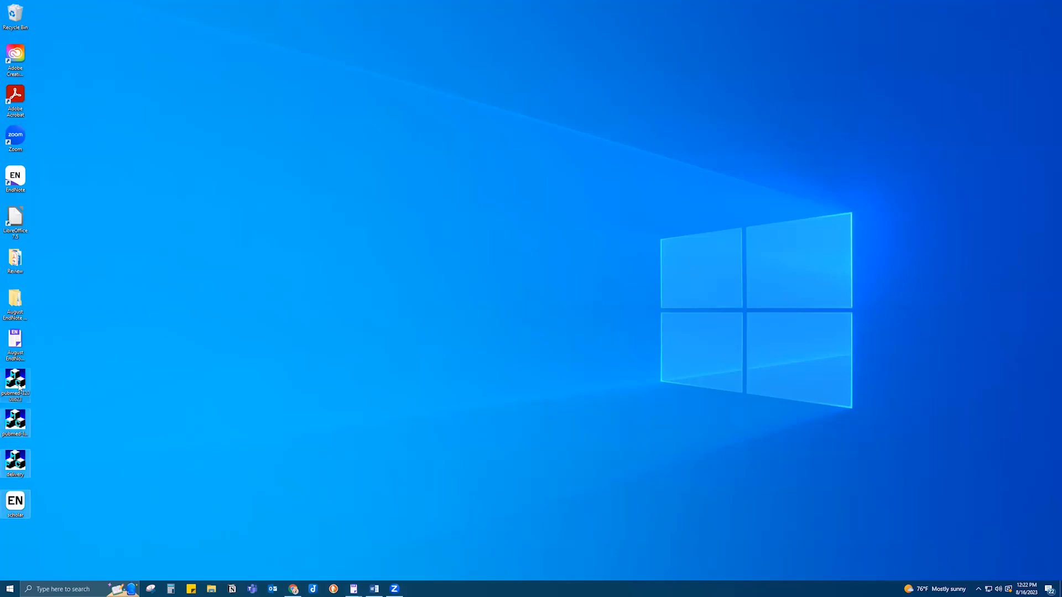
{"action": "left_click_drag", "start_coordinate": [20, 381], "coordinate": [15, 16]}
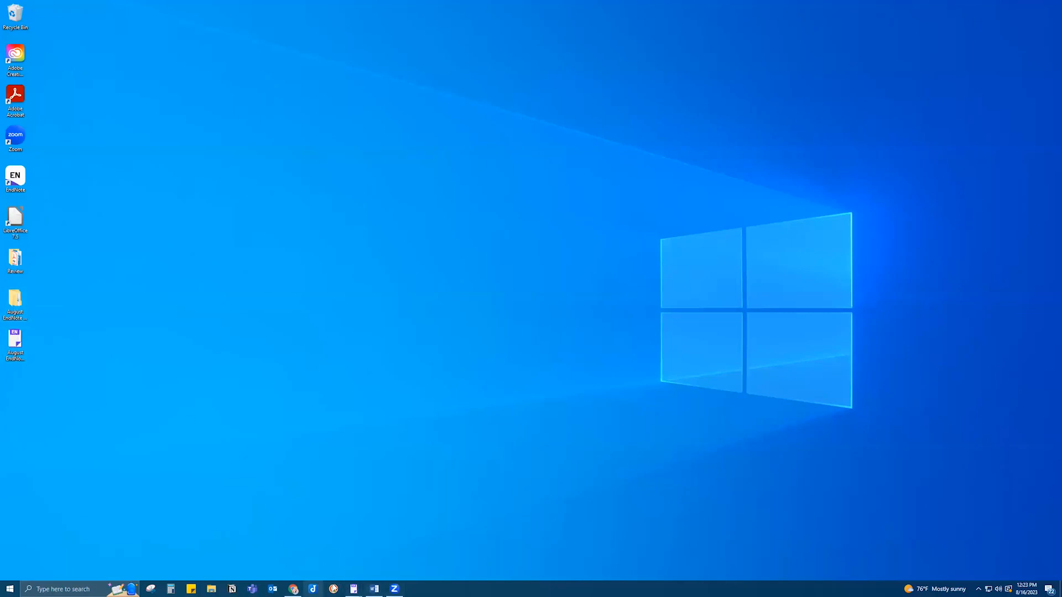
{"action": "mouse_move", "coordinate": [355, 586]}
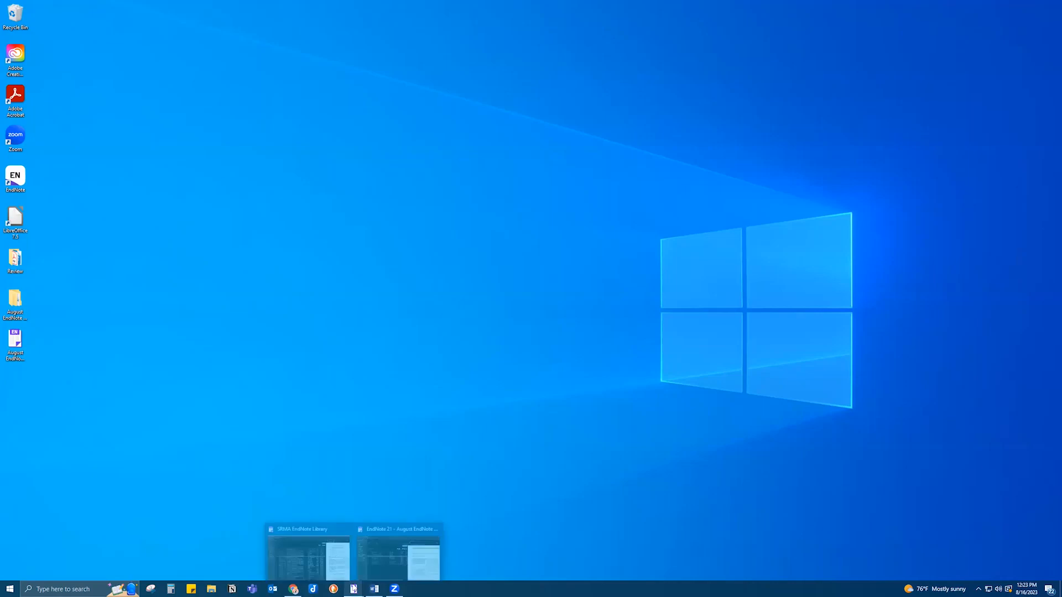
{"action": "left_click", "coordinate": [387, 563]}
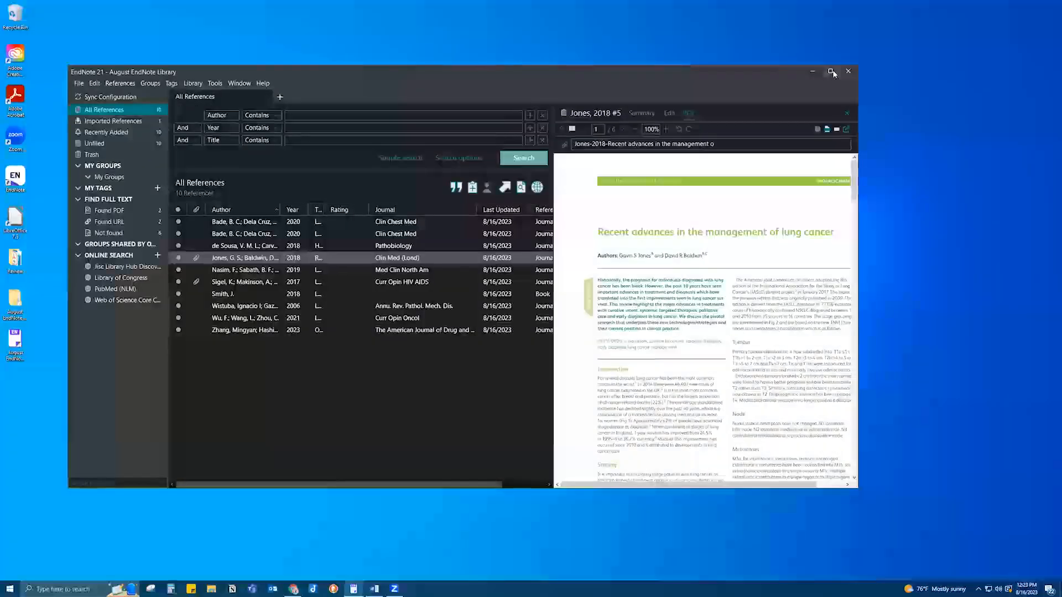
Maximize the EndNote window, review the summary of "Heterogeneity in Lung Cancer" and open the file selection for attaching a PDF to it.
{"action": "left_click", "coordinate": [831, 71]}
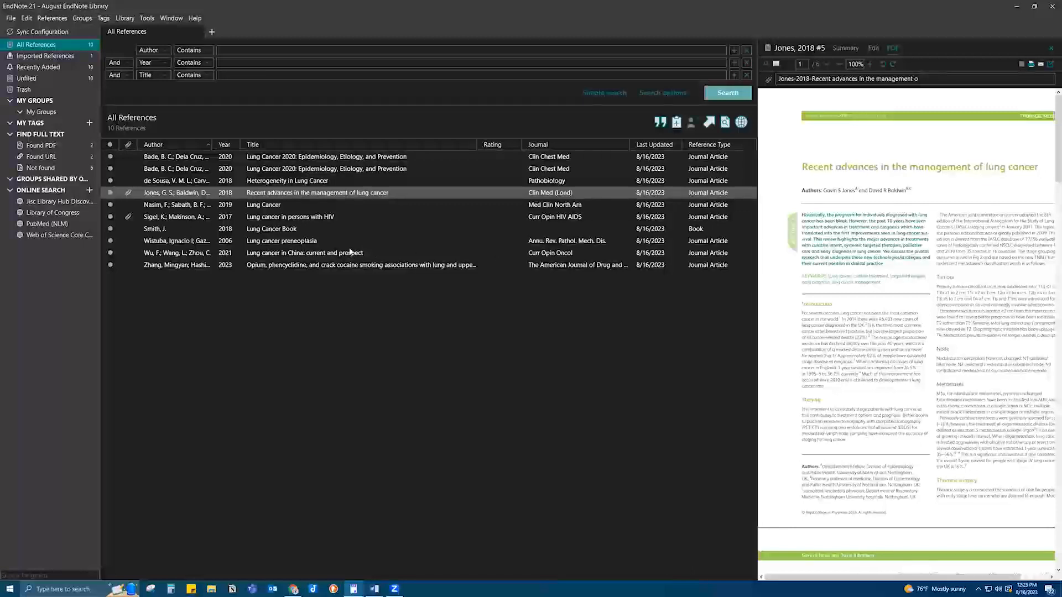
{"action": "left_click", "coordinate": [202, 181]}
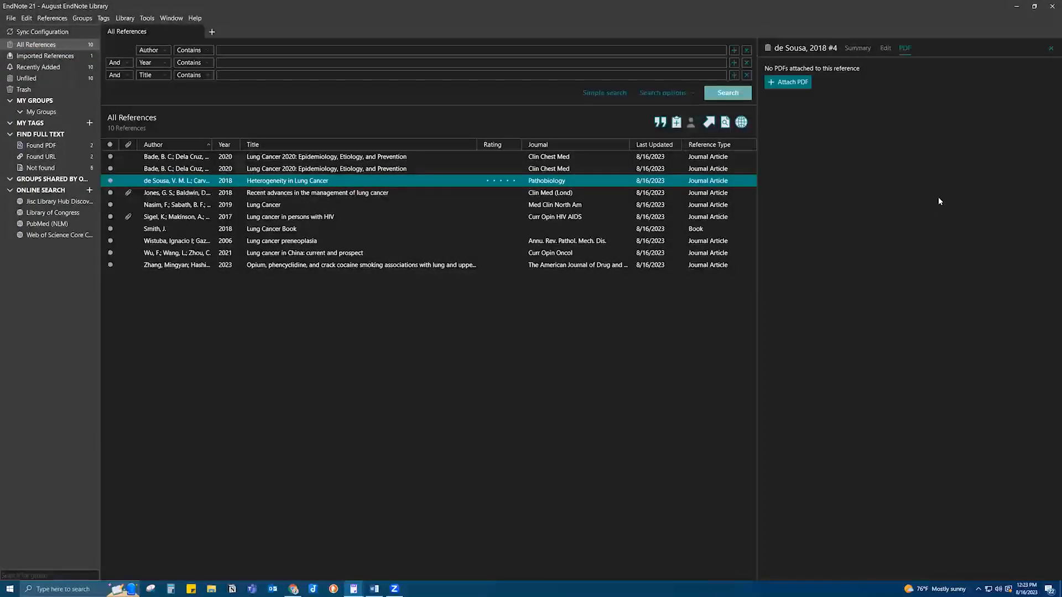
{"action": "left_click", "coordinate": [861, 49]}
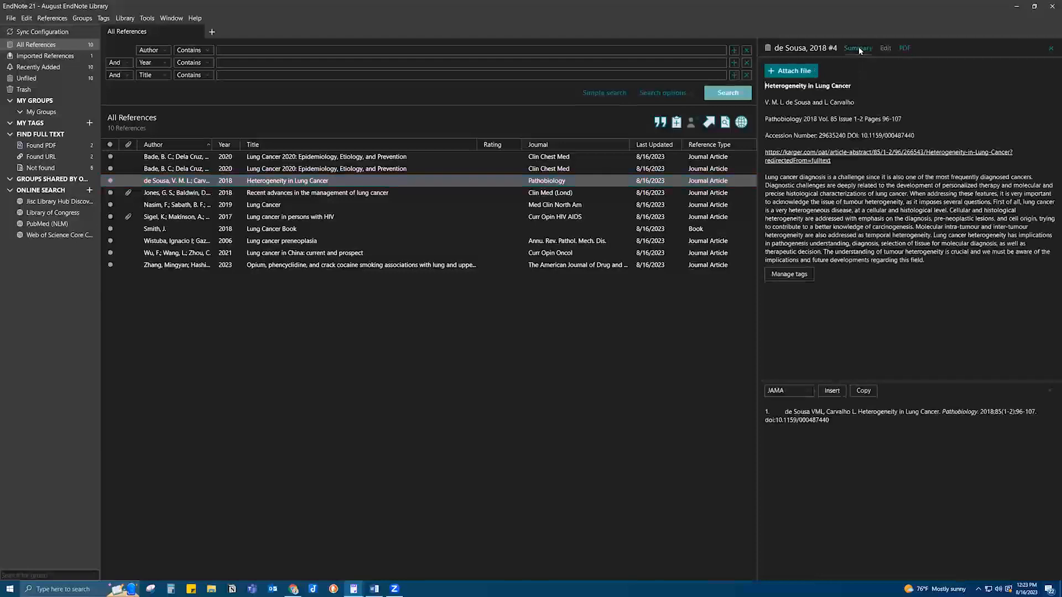
{"action": "left_click", "coordinate": [907, 47]}
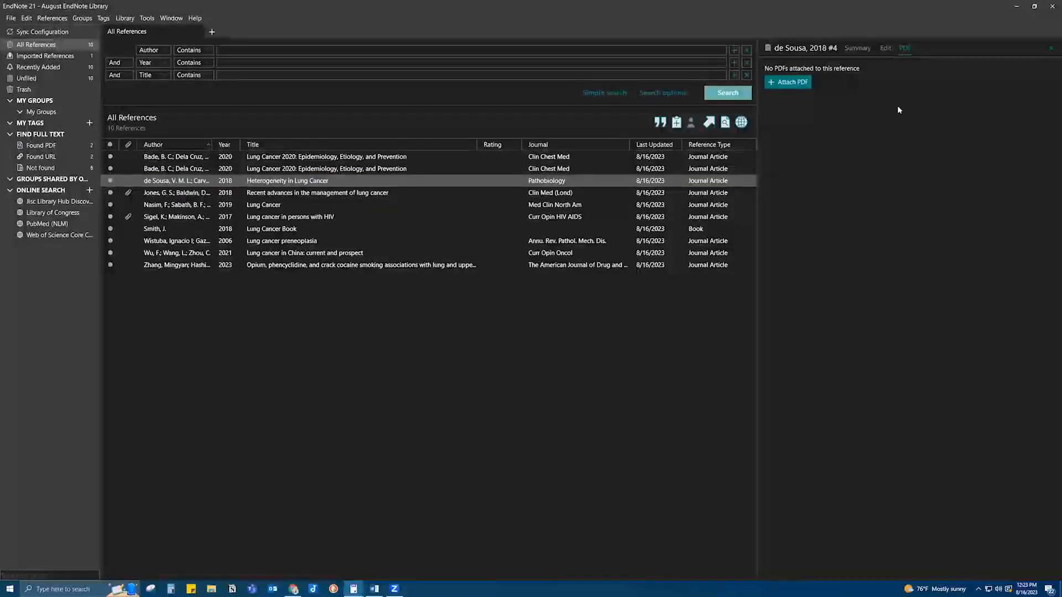
{"action": "left_click", "coordinate": [802, 90]}
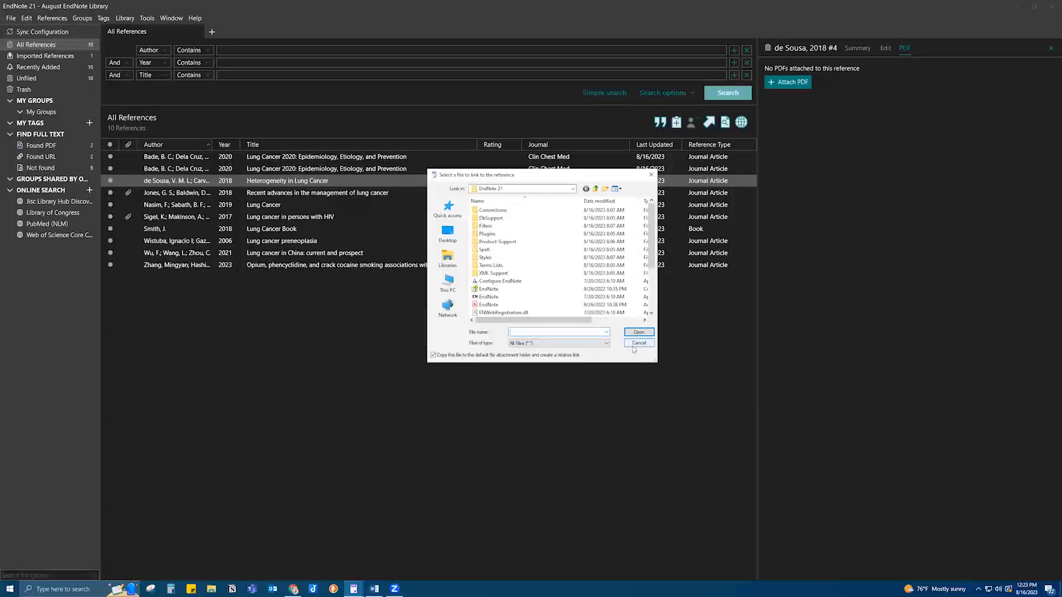
Switch to the browser, open Interlibrary Loan from the Kornhauser library home page in a new tab and log on with the saved username and password.
{"action": "left_click", "coordinate": [293, 589]}
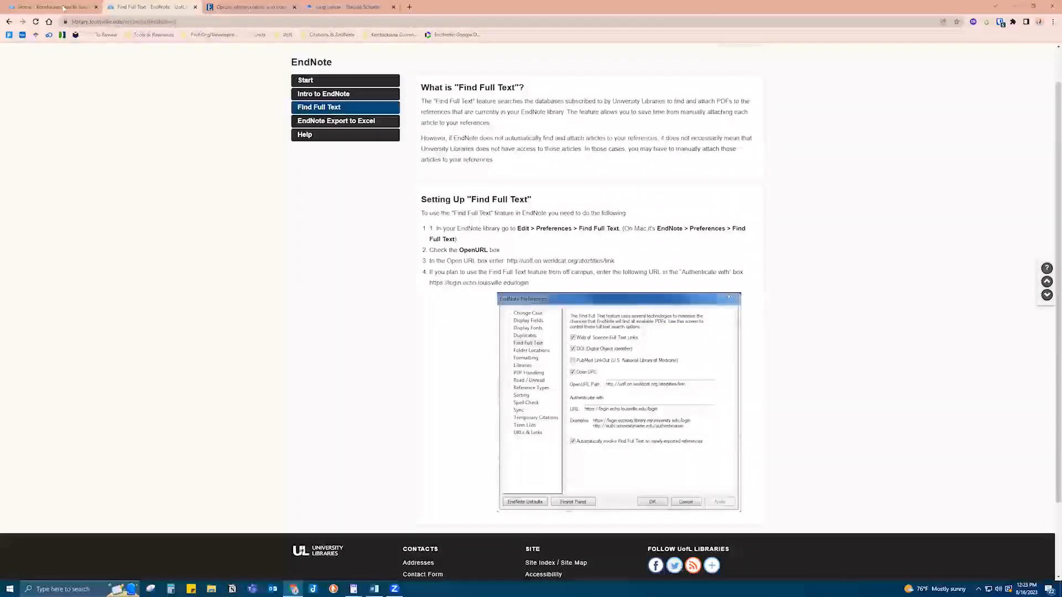
{"action": "left_click", "coordinate": [63, 8]}
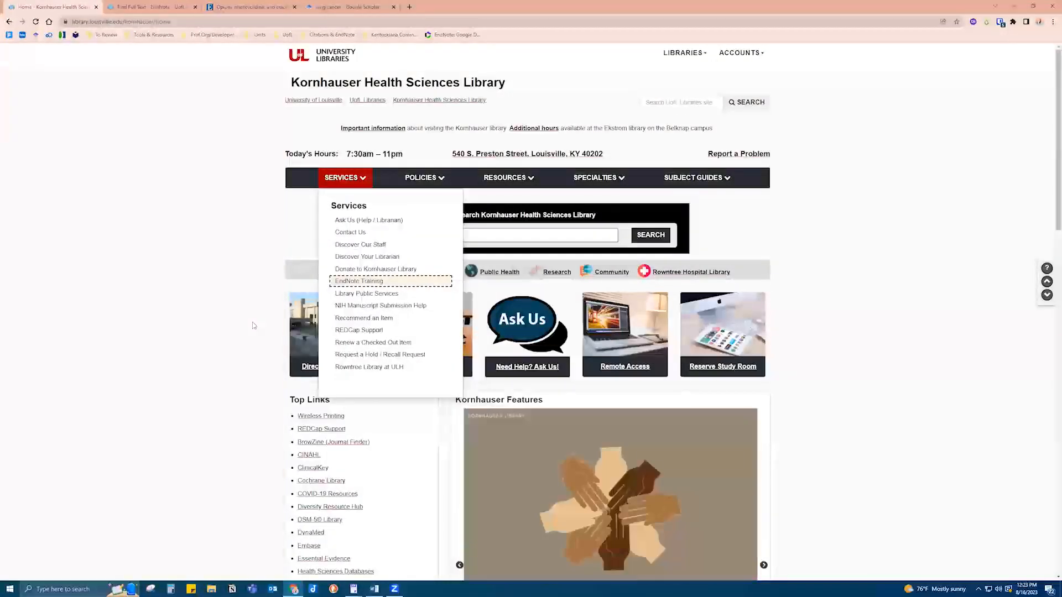
{"action": "left_click", "coordinate": [253, 326]}
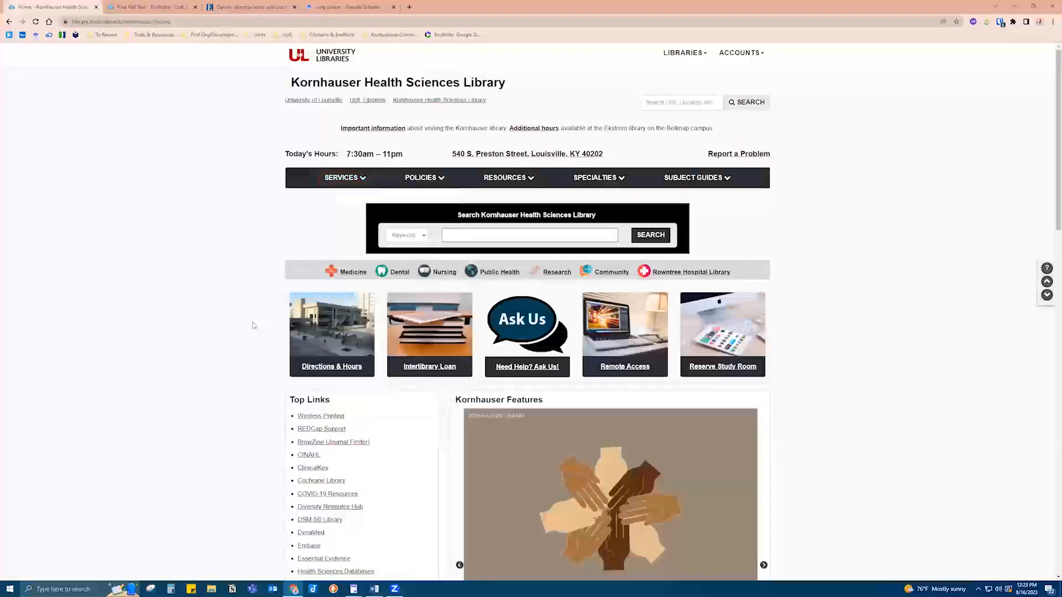
{"action": "middle_click", "coordinate": [451, 372]}
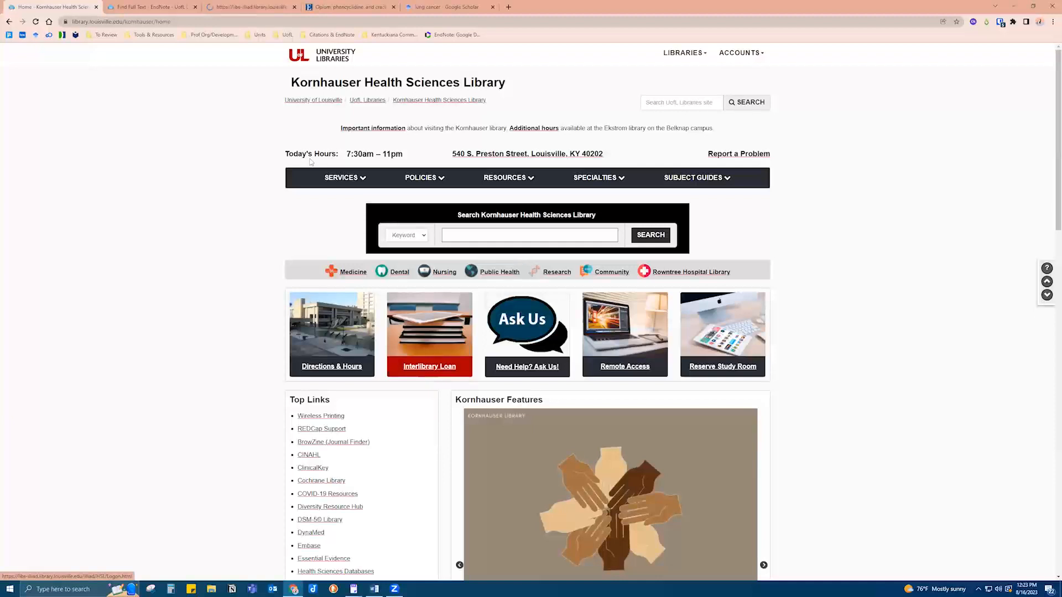
{"action": "left_click", "coordinate": [260, 7]}
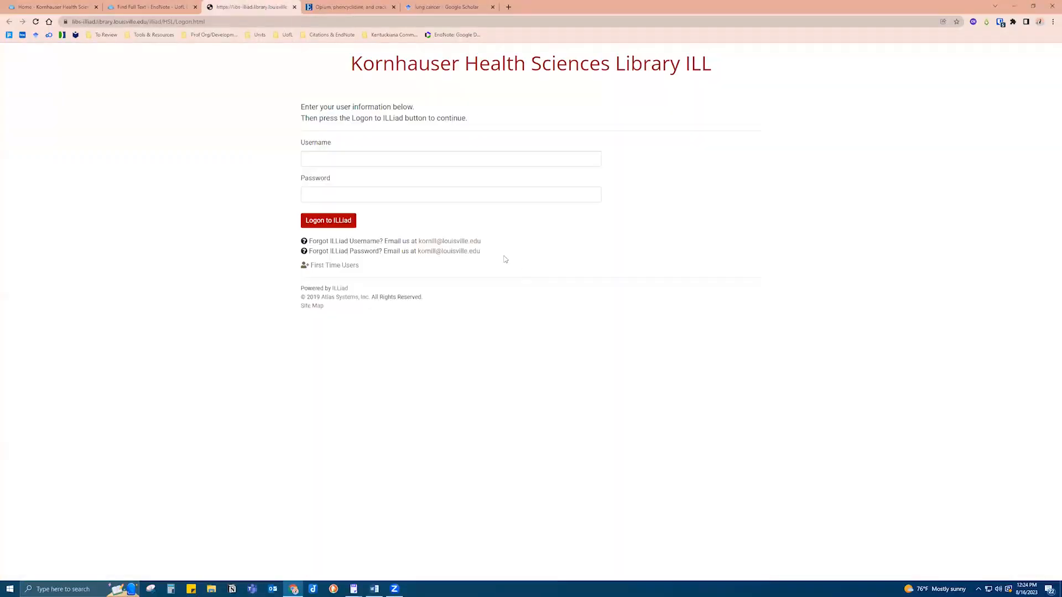
{"action": "left_click", "coordinate": [1000, 22]}
{"action": "left_click", "coordinate": [920, 81]}
{"action": "left_click", "coordinate": [331, 222]}
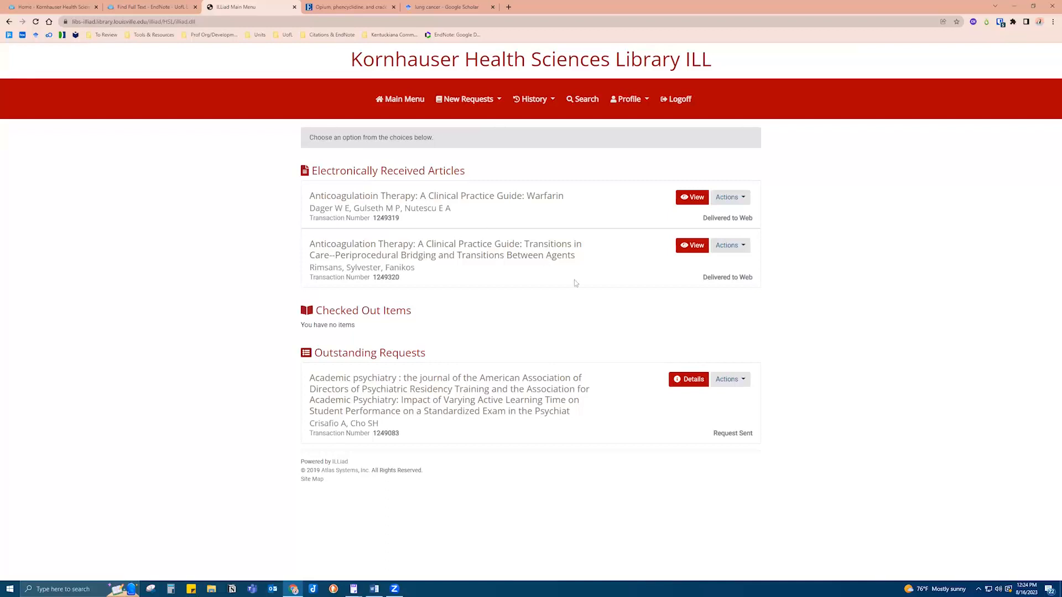
Look over the new request types in ILLiad, view the delivered Warfarin chapter PDF and close it.
{"action": "left_click", "coordinate": [488, 102]}
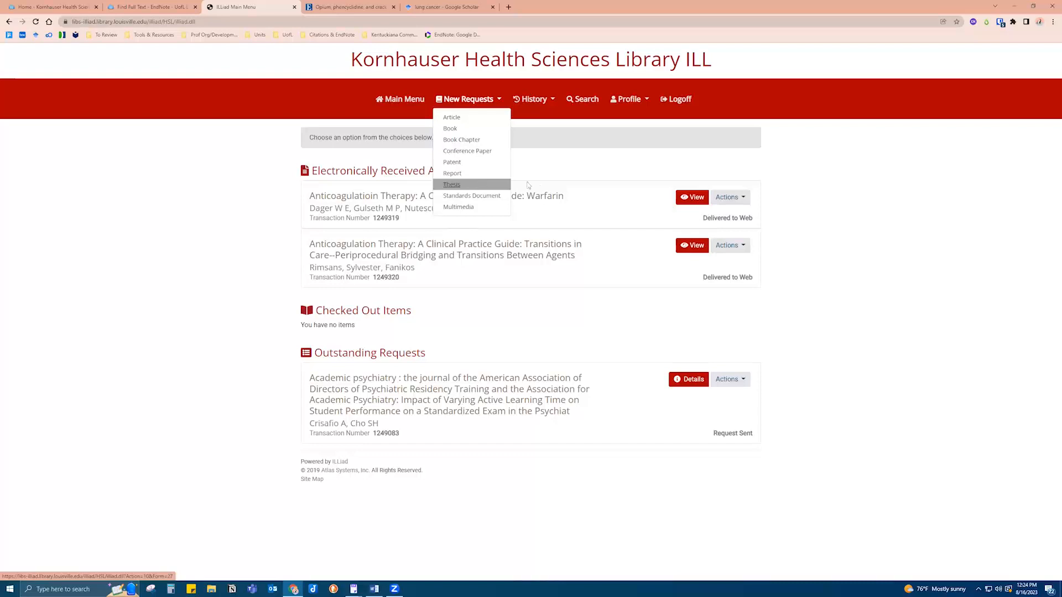
{"action": "left_click", "coordinate": [641, 173]}
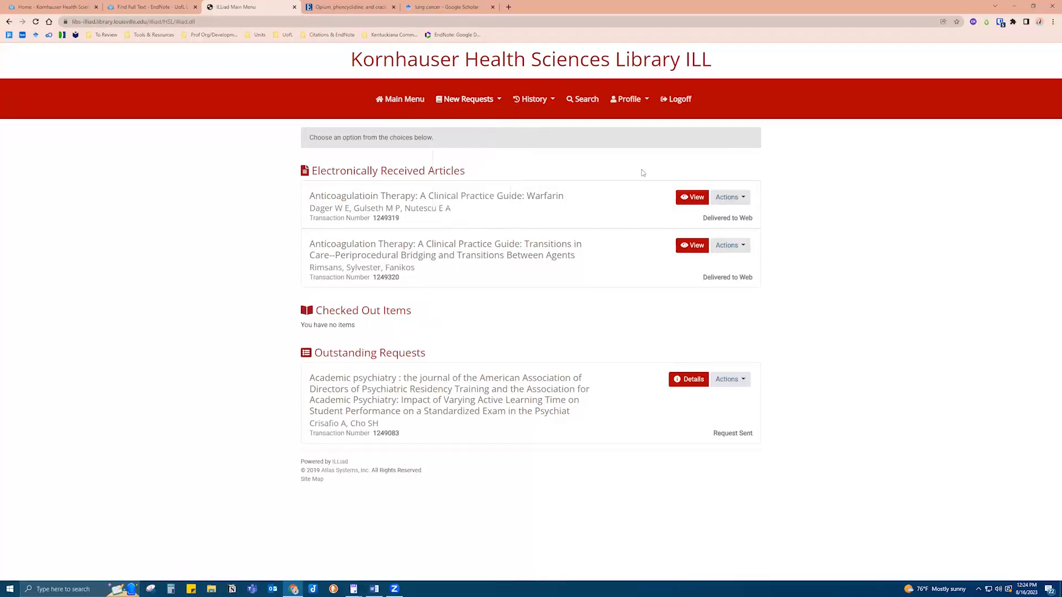
{"action": "left_click", "coordinate": [693, 199]}
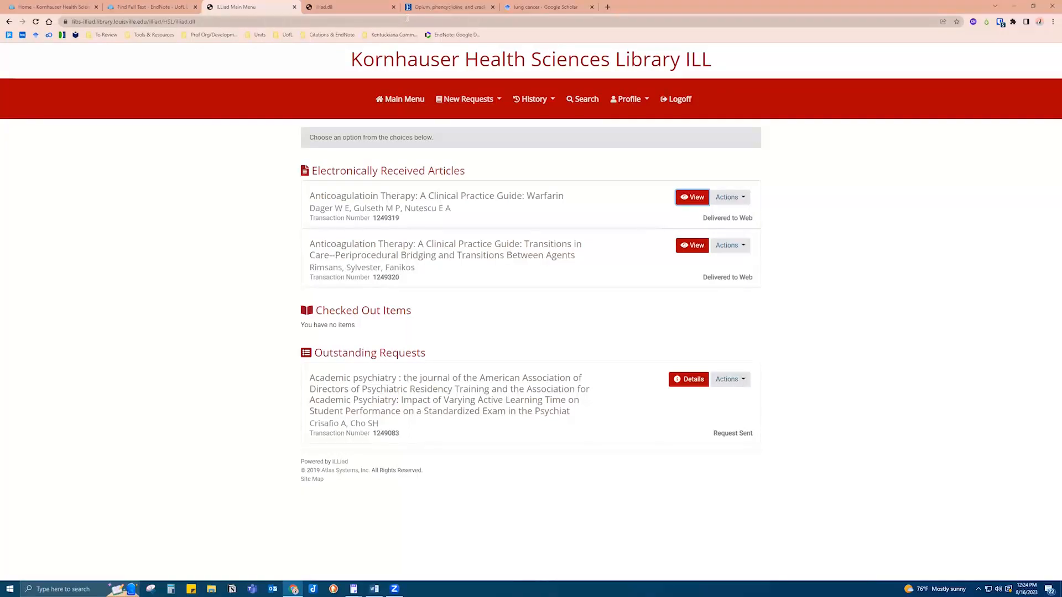
{"action": "left_click", "coordinate": [349, 7]}
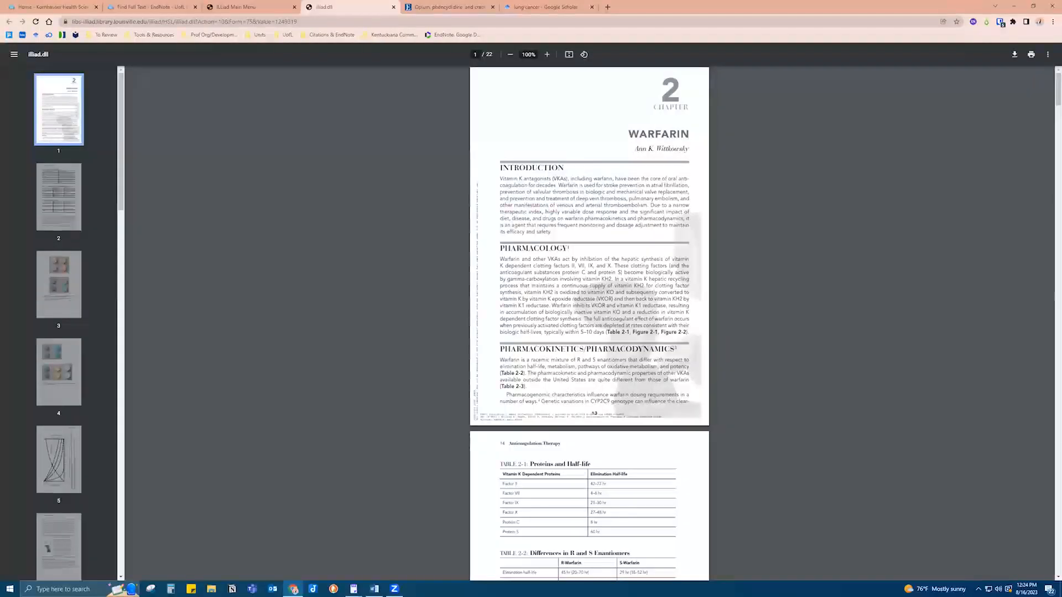
{"action": "scroll", "coordinate": [741, 354], "scroll_direction": "down", "scroll_amount": 2}
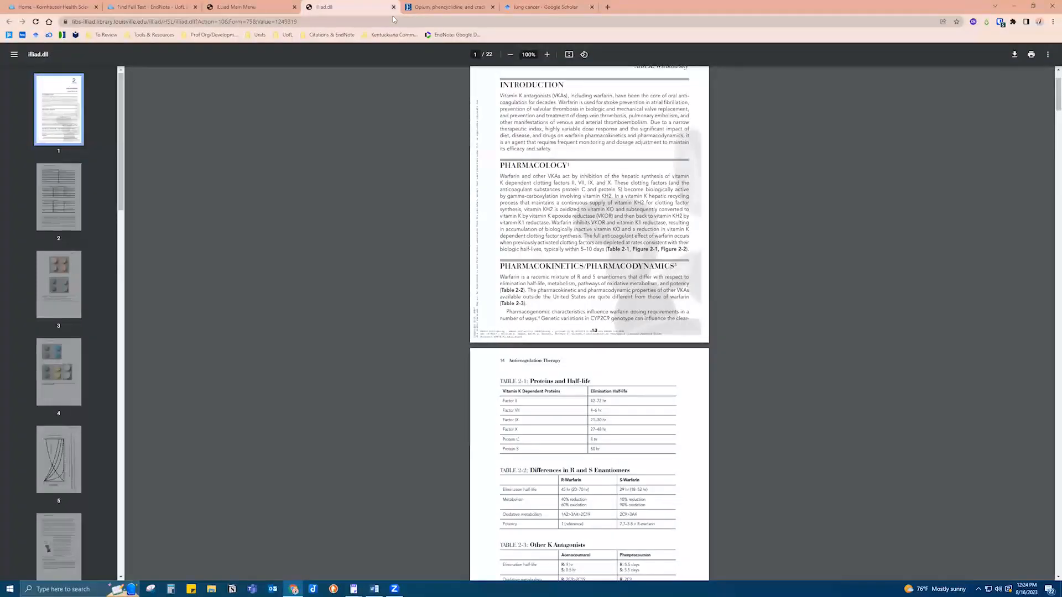
{"action": "key", "text": "ctrl+w"}
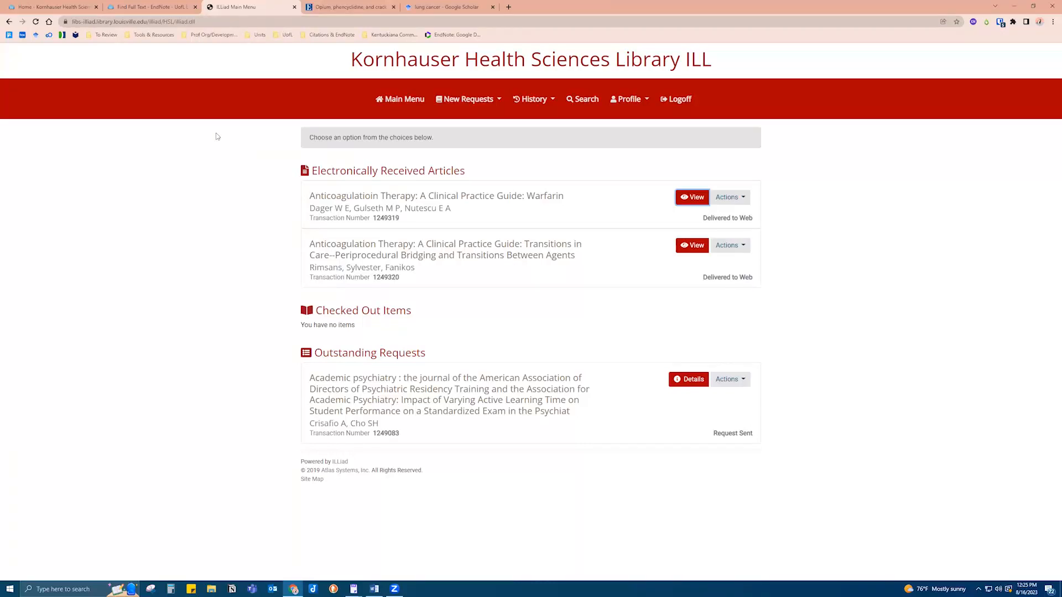
Close the ILLiad page, switch back to the August EndNote Library and cancel attaching a file.
{"action": "left_click", "coordinate": [294, 7]}
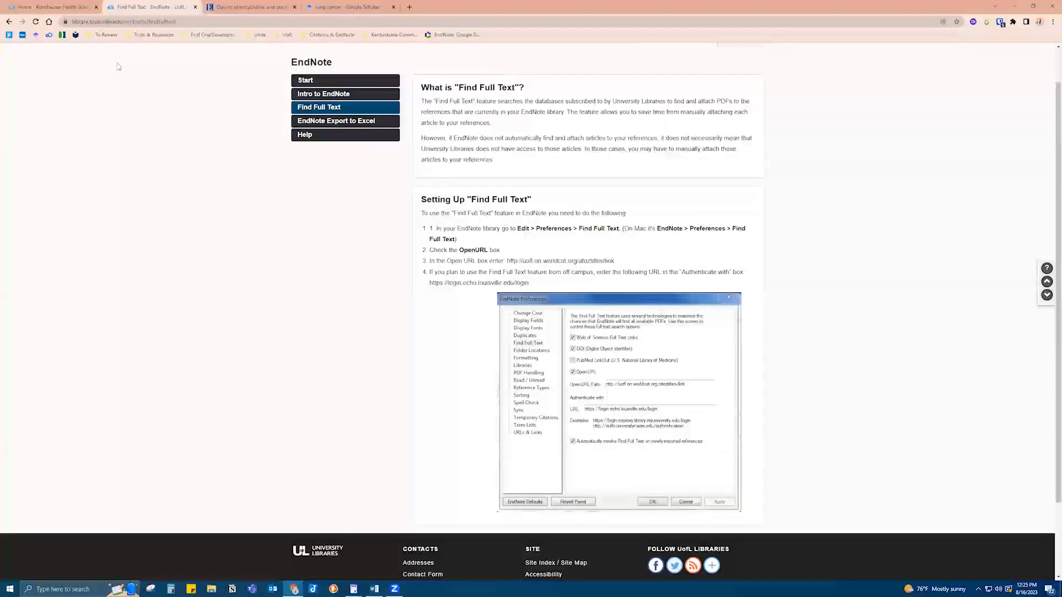
{"action": "left_click", "coordinate": [65, 7]}
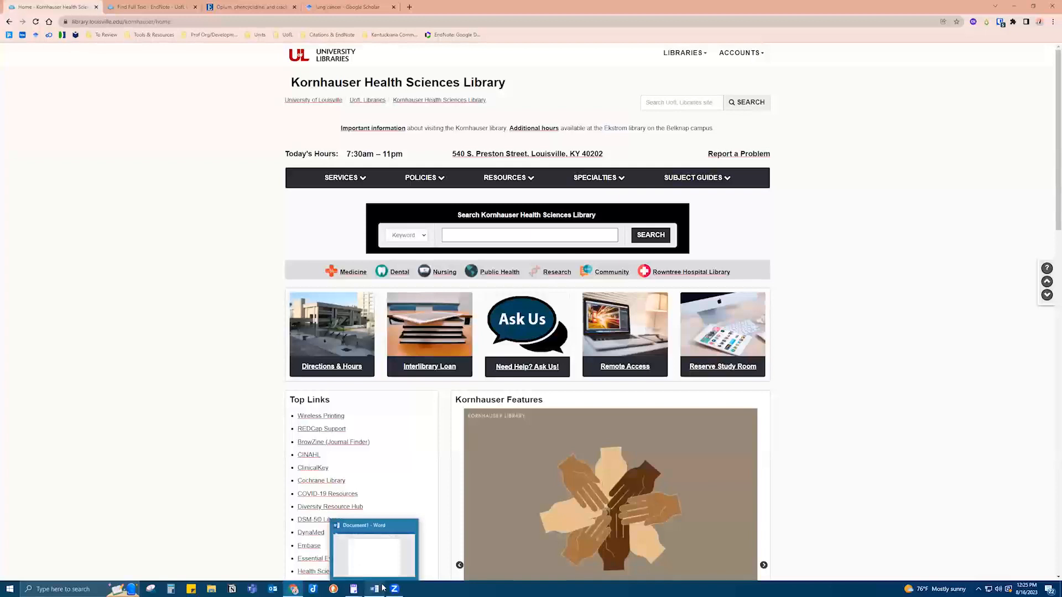
{"action": "mouse_move", "coordinate": [354, 590]}
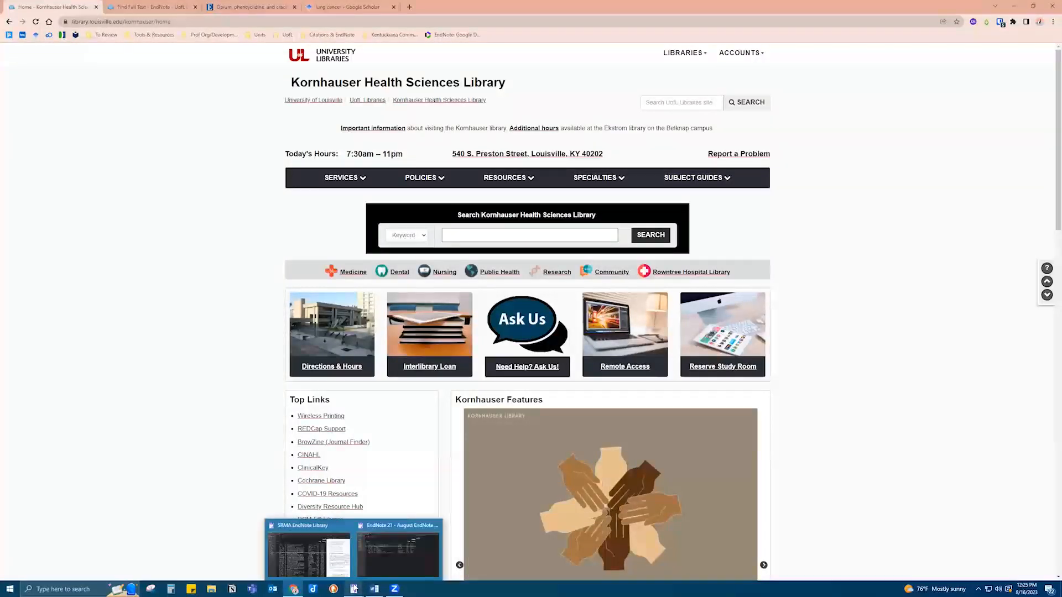
{"action": "left_click", "coordinate": [403, 558]}
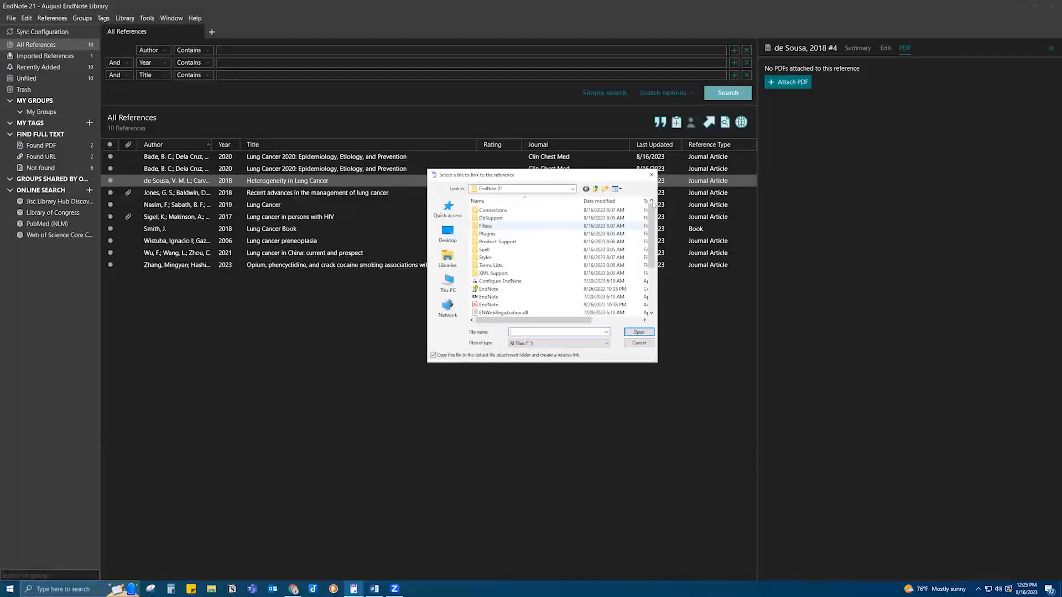
{"action": "left_click", "coordinate": [650, 344]}
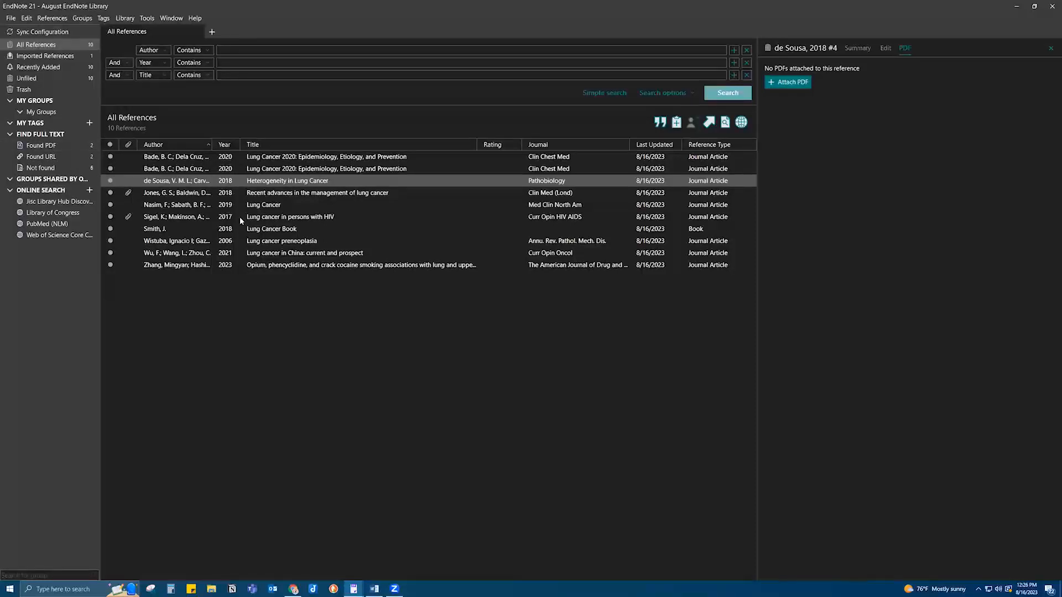
Create a group named "Lung Cancer" under My Groups.
{"action": "right_click", "coordinate": [53, 114]}
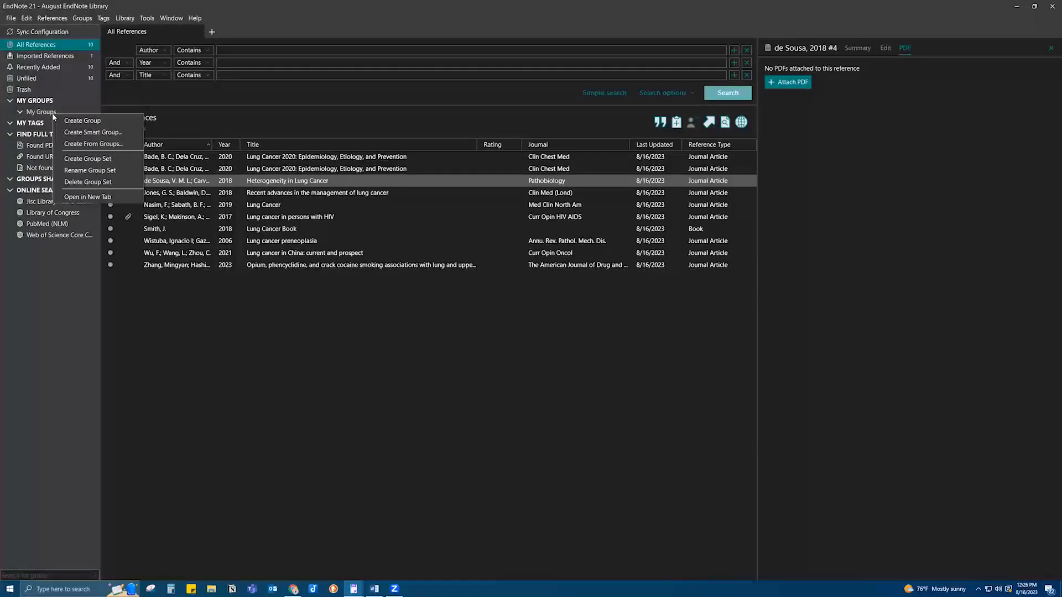
{"action": "left_click", "coordinate": [83, 123]}
{"action": "type", "text": "Lung"}
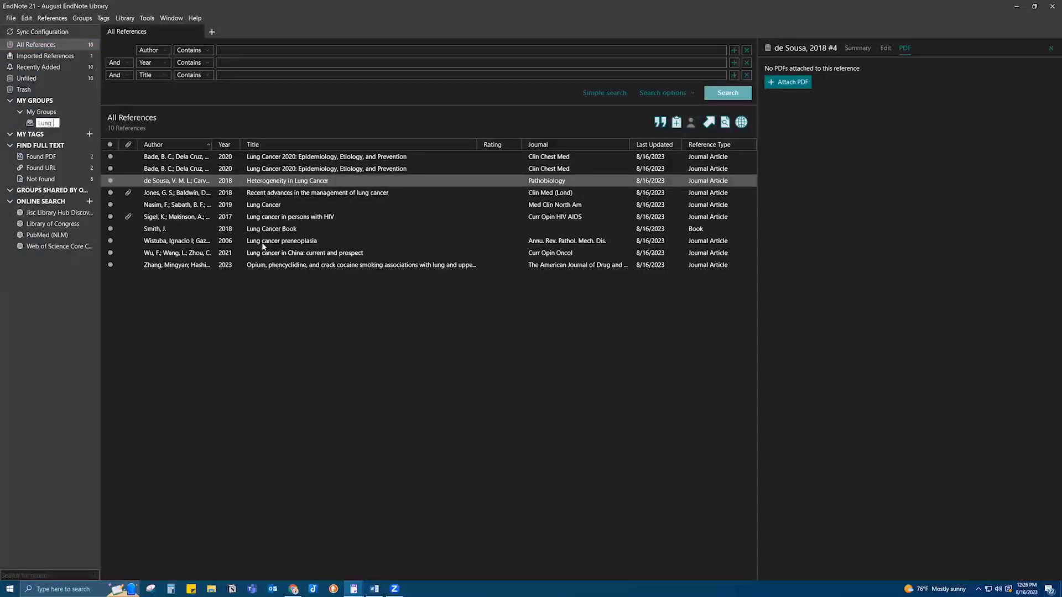
{"action": "type", "text": " Cancer"}
{"action": "key", "text": "Return"}
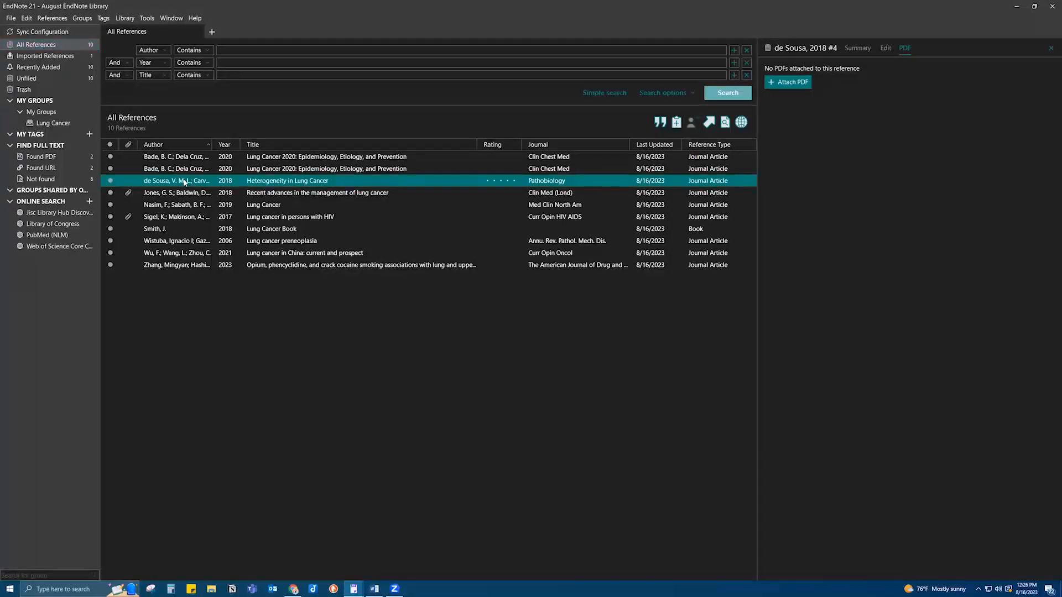
Add all references in the library to the Lung Cancer group and look over the group's available options, including sharing.
{"action": "left_click_drag", "start_coordinate": [184, 183], "coordinate": [50, 123]}
{"action": "key", "text": "ctrl+a"}
{"action": "left_click_drag", "start_coordinate": [203, 168], "coordinate": [48, 124]}
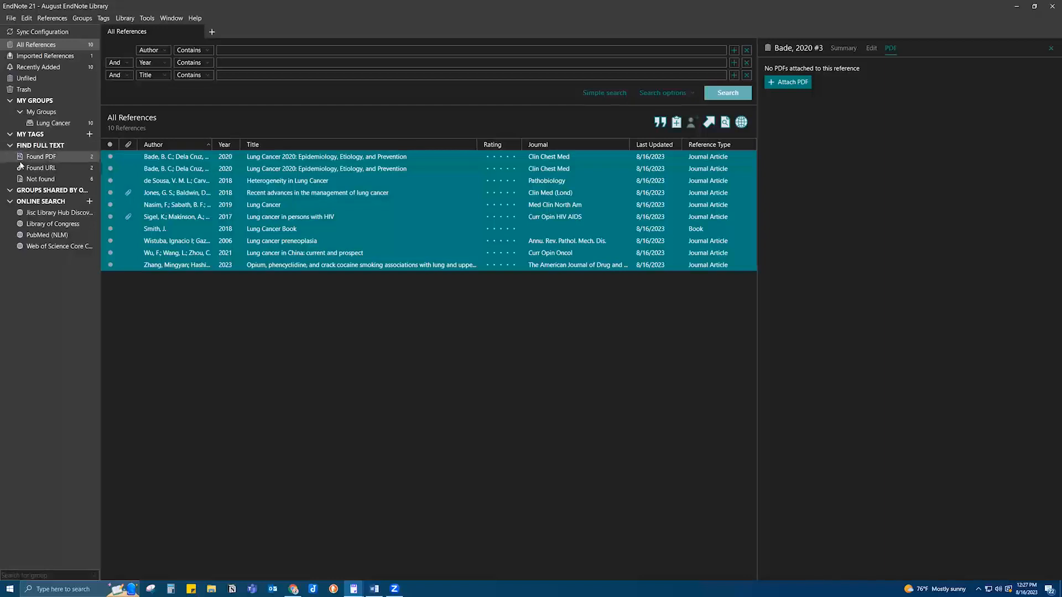
{"action": "right_click", "coordinate": [71, 123]}
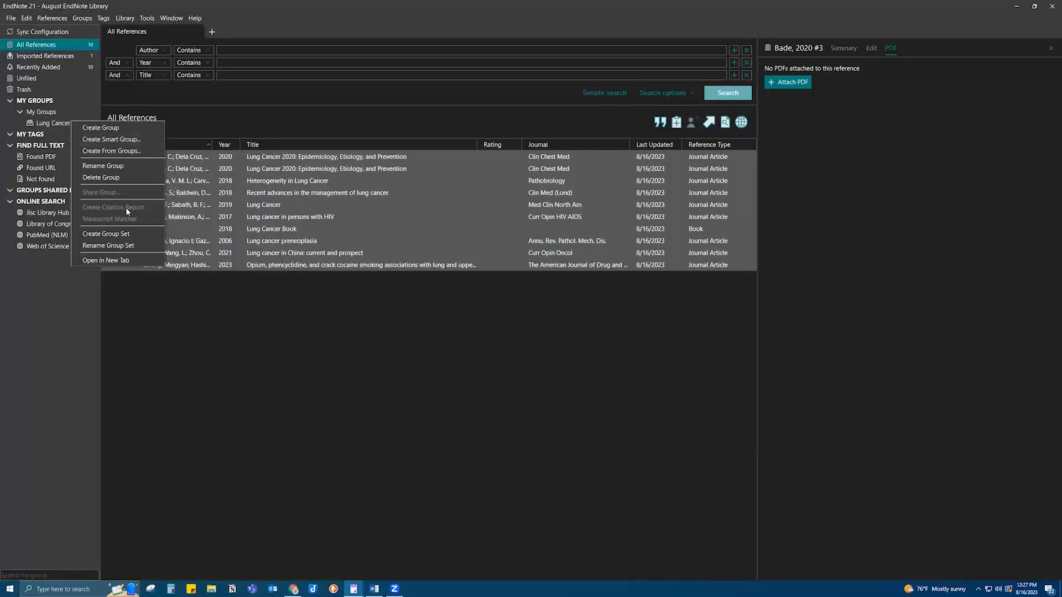
{"action": "left_click", "coordinate": [87, 287]}
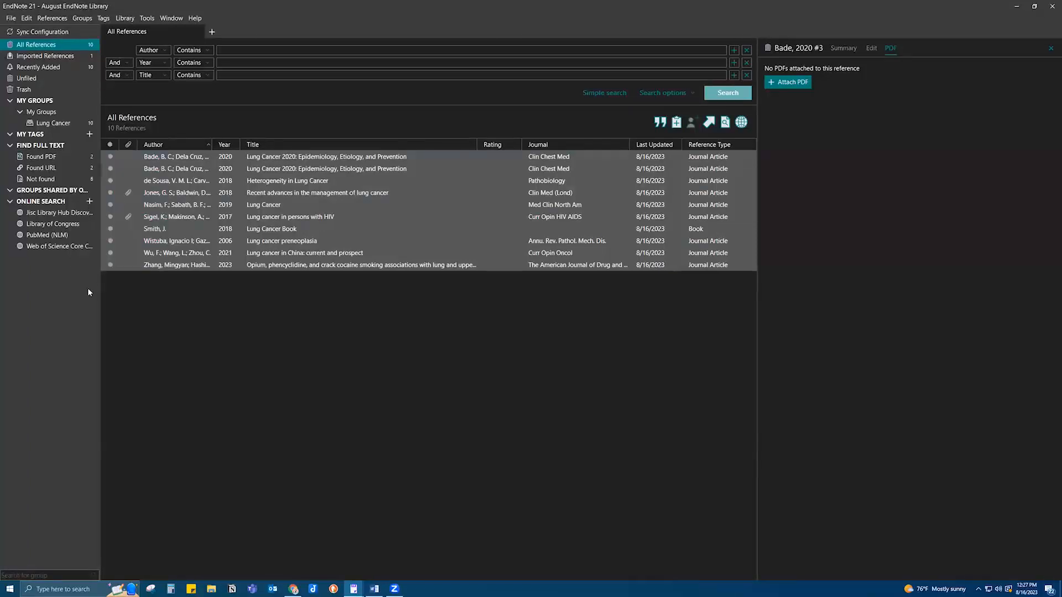
Switch to the browser, close the opium article and Google Scholar pages, and open myendnoteweb.com in a new tab.
{"action": "mouse_move", "coordinate": [293, 589]}
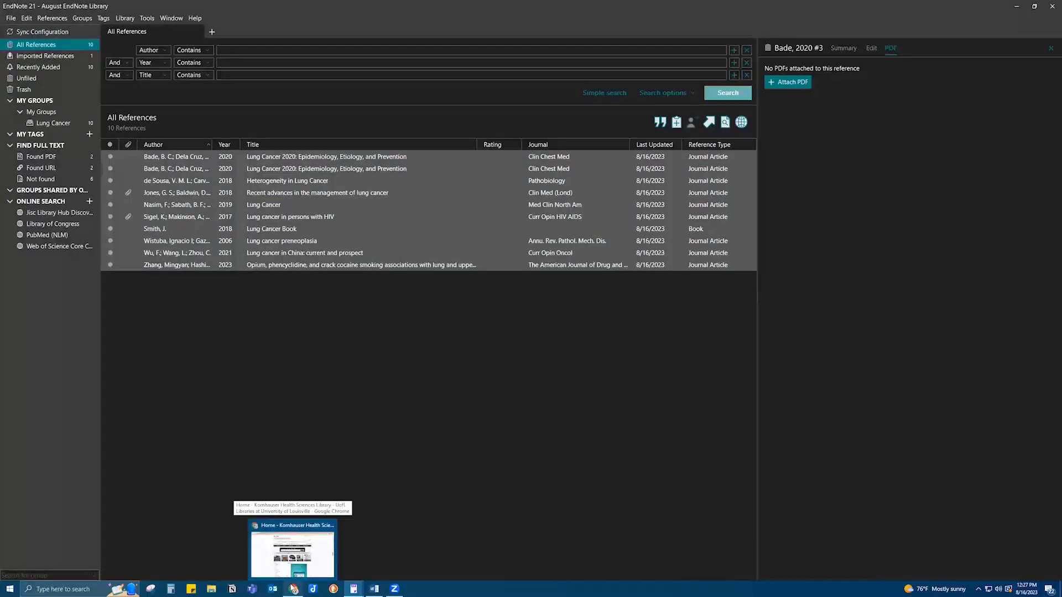
{"action": "left_click", "coordinate": [294, 589]}
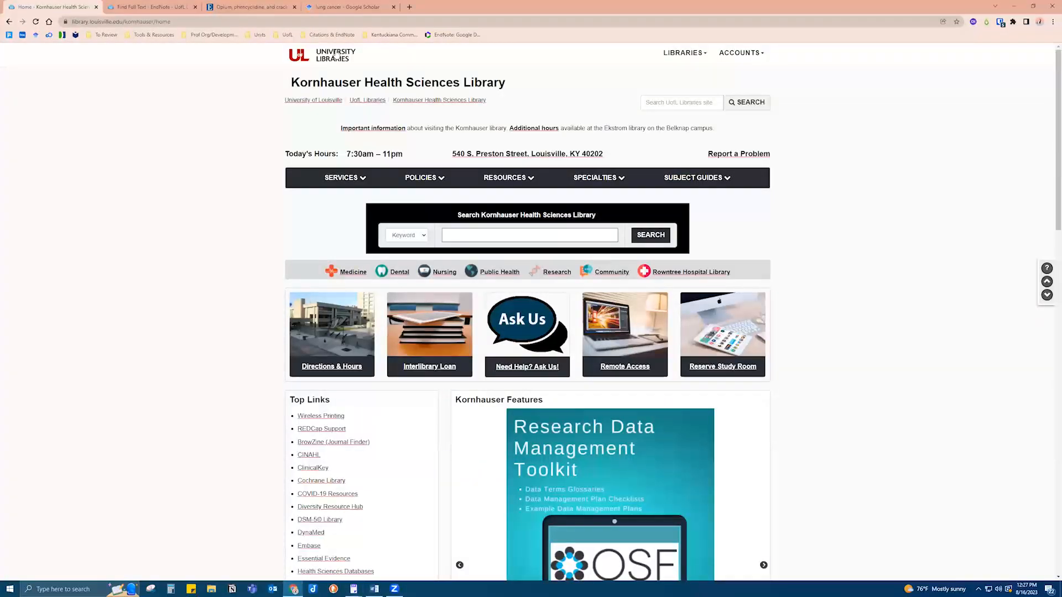
{"action": "left_click", "coordinate": [295, 7]}
{"action": "left_click", "coordinate": [295, 7]}
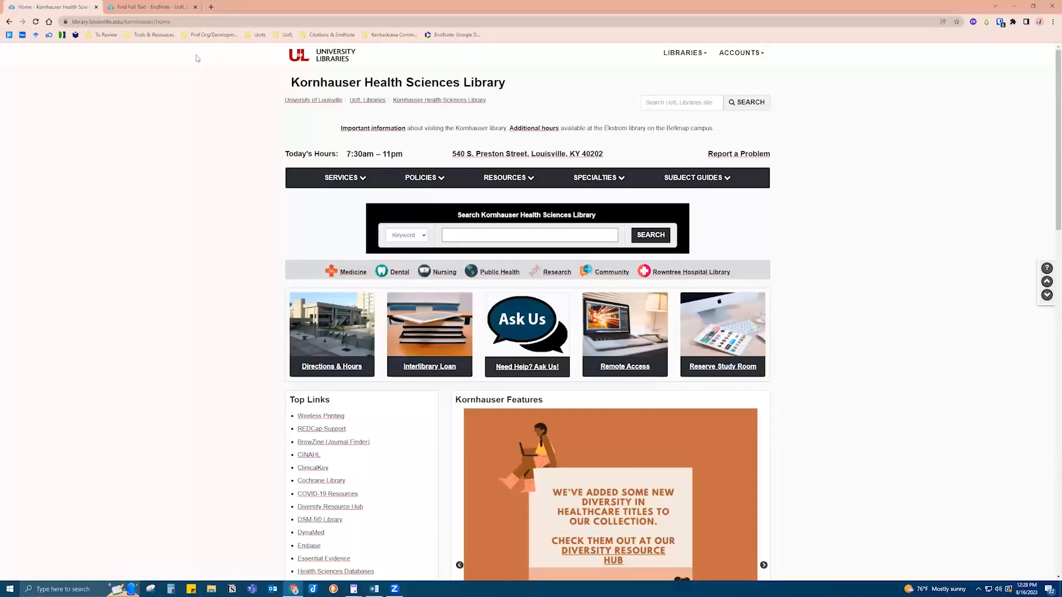
{"action": "left_click", "coordinate": [211, 7]}
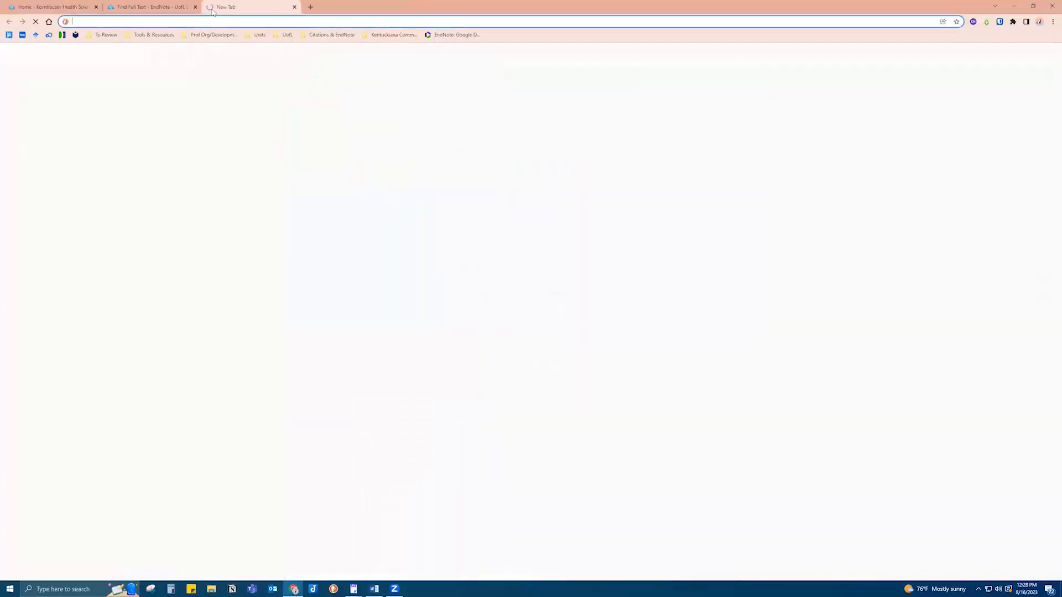
{"action": "type", "text": "my"}
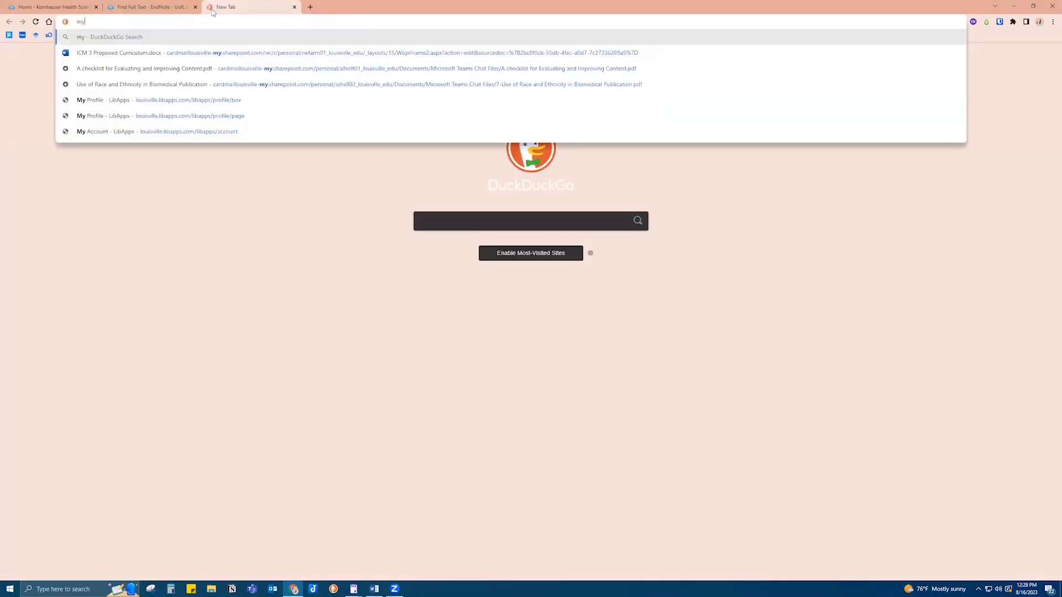
{"action": "type", "text": "endnoteweb."}
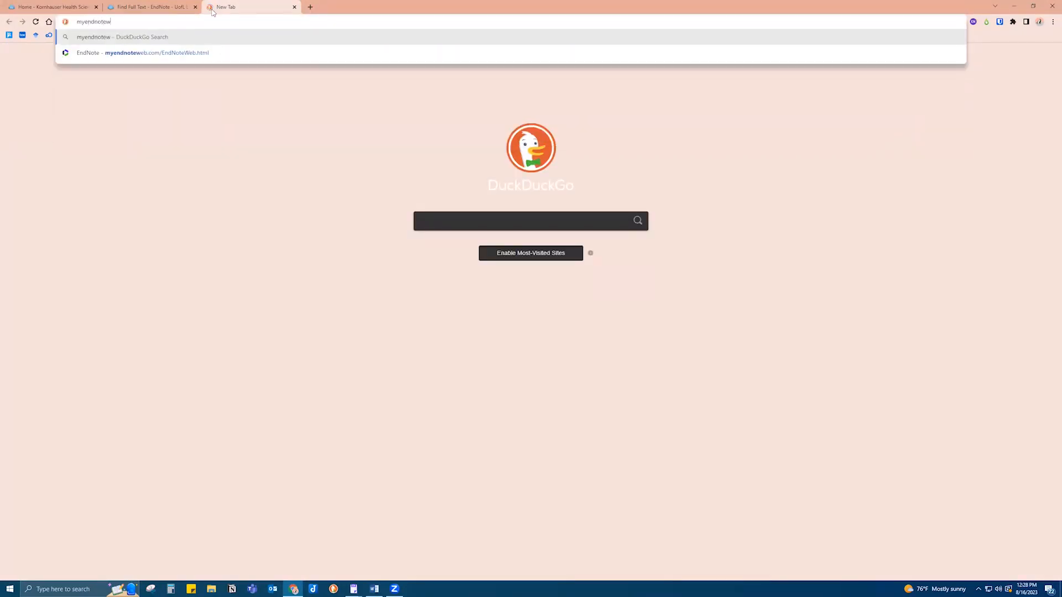
{"action": "type", "text": "com"}
{"action": "key", "text": "Return"}
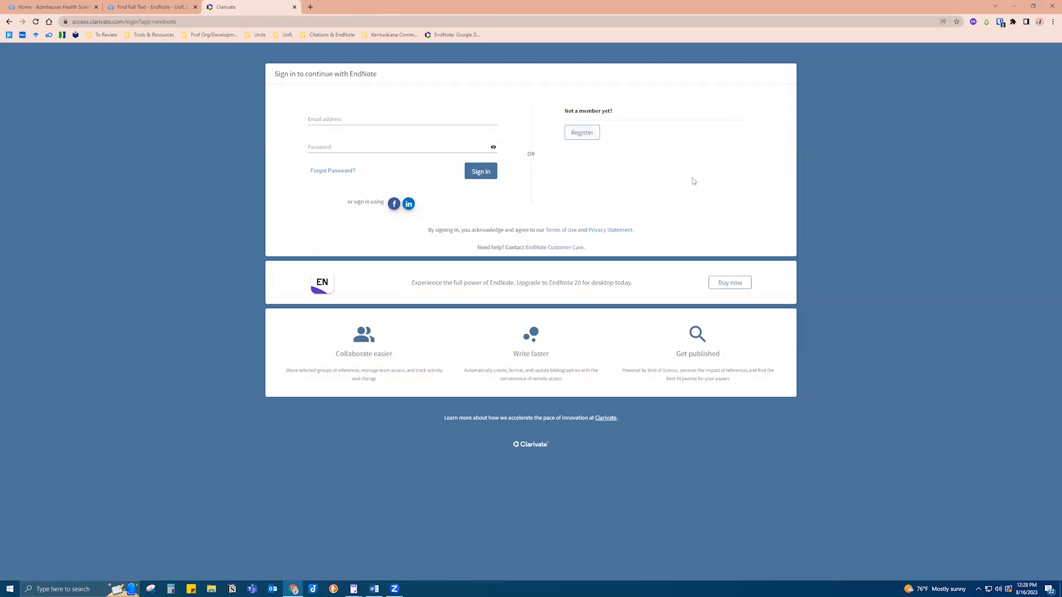
Open the EndNote account registration form, look at its email address field, and return to the sign-in page.
{"action": "left_click", "coordinate": [579, 134]}
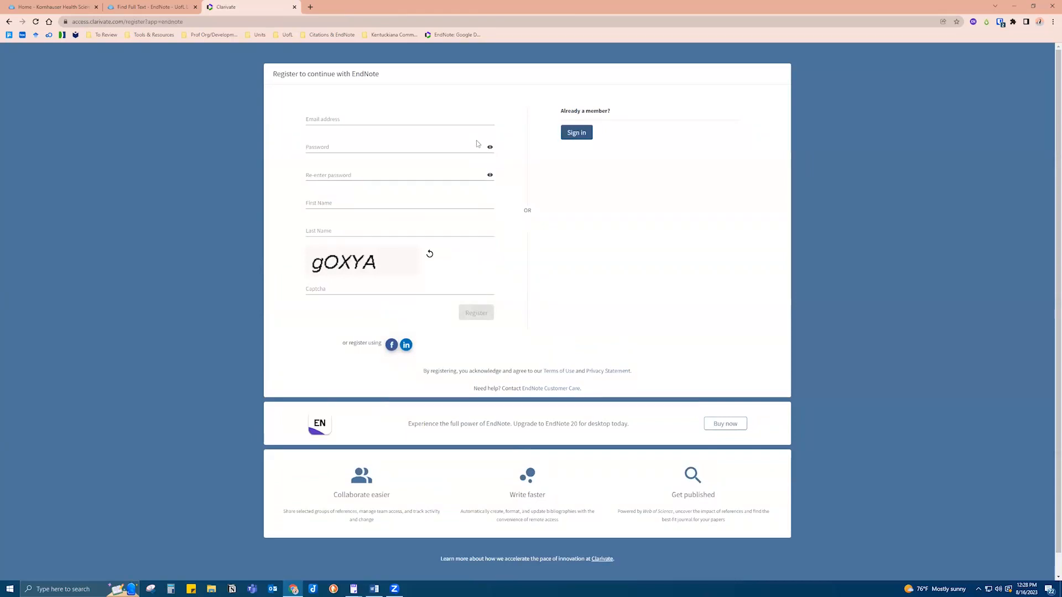
{"action": "left_click", "coordinate": [359, 118]}
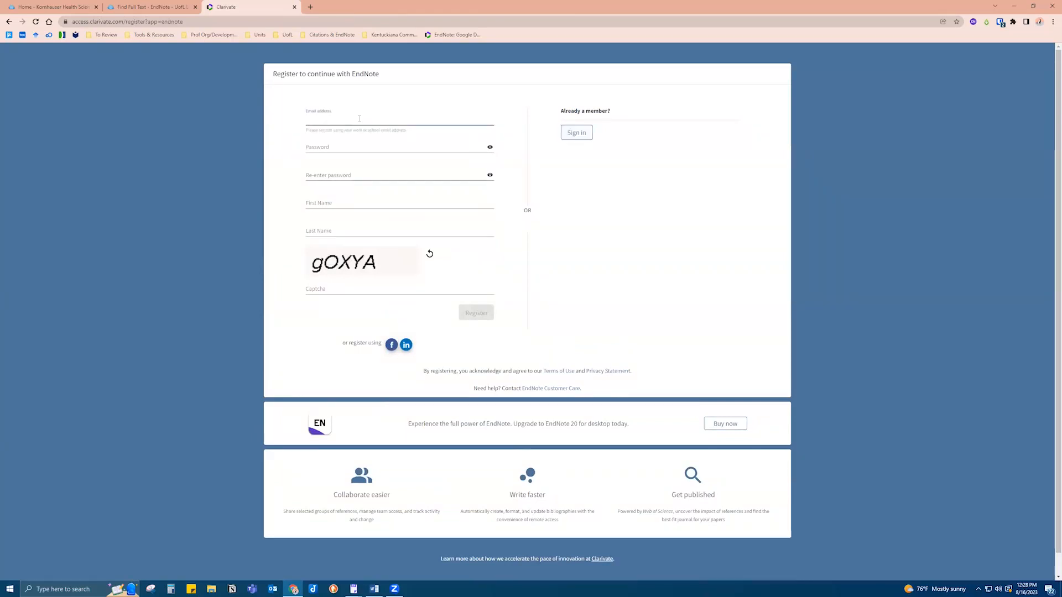
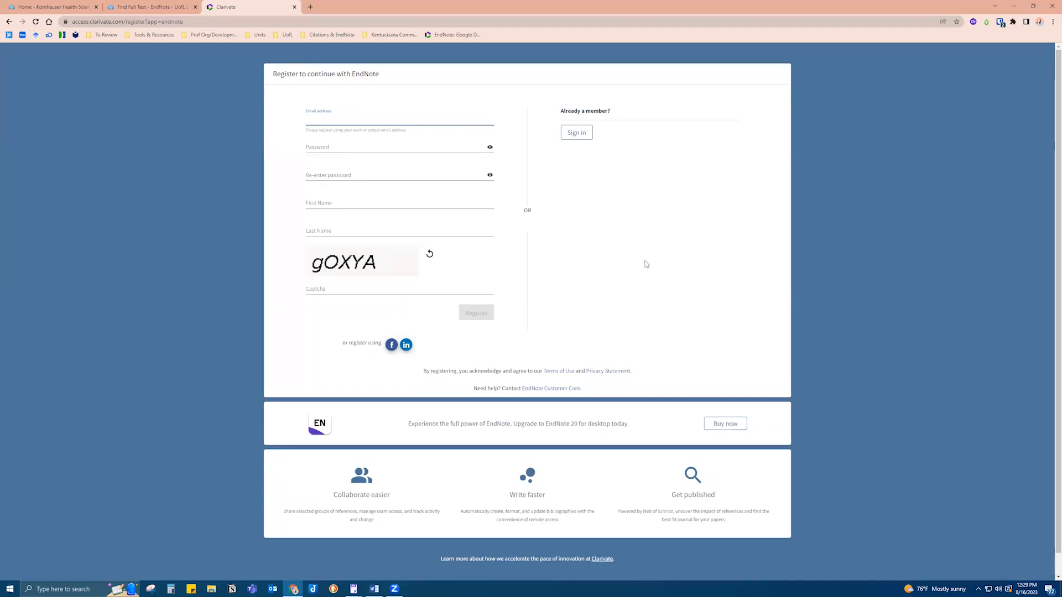
{"action": "left_click", "coordinate": [10, 23]}
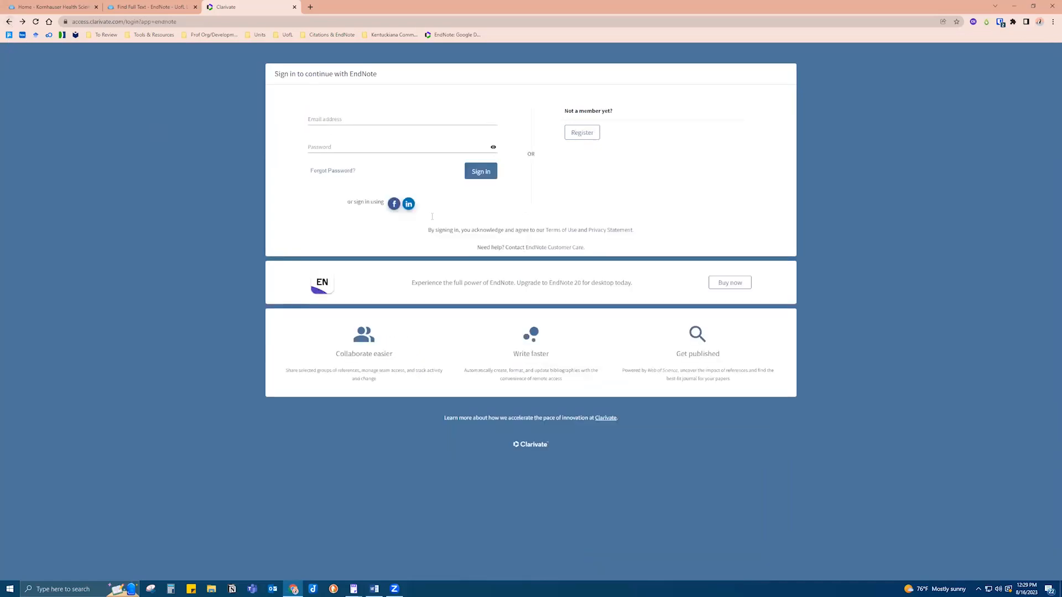
Sign in to EndNote Web by filling the account email and password from the saved EndNote Web login.
{"action": "left_click", "coordinate": [377, 120]}
{"action": "left_click", "coordinate": [669, 208]}
{"action": "left_click", "coordinate": [1001, 23]}
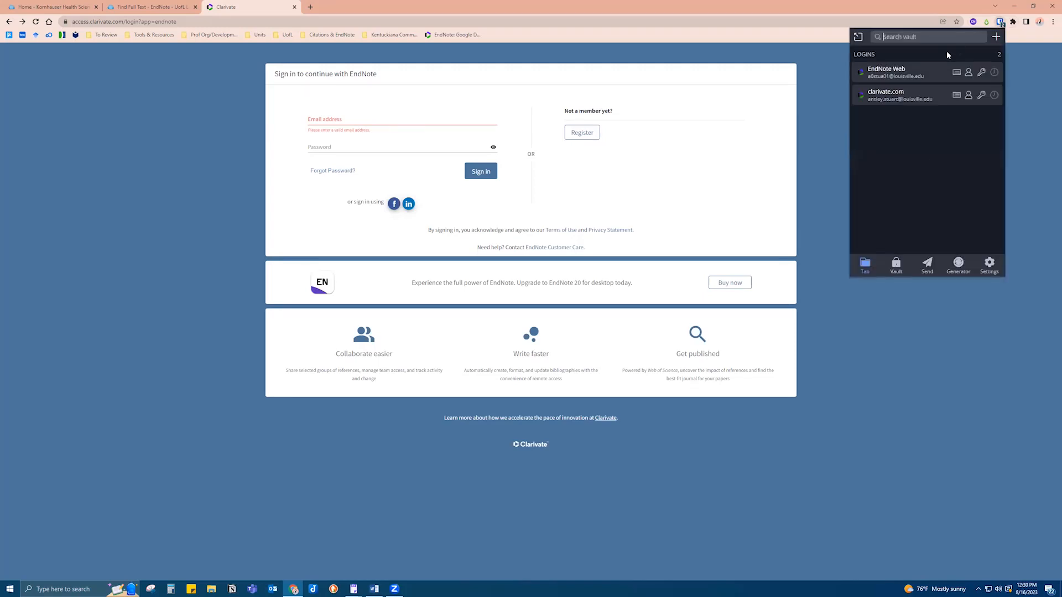
{"action": "left_click", "coordinate": [933, 78]}
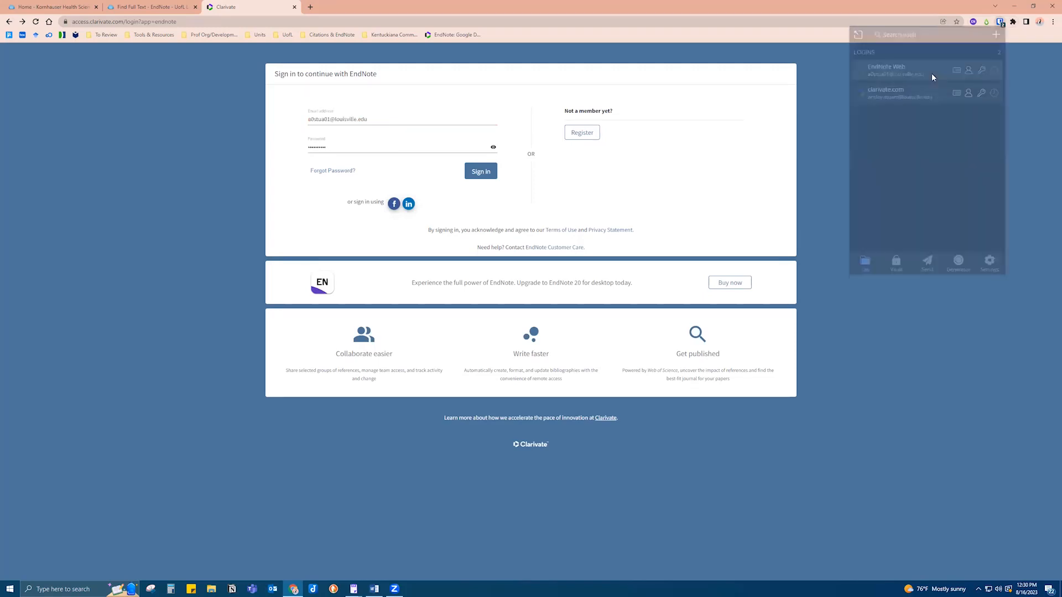
{"action": "left_click", "coordinate": [485, 175]}
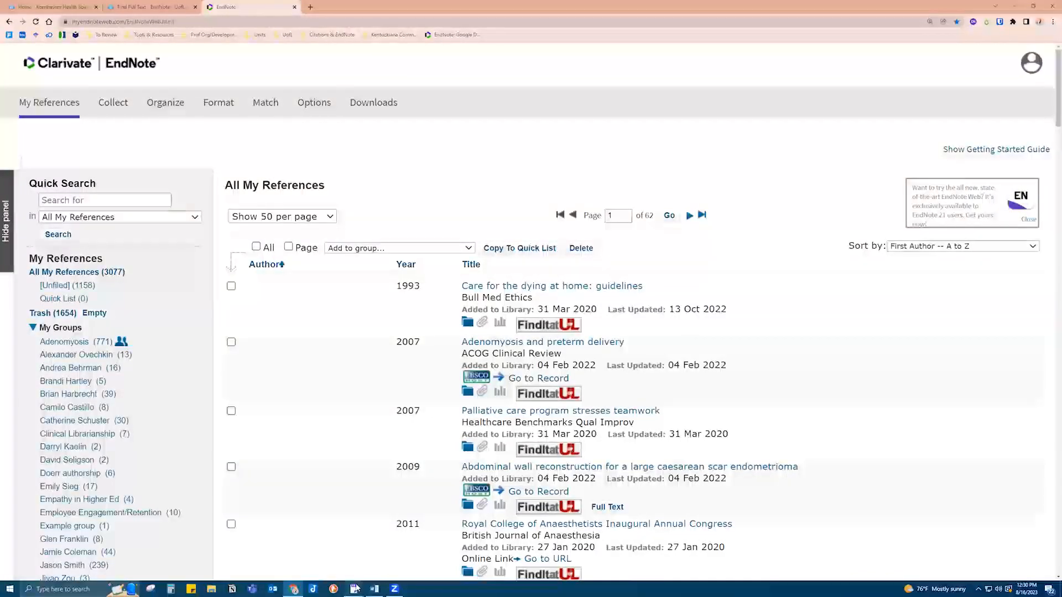
Switch to the SRMA EndNote Library and examine the account credentials and library settings in the Sync preferences.
{"action": "mouse_move", "coordinate": [356, 588]}
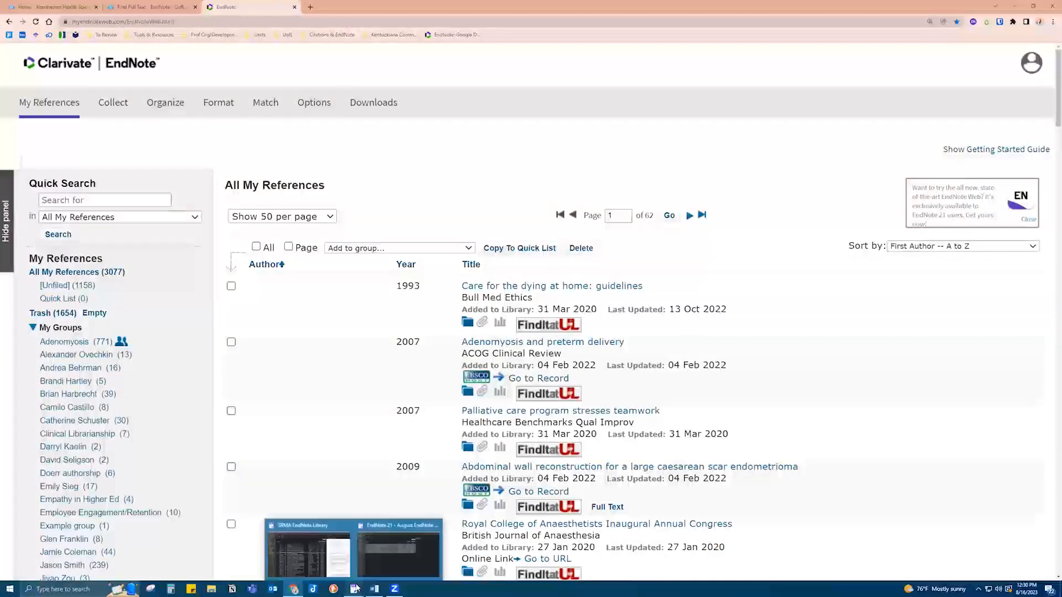
{"action": "left_click", "coordinate": [376, 559]}
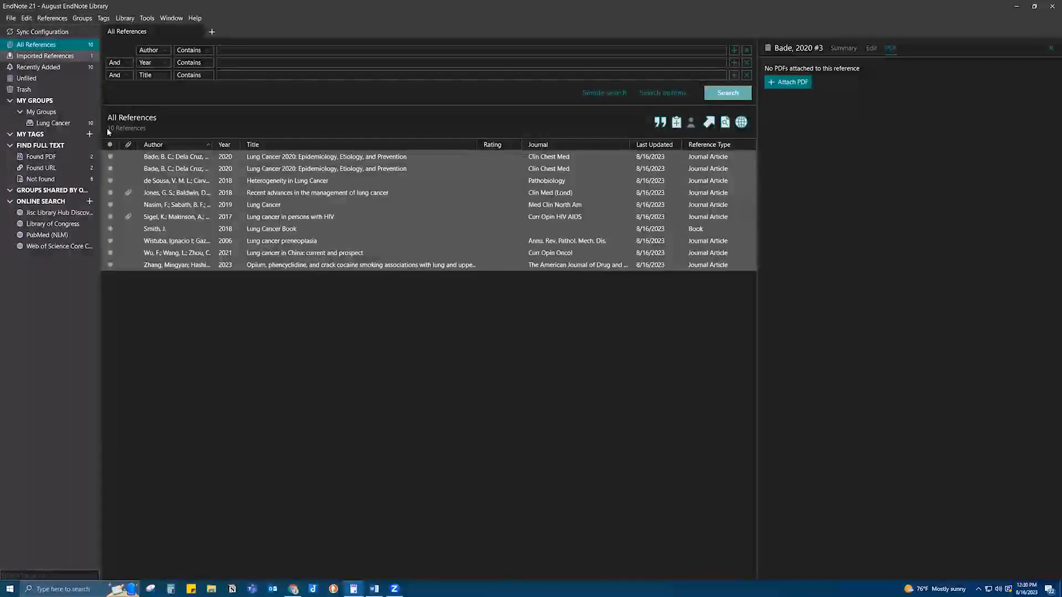
{"action": "mouse_move", "coordinate": [353, 587]}
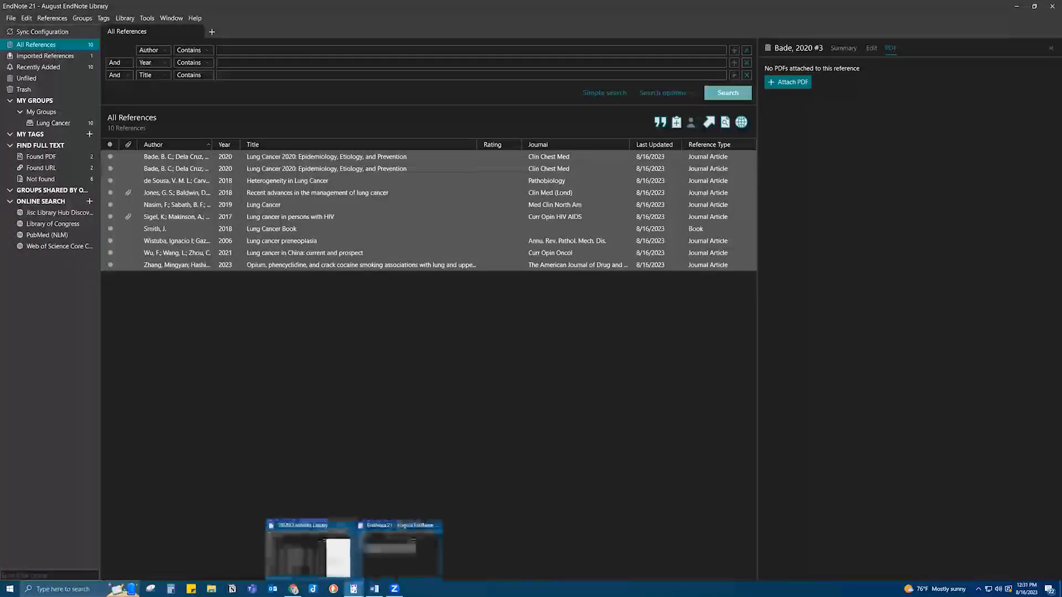
{"action": "left_click", "coordinate": [334, 560]}
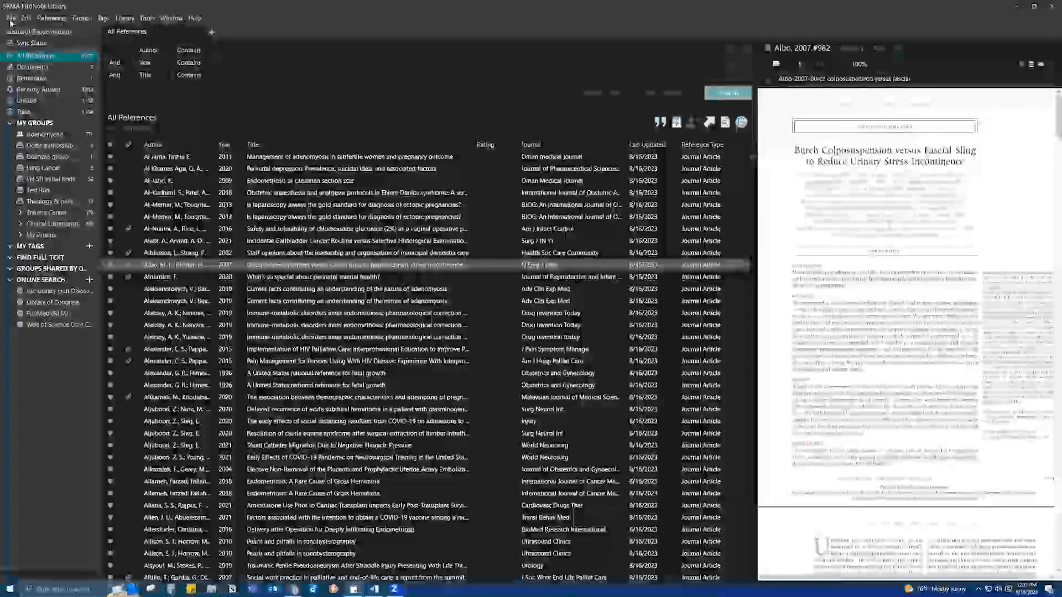
{"action": "left_click", "coordinate": [10, 18]}
{"action": "mouse_move", "coordinate": [28, 19]}
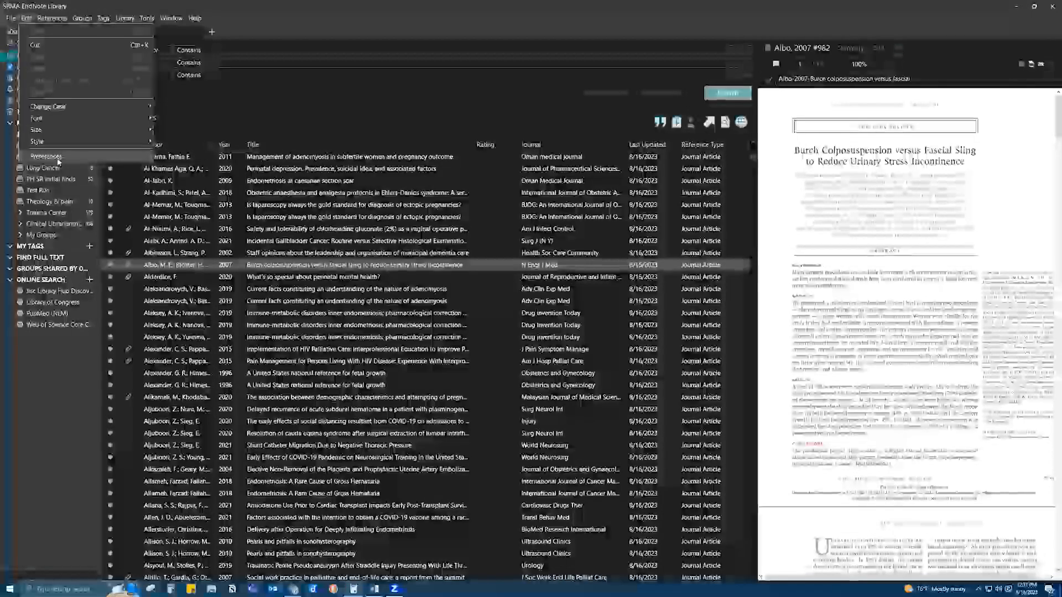
{"action": "left_click", "coordinate": [58, 157]}
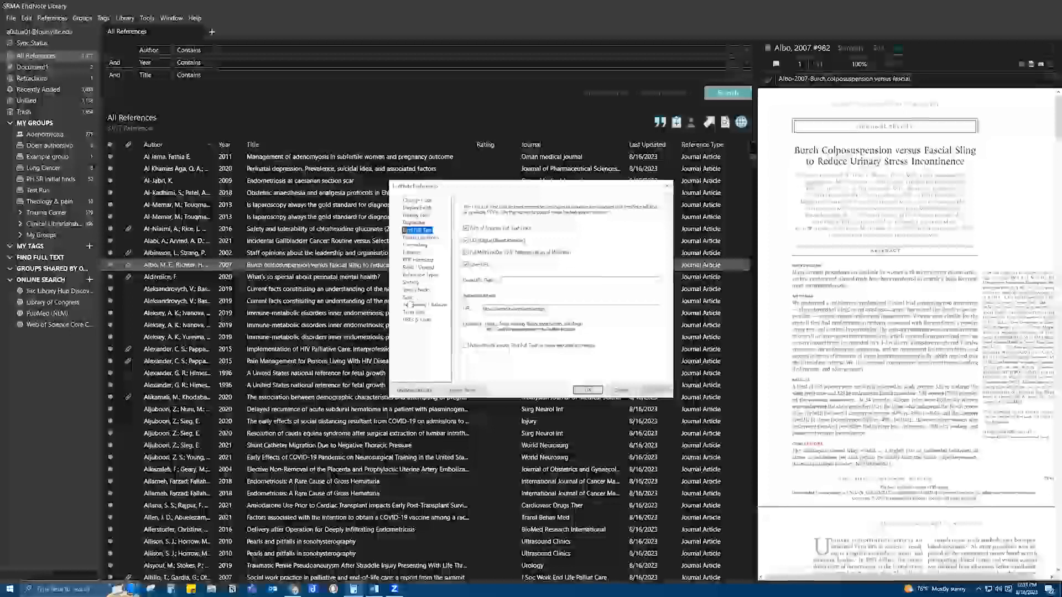
{"action": "left_click", "coordinate": [408, 298]}
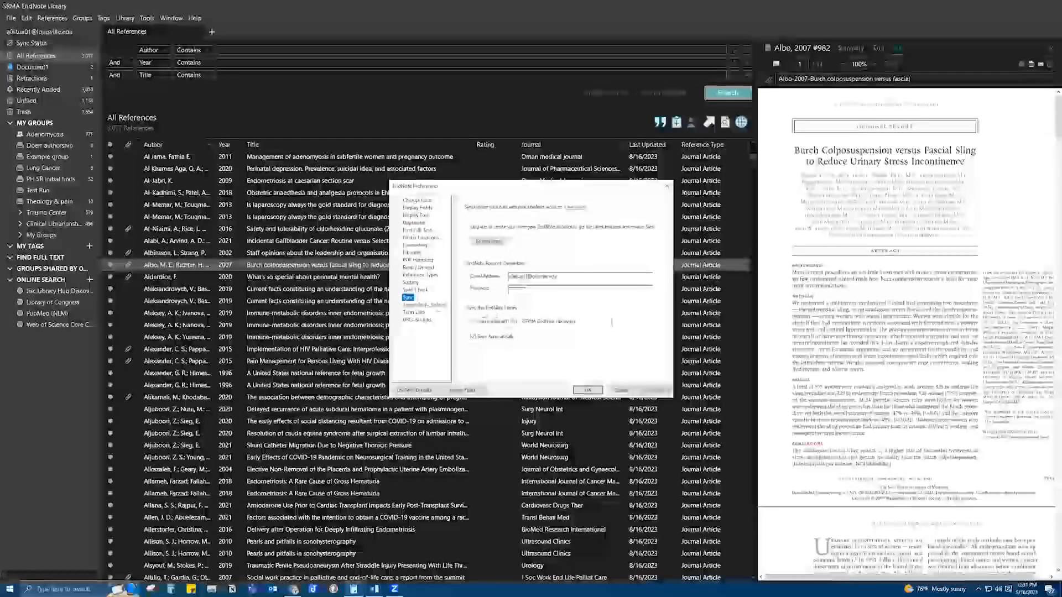
{"action": "left_click", "coordinate": [607, 277]}
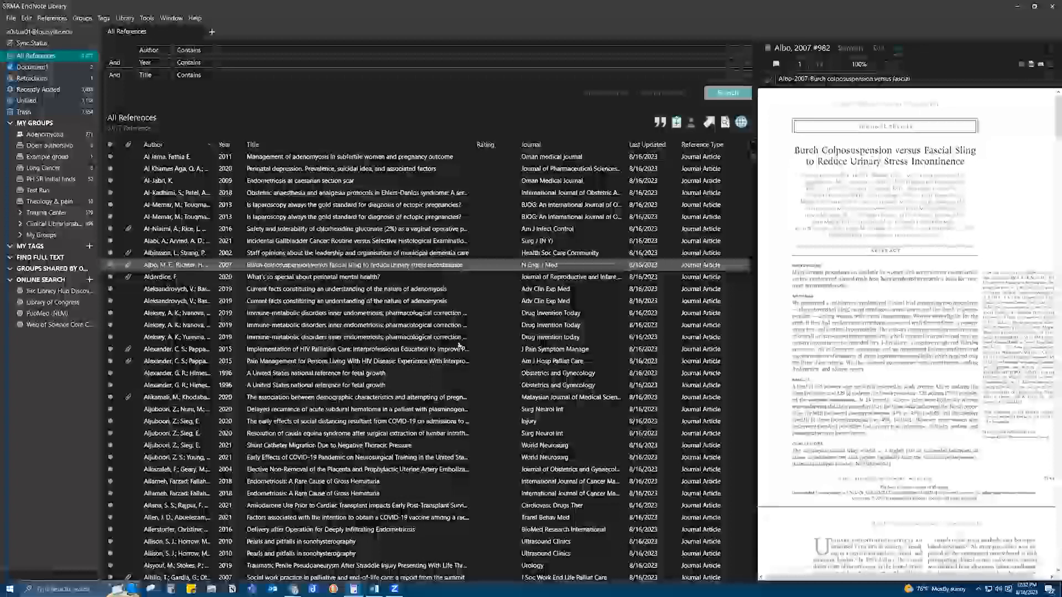
Return to the SRMA EndNote Library and examine the permission choices for inviting members in its library sharing settings.
{"action": "left_click", "coordinate": [1014, 7]}
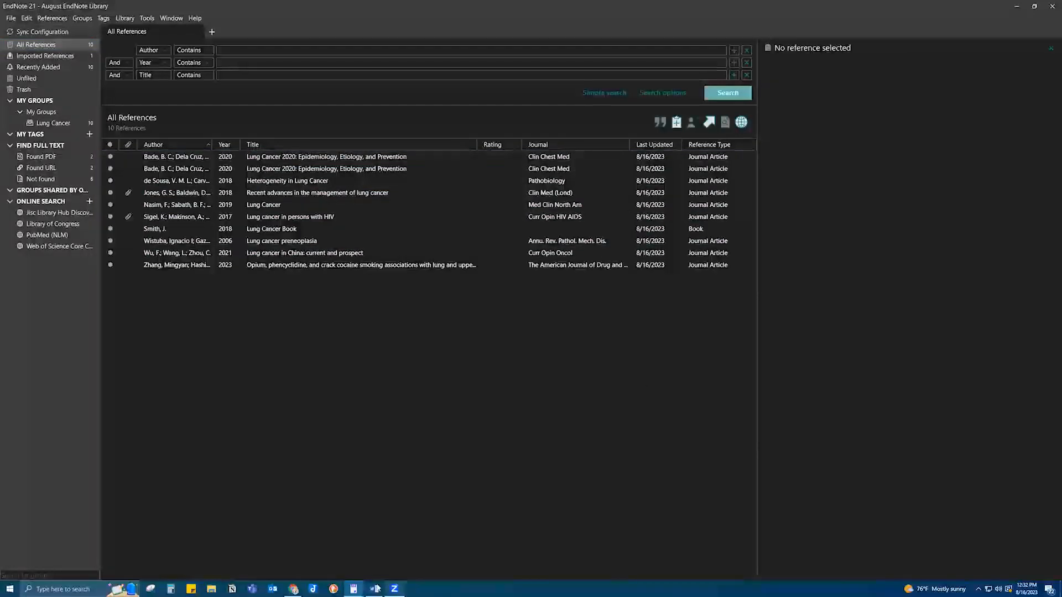
{"action": "mouse_move", "coordinate": [362, 587]}
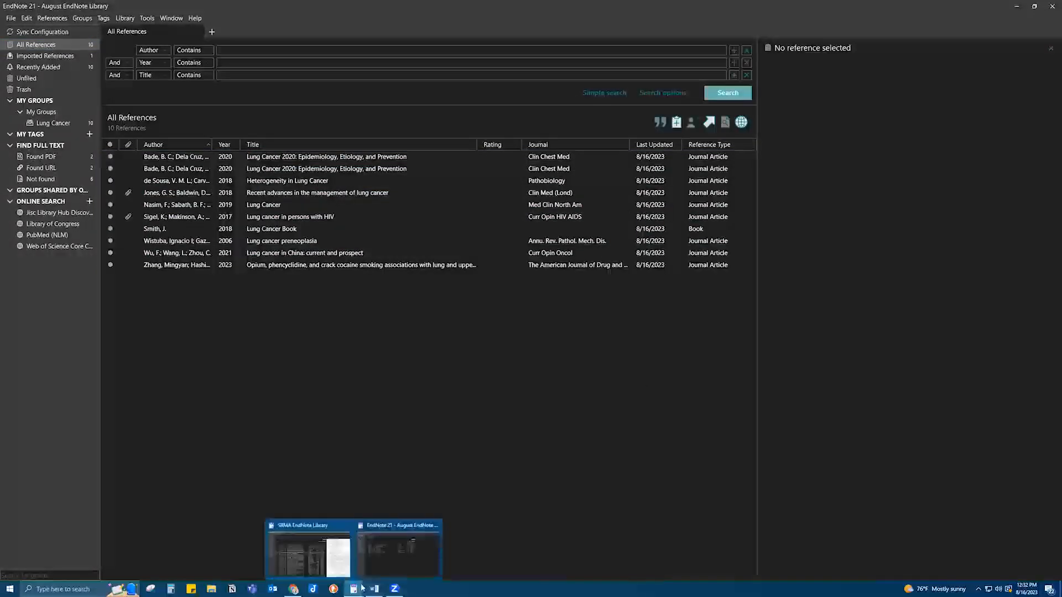
{"action": "left_click", "coordinate": [309, 557]}
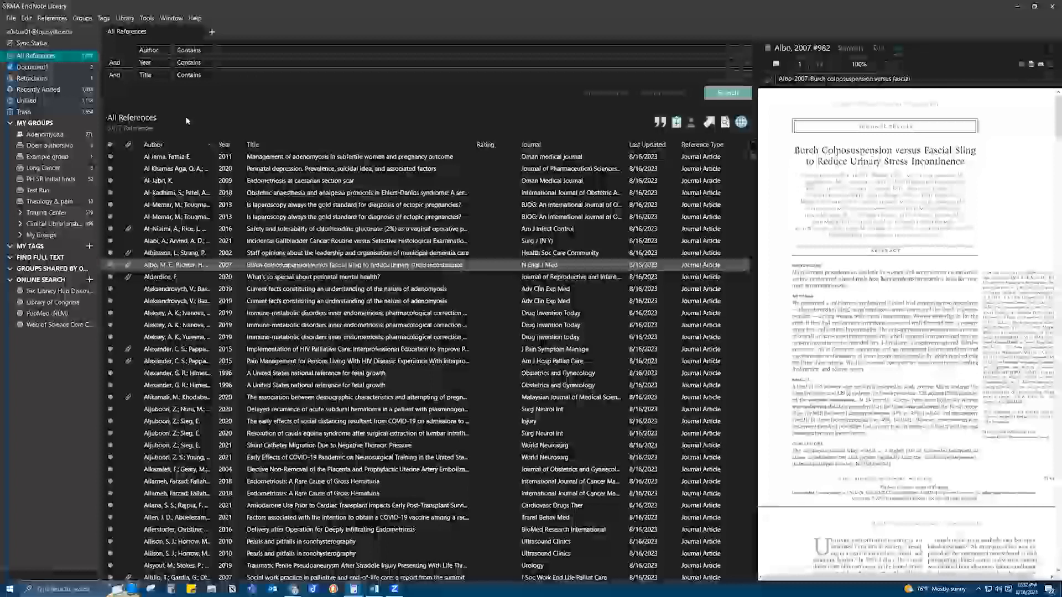
{"action": "left_click", "coordinate": [11, 18]}
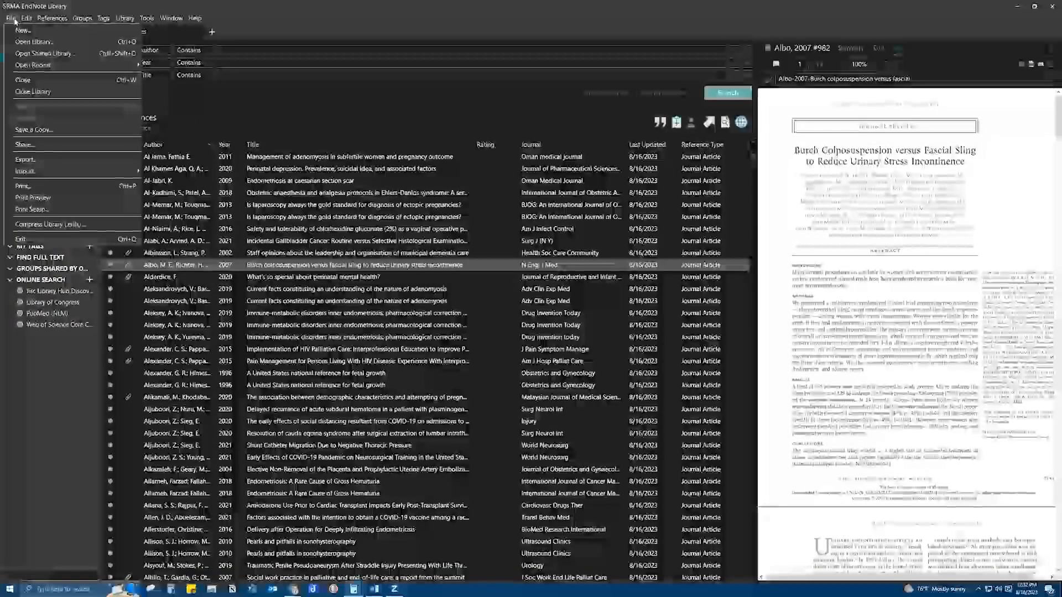
{"action": "left_click", "coordinate": [29, 147]}
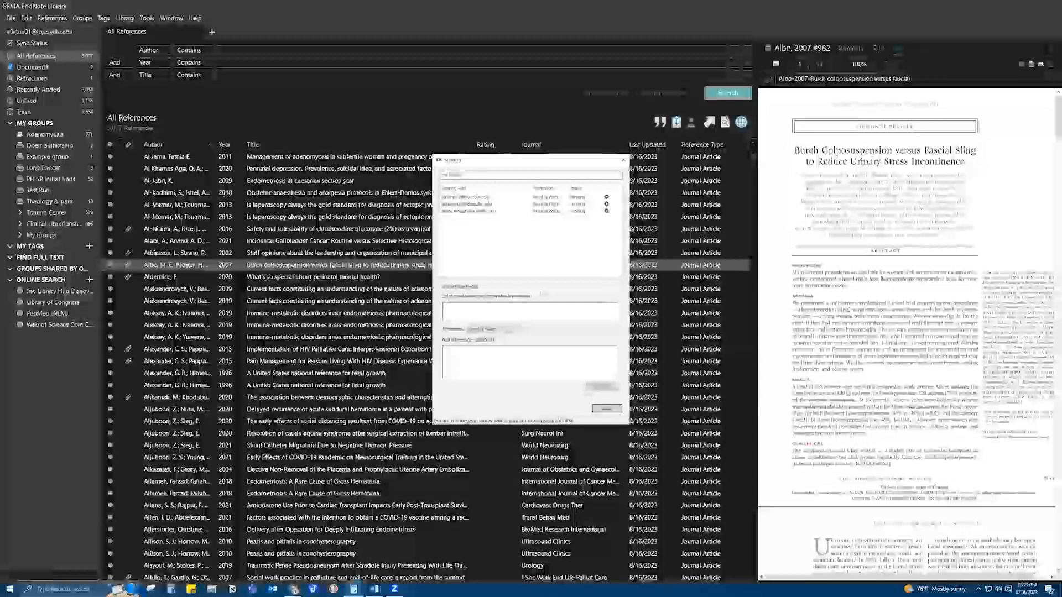
{"action": "left_click", "coordinate": [513, 331]}
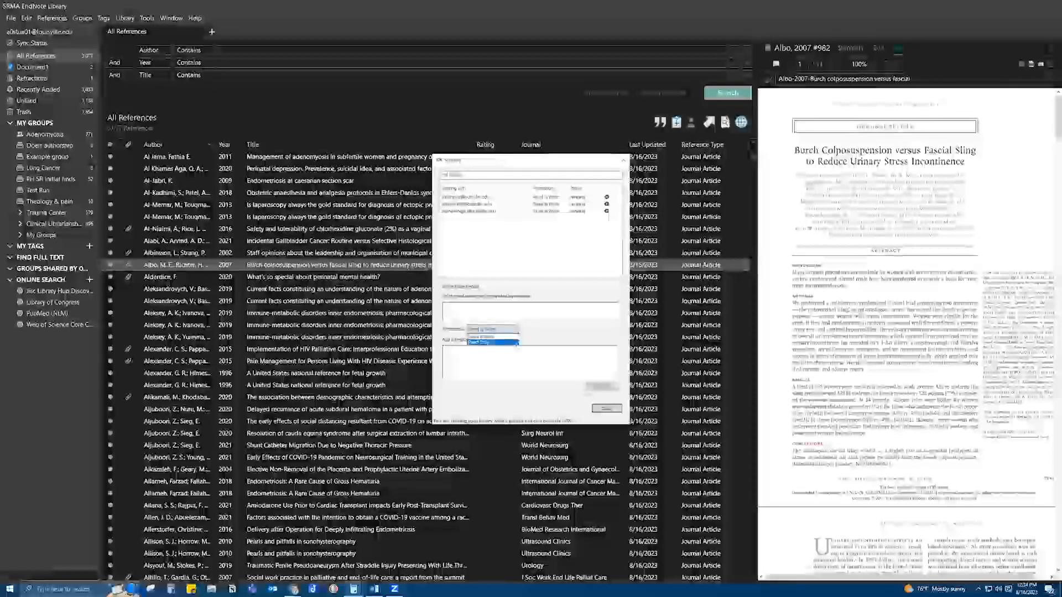
{"action": "left_click", "coordinate": [514, 343]}
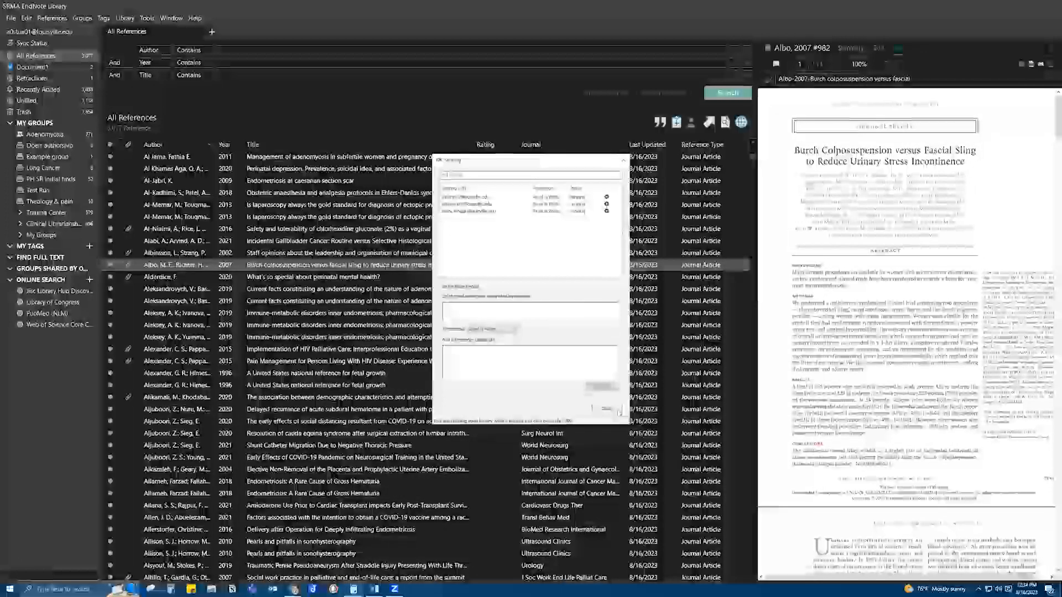
{"action": "left_click", "coordinate": [619, 412]}
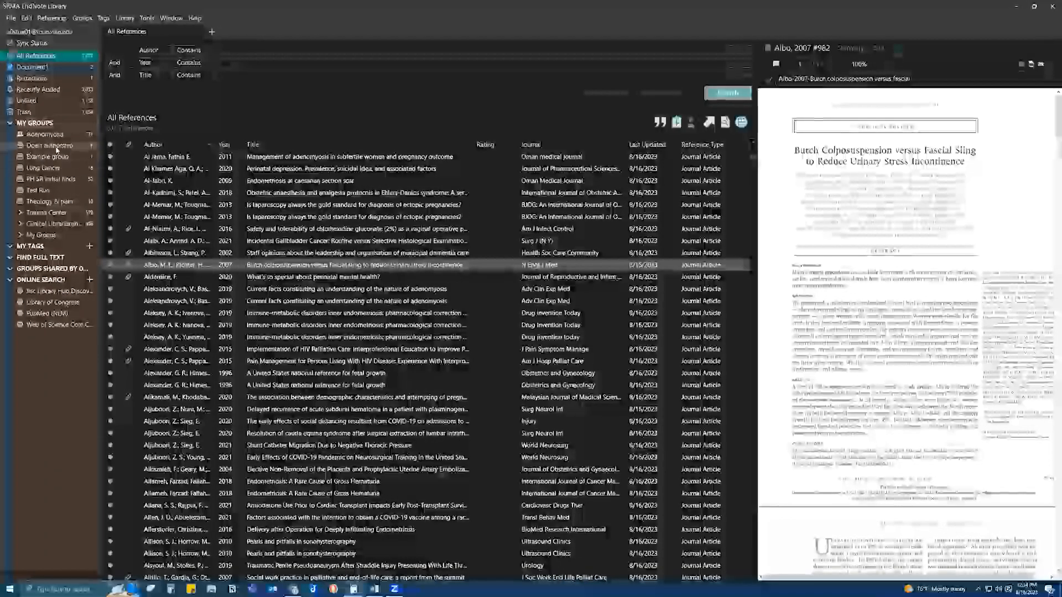
Show the Trauma Center group set's references and options, and look at the sharing settings with it selected.
{"action": "right_click", "coordinate": [65, 215]}
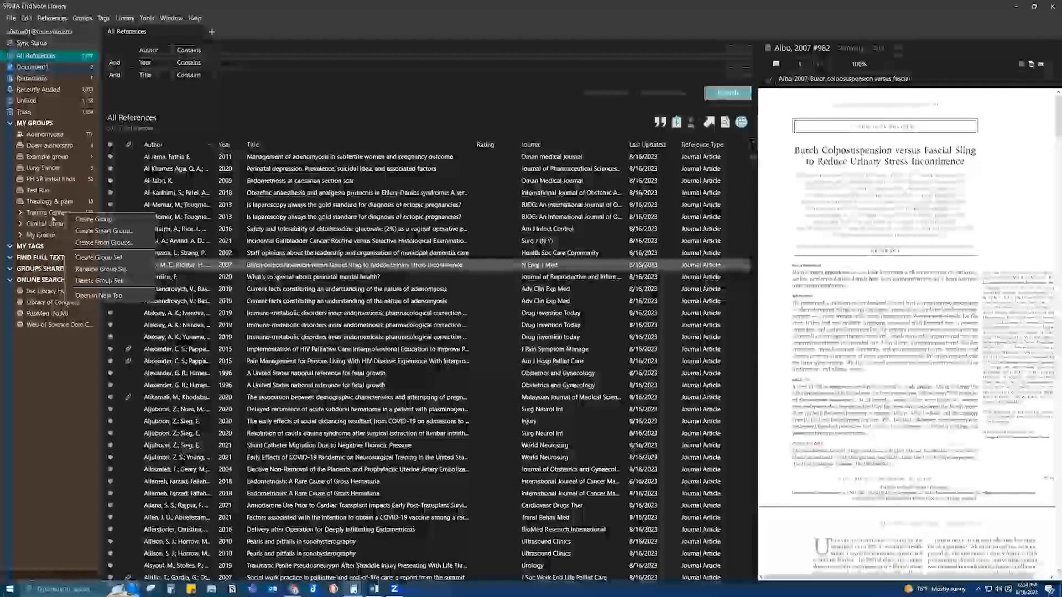
{"action": "left_click", "coordinate": [56, 213]}
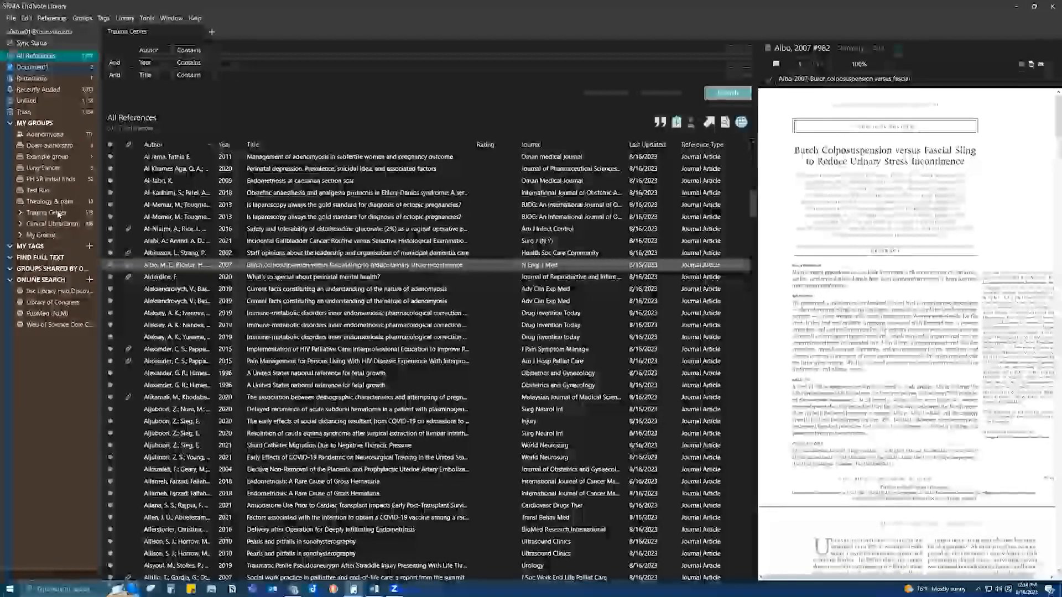
{"action": "left_click", "coordinate": [57, 214]}
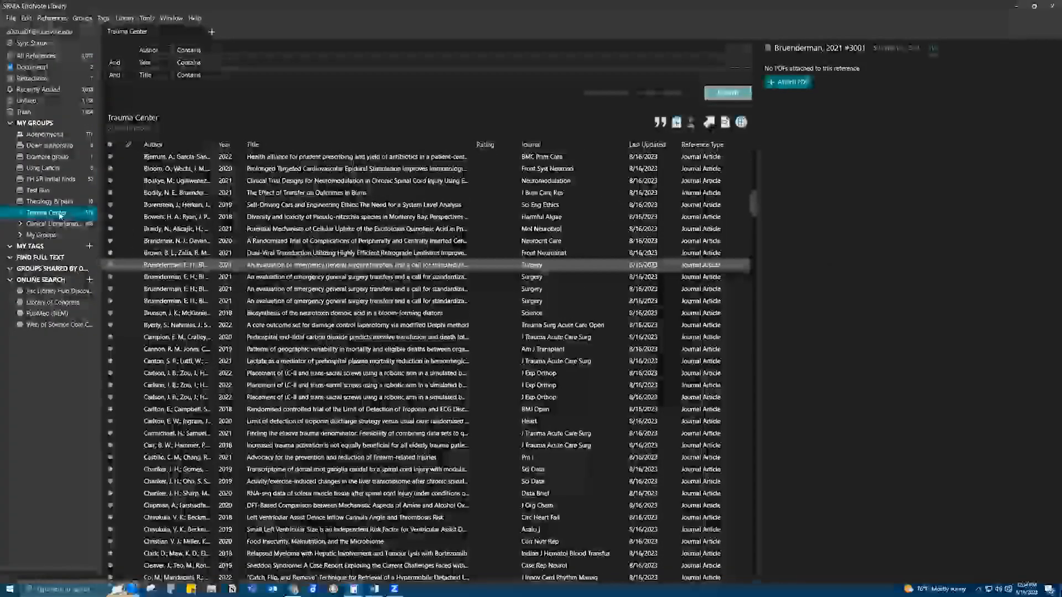
{"action": "left_click", "coordinate": [10, 19]}
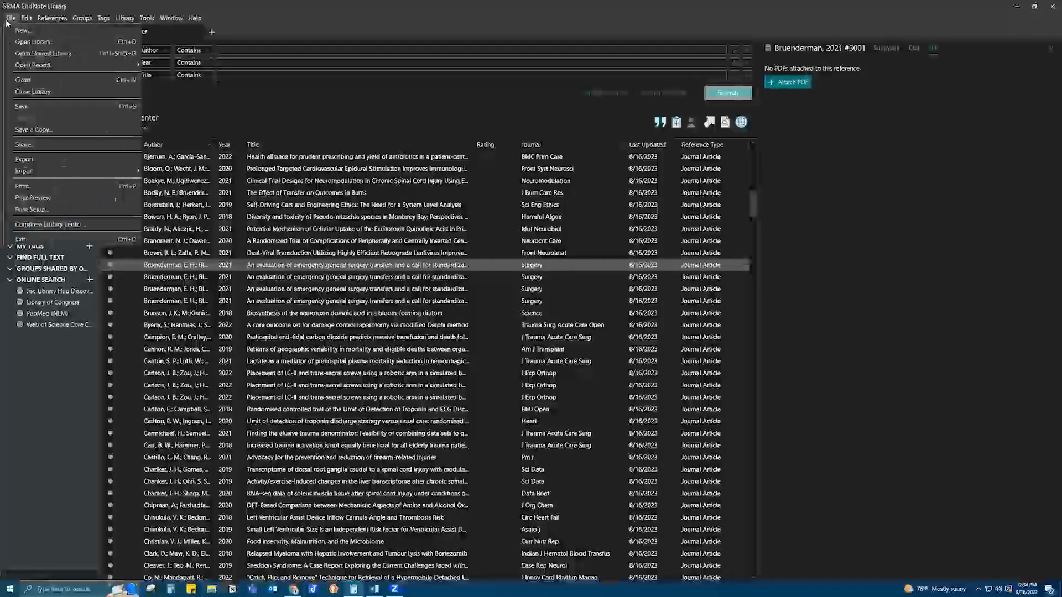
{"action": "left_click", "coordinate": [95, 145]}
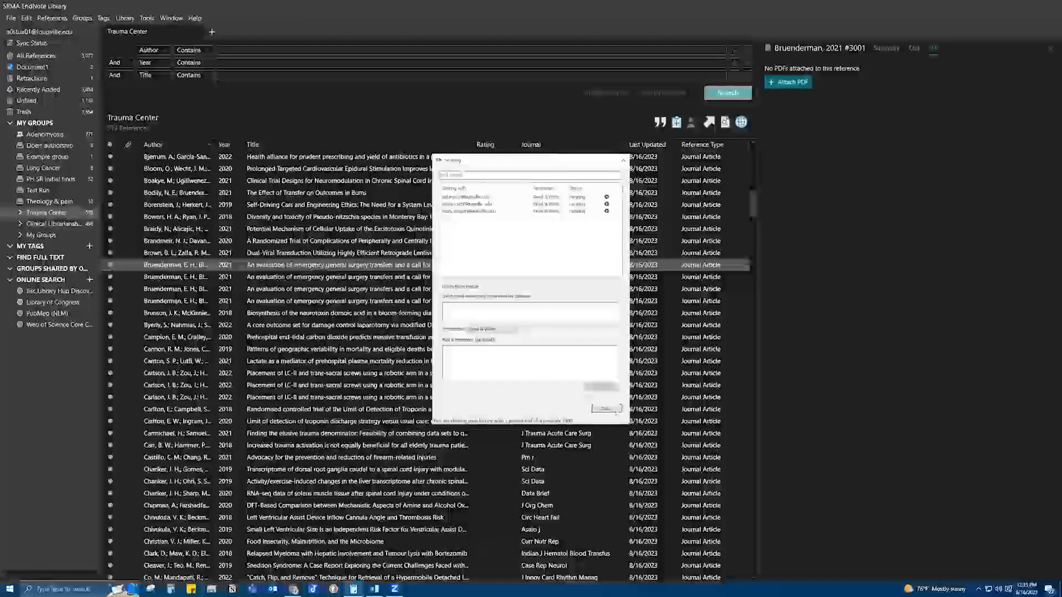
{"action": "left_click", "coordinate": [614, 411]}
Review the Trauma Center group set's options and the library sharing settings again, and switch back to the August EndNote Library.
{"action": "right_click", "coordinate": [73, 215]}
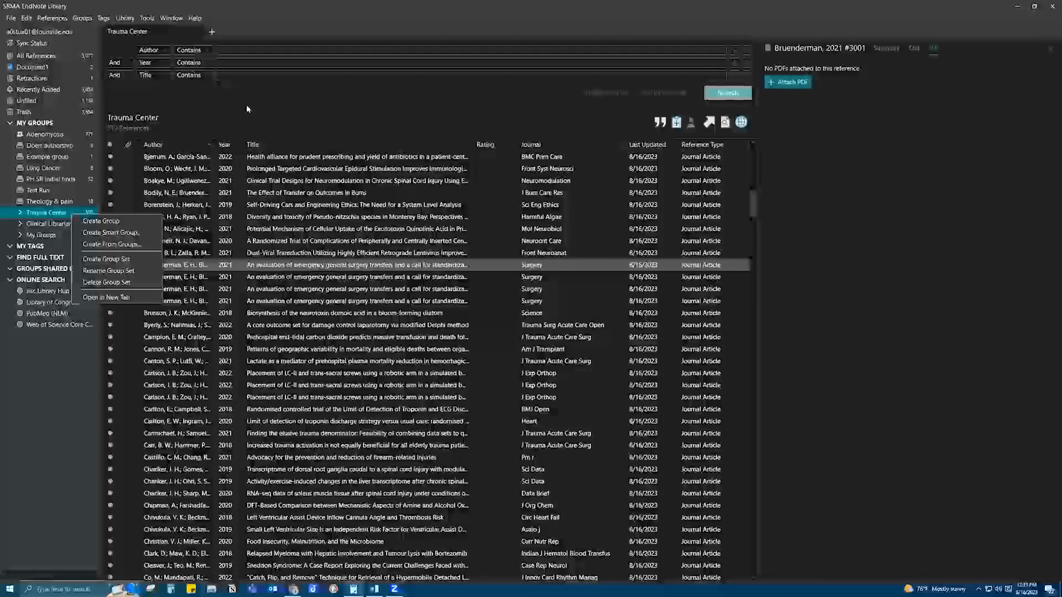
{"action": "left_click", "coordinate": [7, 19]}
{"action": "left_click", "coordinate": [7, 18]}
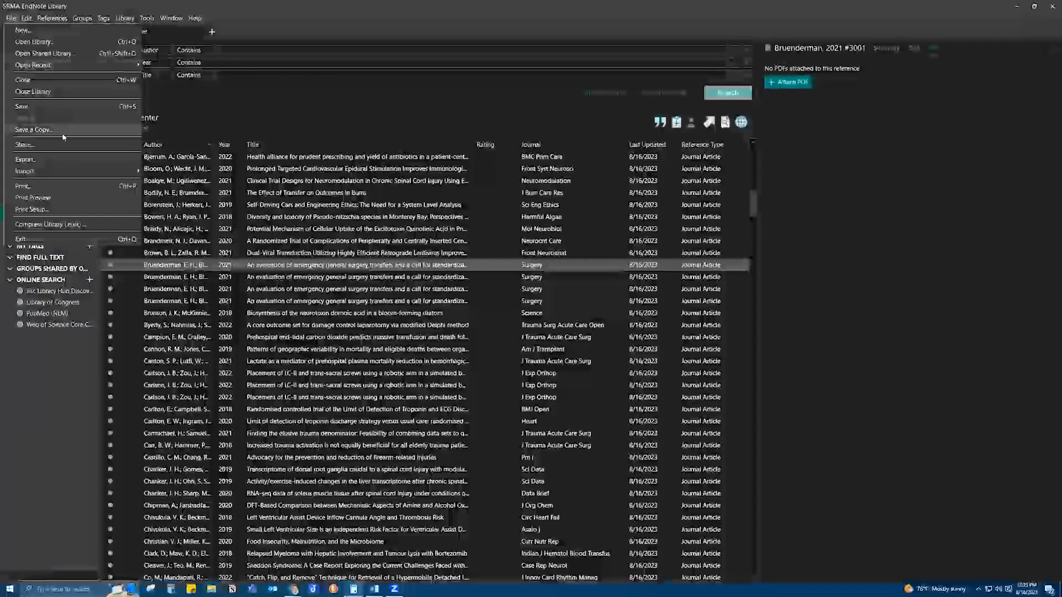
{"action": "left_click", "coordinate": [63, 144]}
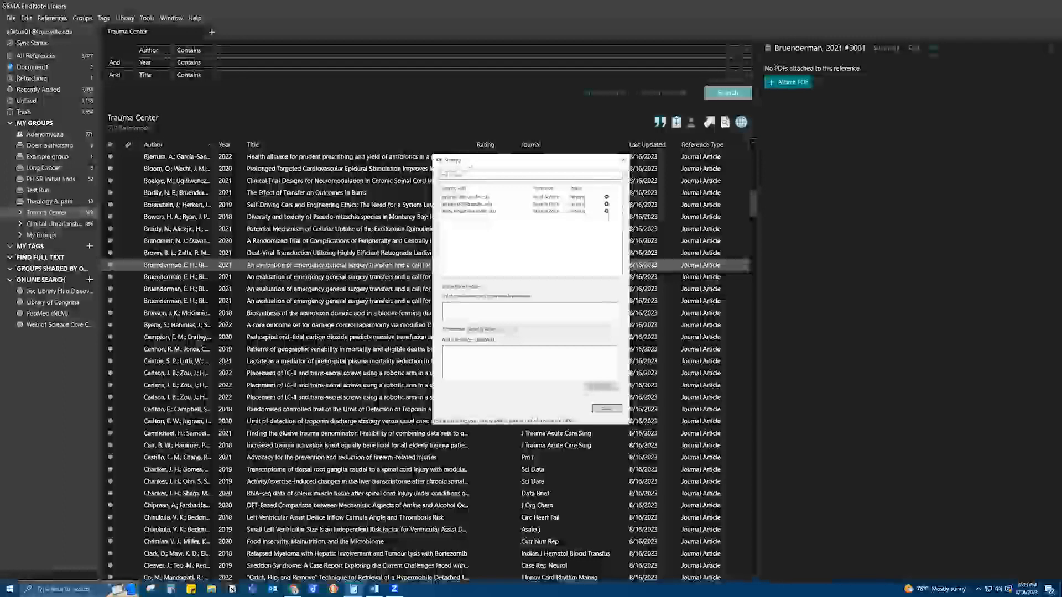
{"action": "left_click_drag", "start_coordinate": [453, 162], "coordinate": [437, 160]}
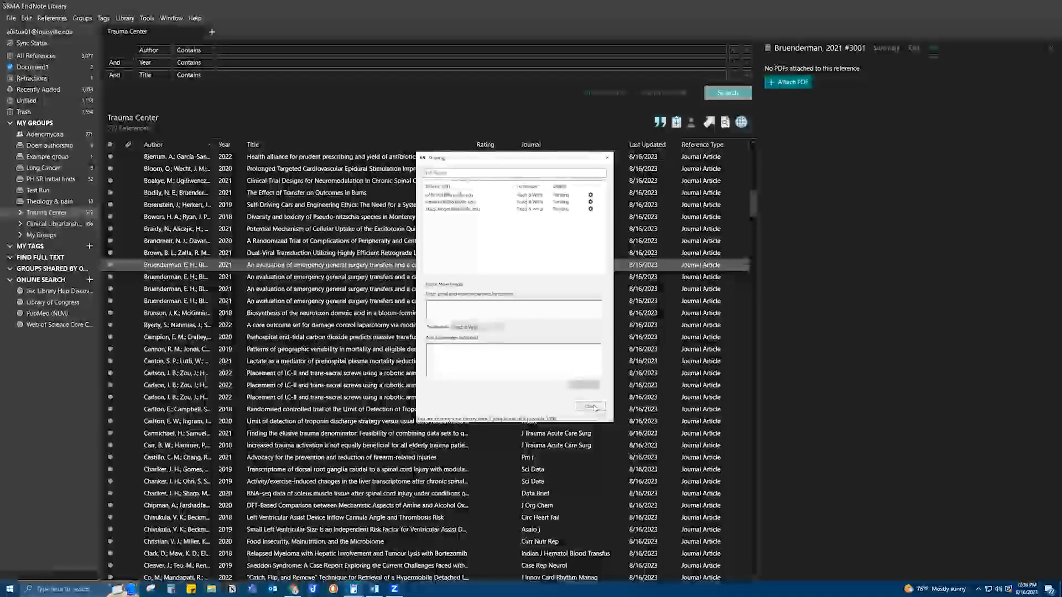
{"action": "left_click", "coordinate": [594, 408]}
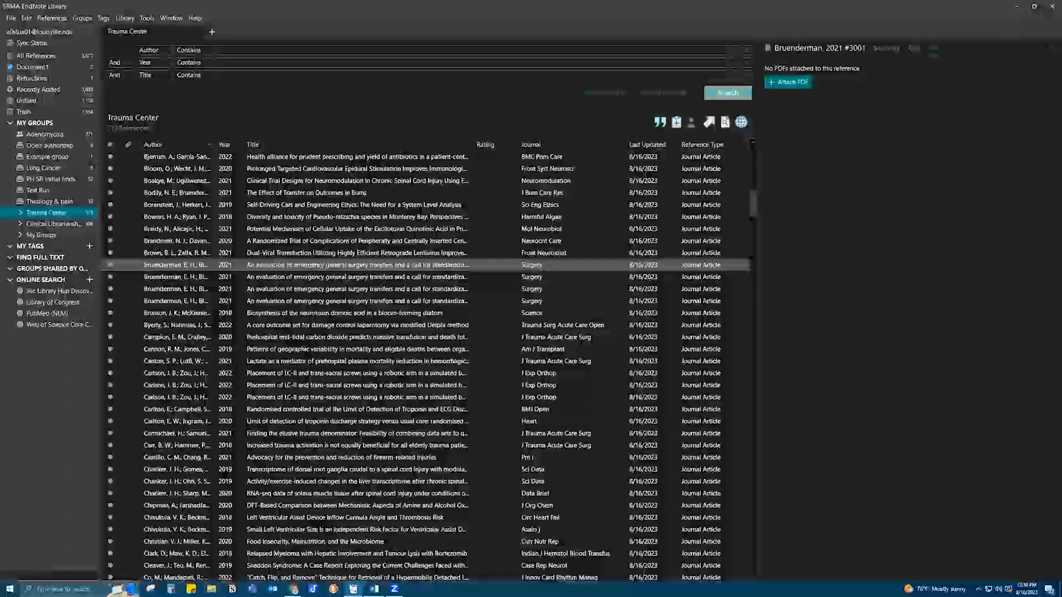
{"action": "mouse_move", "coordinate": [354, 588]}
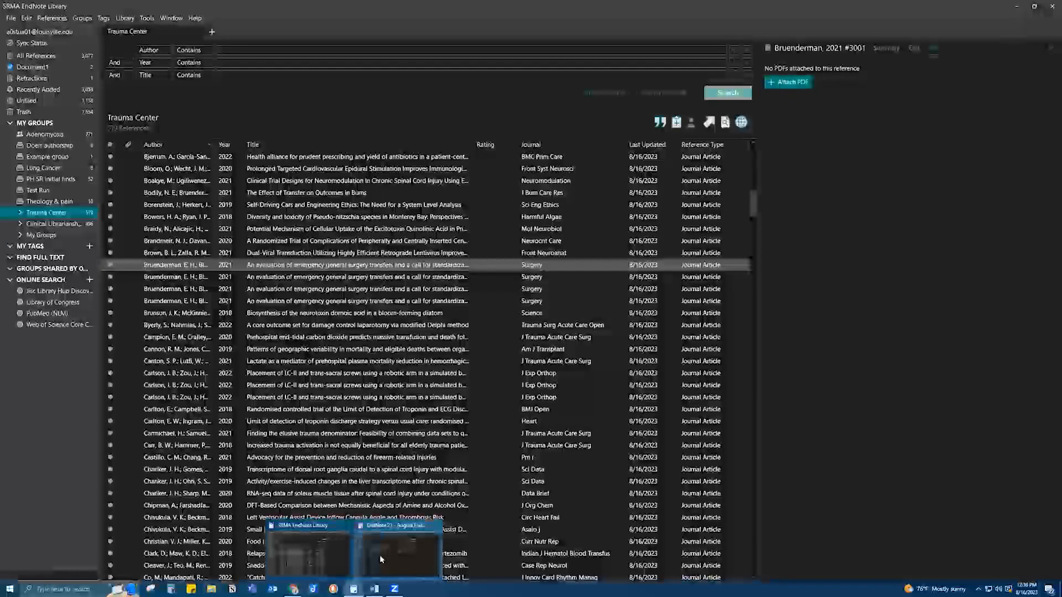
{"action": "left_click", "coordinate": [380, 555]}
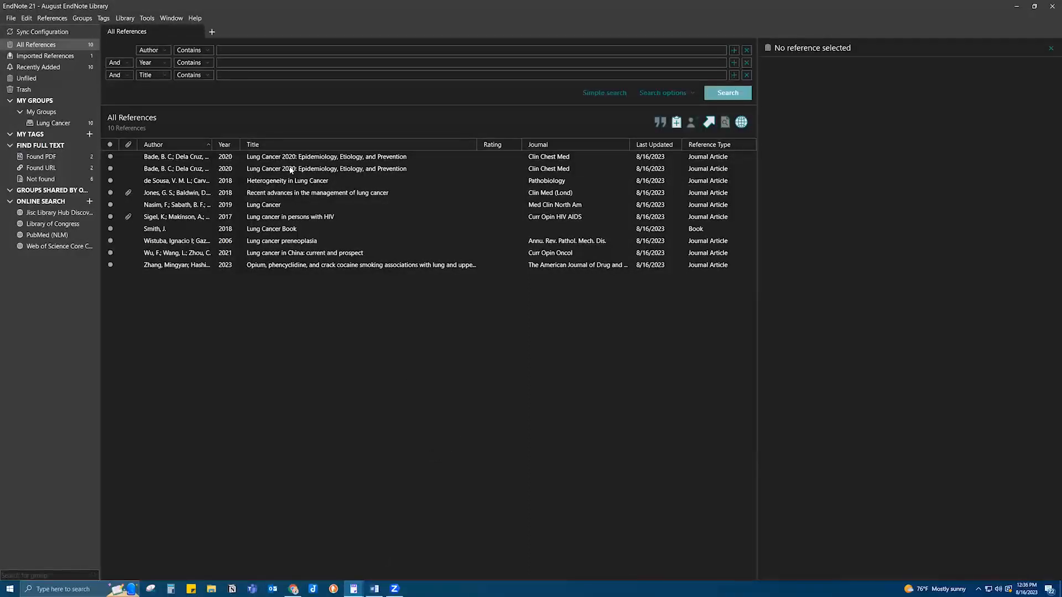
Find the library's duplicate references, keep the first "Lung Cancer 2020: Epidemiology, Etiology, and Prevention" record, and check the discarded copy in the Trash.
{"action": "left_click", "coordinate": [147, 18]}
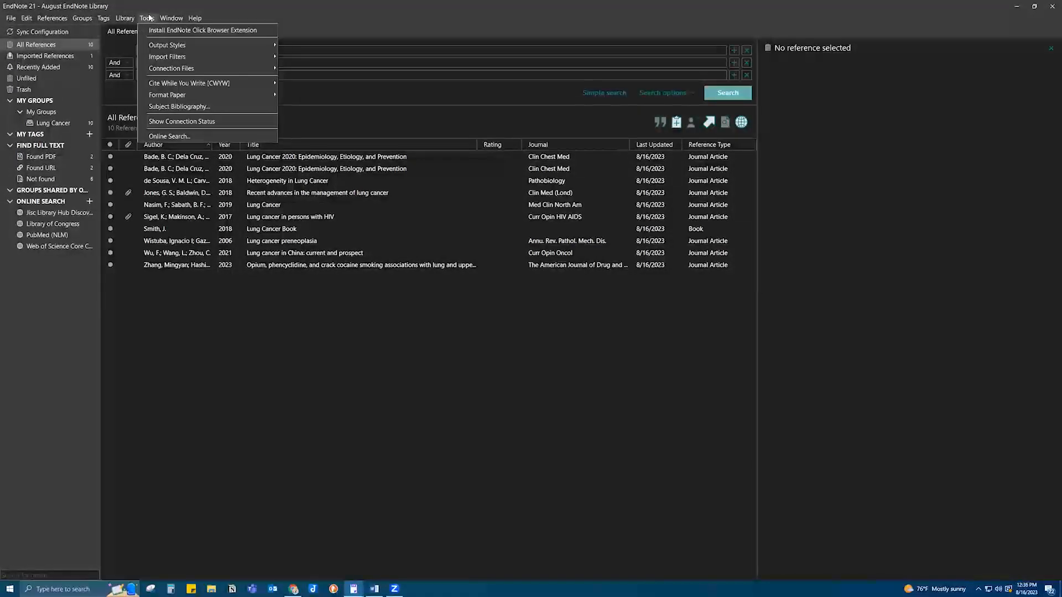
{"action": "left_click", "coordinate": [126, 18]}
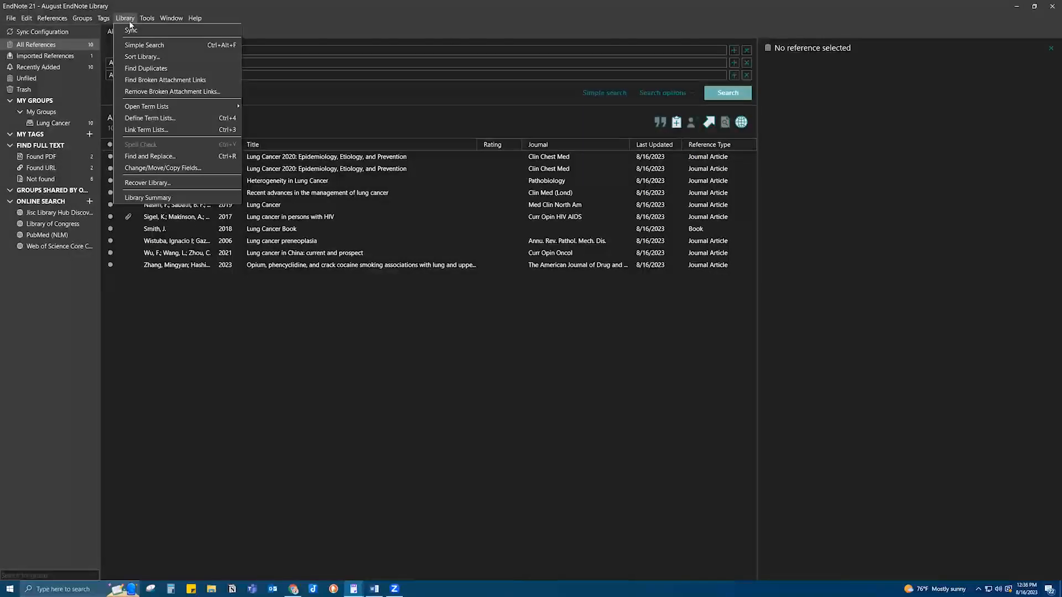
{"action": "left_click", "coordinate": [138, 71]}
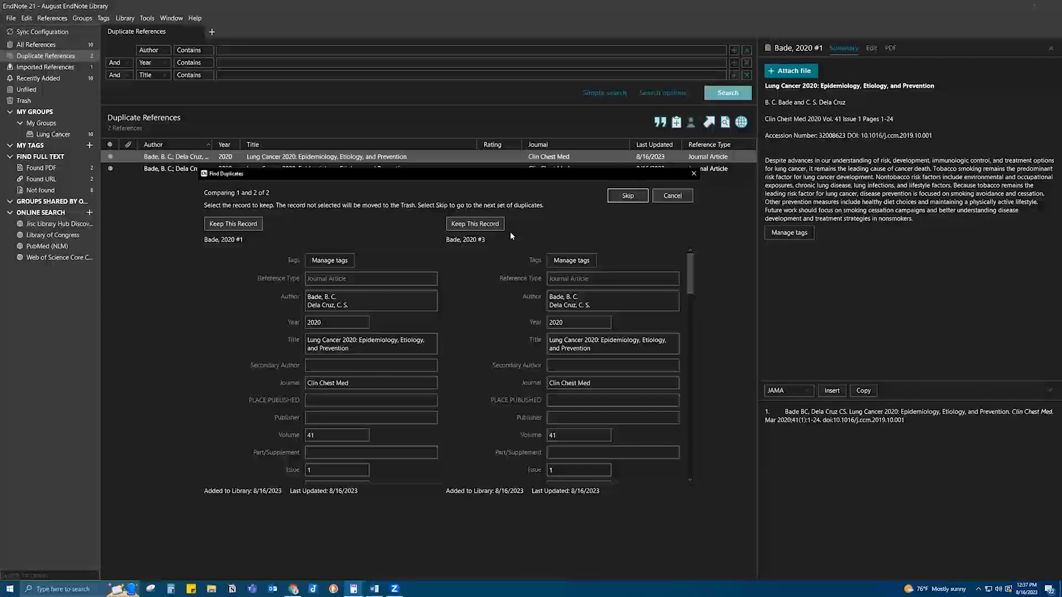
{"action": "left_click", "coordinate": [233, 223]}
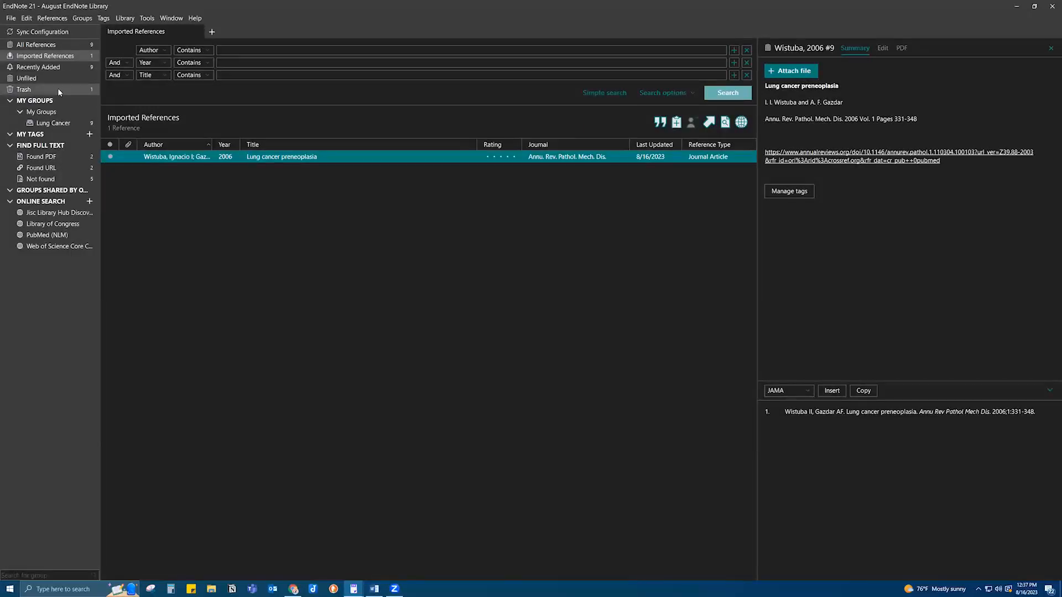
{"action": "left_click", "coordinate": [59, 89]}
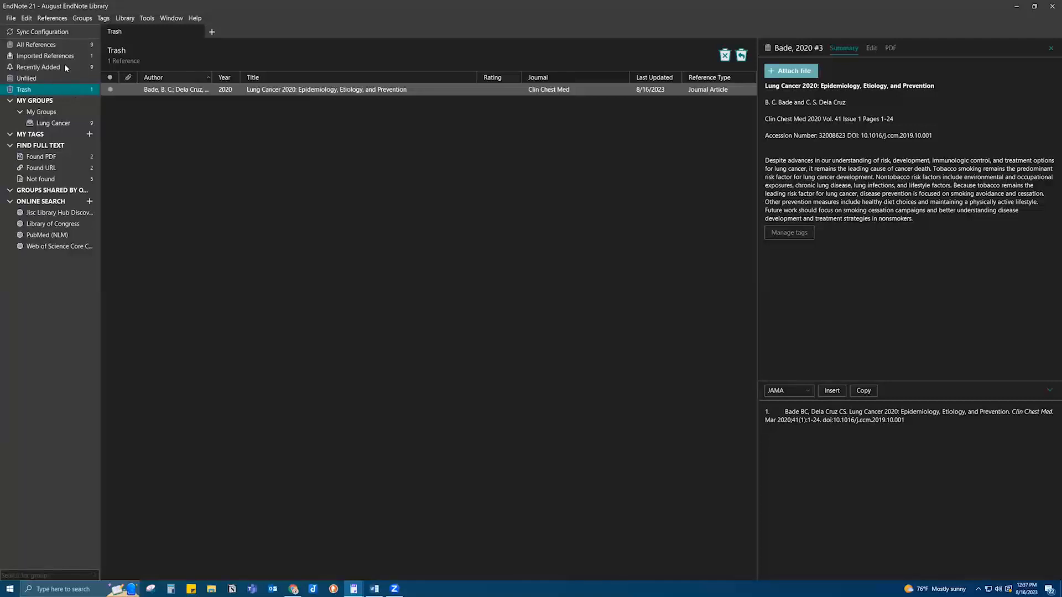
{"action": "left_click", "coordinate": [43, 46]}
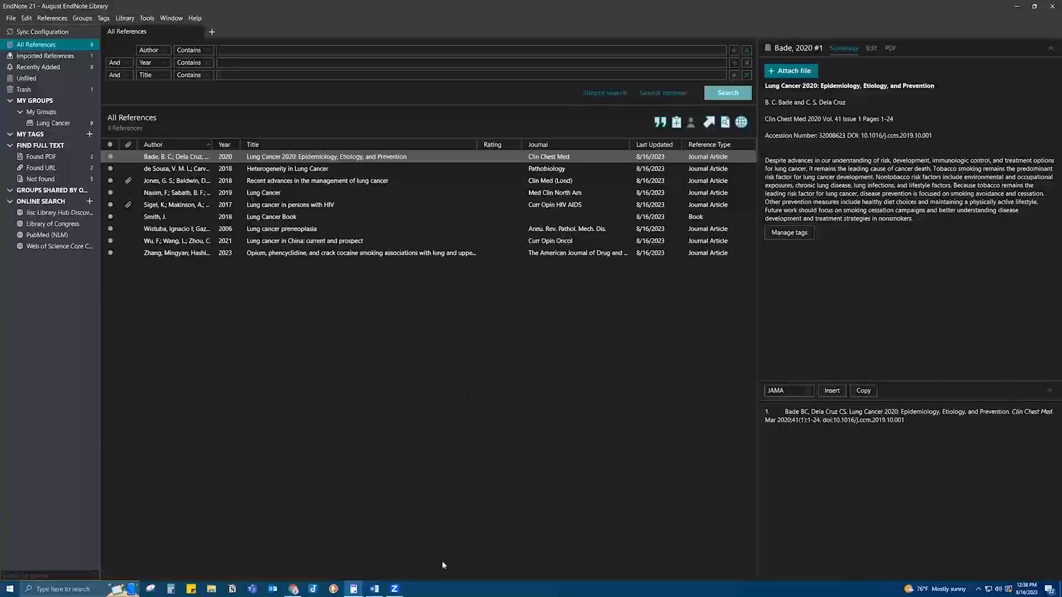
Minimize the open EndNote libraries, switch to the blank Word document, and show its EndNote 21 citation tools.
{"action": "left_click", "coordinate": [1020, 5]}
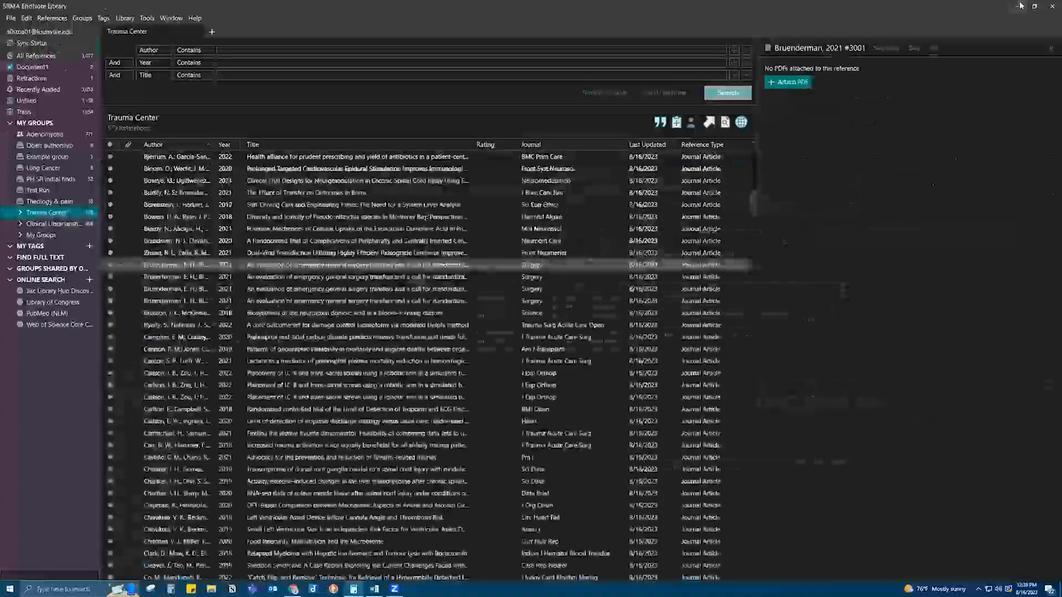
{"action": "left_click", "coordinate": [1021, 5]}
{"action": "left_click", "coordinate": [1014, 6]}
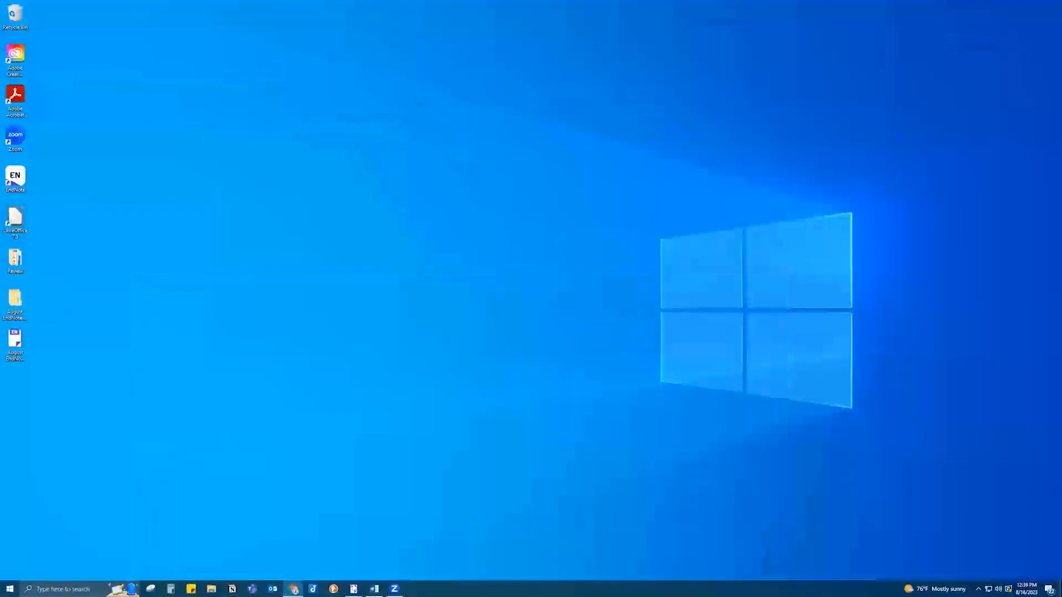
{"action": "left_click", "coordinate": [375, 589]}
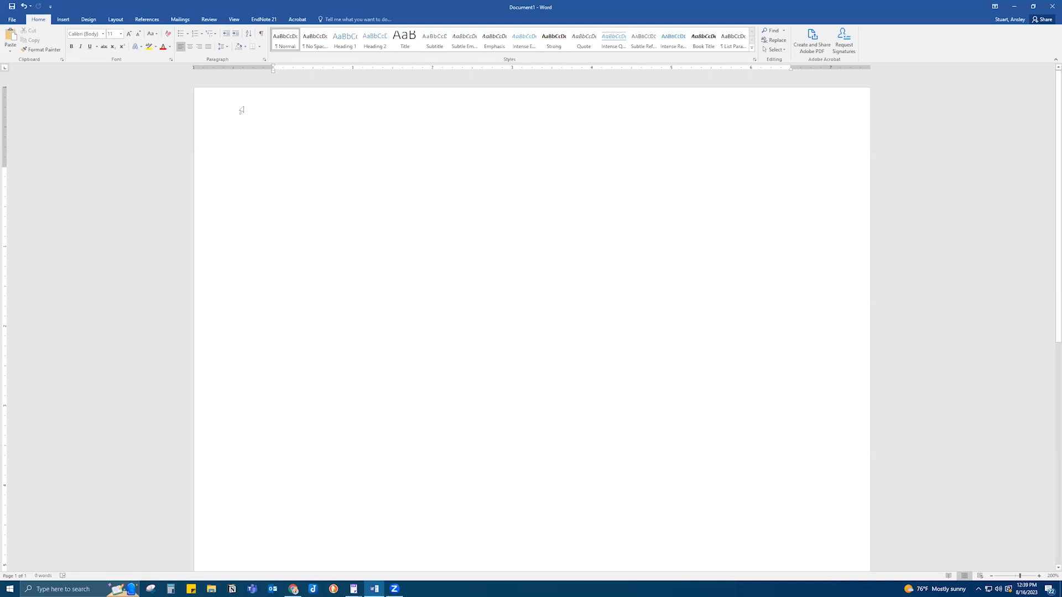
{"action": "left_click", "coordinate": [273, 20]}
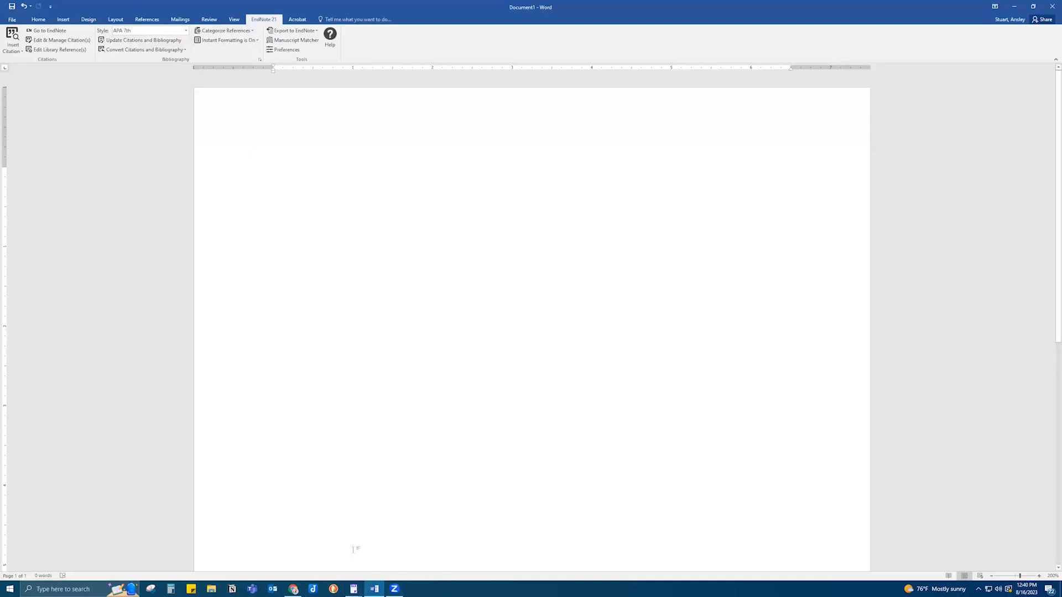
Switch to Chrome, review the bookmarked "EndNote: Google Docs CWYW" support article on installing the add-on, and return to the Word document.
{"action": "left_click", "coordinate": [293, 590]}
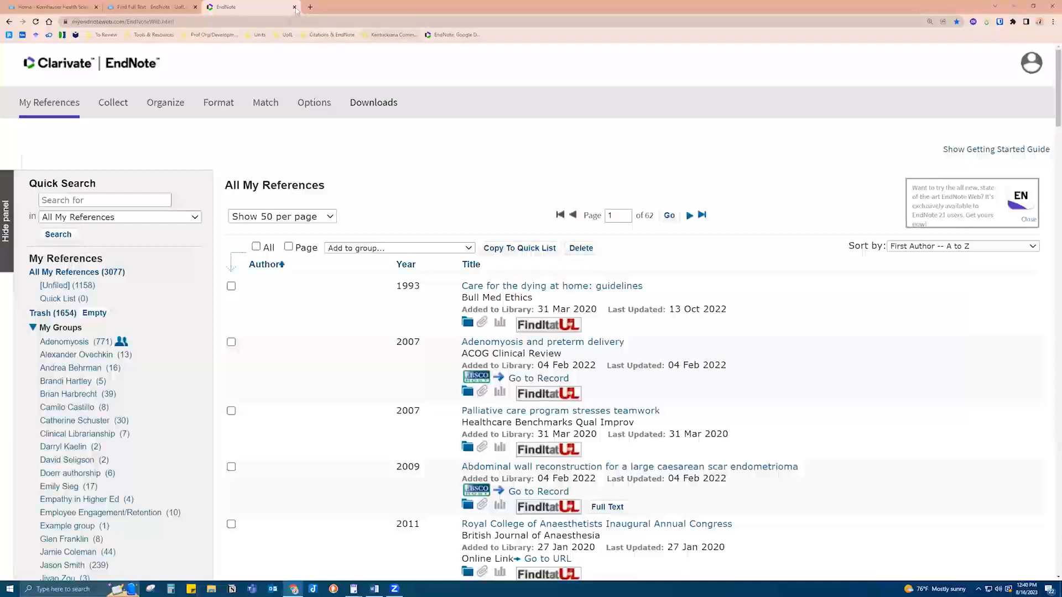
{"action": "left_click", "coordinate": [441, 35]}
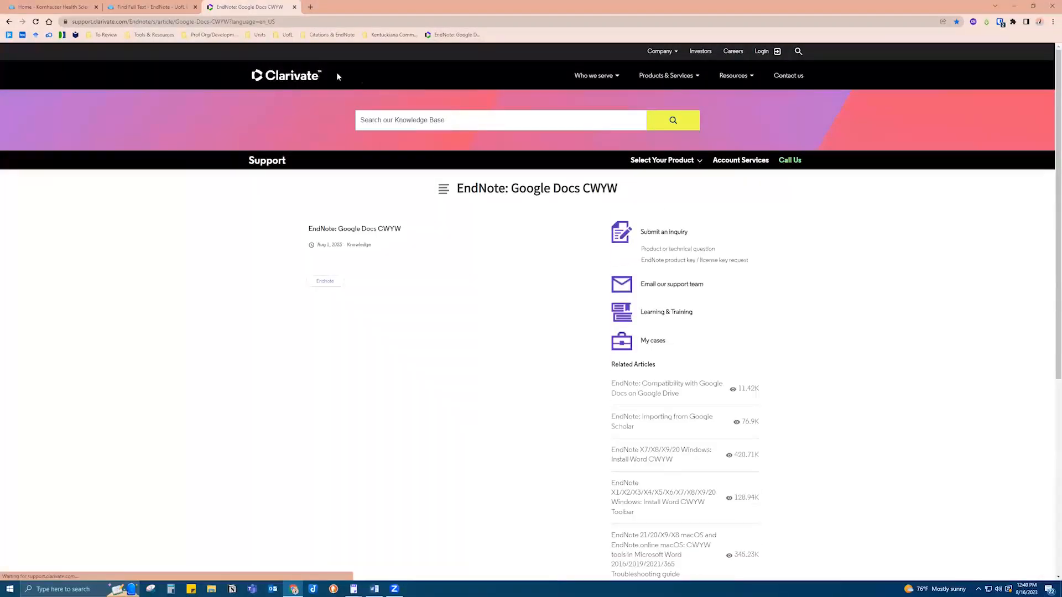
{"action": "left_click", "coordinate": [302, 19]}
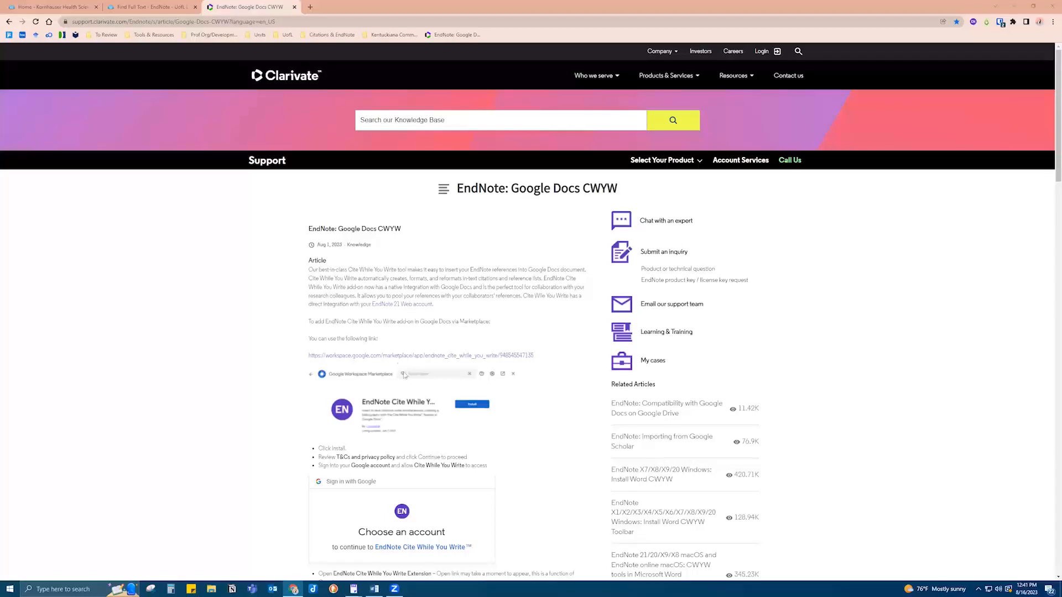
{"action": "scroll", "coordinate": [398, 357], "scroll_direction": "down", "scroll_amount": 1}
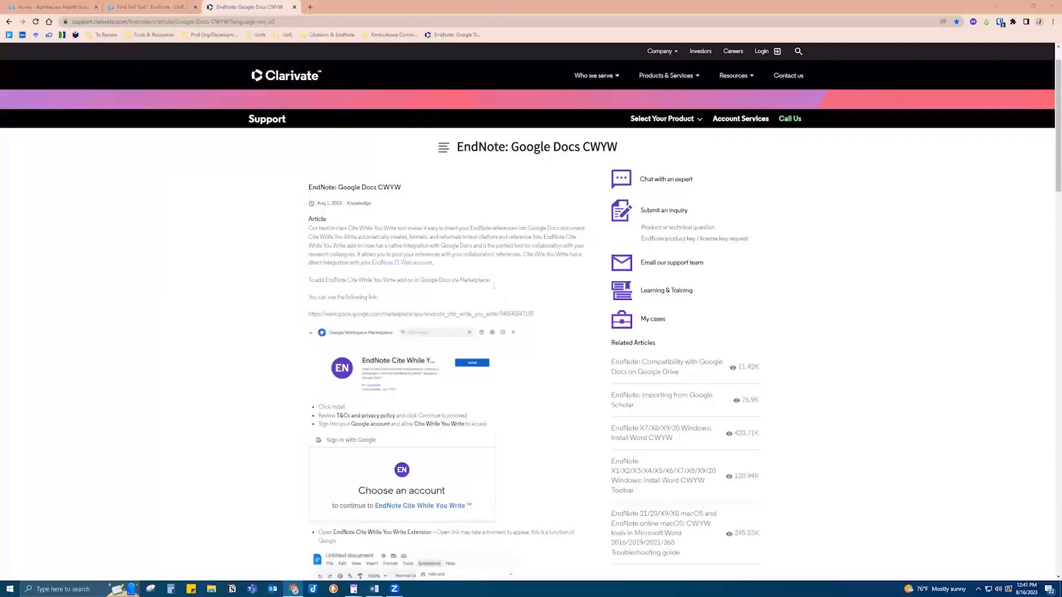
{"action": "scroll", "coordinate": [564, 400], "scroll_direction": "down", "scroll_amount": 5}
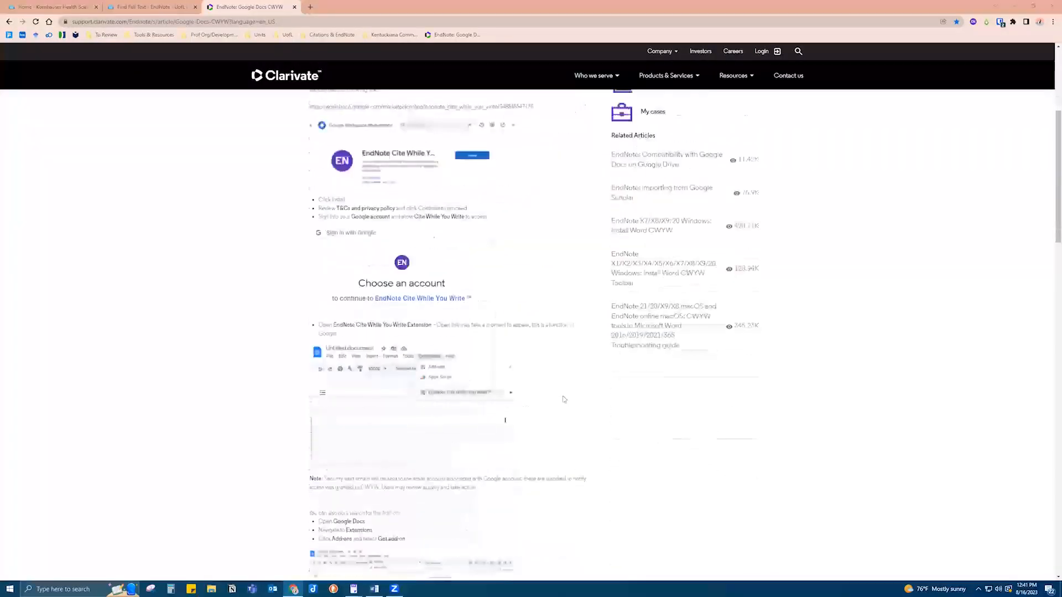
{"action": "scroll", "coordinate": [564, 399], "scroll_direction": "down", "scroll_amount": 8}
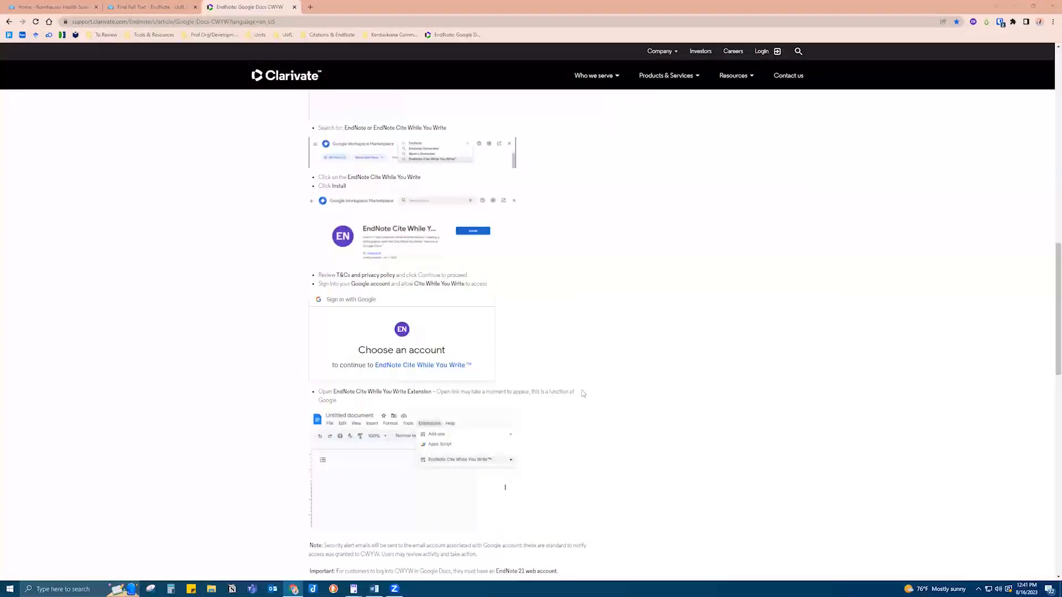
{"action": "scroll", "coordinate": [679, 354], "scroll_direction": "up", "scroll_amount": 10}
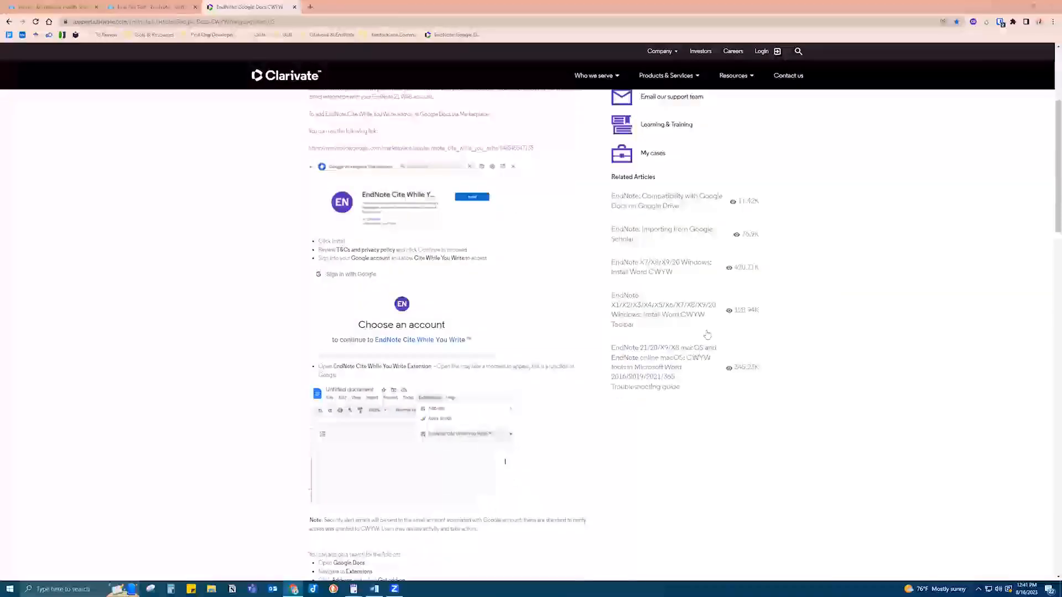
{"action": "left_click", "coordinate": [1016, 6]}
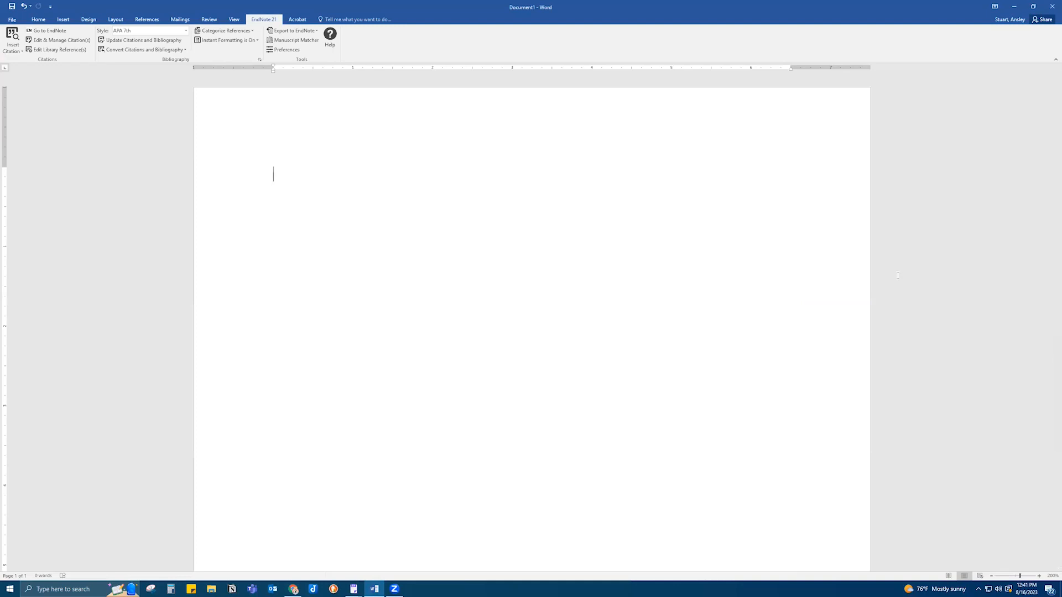
Write "The first example." in the document and search the EndNote libraries for "lung cancer" to insert a citation.
{"action": "type", "text": "The first example."}
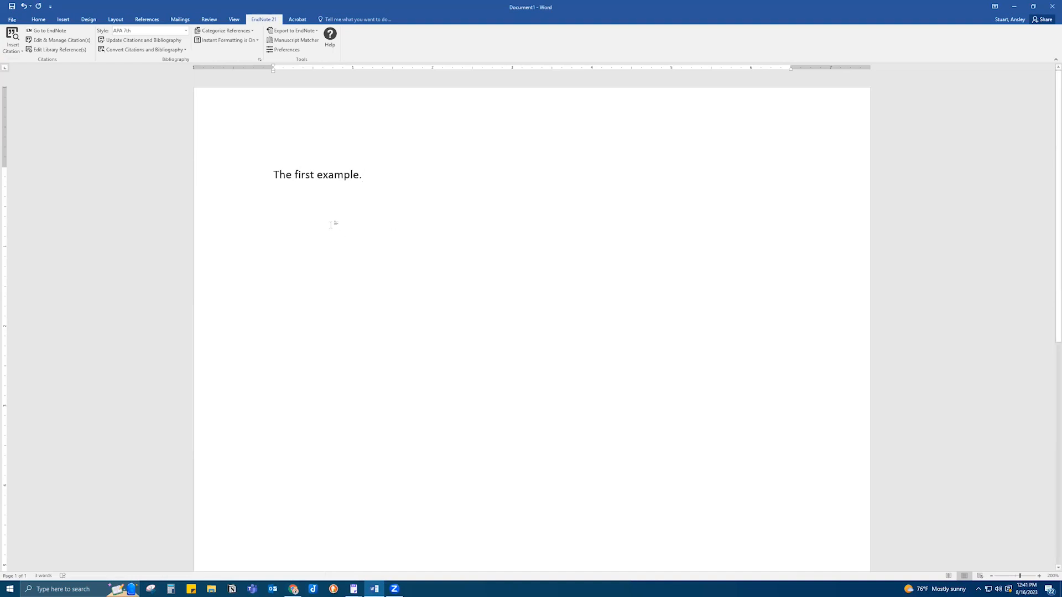
{"action": "left_click", "coordinate": [18, 54]}
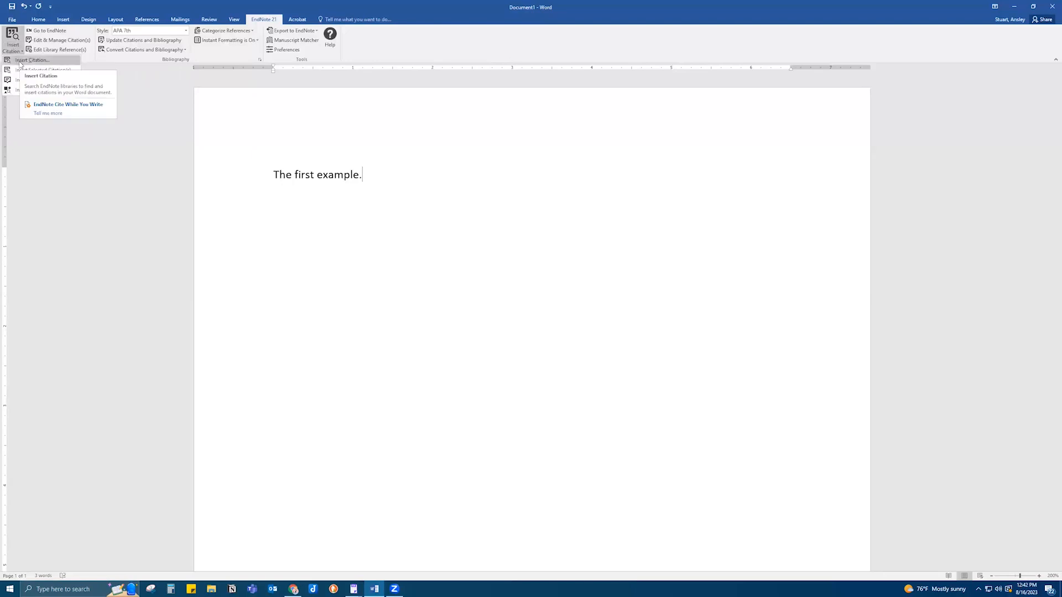
{"action": "left_click", "coordinate": [20, 61]}
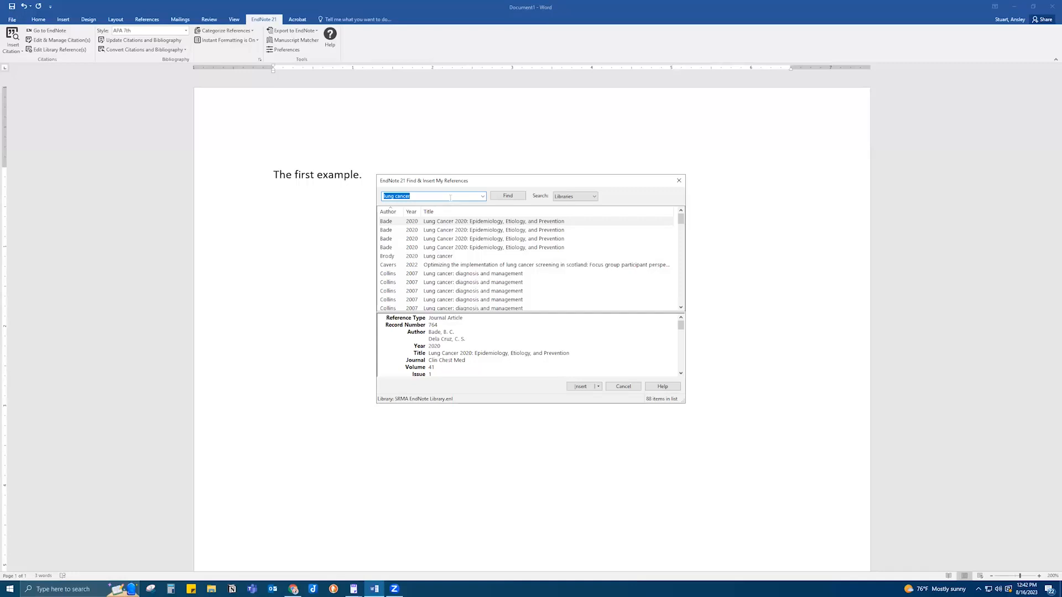
{"action": "left_click", "coordinate": [426, 196]}
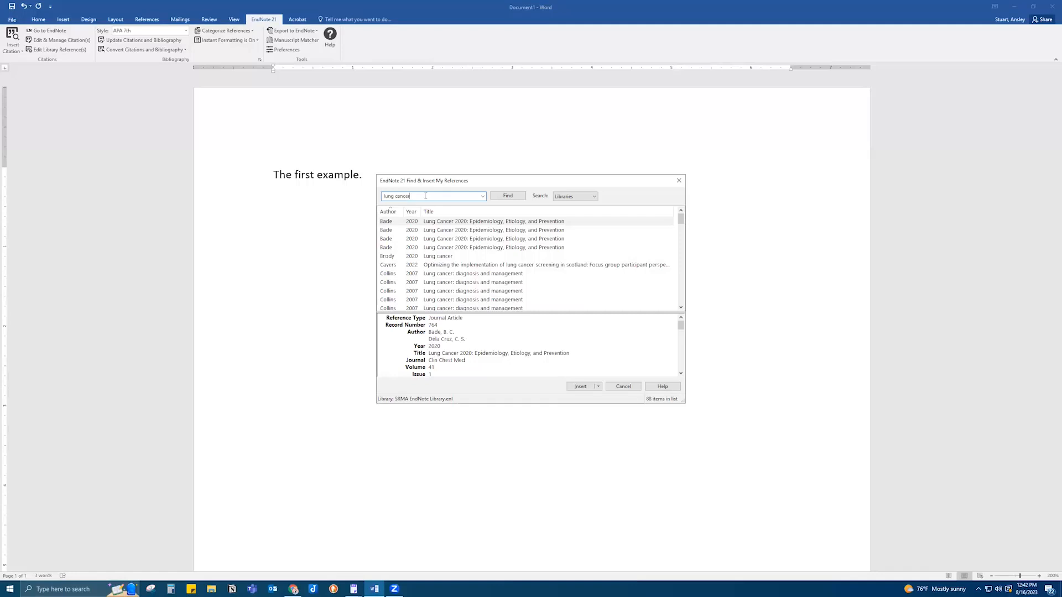
{"action": "left_click", "coordinate": [499, 198]}
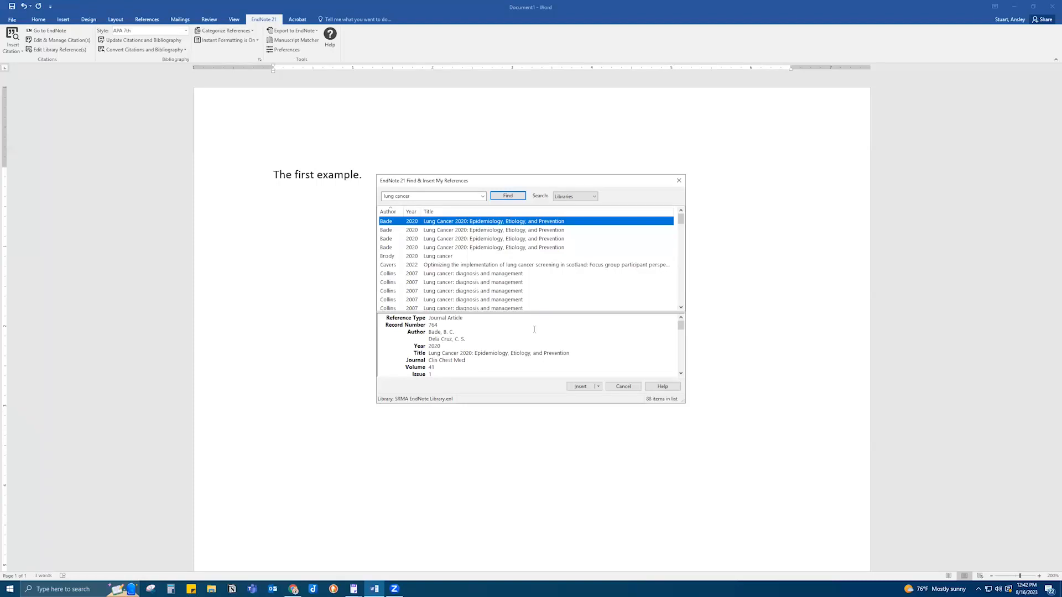
Try the "lung cancer" citation search in Shared Groups and set the search scope back to Libraries.
{"action": "left_click", "coordinate": [595, 197]}
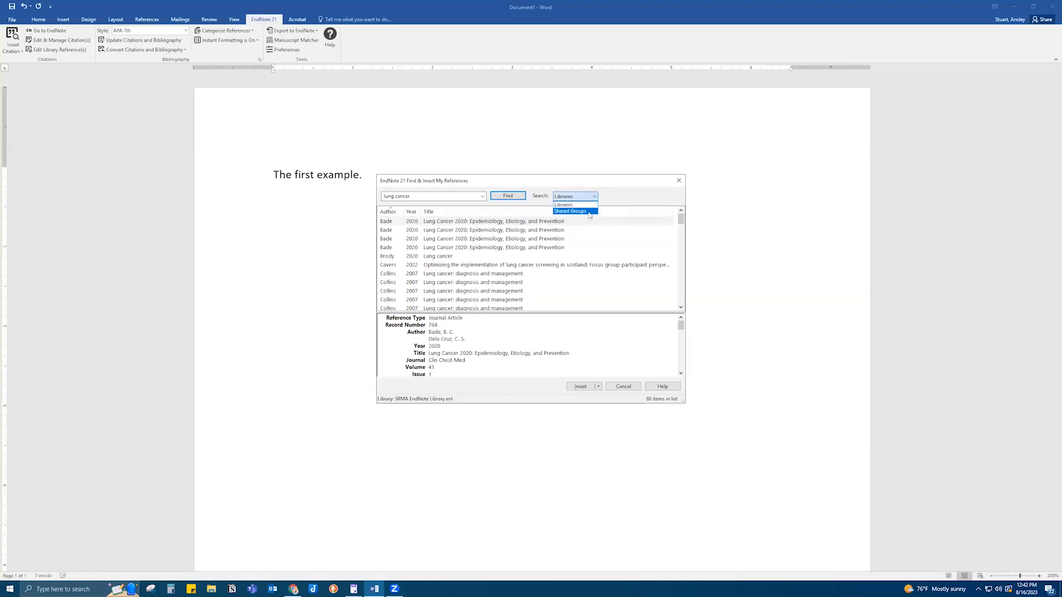
{"action": "left_click", "coordinate": [589, 213]}
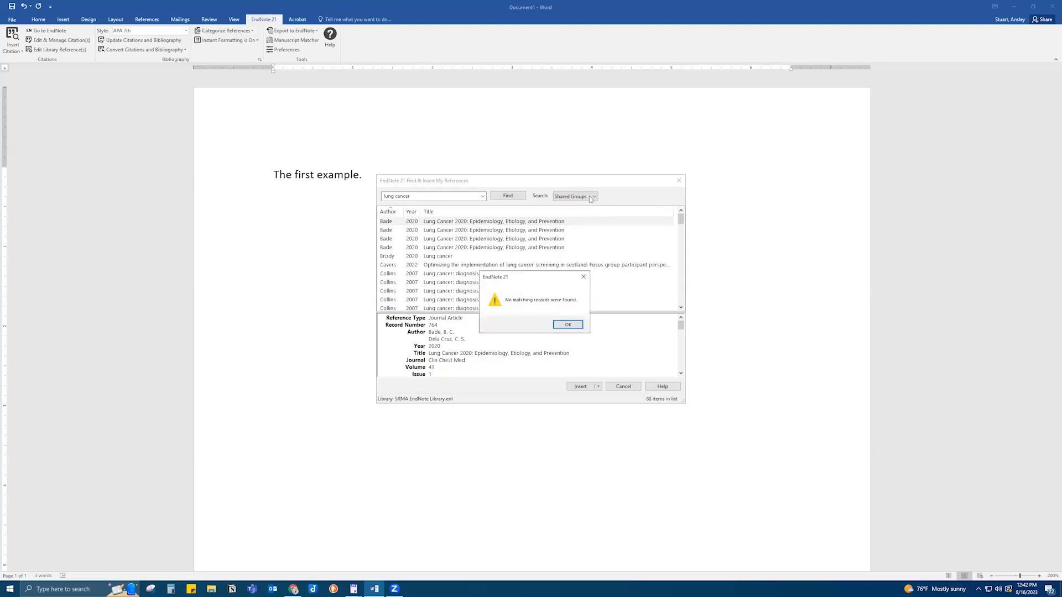
{"action": "left_click", "coordinate": [580, 326]}
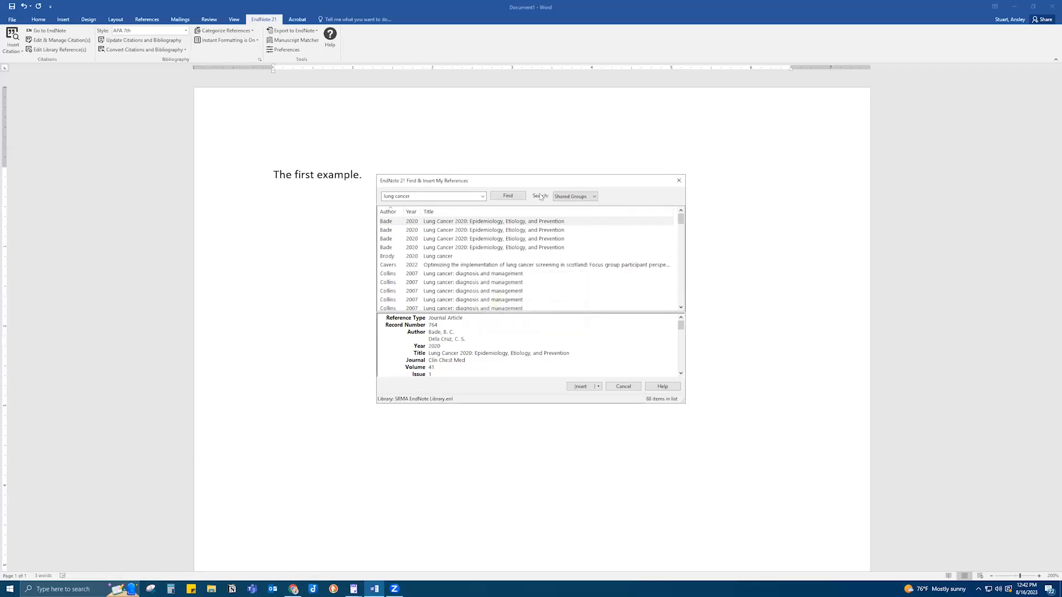
{"action": "left_click", "coordinate": [569, 197]}
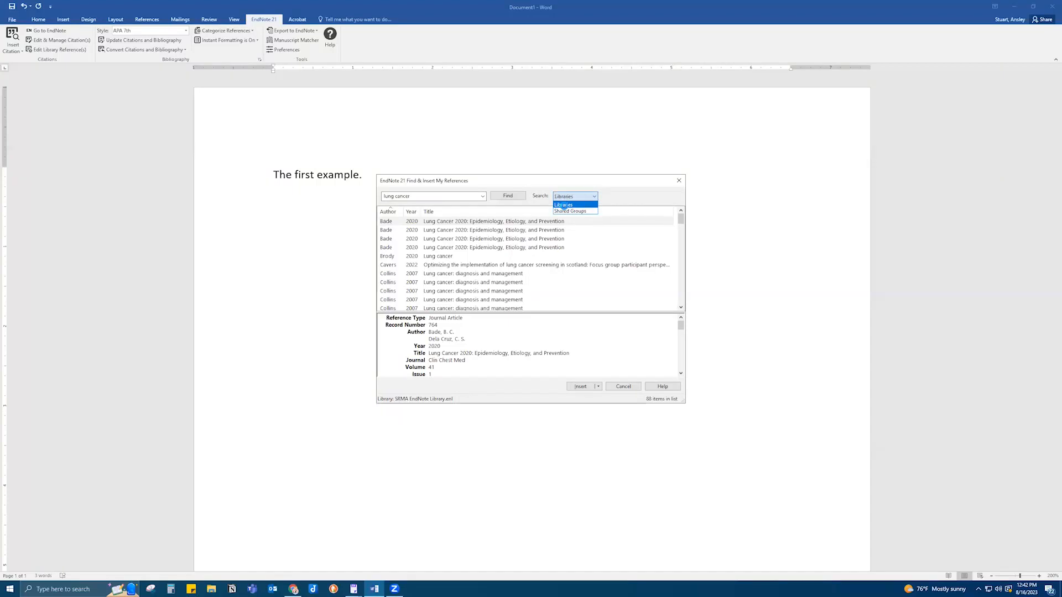
{"action": "left_click", "coordinate": [565, 205]}
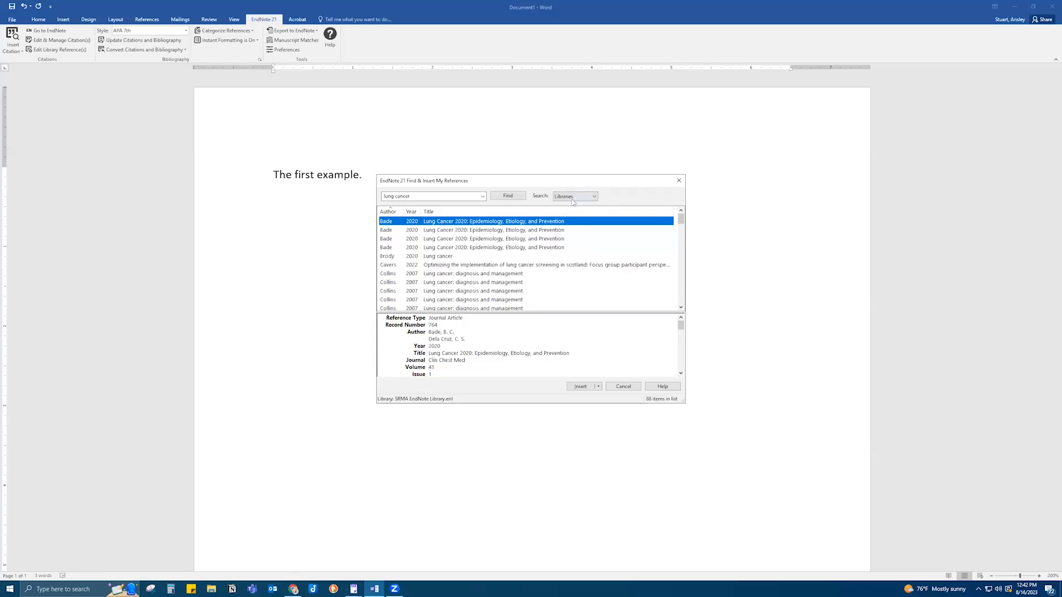
{"action": "left_click", "coordinate": [574, 197]}
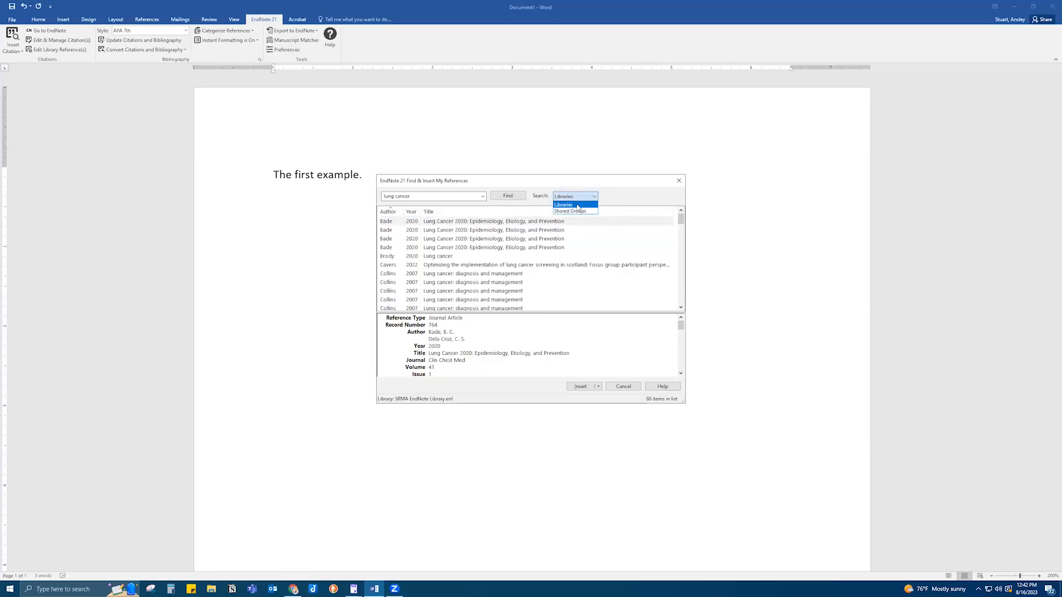
{"action": "left_click", "coordinate": [576, 205]}
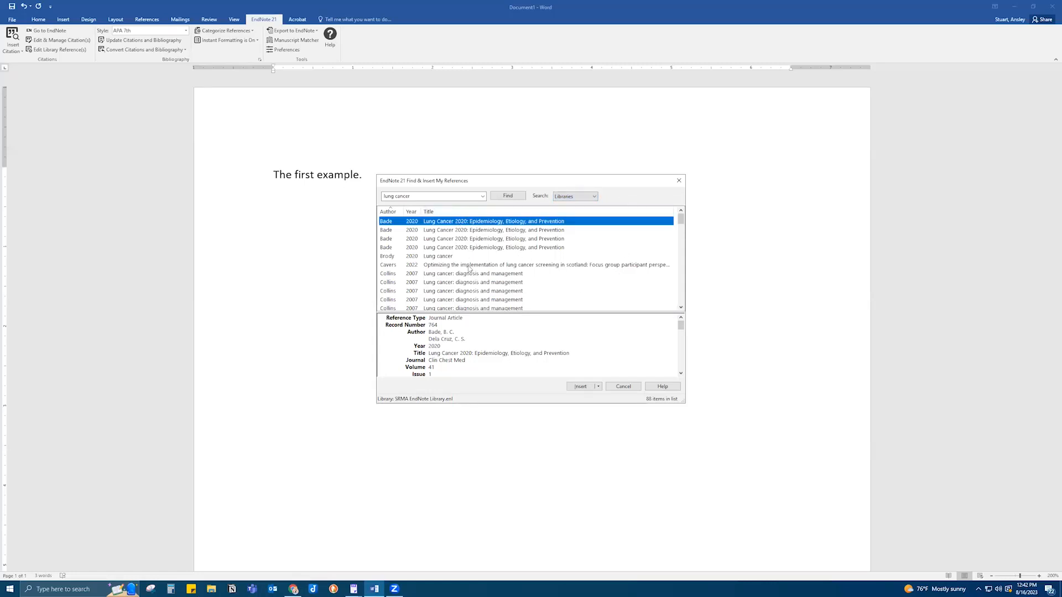
Insert the first 2007 "Lung cancer: diagnosis and management" reference as a citation, and continue the line with "The next sentence.".
{"action": "left_click", "coordinate": [481, 275]}
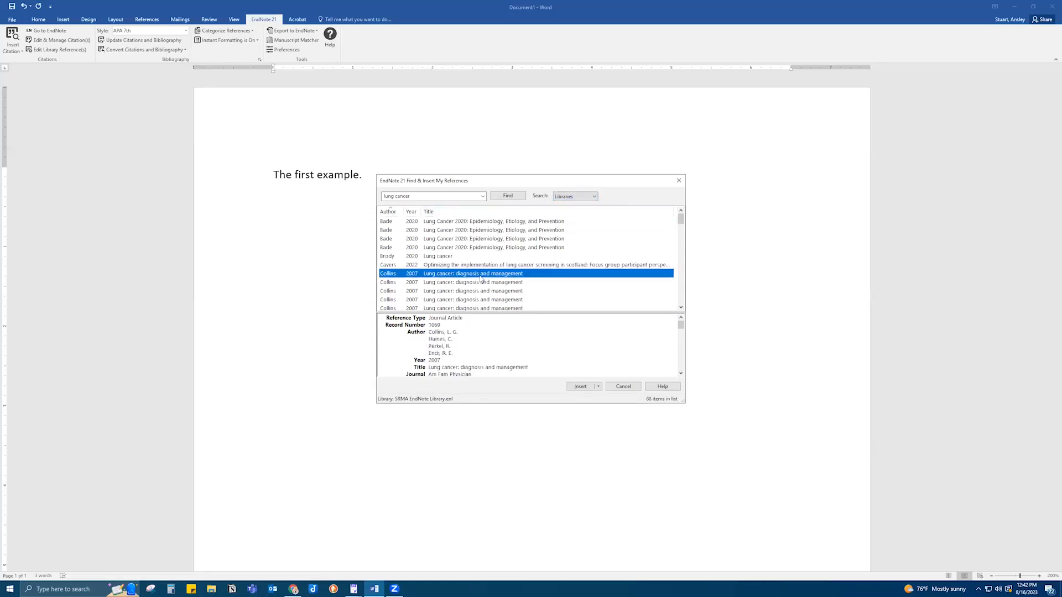
{"action": "left_click", "coordinate": [580, 387]}
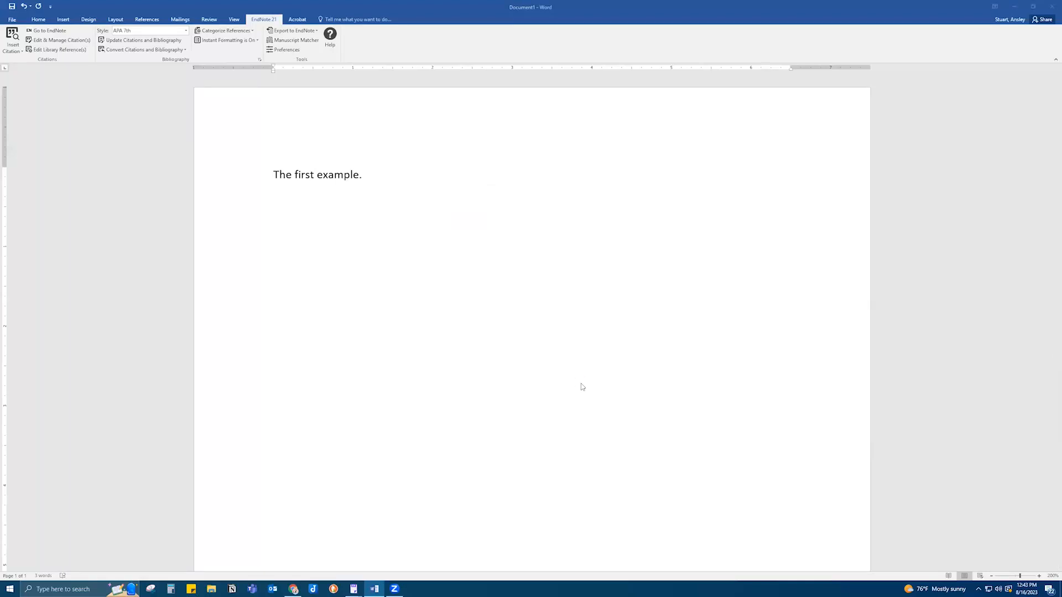
{"action": "left_click", "coordinate": [14, 50]}
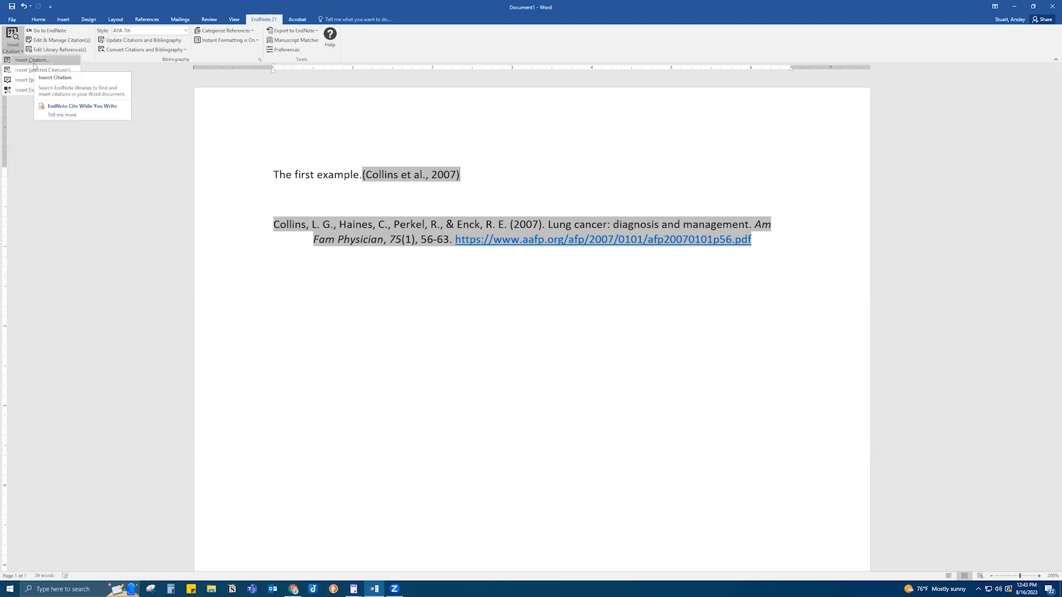
{"action": "left_click", "coordinate": [490, 175]}
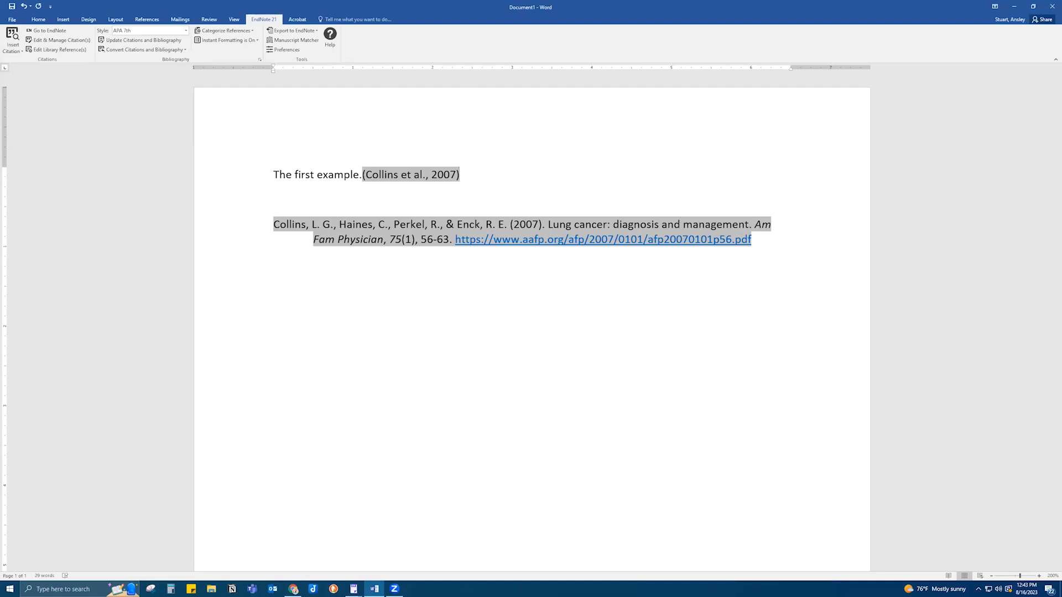
{"action": "type", "text": "The next sentence."}
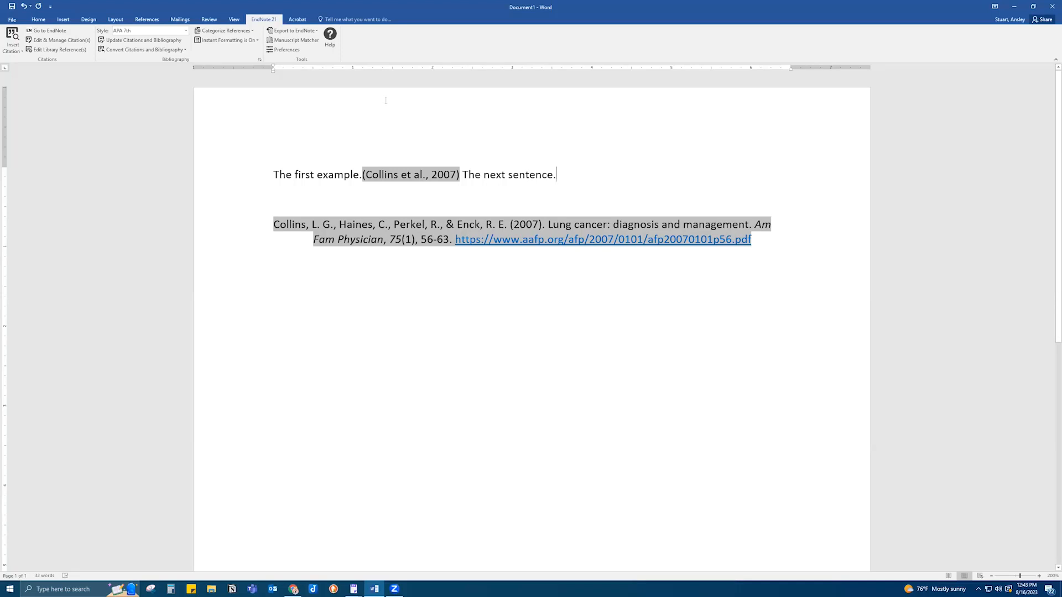
Insert the reference selected in EndNote as a citation after "The next sentence.", check that reference in the Trauma Center group, and return to Word.
{"action": "left_click", "coordinate": [22, 52]}
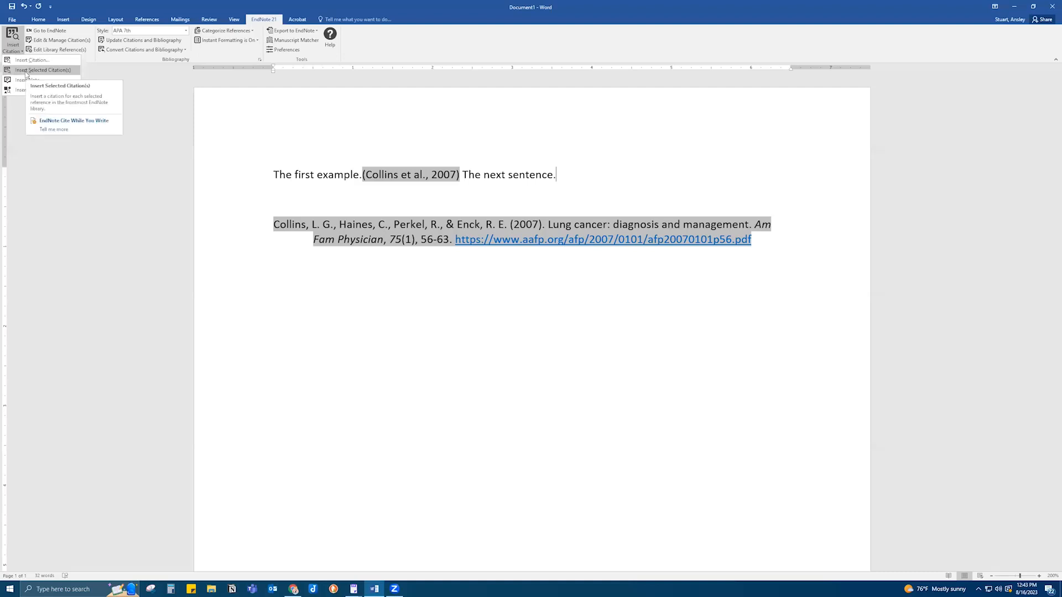
{"action": "left_click", "coordinate": [26, 74]}
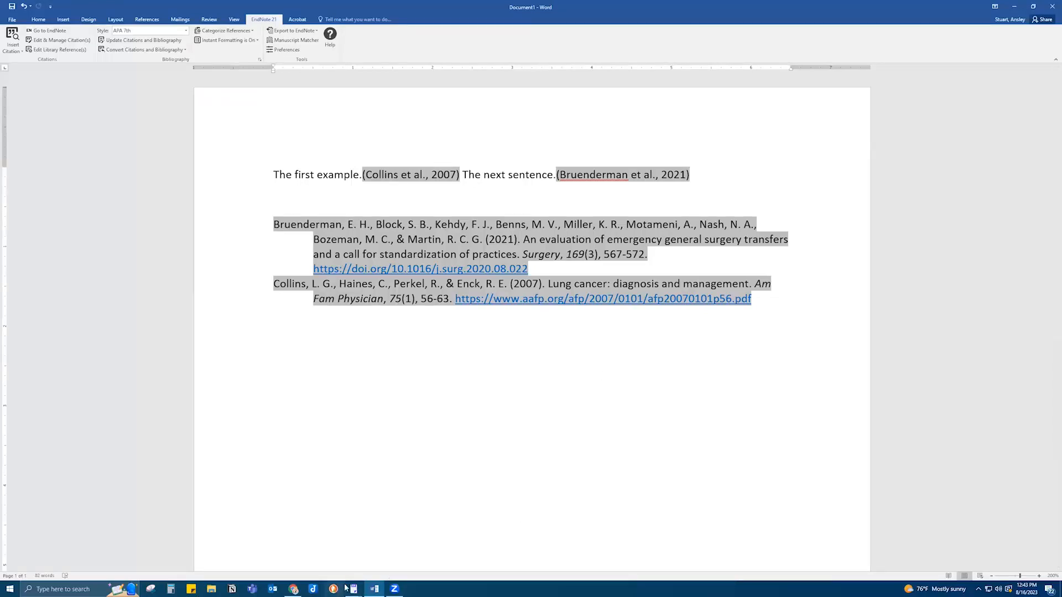
{"action": "mouse_move", "coordinate": [353, 588]}
{"action": "left_click", "coordinate": [333, 546]}
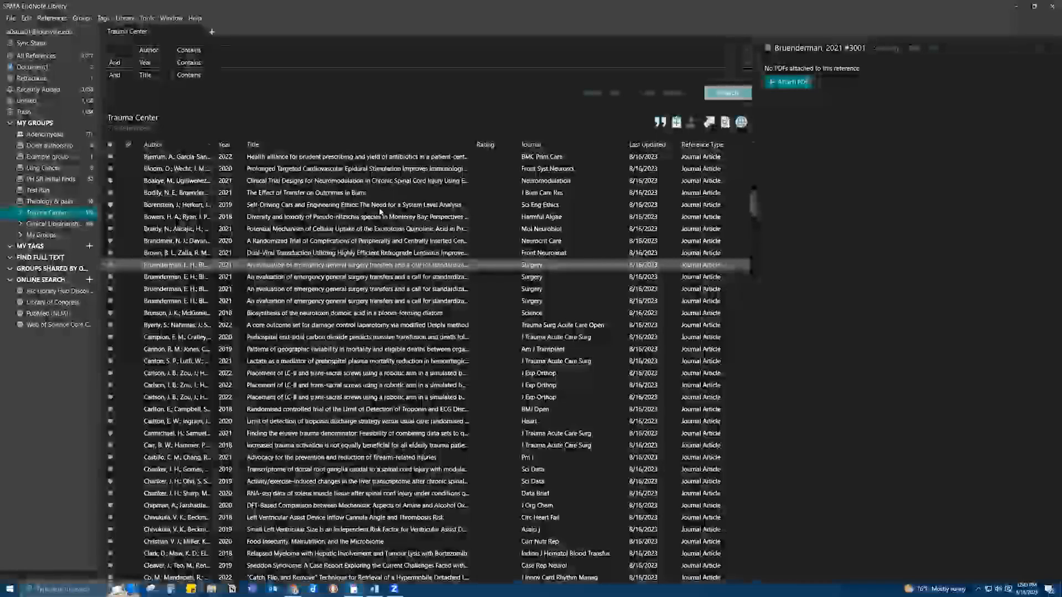
{"action": "left_click", "coordinate": [389, 270]}
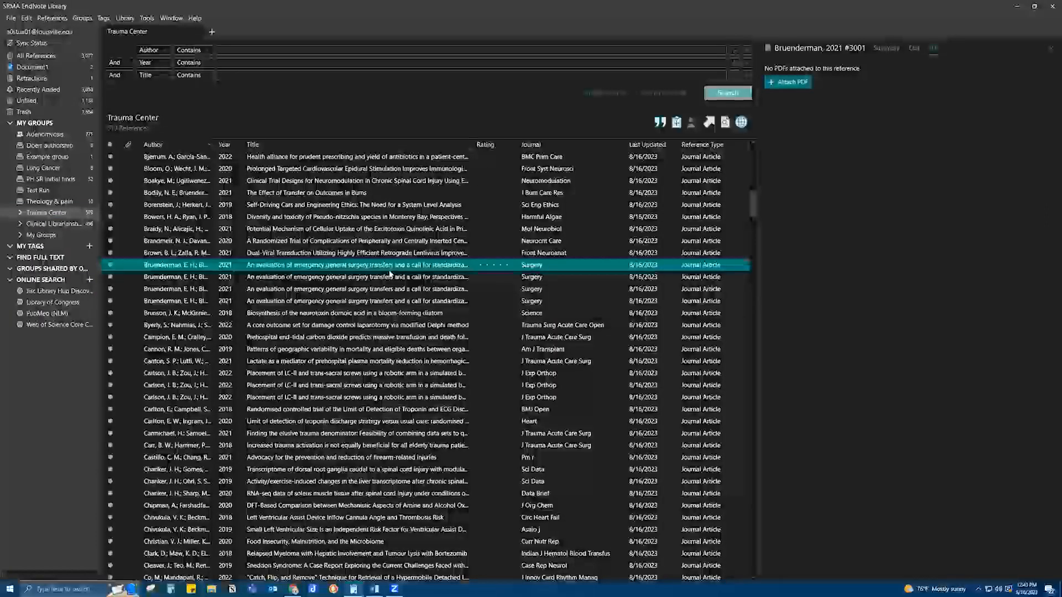
{"action": "mouse_move", "coordinate": [382, 589]}
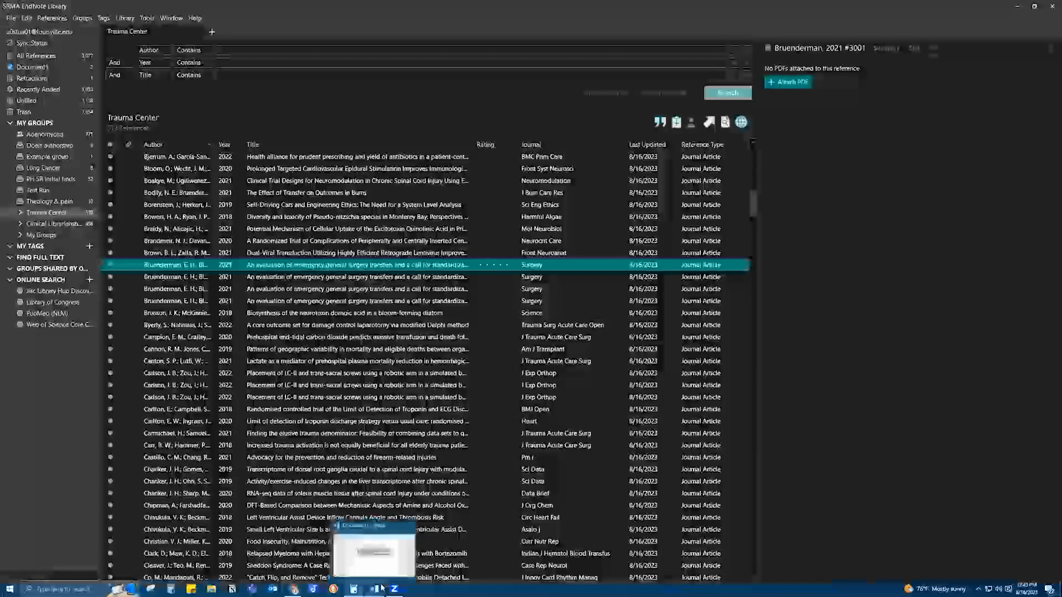
{"action": "left_click", "coordinate": [374, 551]}
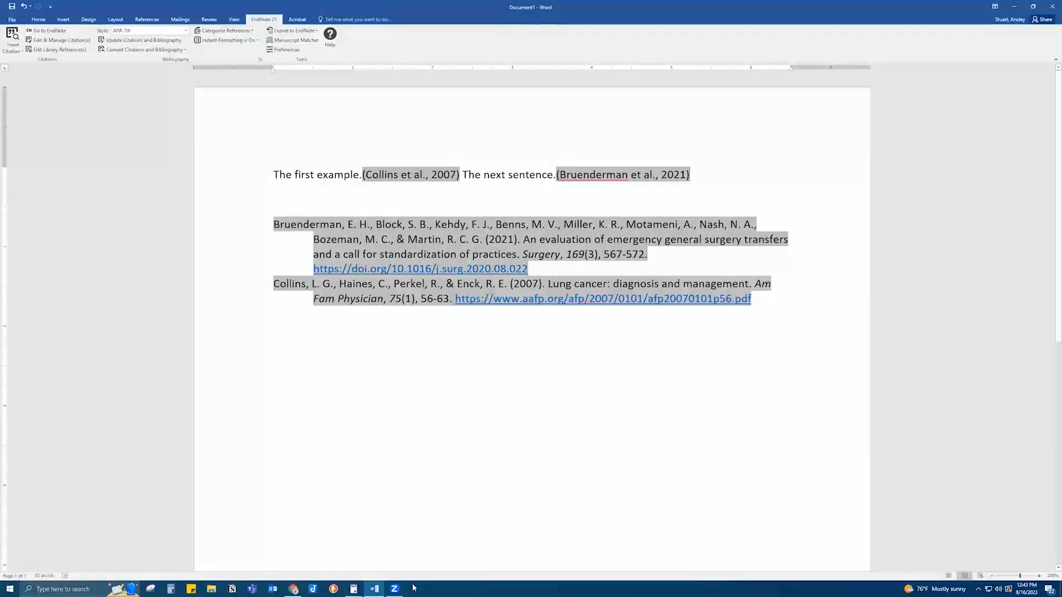
Continue the paragraph after the second citation with "One more example.".
{"action": "left_click", "coordinate": [11, 51]}
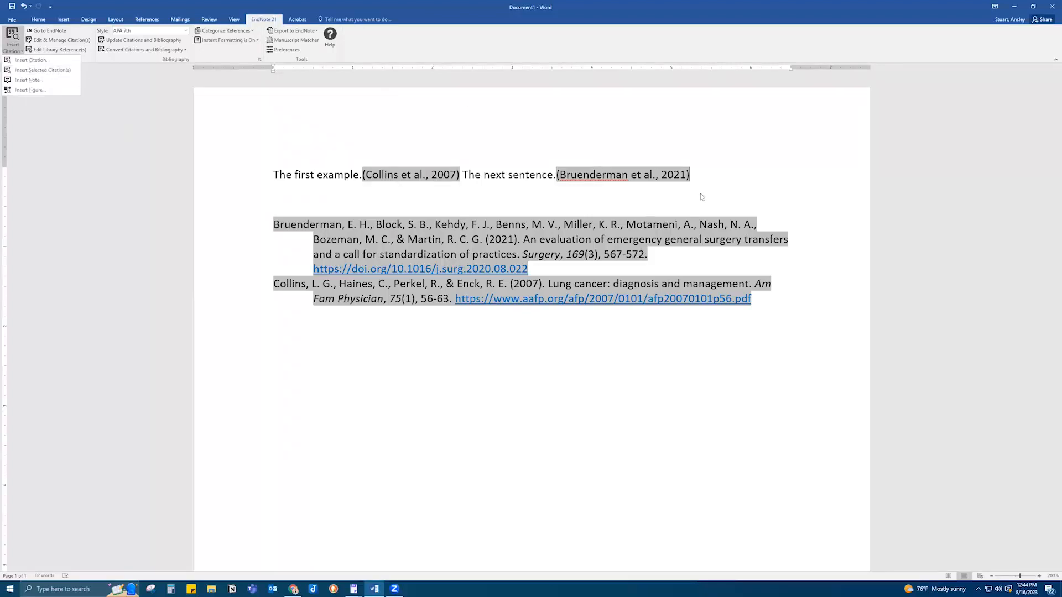
{"action": "left_click", "coordinate": [703, 176]}
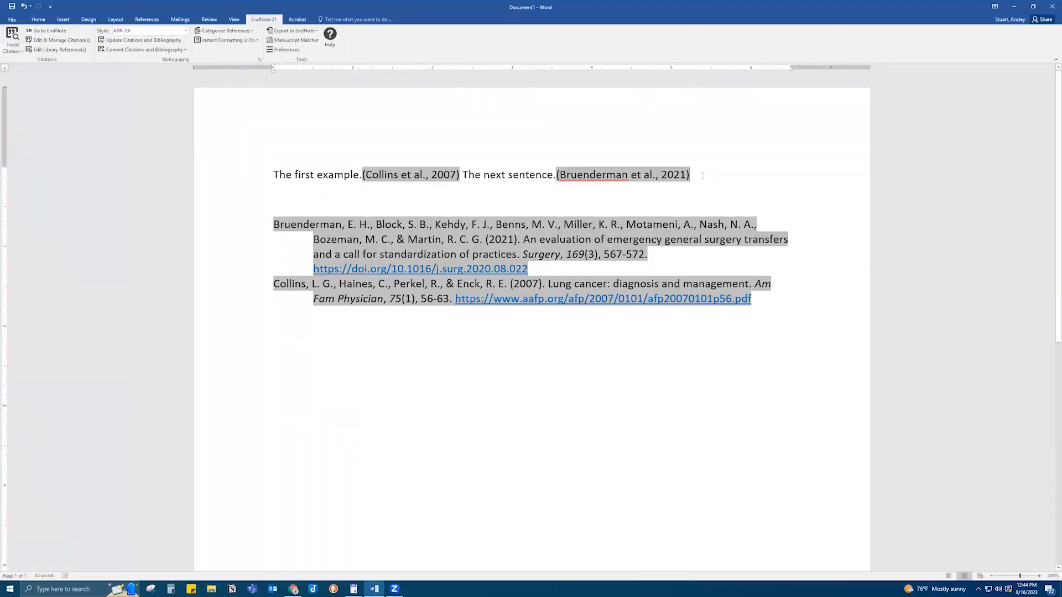
{"action": "type", "text": "O"}
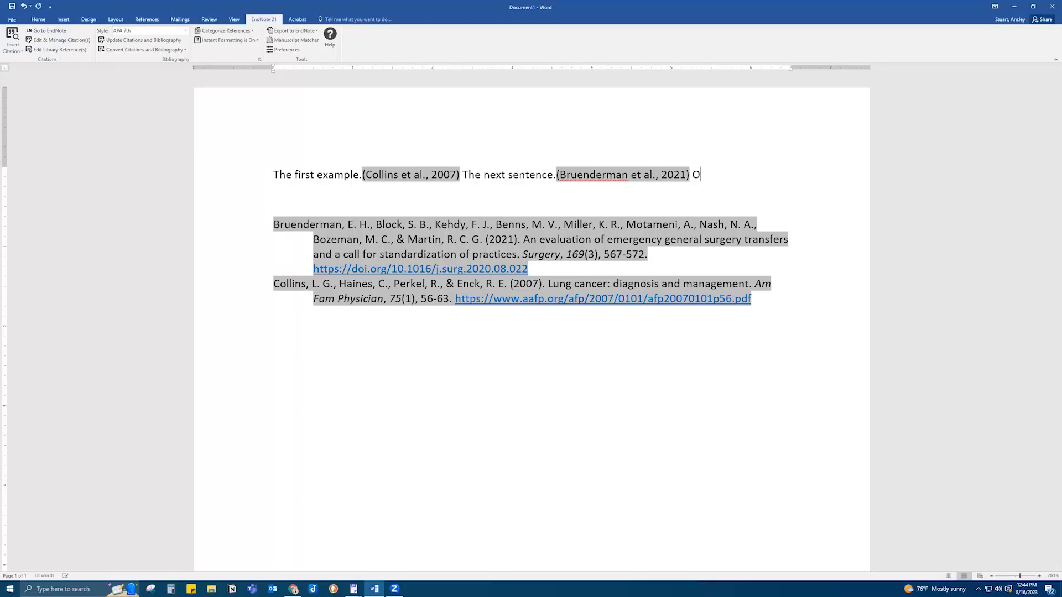
{"action": "type", "text": "ne more example."}
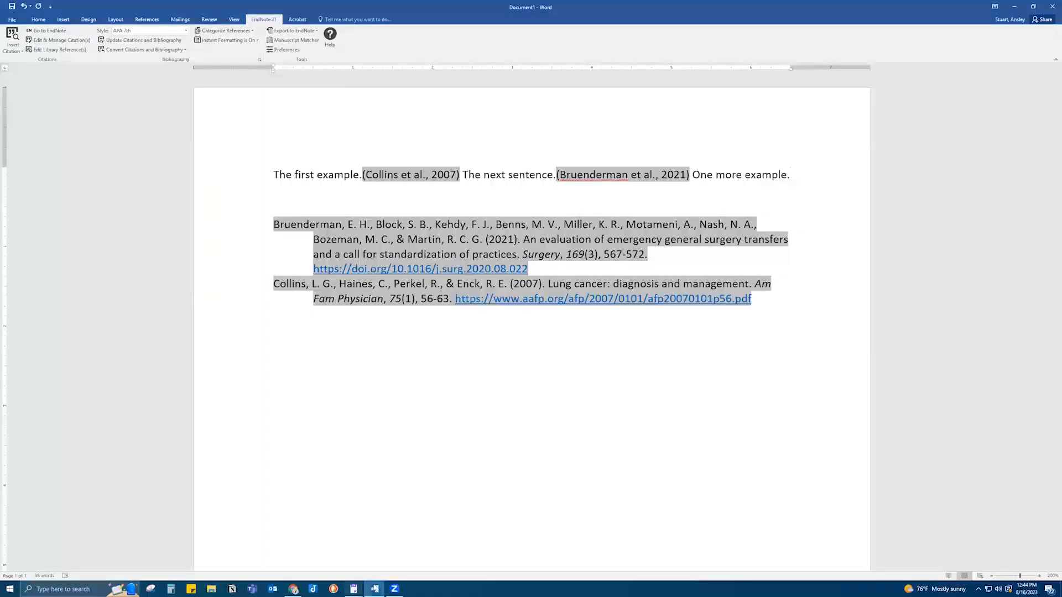
Select the 2019 "Patterns of geographic variability in mortality and eligible deaths" reference in EndNote and insert it as a citation in the Word document.
{"action": "mouse_move", "coordinate": [358, 588]}
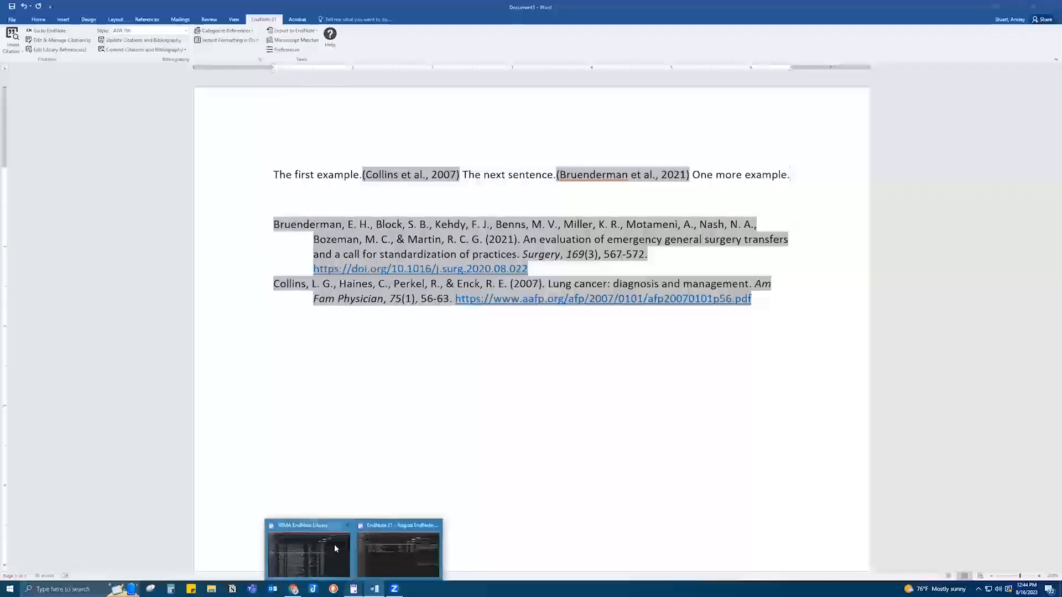
{"action": "left_click", "coordinate": [335, 545]}
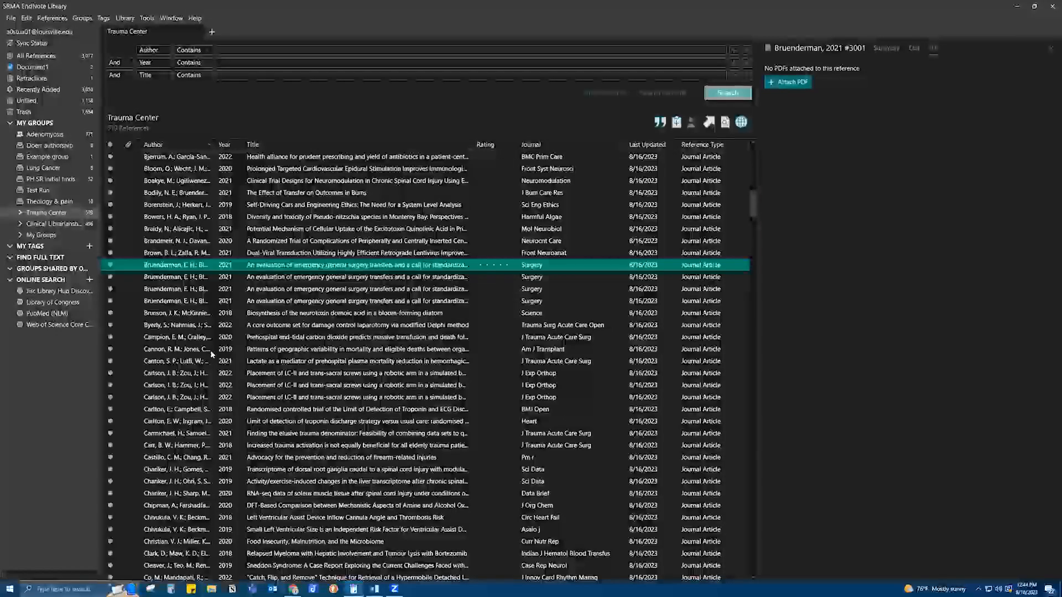
{"action": "left_click", "coordinate": [211, 351]}
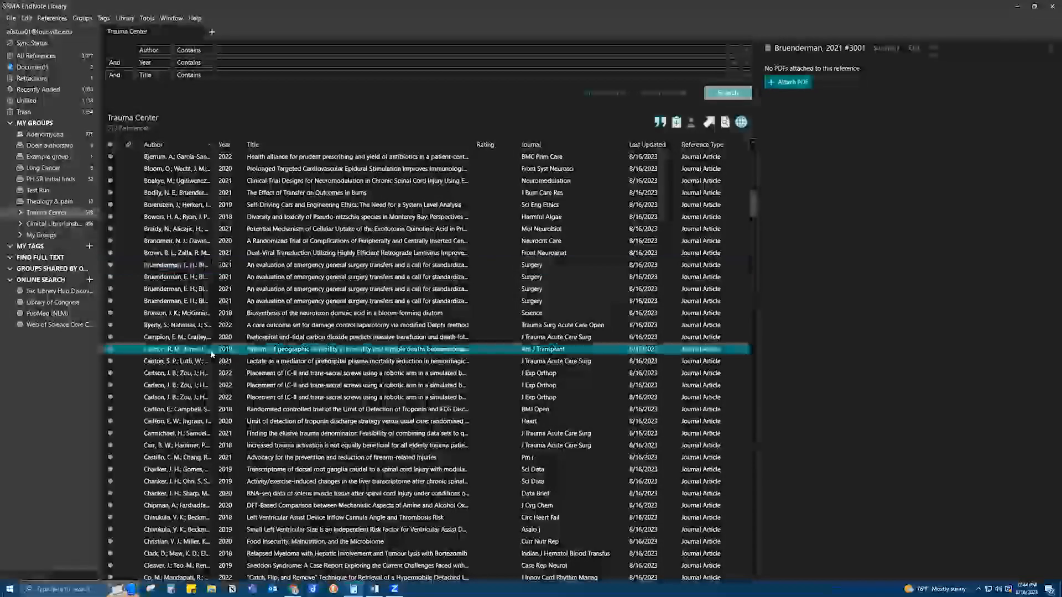
{"action": "left_click", "coordinate": [373, 588]}
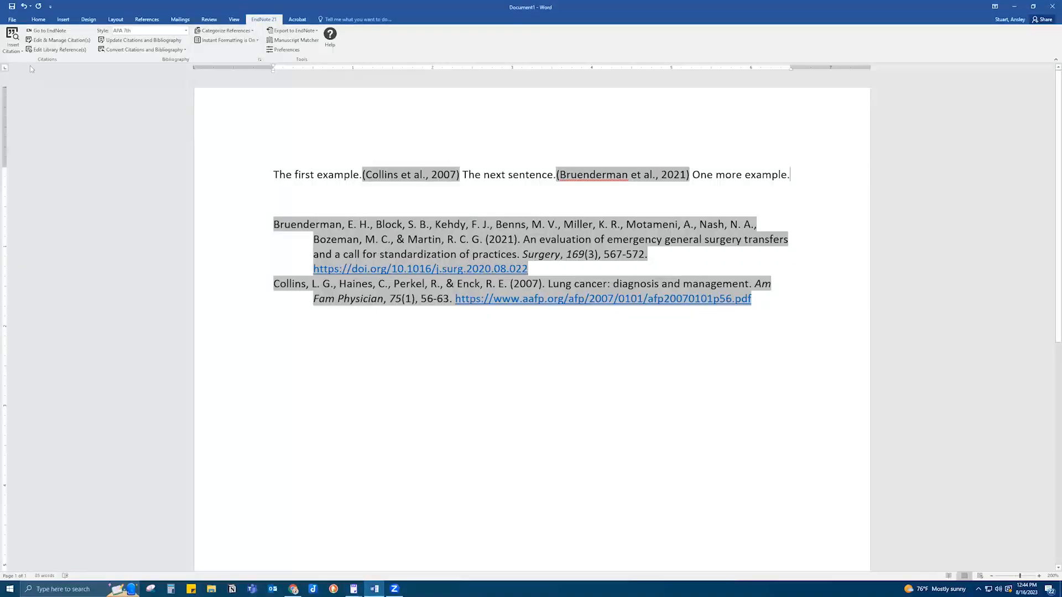
{"action": "left_click", "coordinate": [20, 52]}
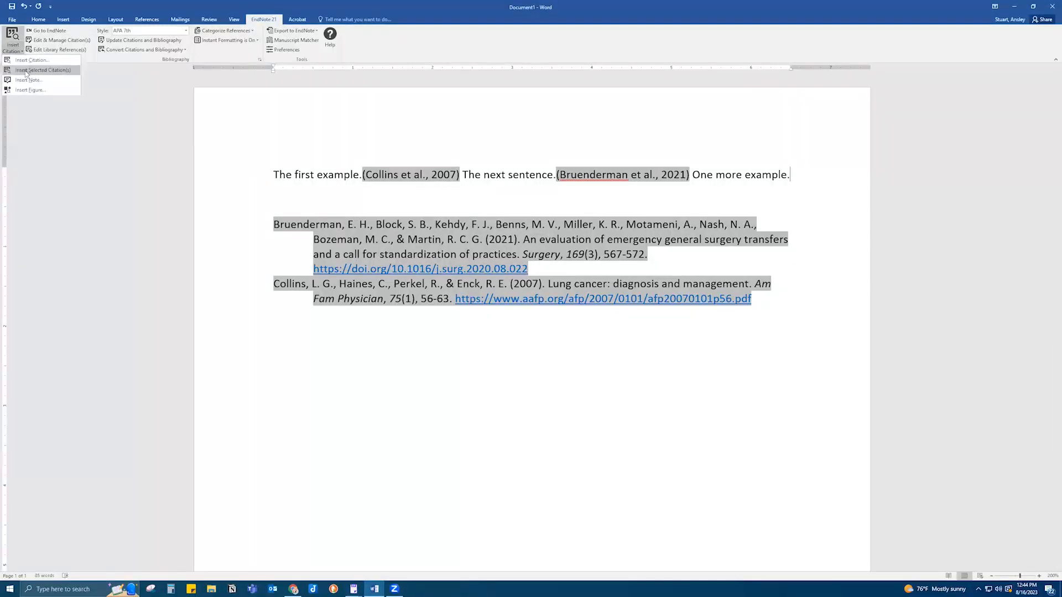
{"action": "left_click", "coordinate": [25, 70]}
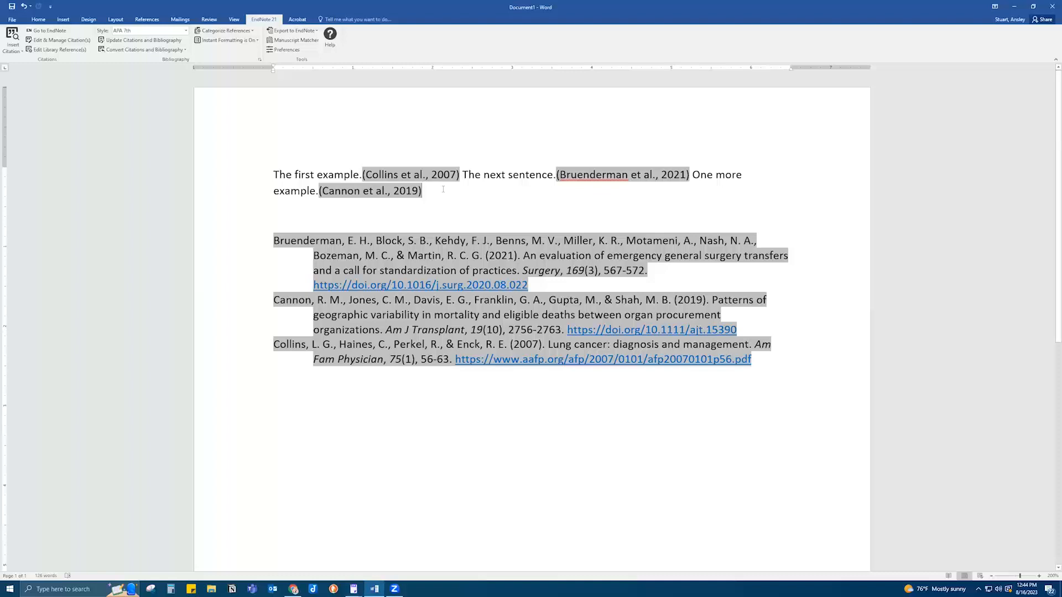
Write "The final sentence." and cite the first "Lung Cancer 2020: Epidemiology, Etiology, and Prevention" reference together with the 2020 "Lung cancer" reference.
{"action": "type", "text": "The f"}
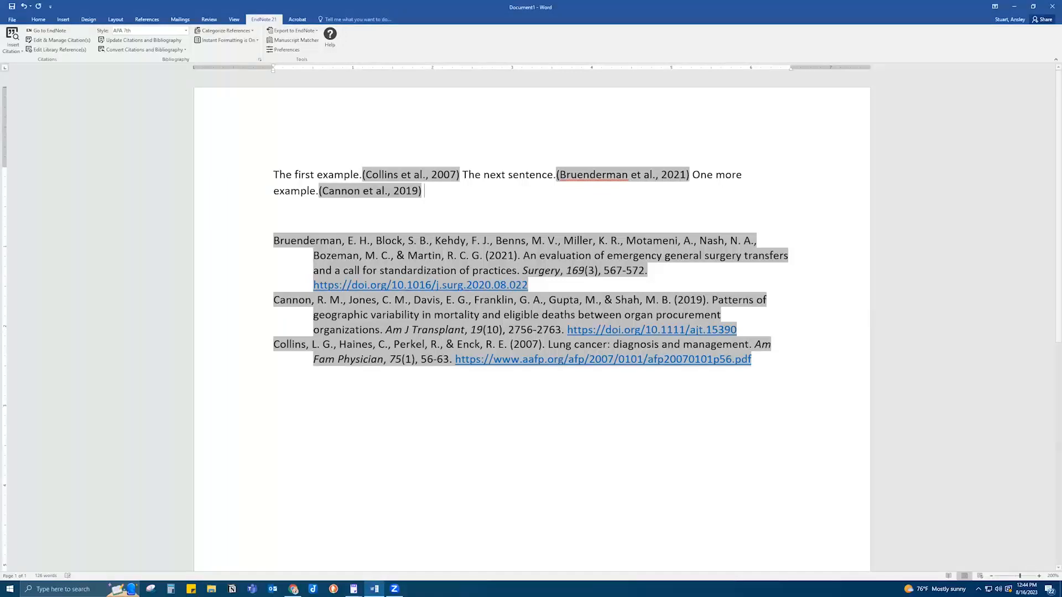
{"action": "type", "text": "inal "}
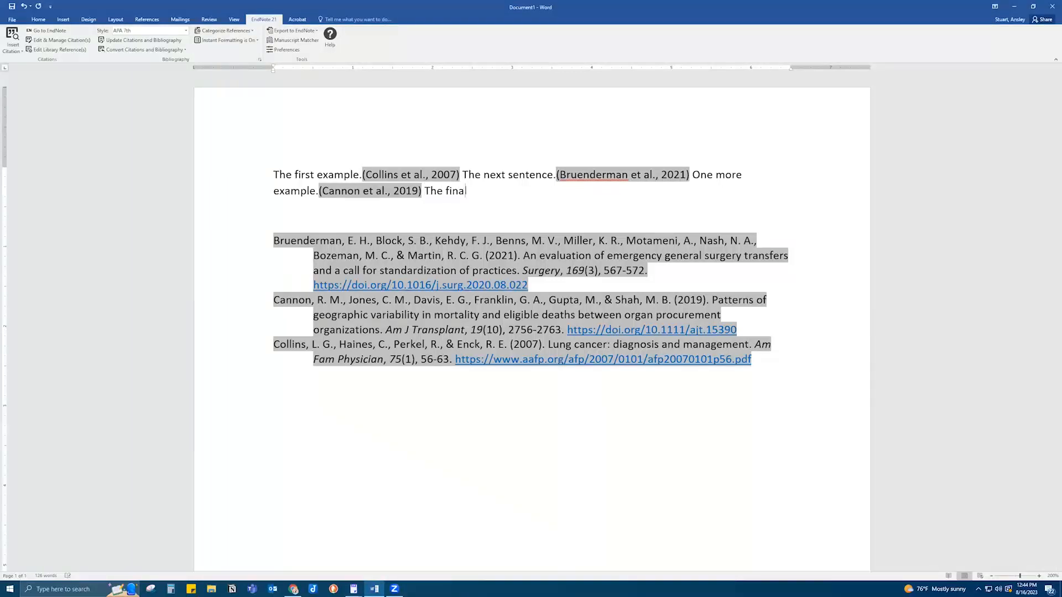
{"action": "type", "text": "sentence."}
{"action": "left_click", "coordinate": [12, 48]}
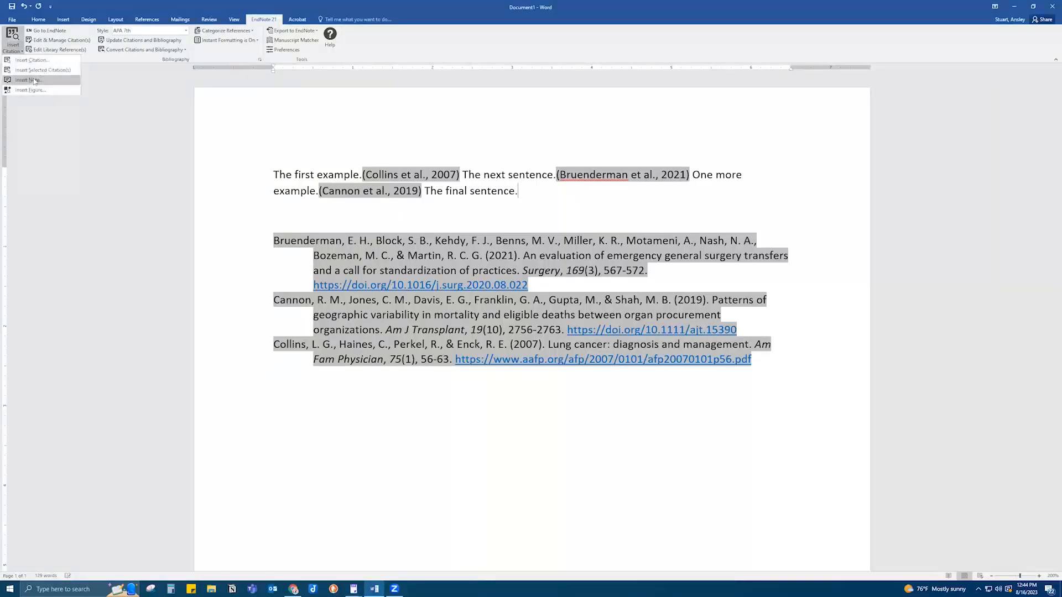
{"action": "left_click", "coordinate": [41, 64]}
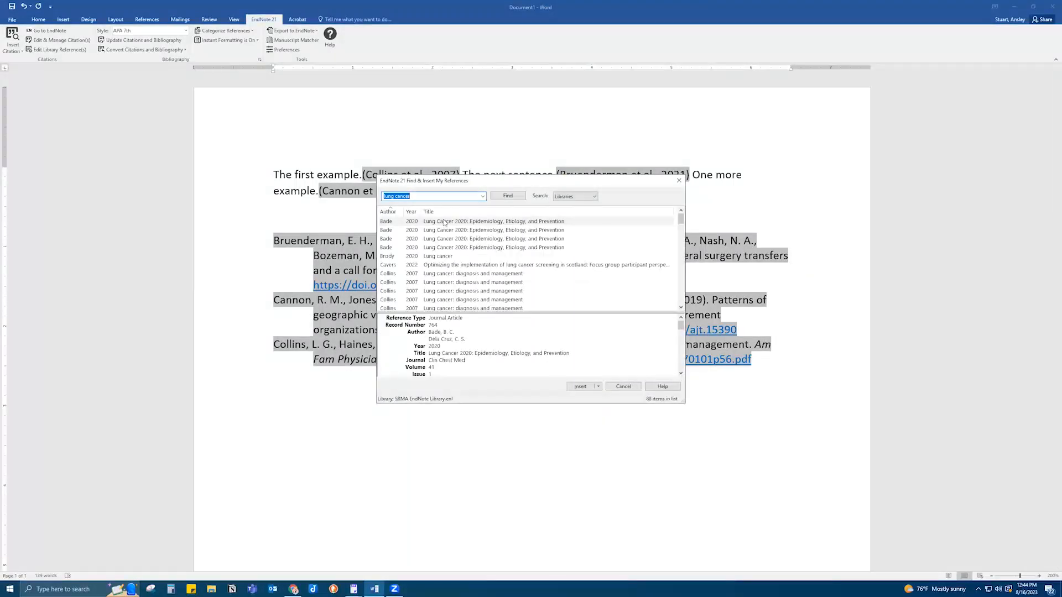
{"action": "left_click", "coordinate": [464, 224]}
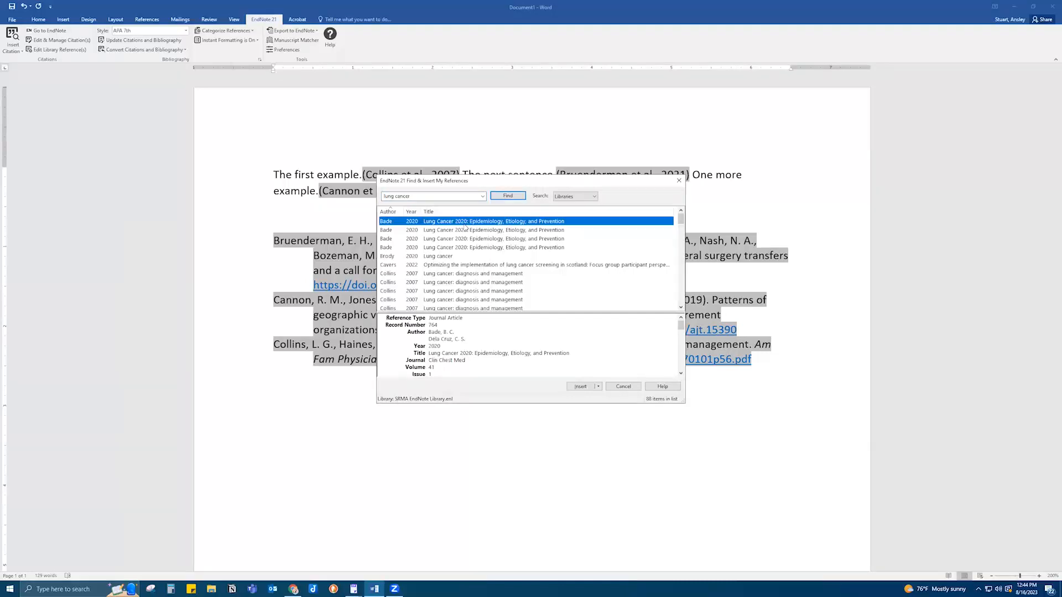
{"action": "left_click", "coordinate": [450, 257], "text": "ctrl"}
{"action": "left_click", "coordinate": [580, 386]}
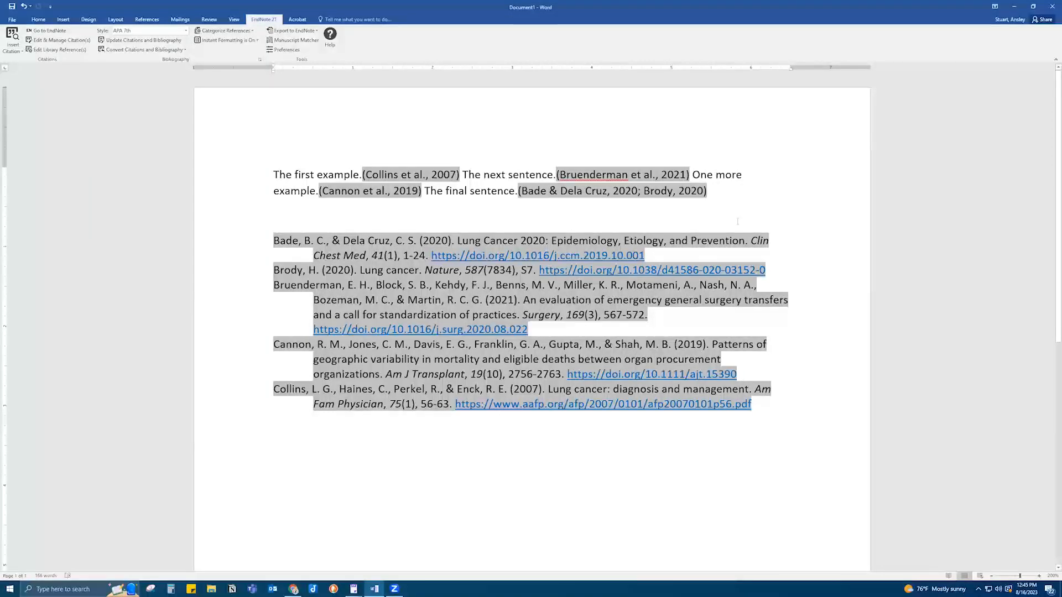
Write "No, really, the final sentence." and cite EndNote's 2018 BMJ Open troponin trial and 2018 elderly trauma activation references together in Word.
{"action": "type", "text": "No, really, the "}
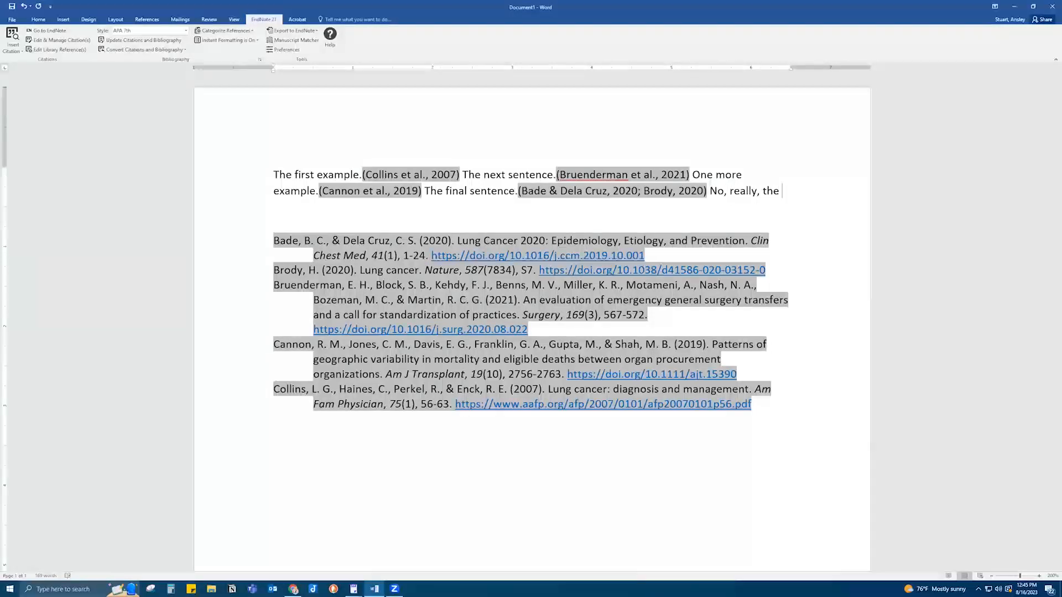
{"action": "type", "text": "final sentence."}
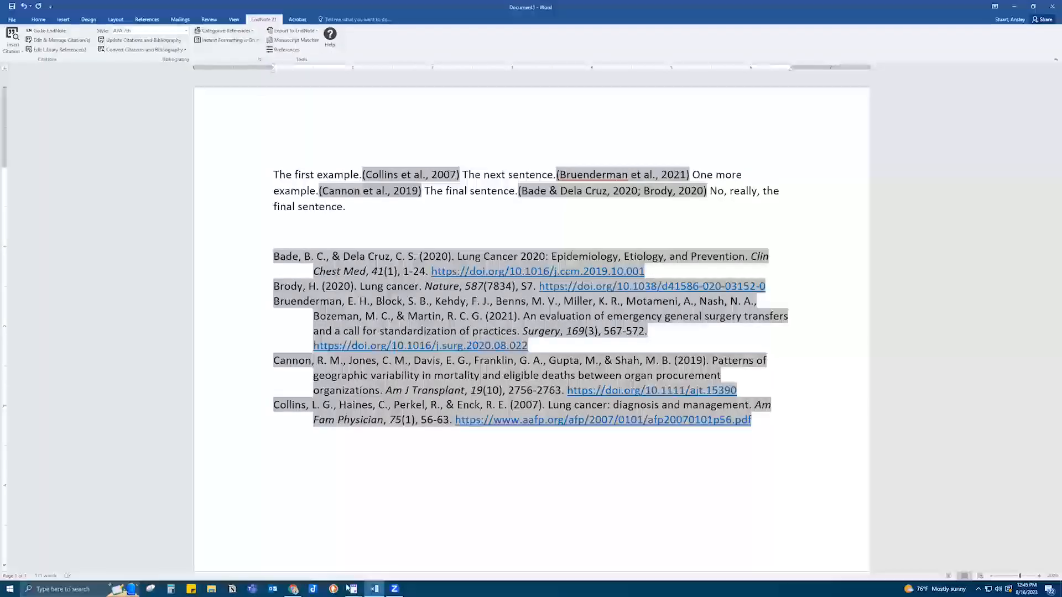
{"action": "mouse_move", "coordinate": [352, 589]}
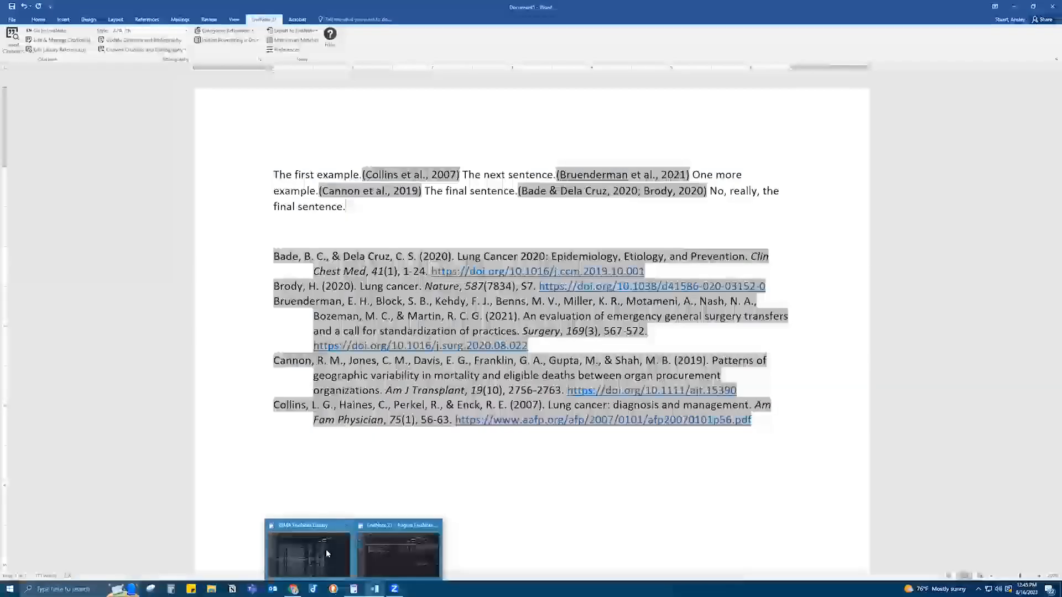
{"action": "left_click", "coordinate": [327, 550]}
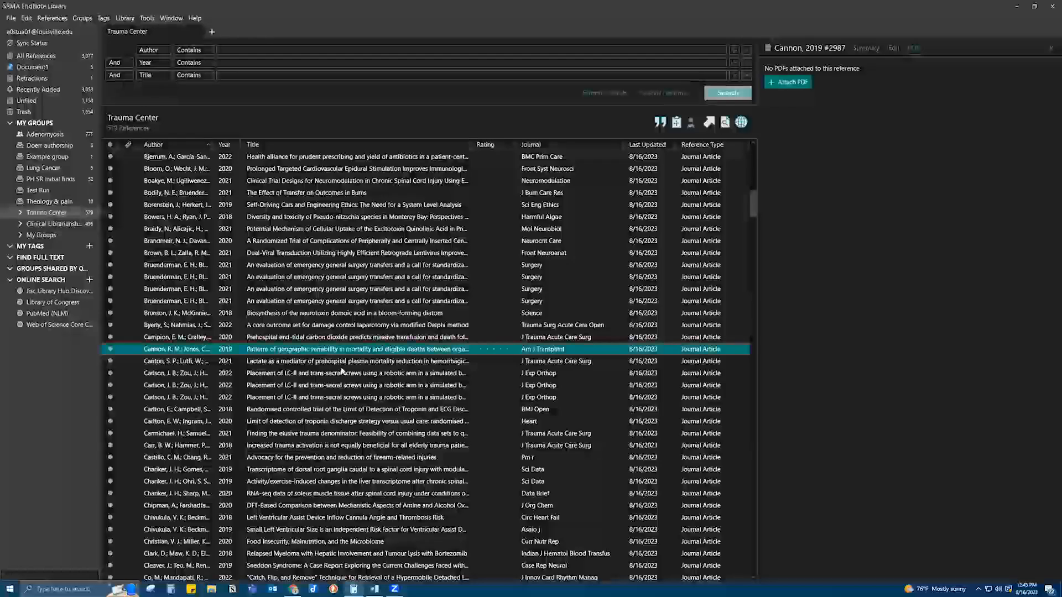
{"action": "left_click", "coordinate": [337, 411]}
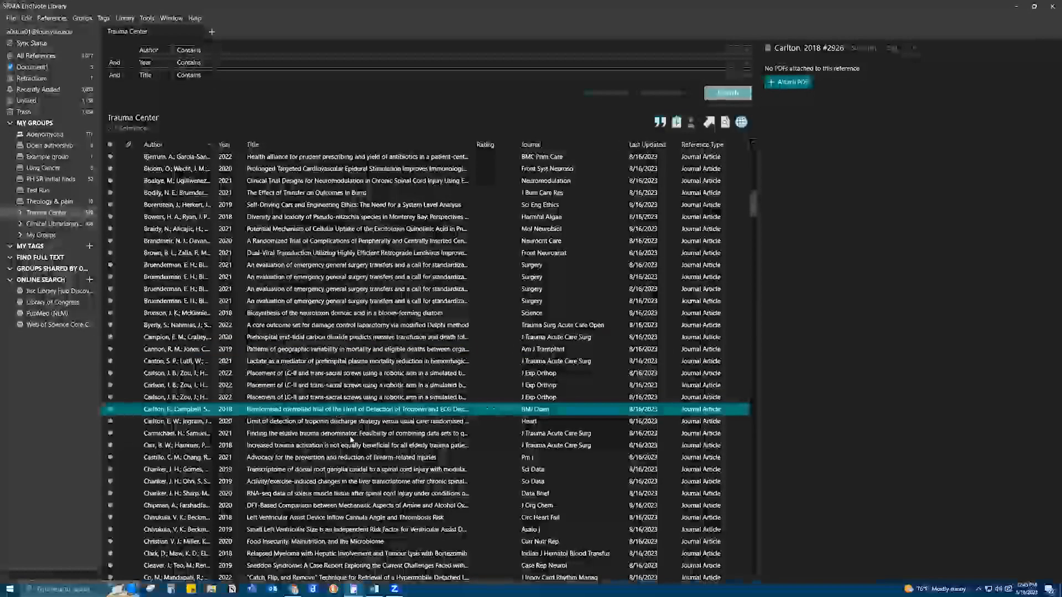
{"action": "left_click", "coordinate": [355, 447], "text": "ctrl"}
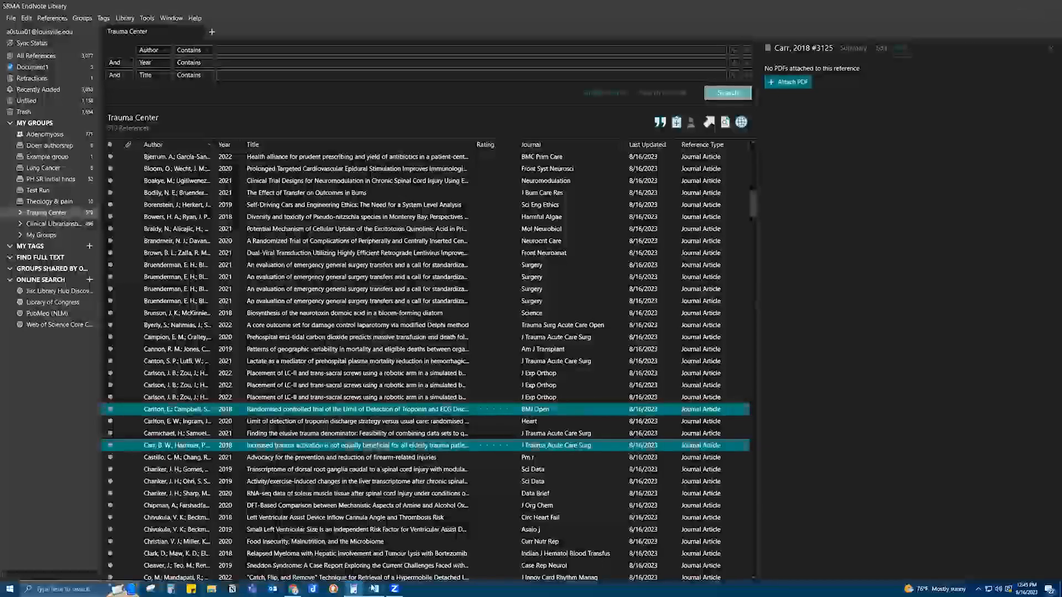
{"action": "left_click", "coordinate": [375, 589]}
{"action": "left_click", "coordinate": [21, 52]}
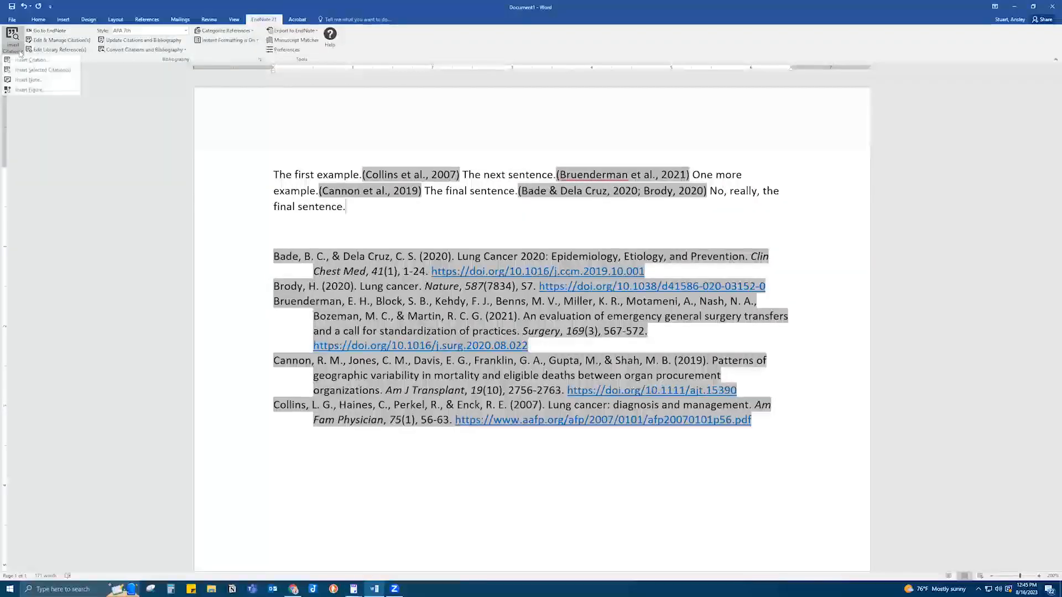
{"action": "left_click", "coordinate": [60, 70]}
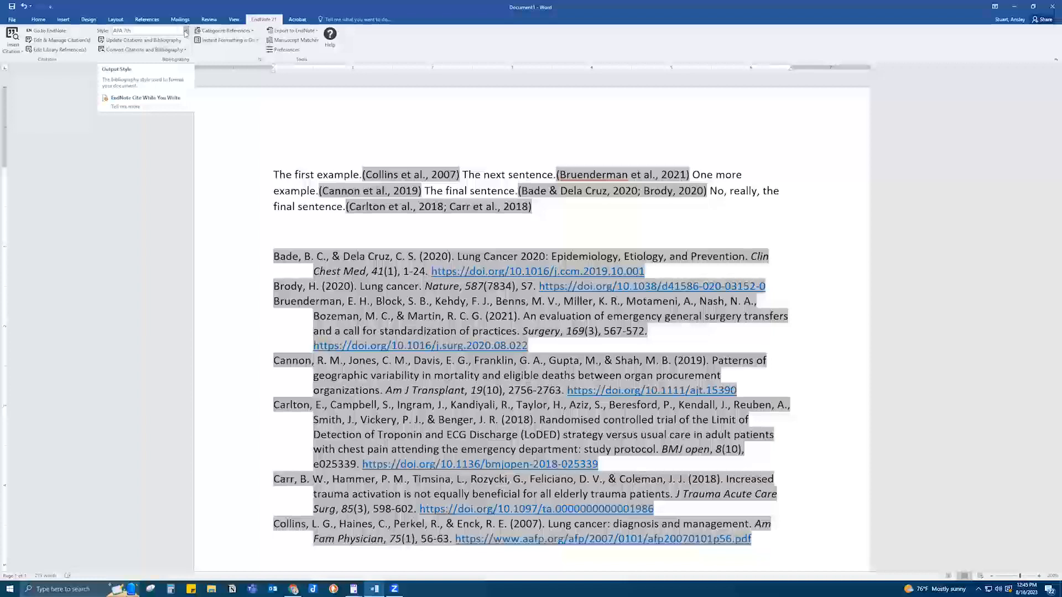
Change the output style of the document's citations and bibliography to JAMA.
{"action": "left_click", "coordinate": [185, 32]}
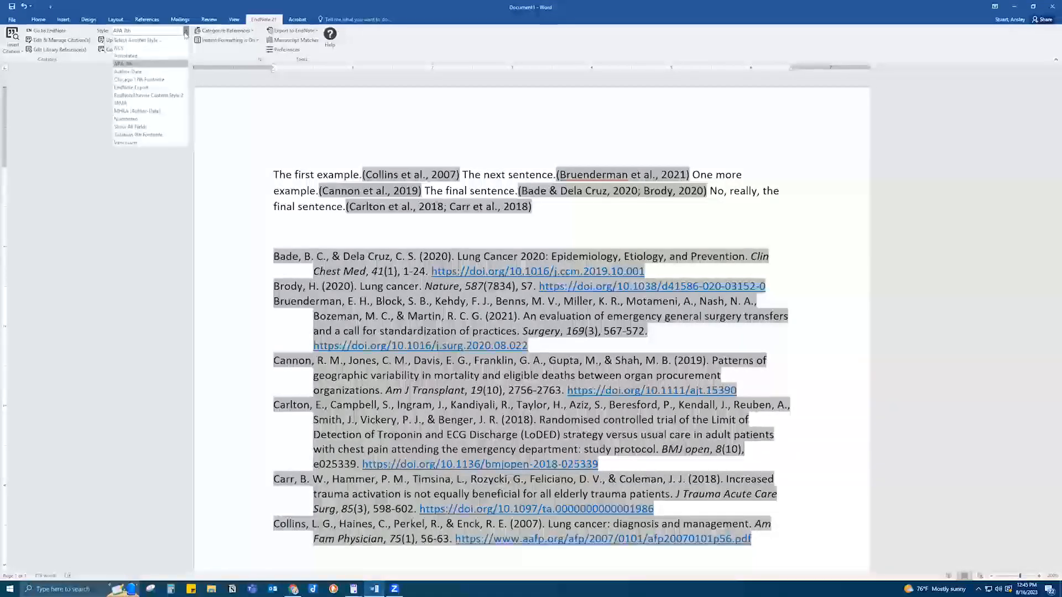
{"action": "left_click", "coordinate": [156, 103]}
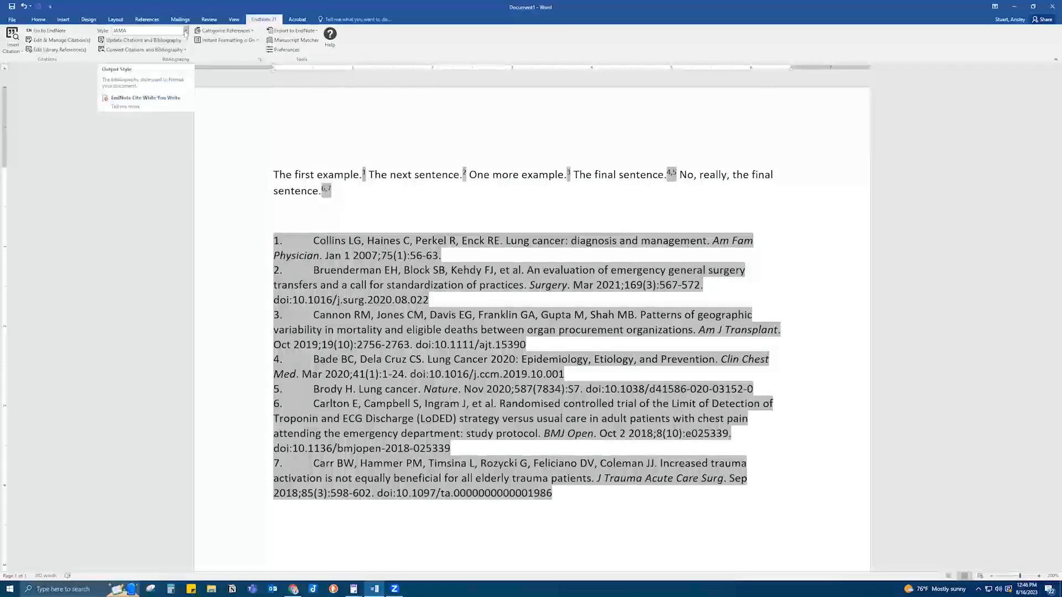
Choose the JAMA medicine style from EndNote's full list of output styles and apply it to the document.
{"action": "left_click", "coordinate": [185, 31]}
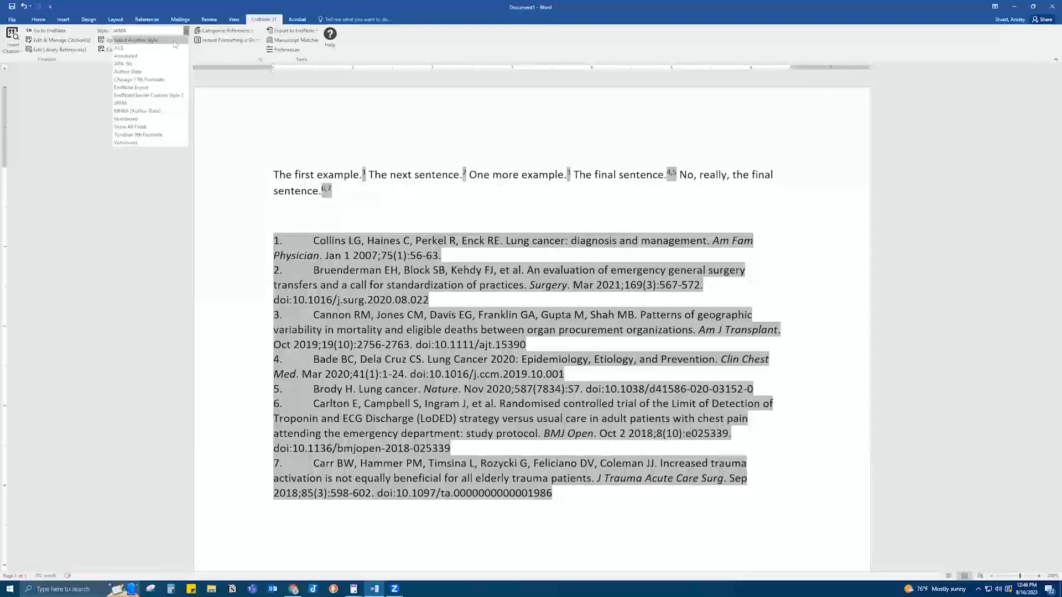
{"action": "left_click", "coordinate": [174, 43]}
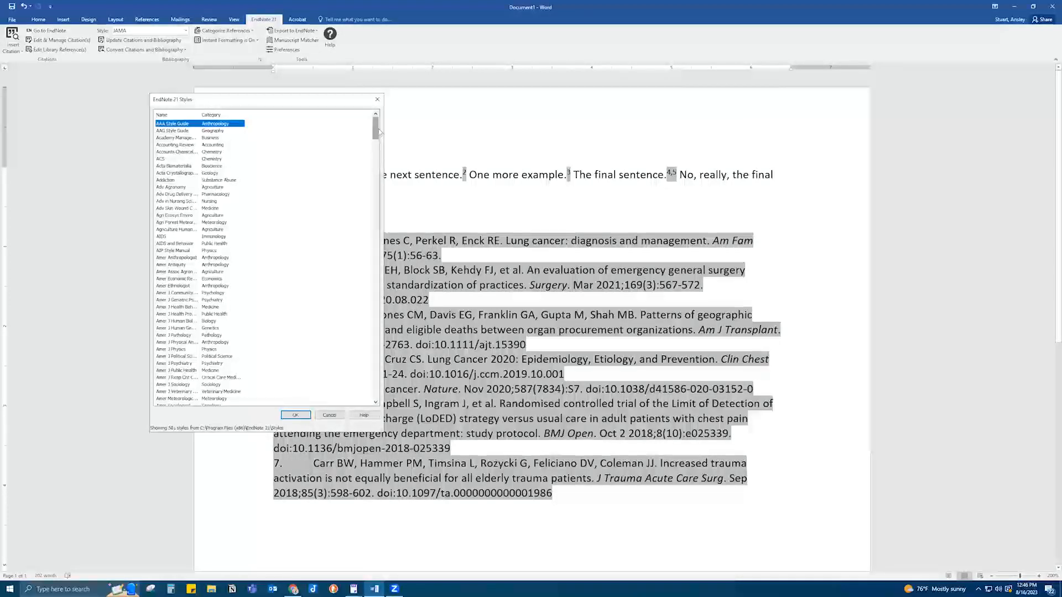
{"action": "left_click_drag", "start_coordinate": [375, 128], "coordinate": [407, 334]}
{"action": "scroll", "coordinate": [263, 280], "scroll_direction": "up", "scroll_amount": 3}
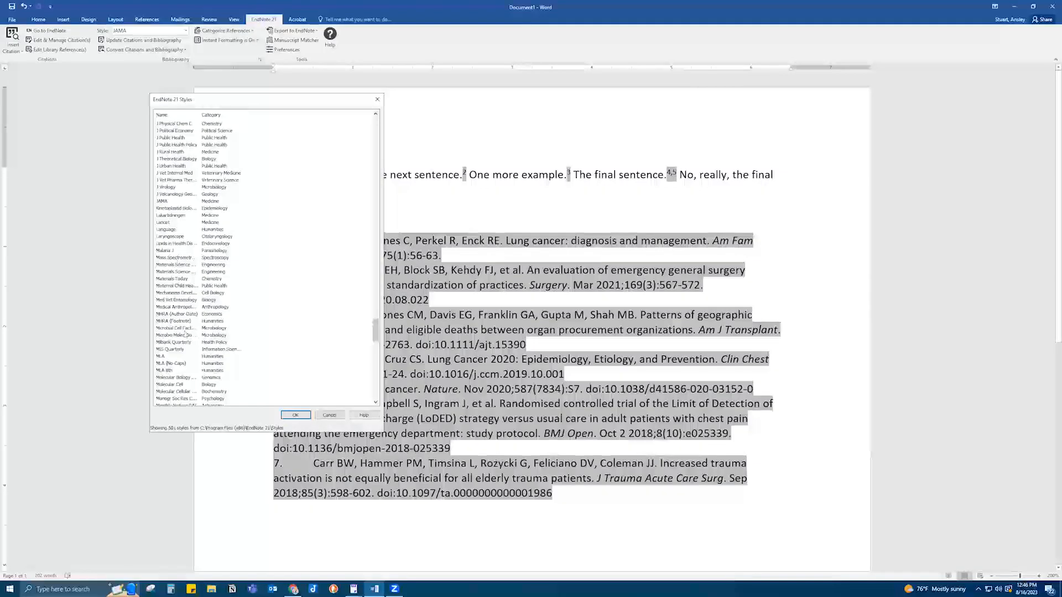
{"action": "left_click", "coordinate": [171, 201]}
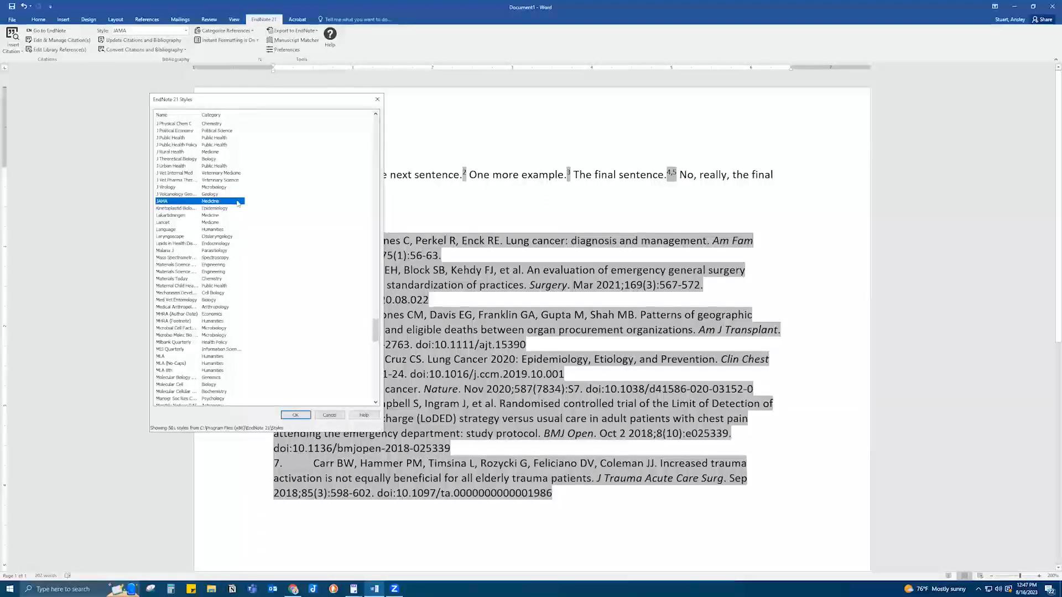
{"action": "left_click", "coordinate": [296, 415]}
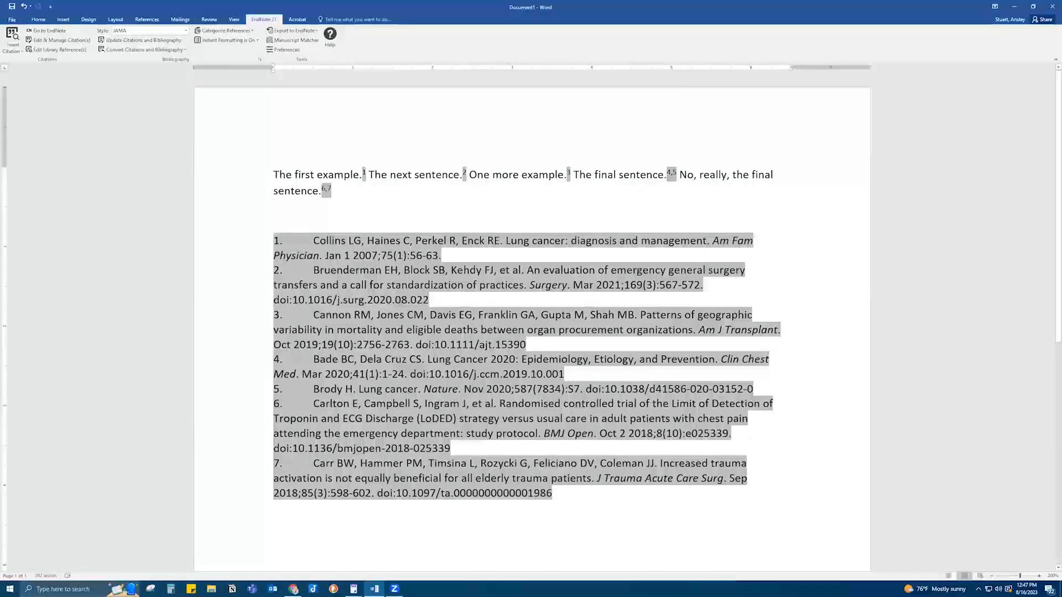
{"action": "left_click", "coordinate": [184, 32]}
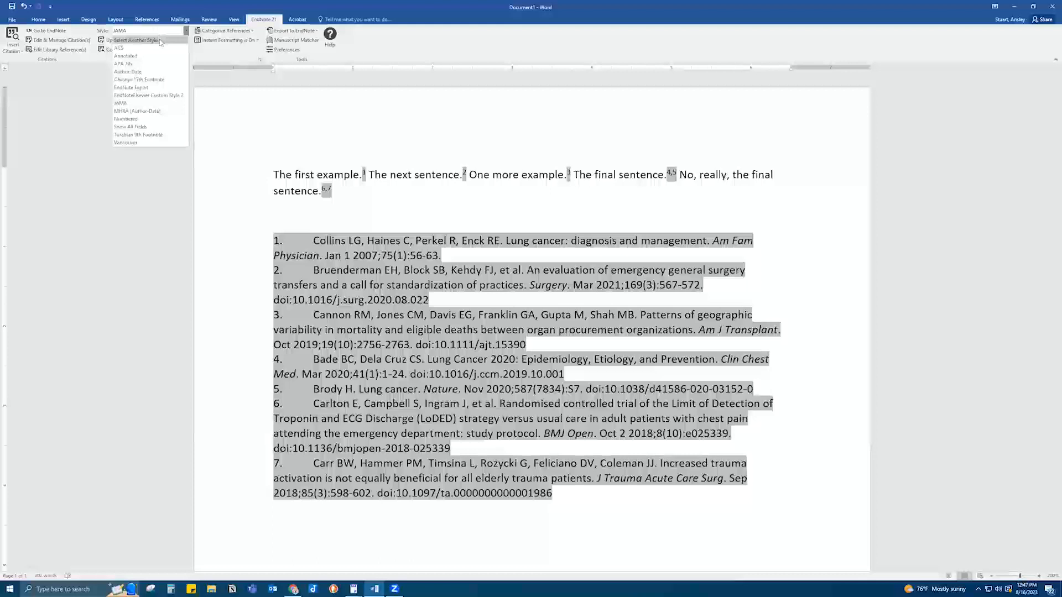
{"action": "left_click", "coordinate": [138, 40]}
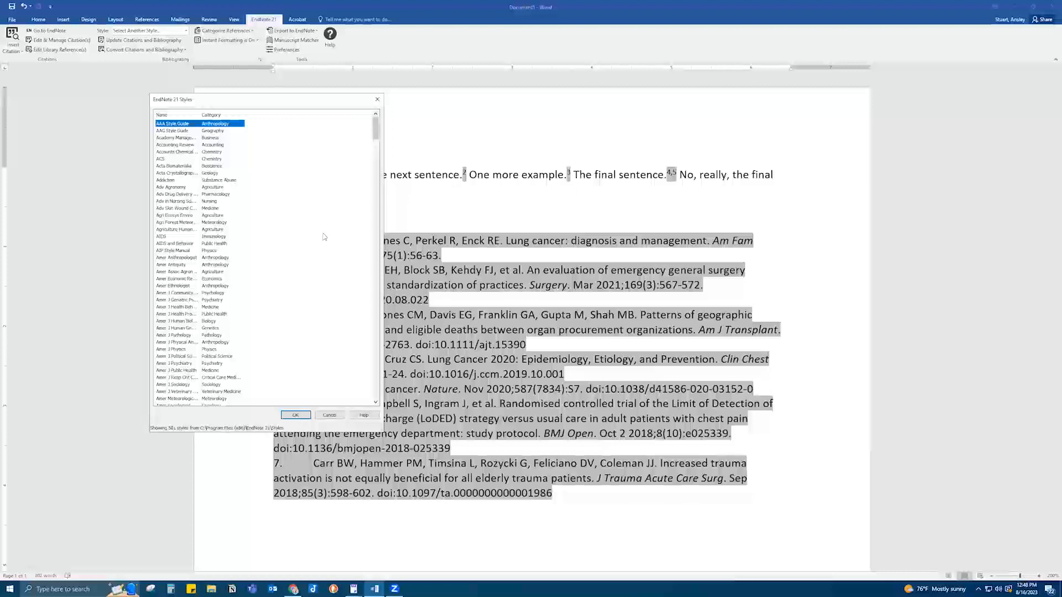
{"action": "left_click", "coordinate": [330, 415]}
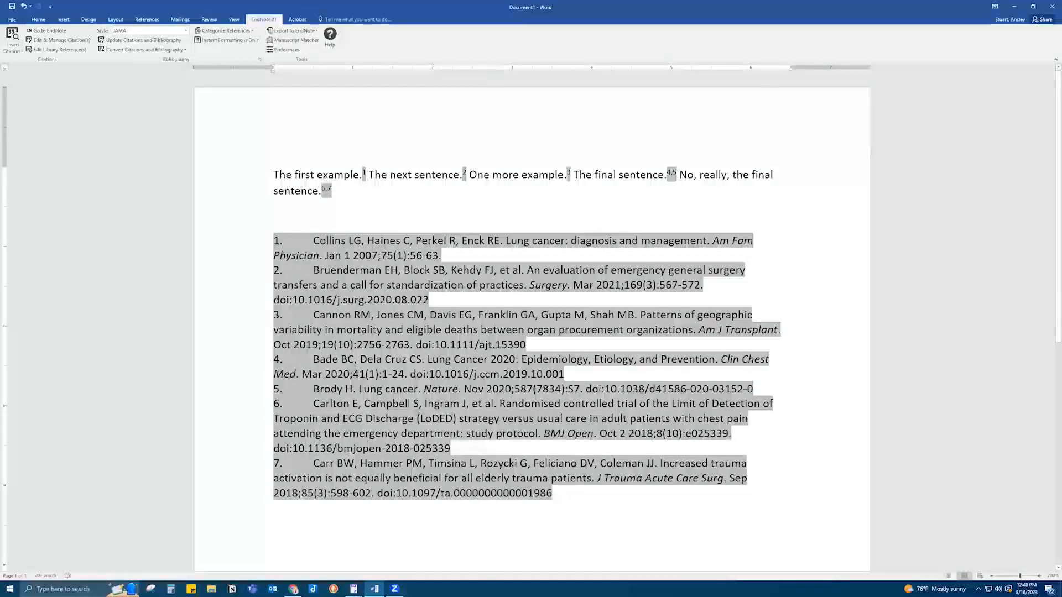
Change the output style of the document's citations and bibliography to APA 7th.
{"action": "left_click", "coordinate": [184, 35]}
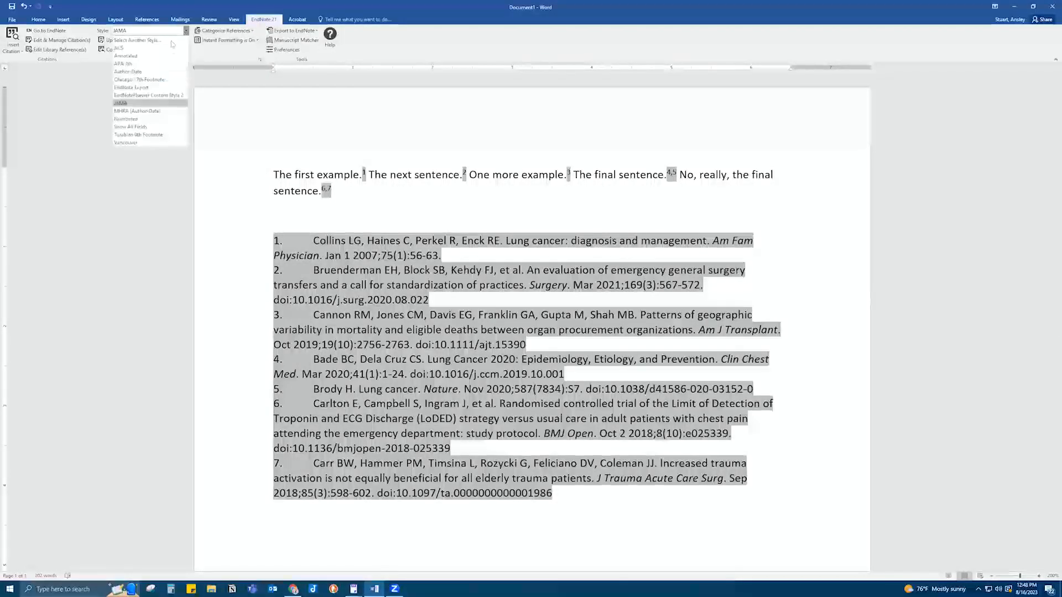
{"action": "left_click", "coordinate": [164, 65]}
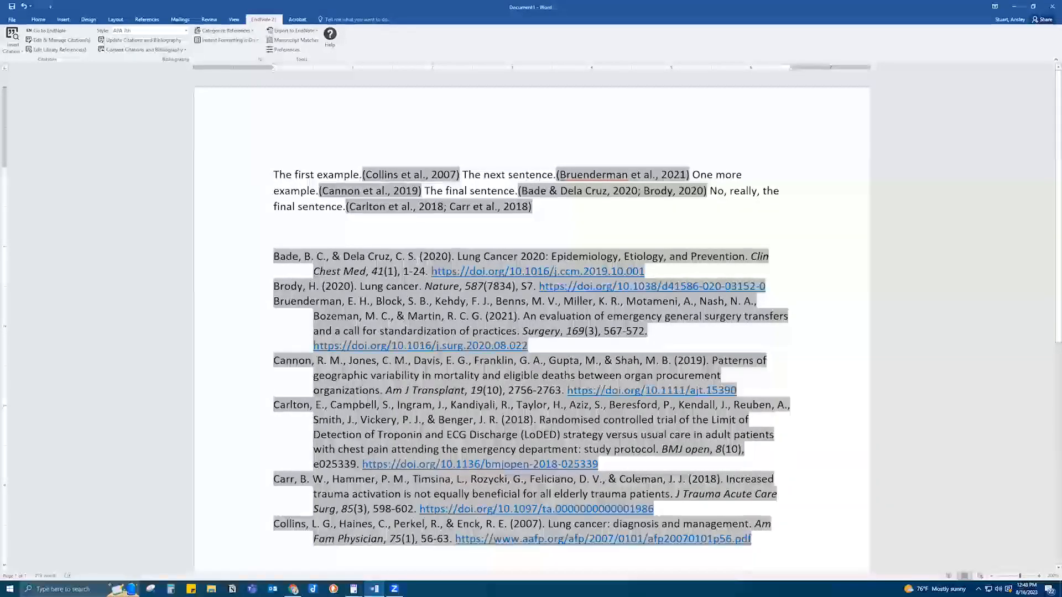
From Edit & Manage Citations, open the library record of the 2018 elderly trauma activation reference in EndNote.
{"action": "left_click", "coordinate": [66, 42]}
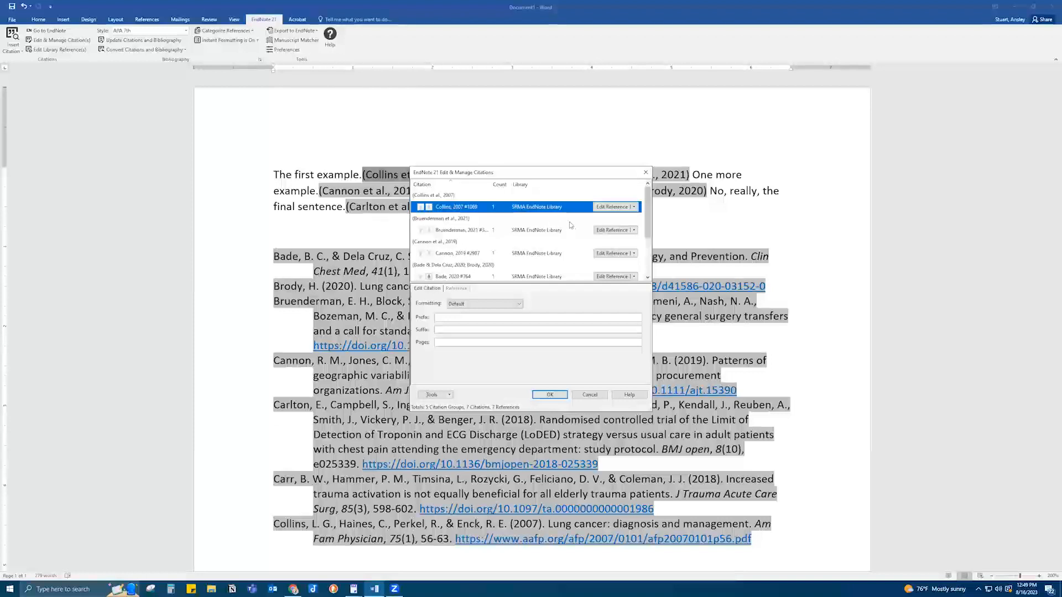
{"action": "scroll", "coordinate": [572, 235], "scroll_direction": "down", "scroll_amount": 2}
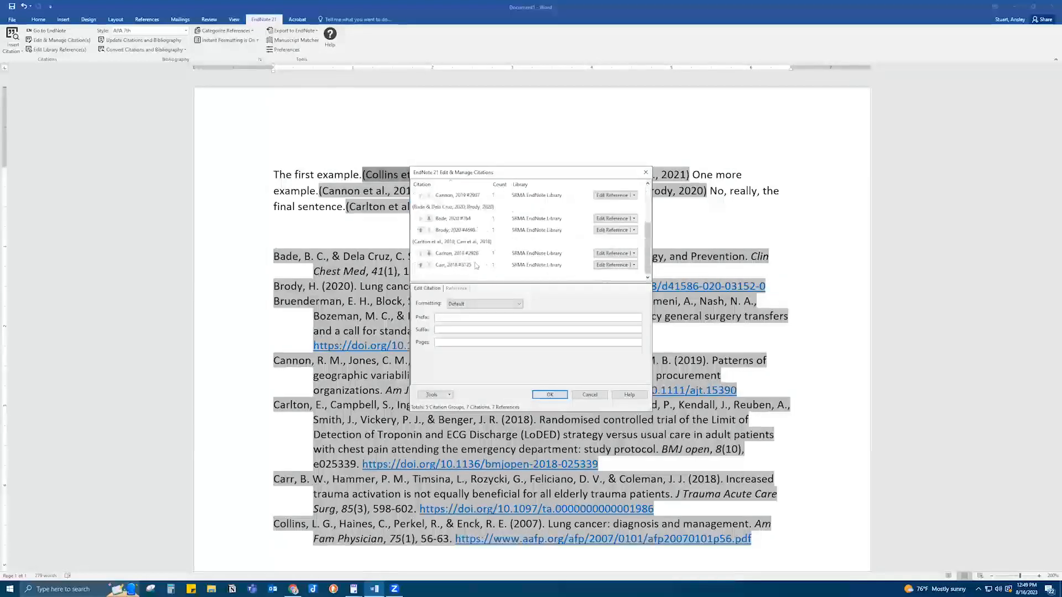
{"action": "left_click", "coordinate": [635, 266]}
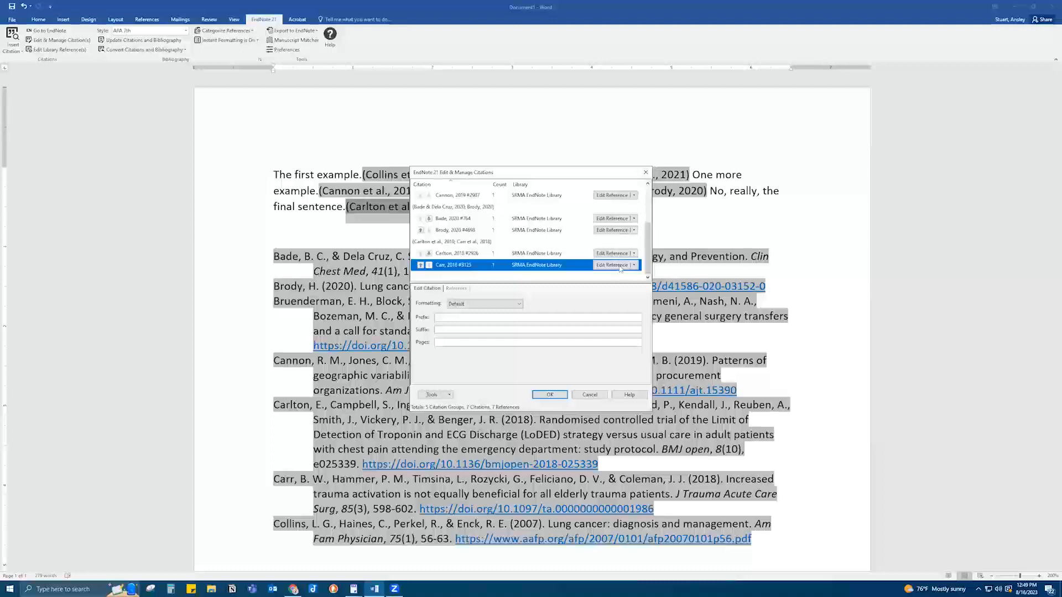
{"action": "left_click", "coordinate": [632, 267]}
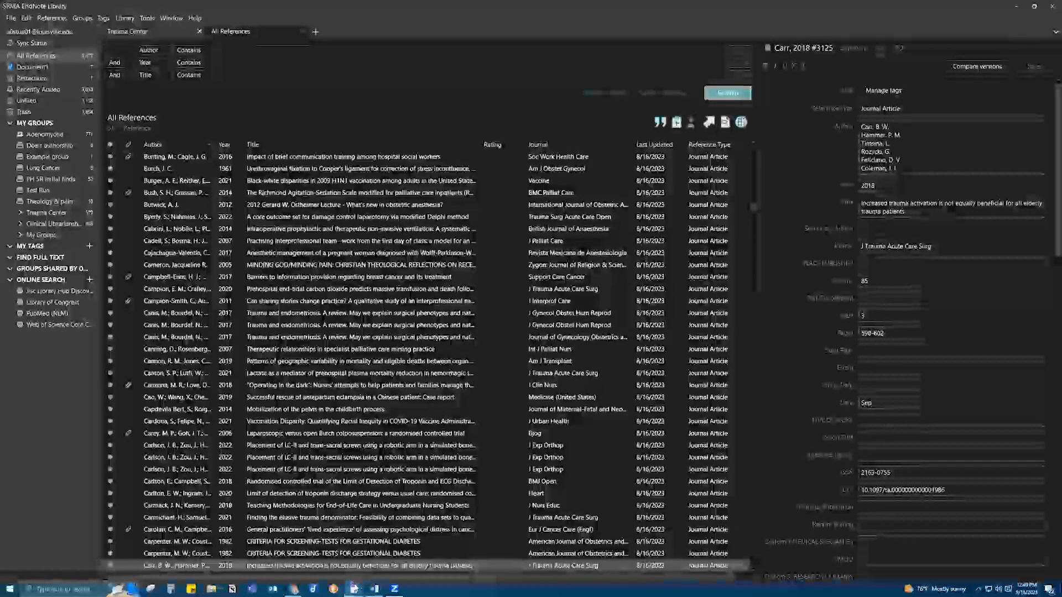
{"action": "mouse_move", "coordinate": [381, 588]}
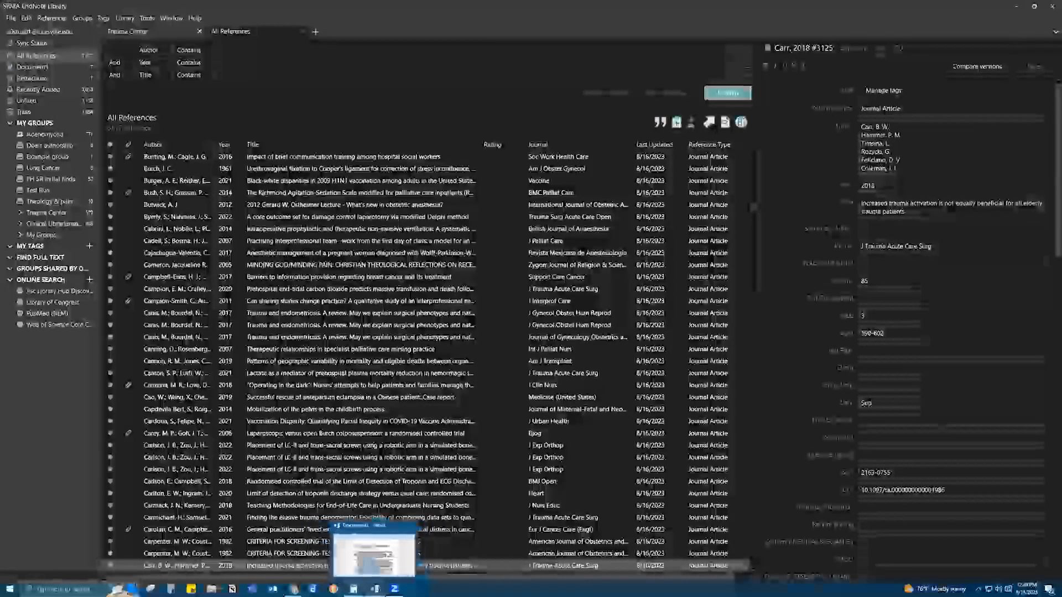
{"action": "left_click", "coordinate": [399, 548]}
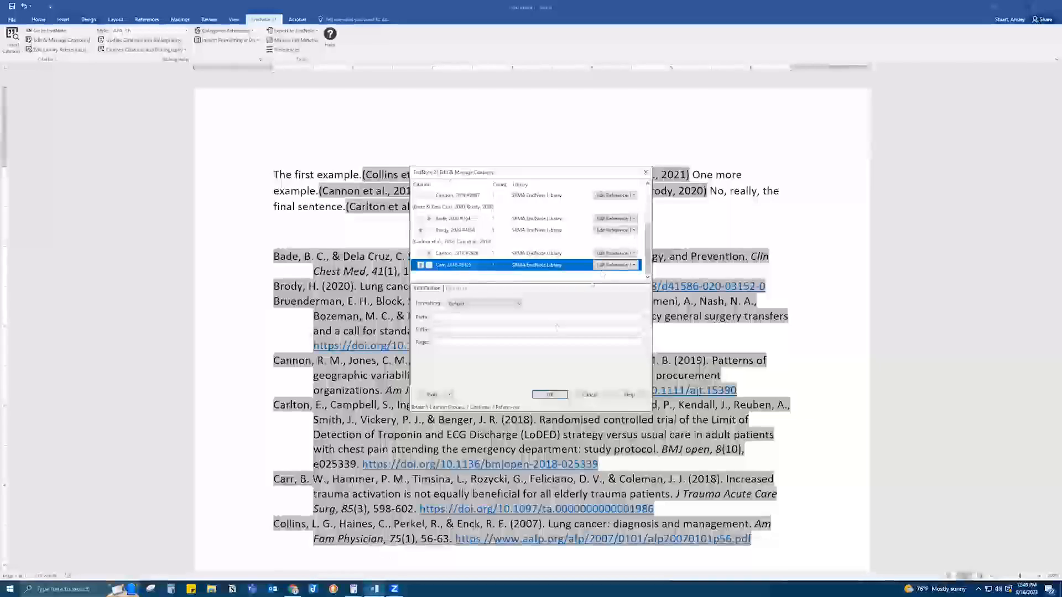
{"action": "left_click", "coordinate": [635, 266]}
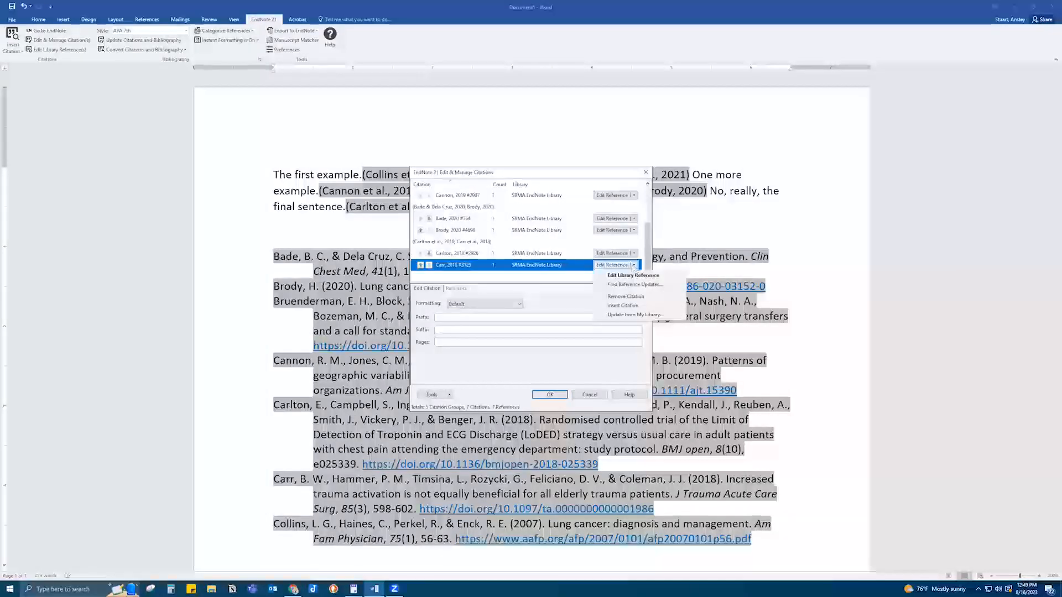
{"action": "left_click", "coordinate": [610, 274]}
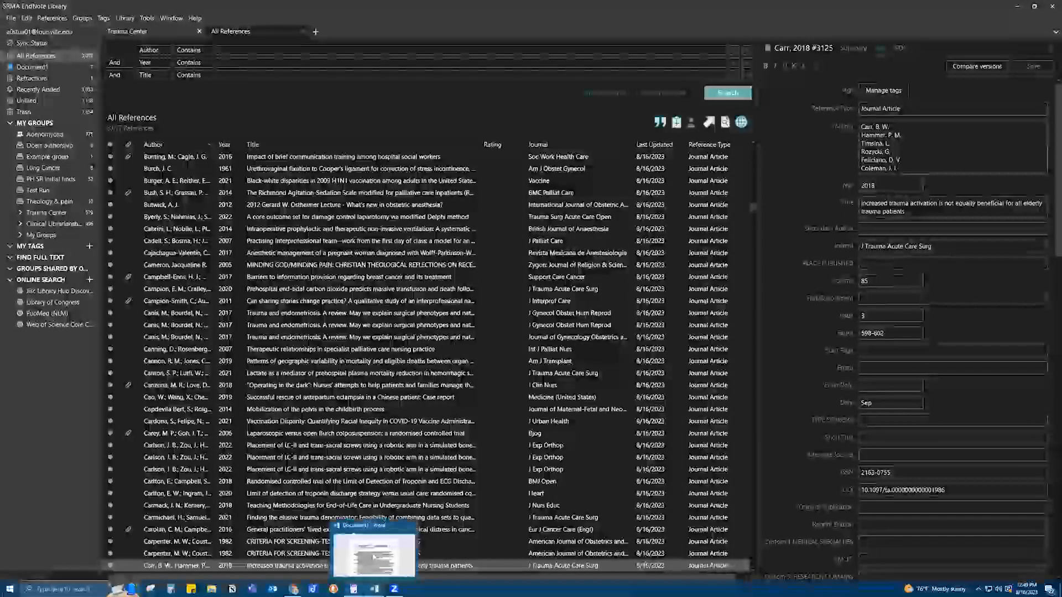
Return to Word and format the 2018 elderly trauma activation citation as Show Only in Bibliography.
{"action": "left_click", "coordinate": [375, 588]}
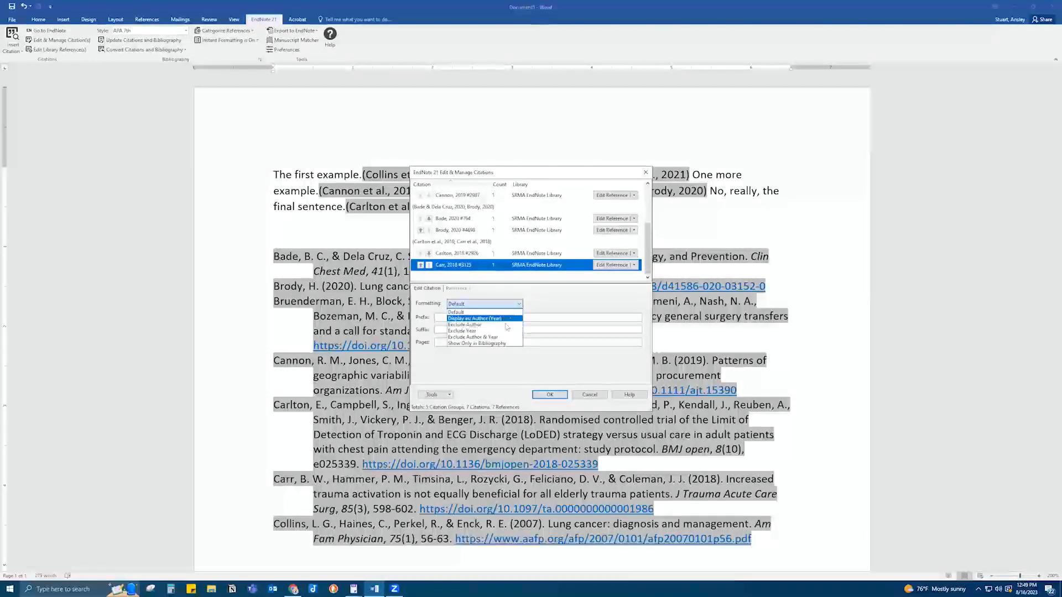
{"action": "left_click", "coordinate": [499, 343]}
{"action": "left_click", "coordinate": [558, 394]}
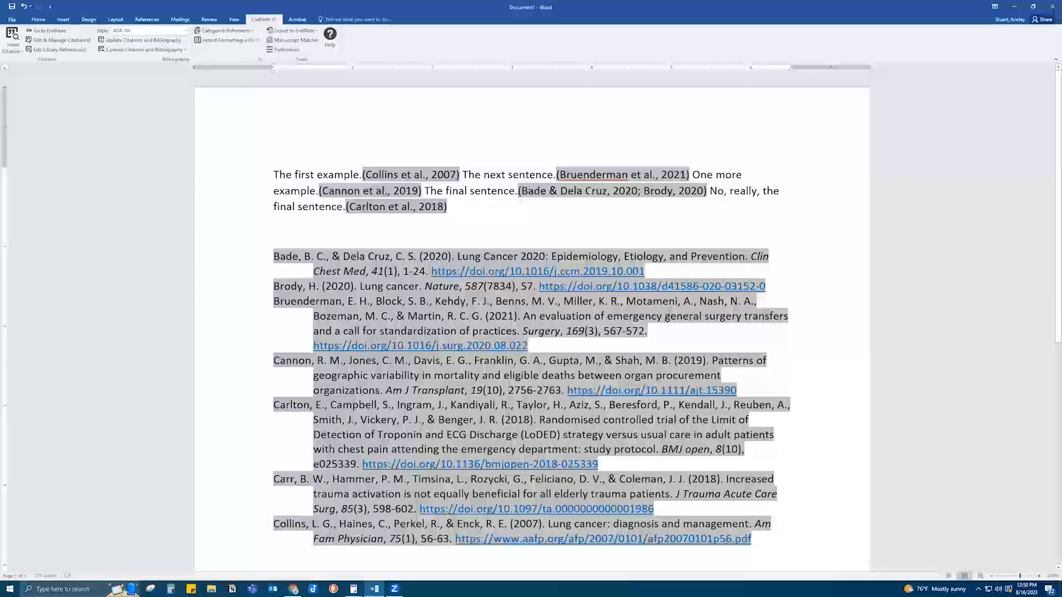
Format the citation of the 2020 Nature reference "Lung cancer" as Show Only in Bibliography in Edit & Manage Citations.
{"action": "left_click", "coordinate": [79, 42]}
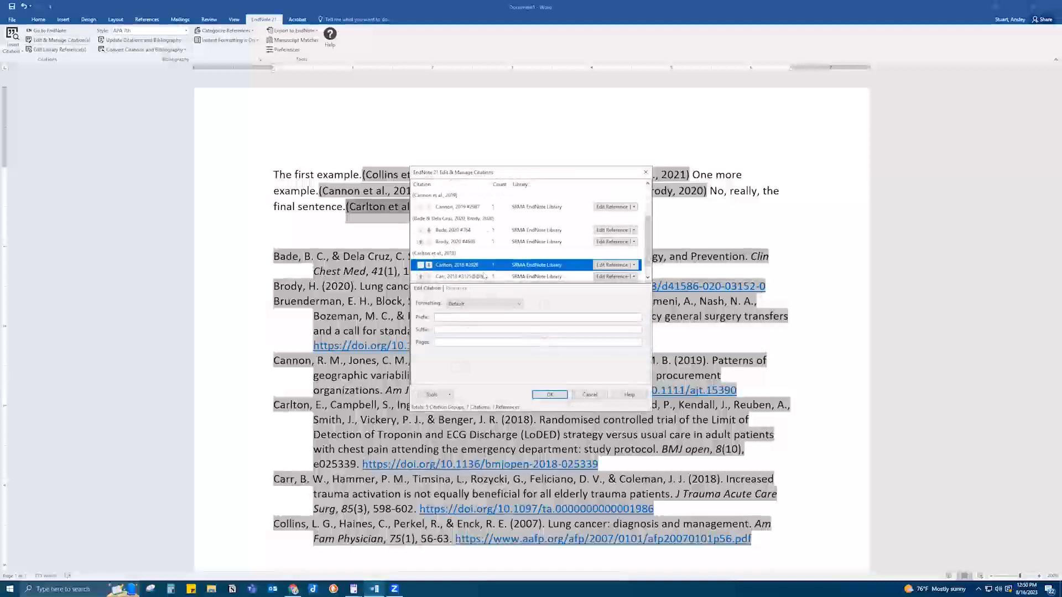
{"action": "left_click", "coordinate": [484, 242]}
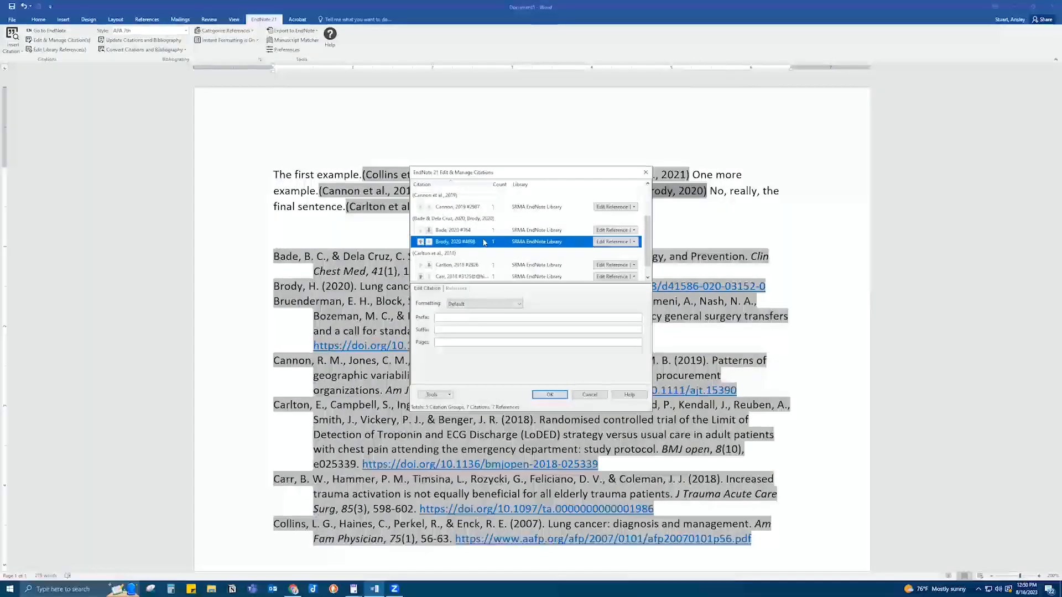
{"action": "left_click", "coordinate": [519, 304]}
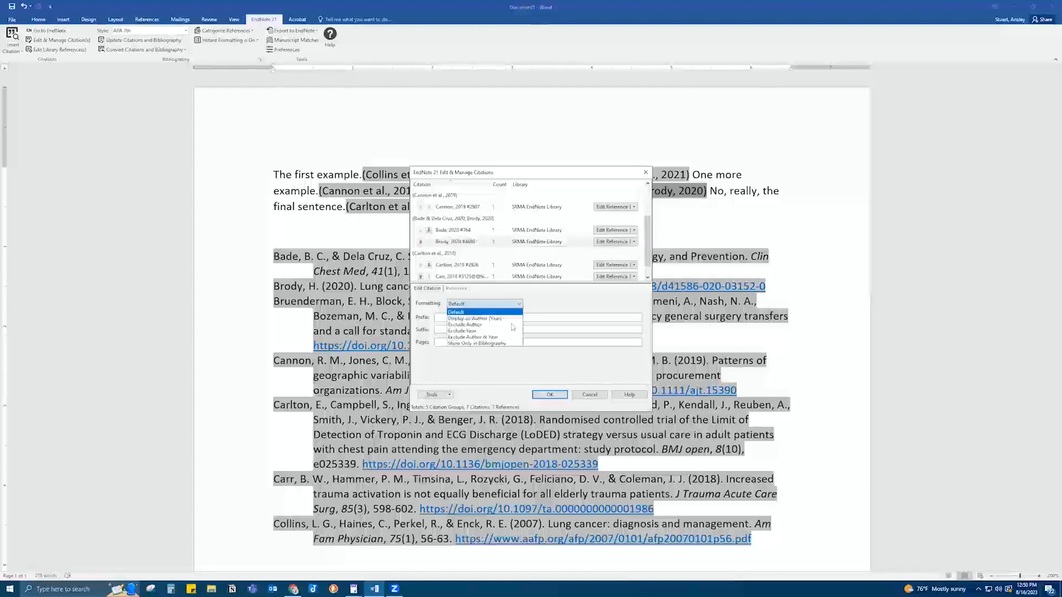
{"action": "left_click", "coordinate": [476, 344]}
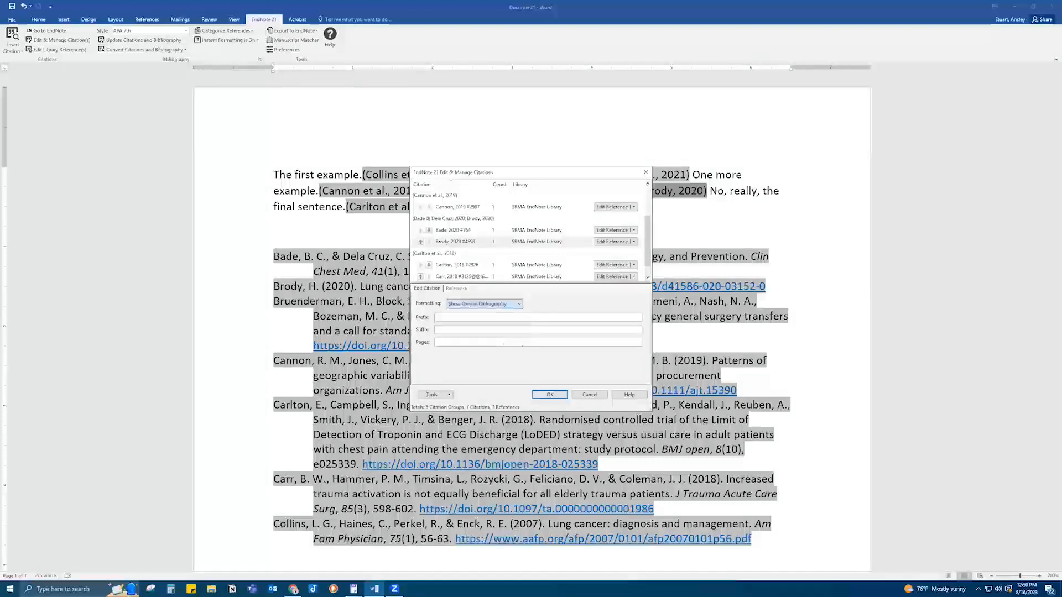
{"action": "left_click", "coordinate": [550, 395]}
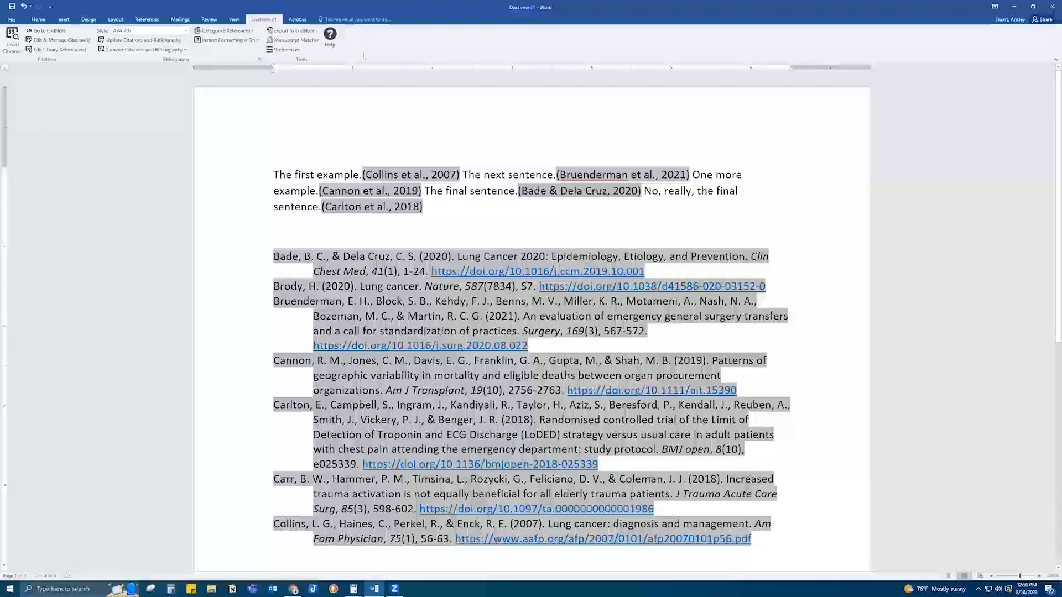
Delete the whole citation group after "No, really, the final sentence.".
{"action": "left_click_drag", "start_coordinate": [423, 207], "coordinate": [321, 207]}
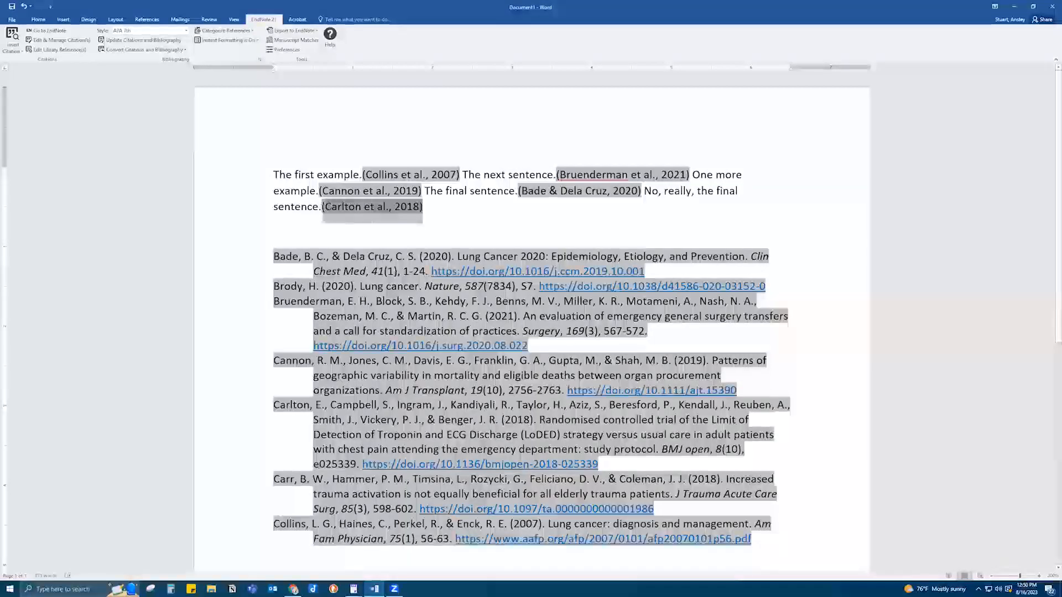
{"action": "key", "text": "Delete"}
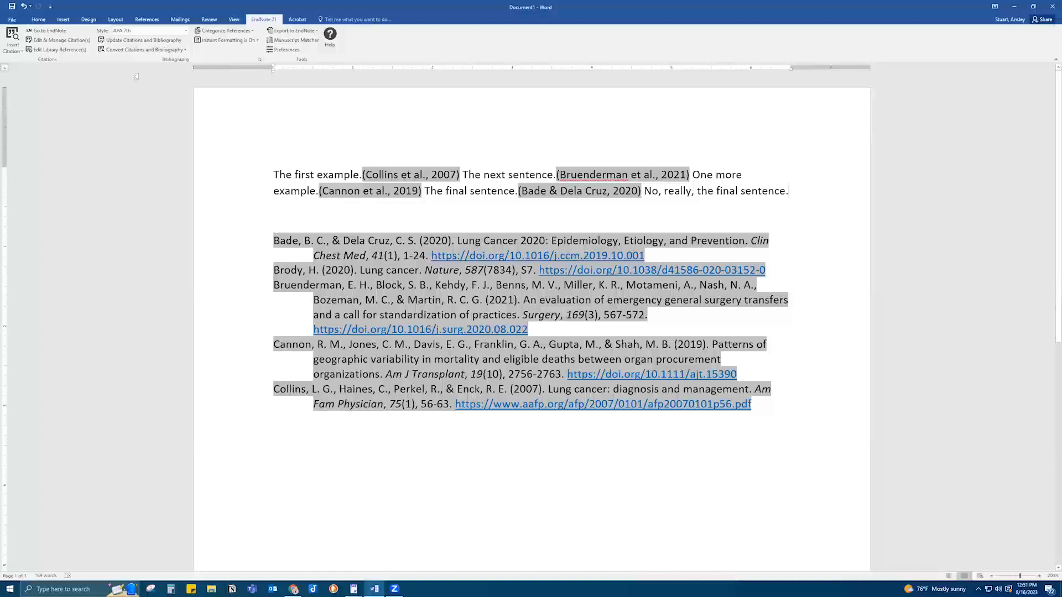
{"action": "left_click", "coordinate": [13, 48]}
{"action": "left_click", "coordinate": [35, 60]}
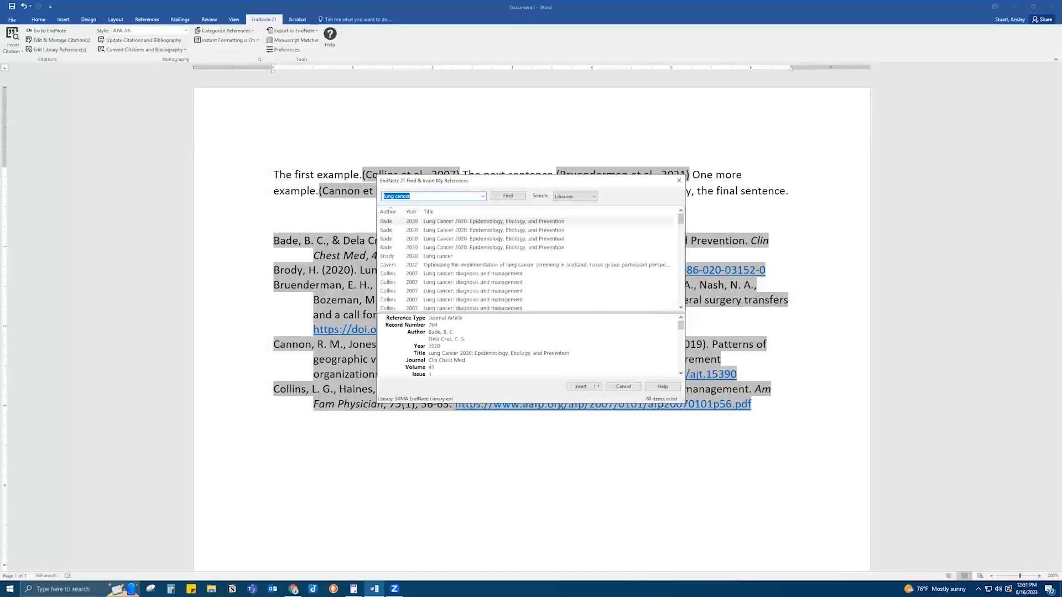
{"action": "left_click", "coordinate": [624, 386]}
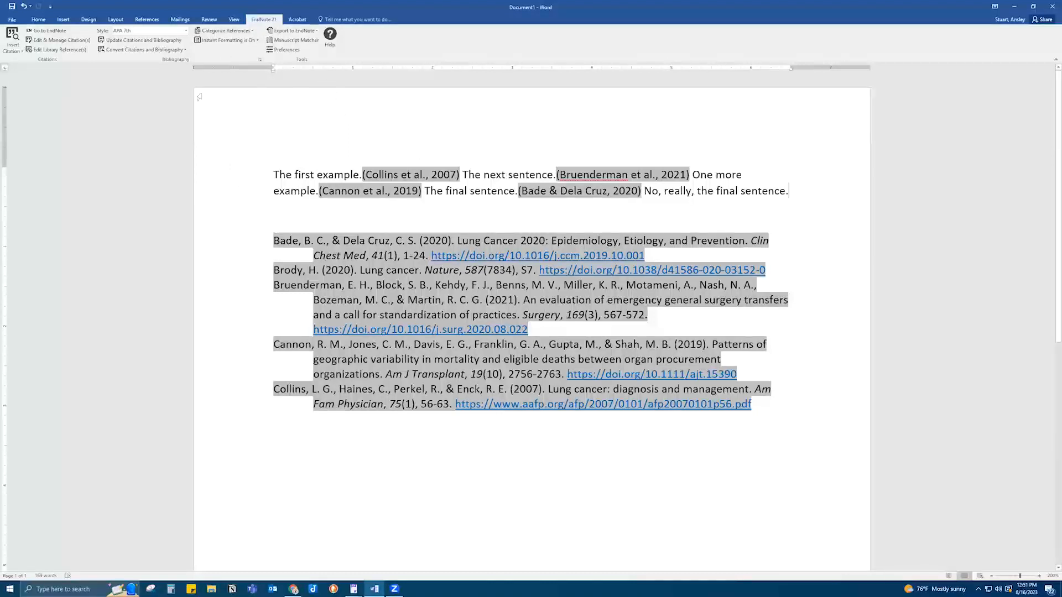
Examine the application choices, EndNote and EndNote online, in the Cite While You Write preferences without changing them.
{"action": "left_click", "coordinate": [277, 50]}
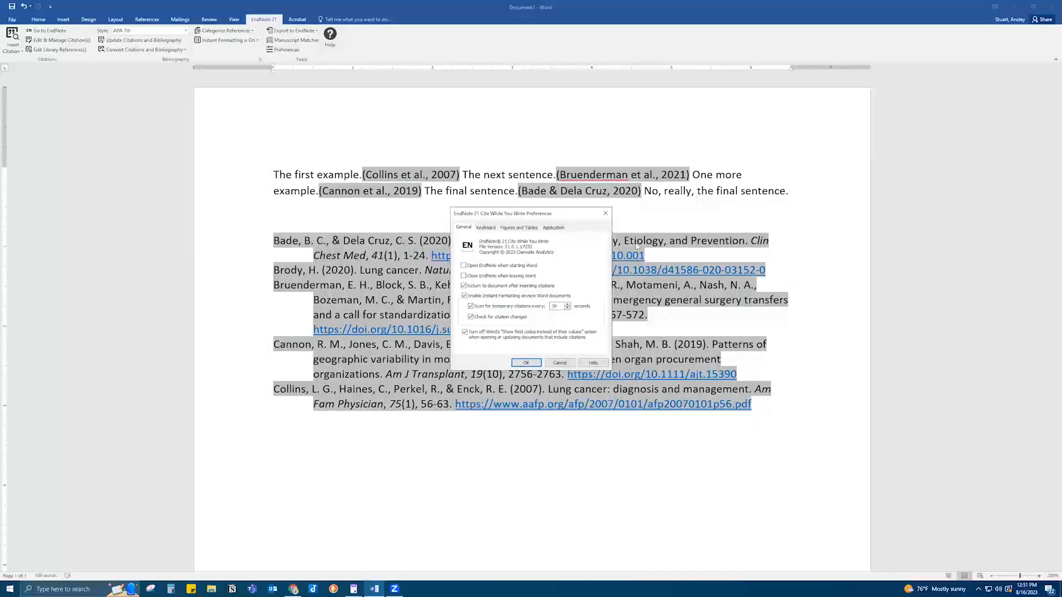
{"action": "left_click", "coordinate": [554, 228]}
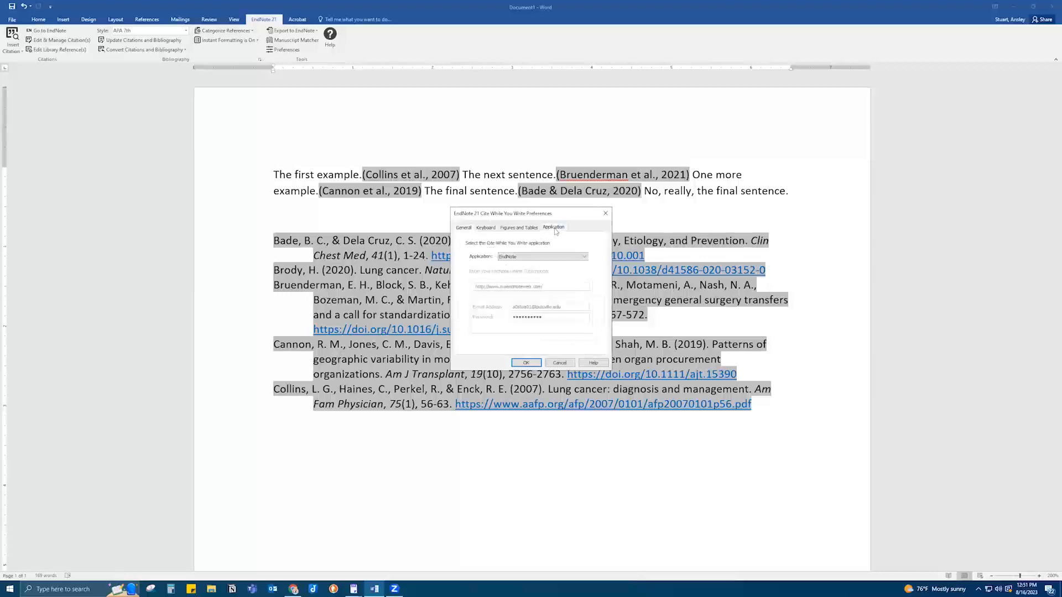
{"action": "left_click", "coordinate": [583, 258]}
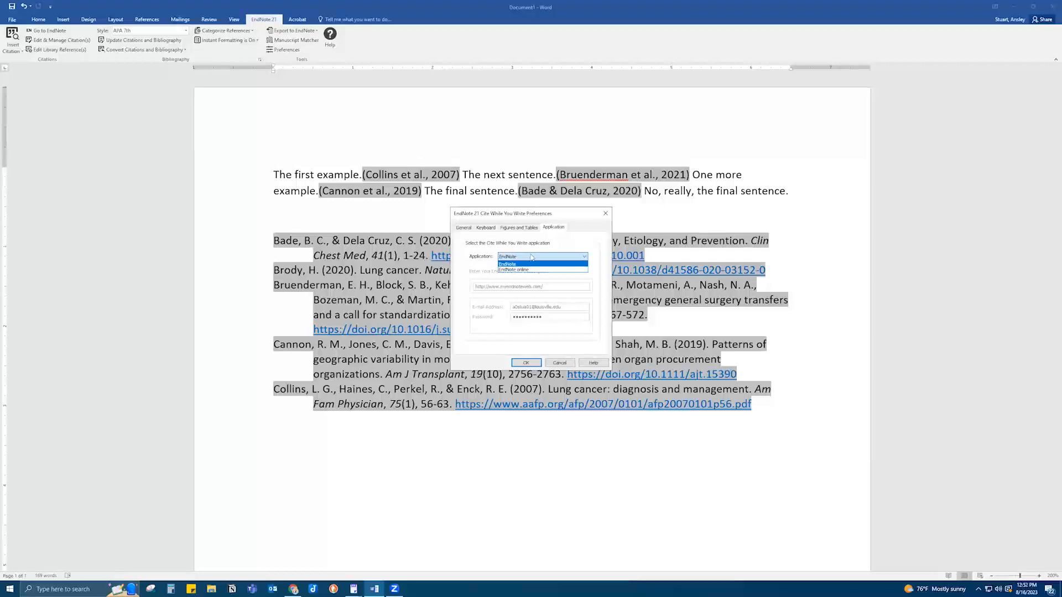
{"action": "left_click", "coordinate": [573, 364]}
{"action": "left_click", "coordinate": [573, 364]}
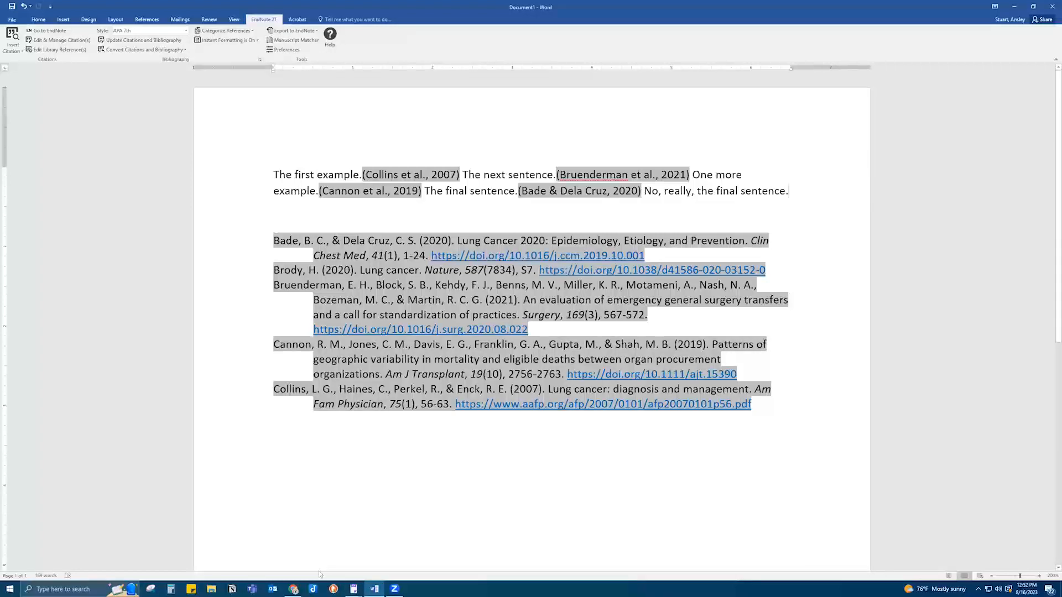
Switch to Chrome and show the Kornhauser Health Sciences Library homepage.
{"action": "left_click", "coordinate": [293, 589]}
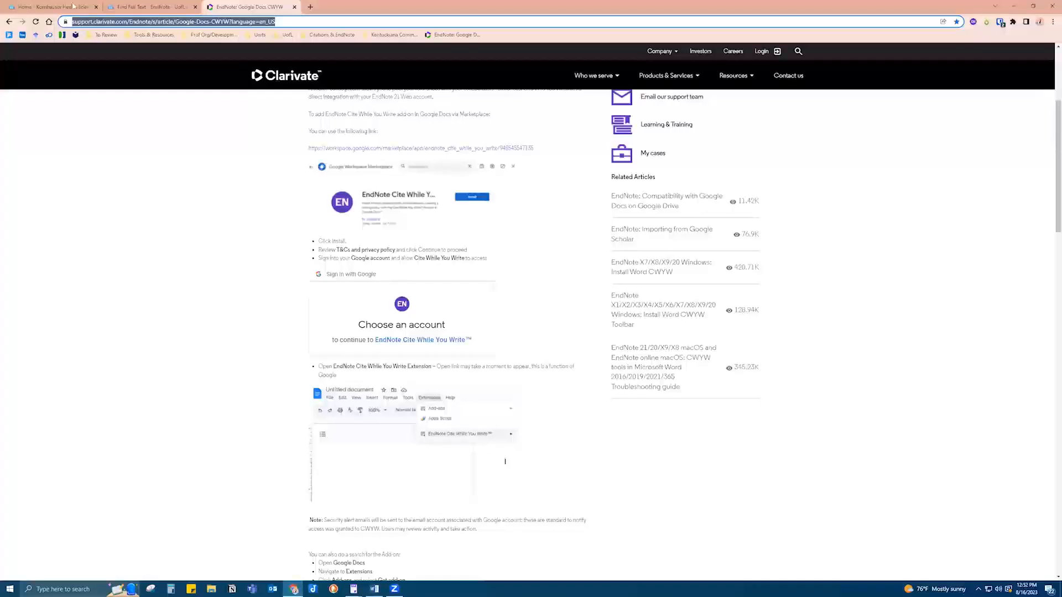
{"action": "left_click", "coordinate": [72, 8]}
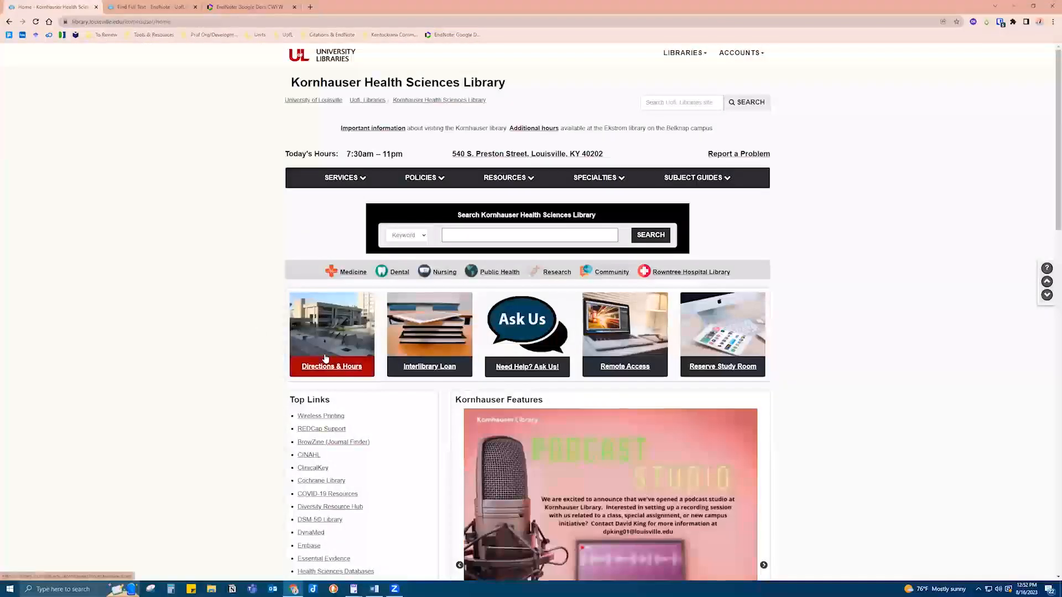
Open the library's Ask Us page and browse the Discover Your Librarian directory with each librarian's subject areas.
{"action": "left_click", "coordinate": [540, 372]}
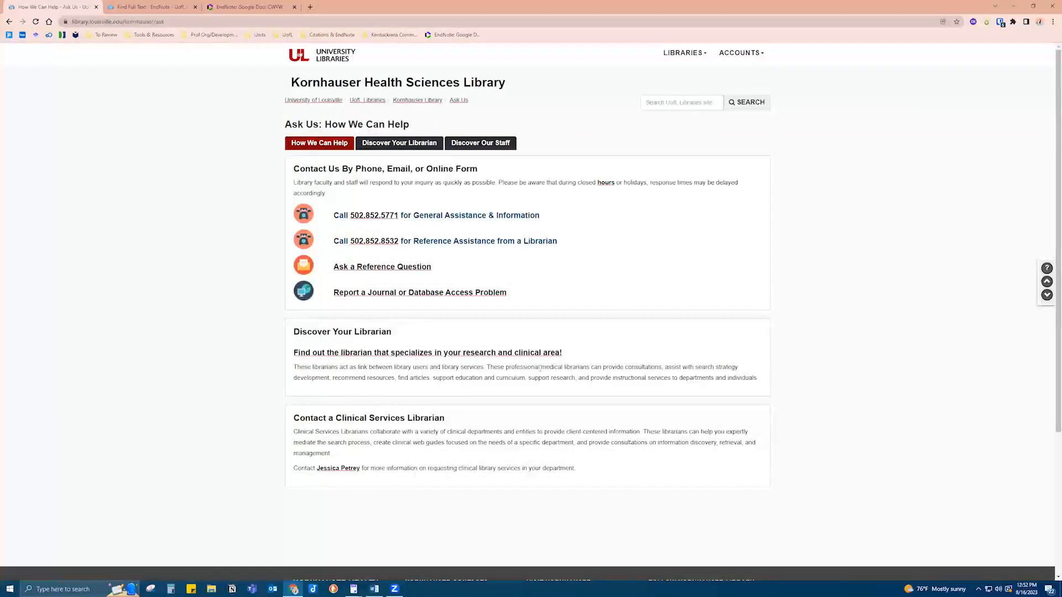
{"action": "left_click", "coordinate": [421, 148]}
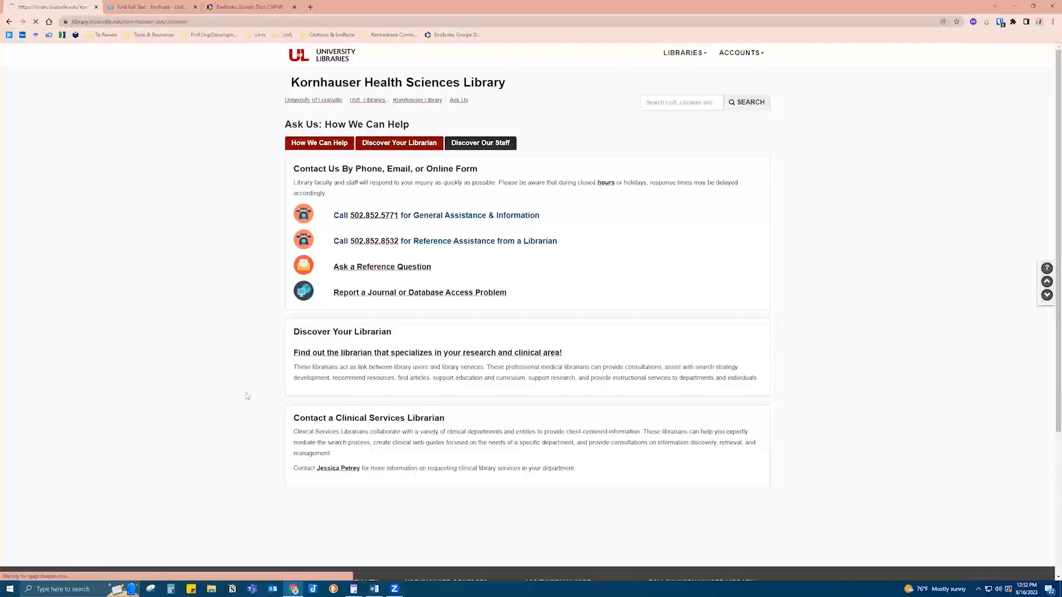
{"action": "scroll", "coordinate": [247, 398], "scroll_direction": "down", "scroll_amount": 1}
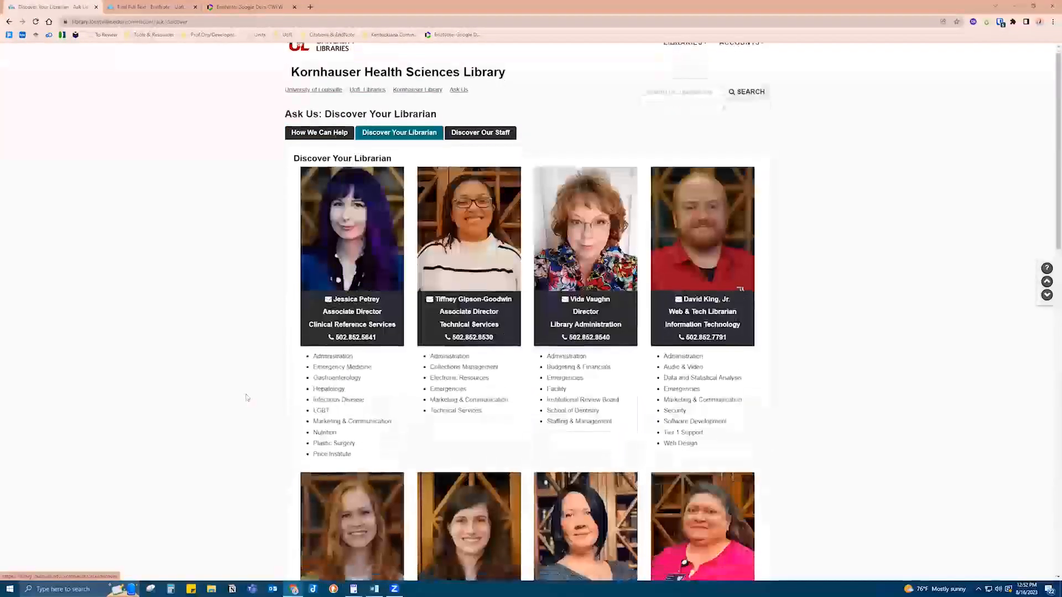
{"action": "scroll", "coordinate": [248, 397], "scroll_direction": "down", "scroll_amount": 5}
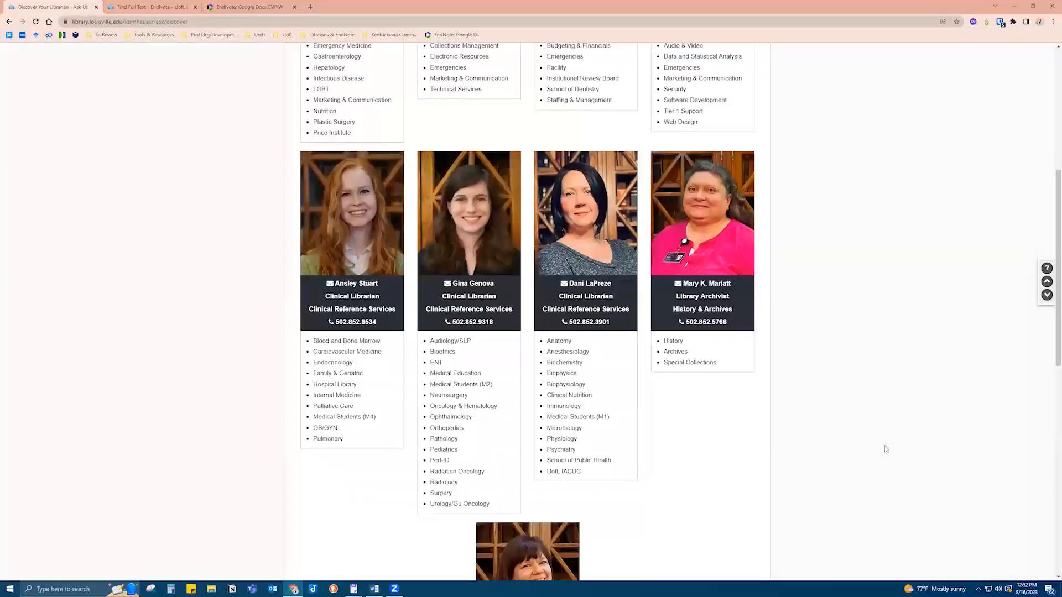
Search the web for "endnote tech support", reusing the browser page that shows the EndNote Google Docs CWYW article.
{"action": "left_click", "coordinate": [166, 8]}
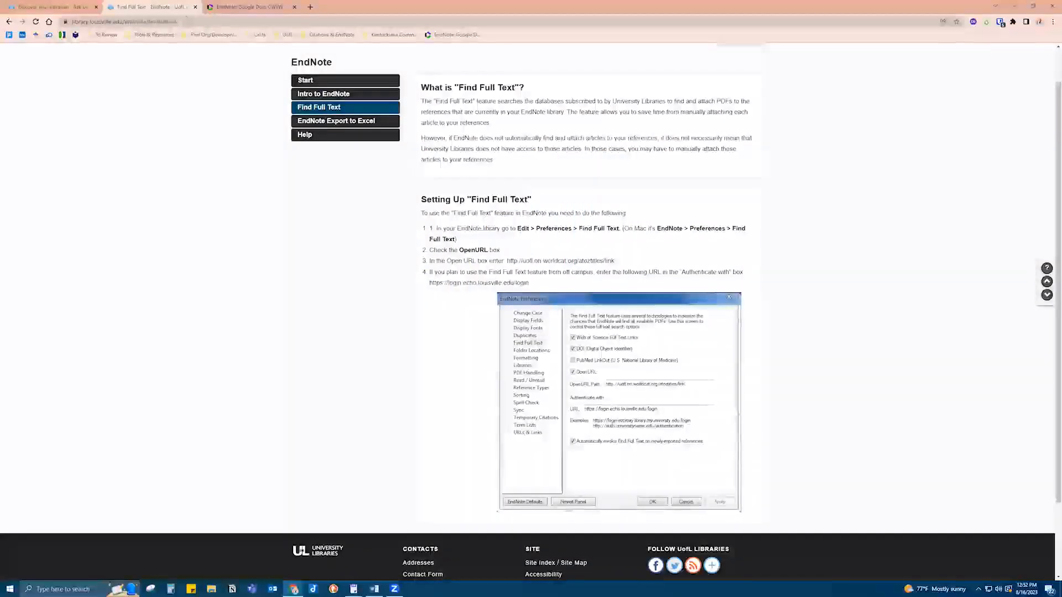
{"action": "left_click", "coordinate": [238, 8]}
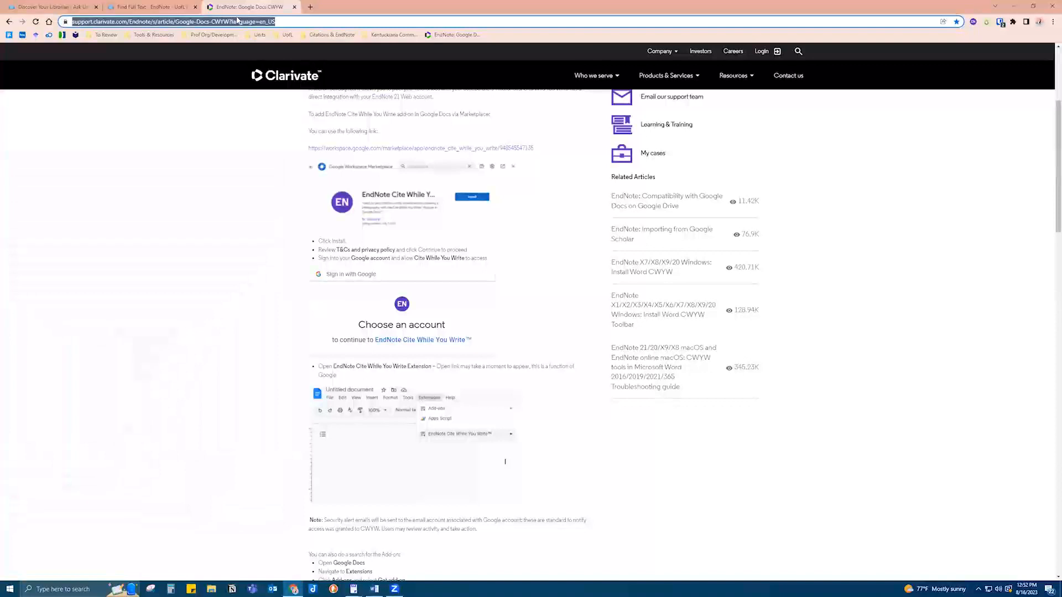
{"action": "type", "text": "endnote"}
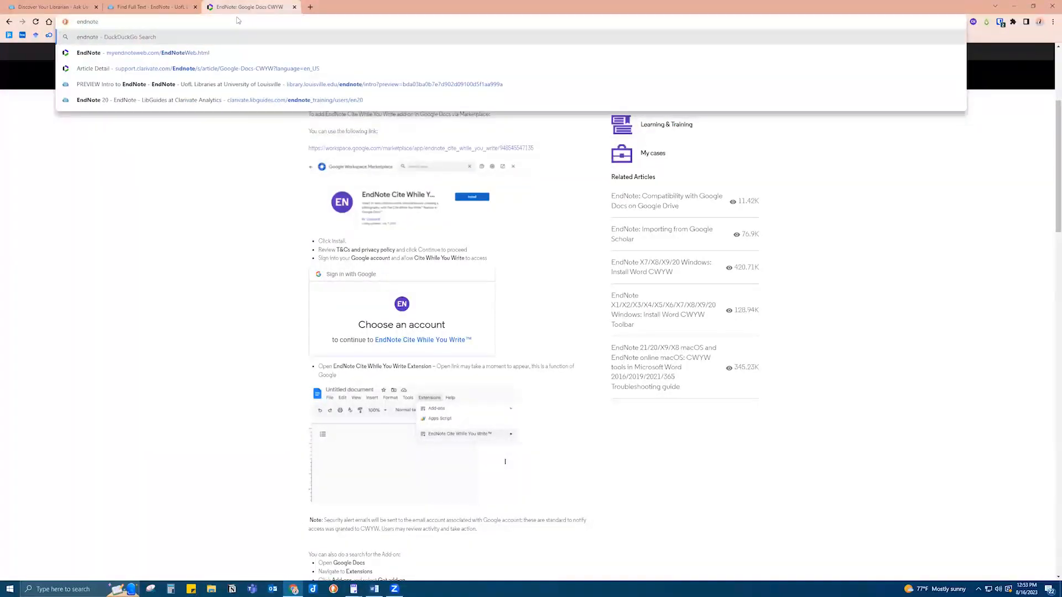
{"action": "type", "text": " tech suup"}
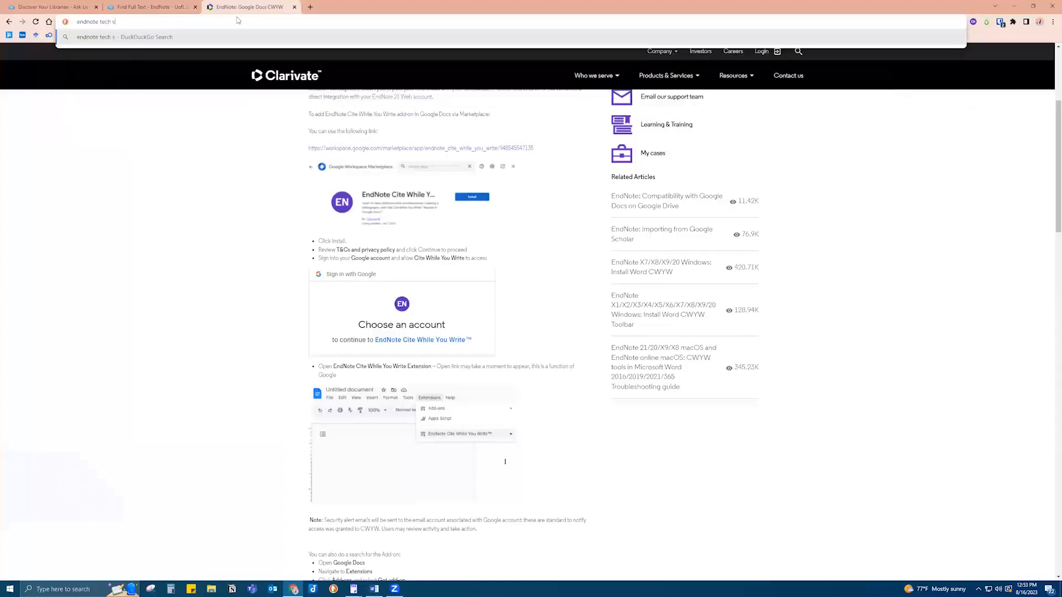
{"action": "type", "text": "ort"}
{"action": "key", "text": "BackSpace"}
{"action": "key", "text": "BackSpace"}
{"action": "key", "text": "BackSpace"}
{"action": "key", "text": "BackSpace"}
{"action": "key", "text": "BackSpace"}
{"action": "type", "text": "pport"}
{"action": "key", "text": "Return"}
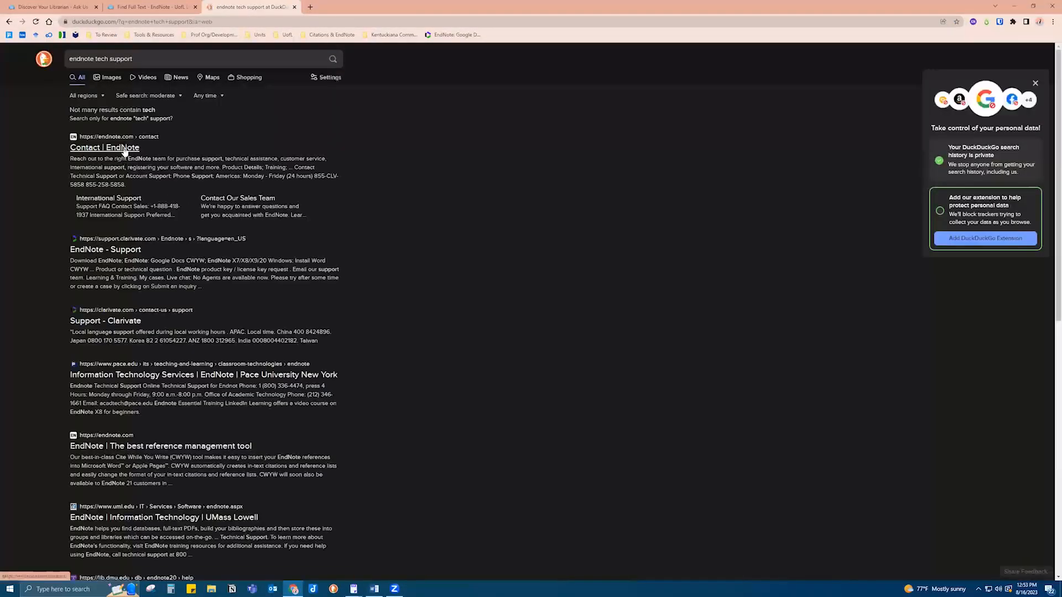
Open the Contact | EndNote search result and view the Contact Technical Support or Account Support section.
{"action": "left_click", "coordinate": [124, 148]}
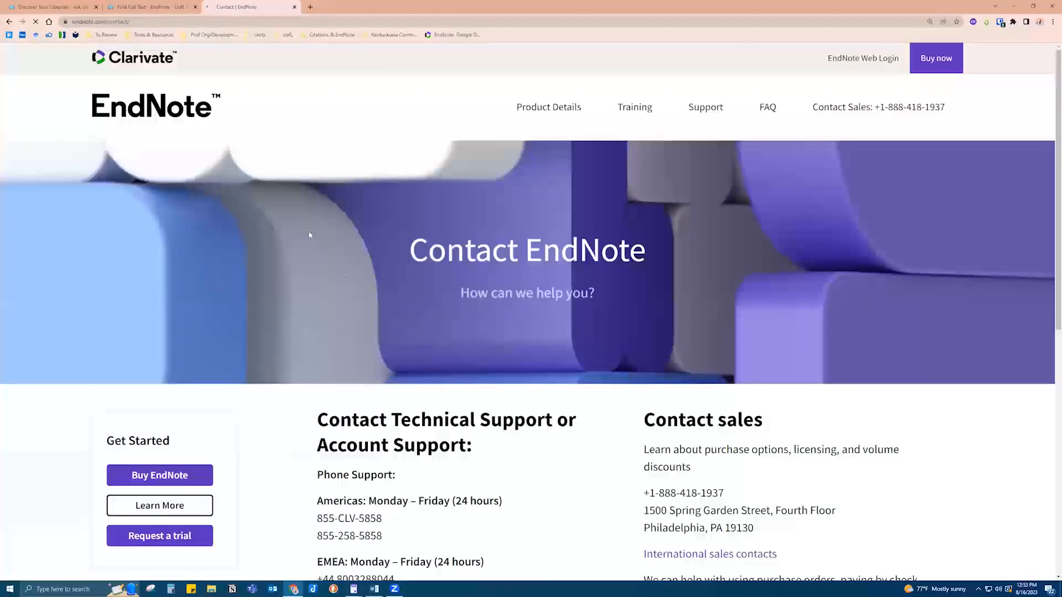
{"action": "scroll", "coordinate": [561, 489], "scroll_direction": "down", "scroll_amount": 2}
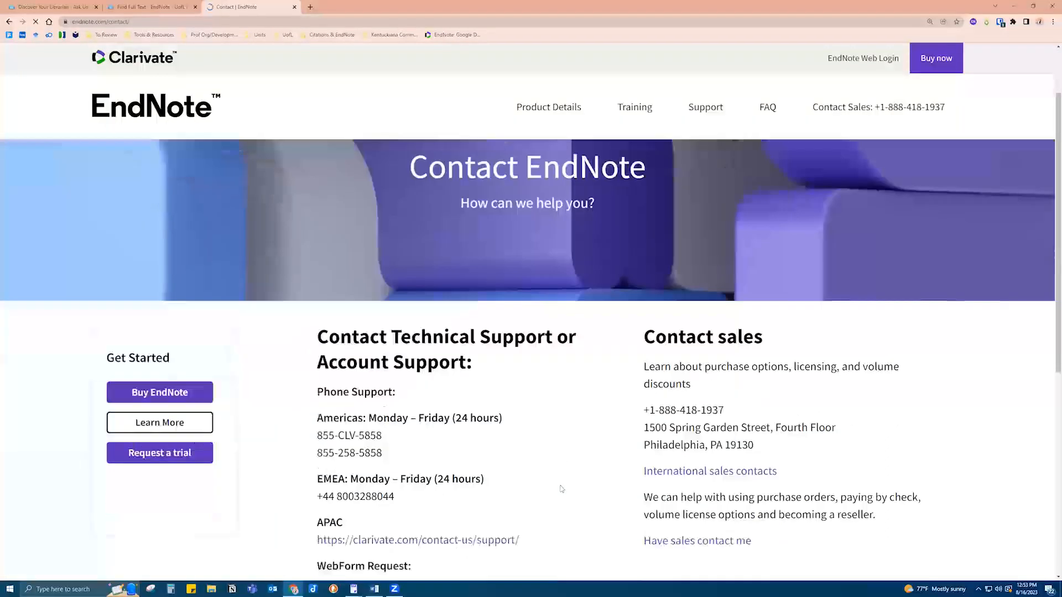
{"action": "scroll", "coordinate": [561, 489], "scroll_direction": "down", "scroll_amount": 3}
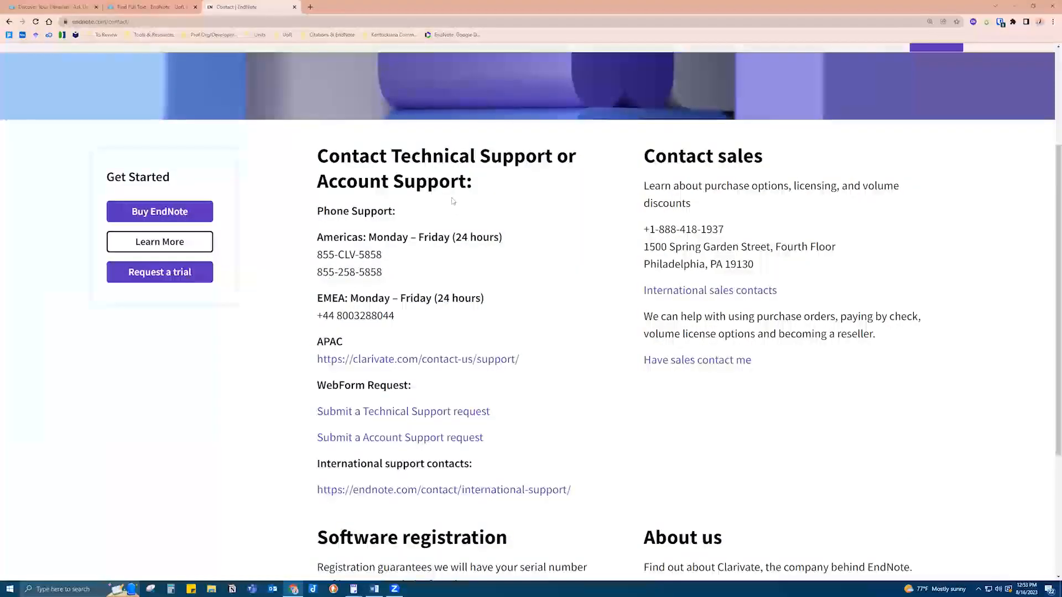